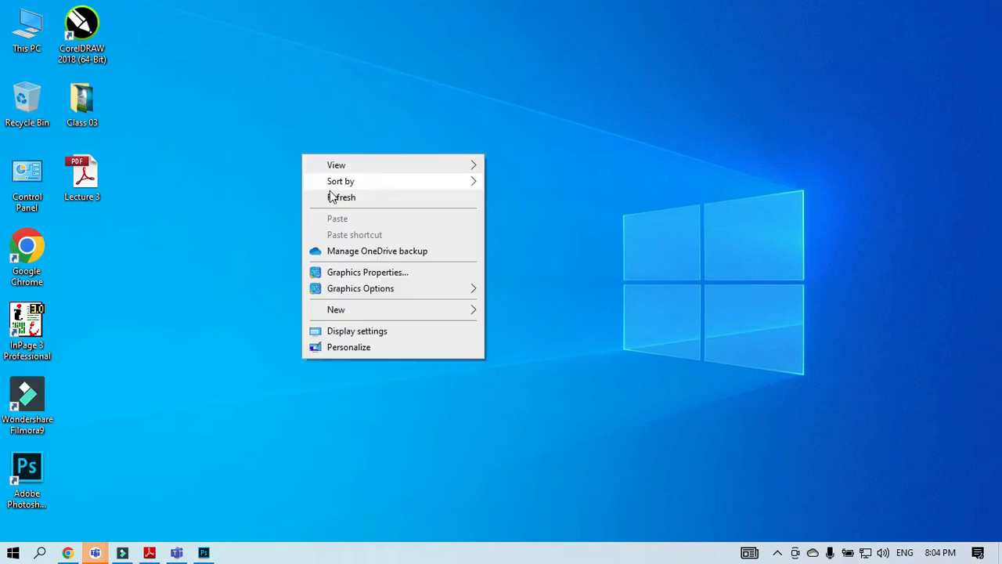
Refresh the desktop, open the Class 03 folder and refresh its contents
right_click(327, 189)
left_click(347, 232)
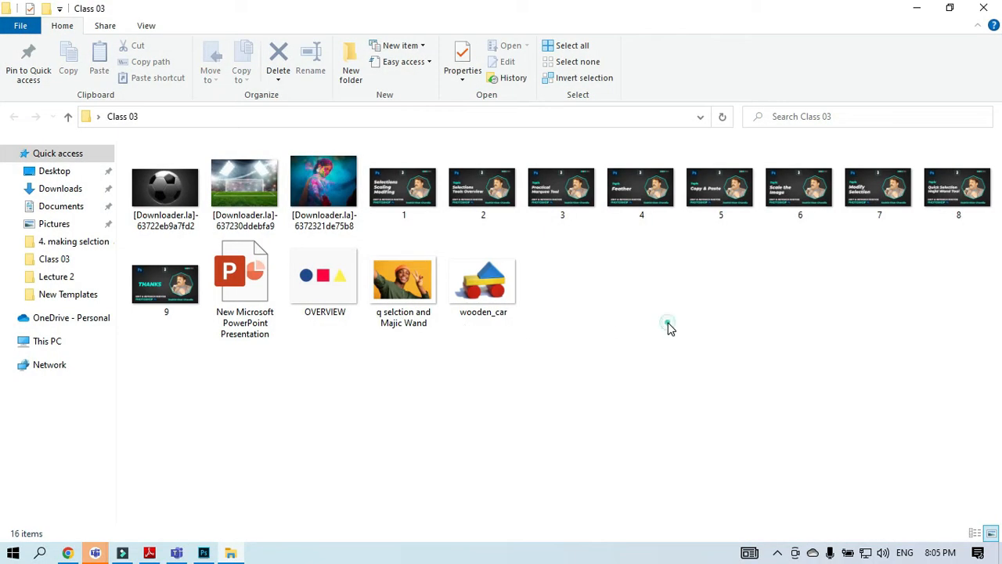
right_click(650, 305)
right_click(658, 321)
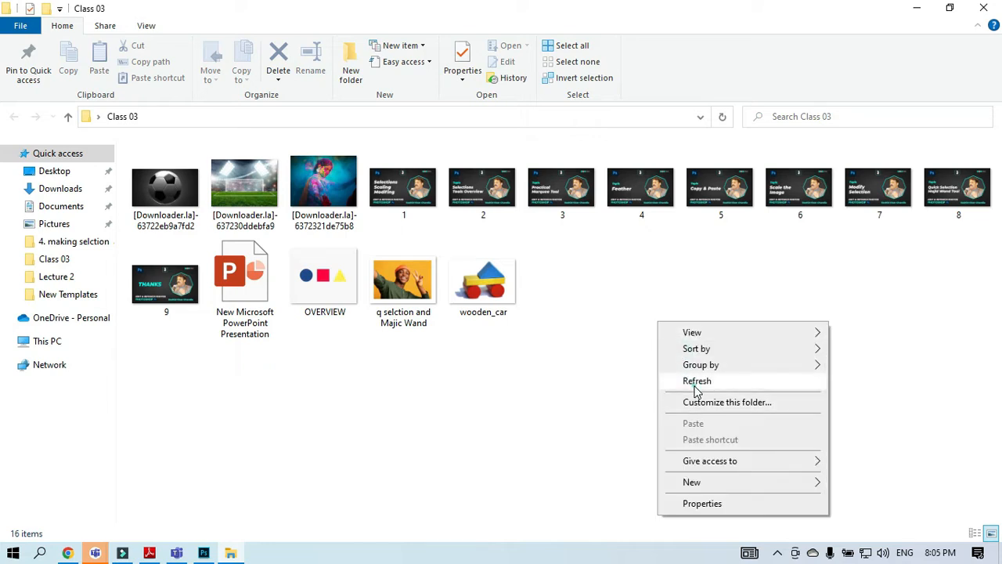
left_click(694, 384)
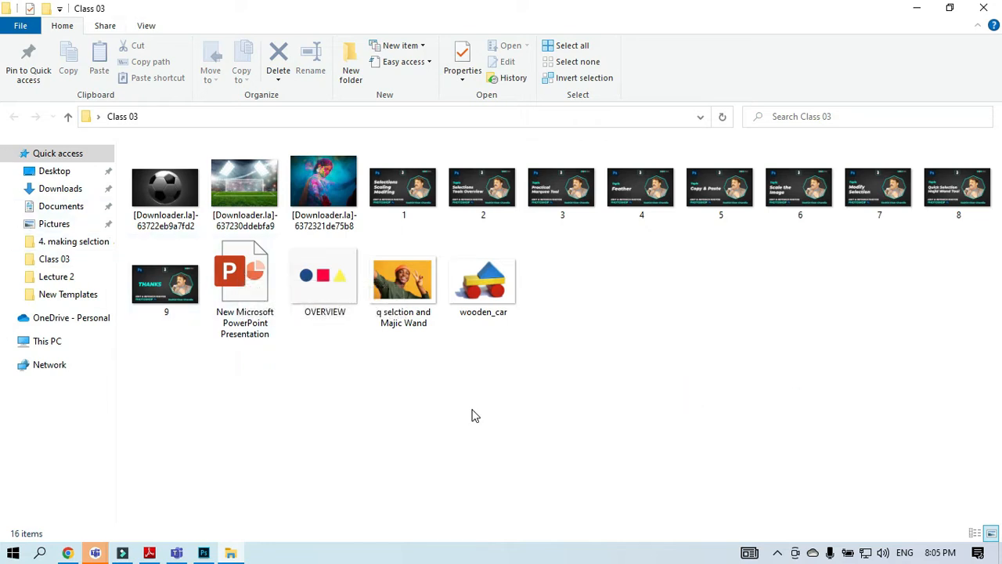
Try to open the OVERVIEW image from the Class 03 folder in Photoshop
left_click_drag(315, 282, 520, 341)
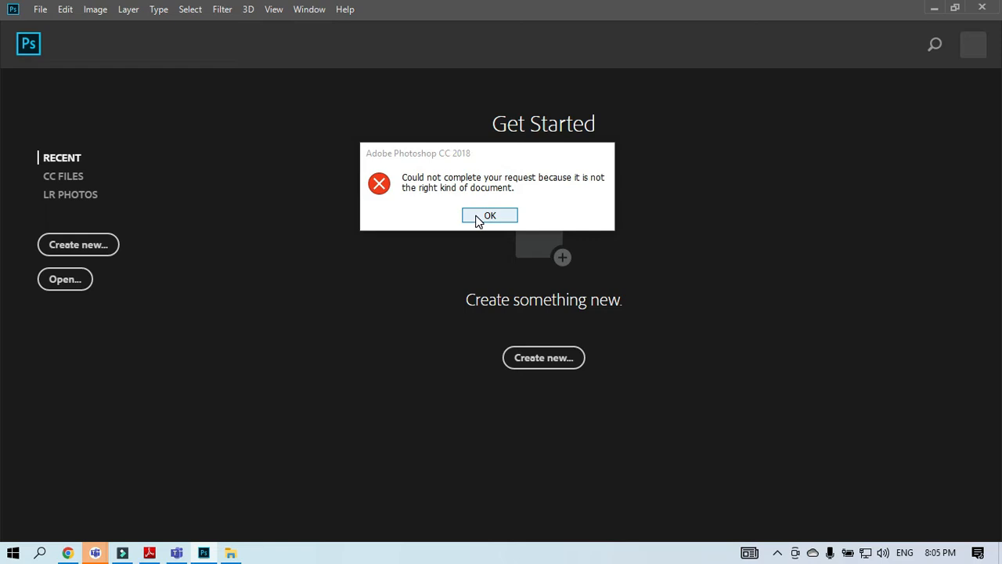
left_click(479, 222)
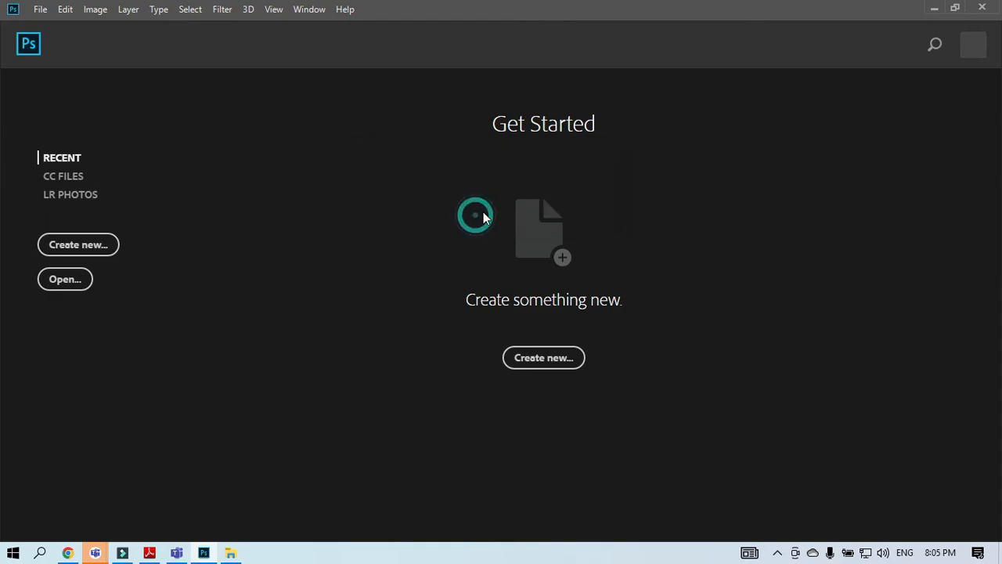
left_click(934, 8)
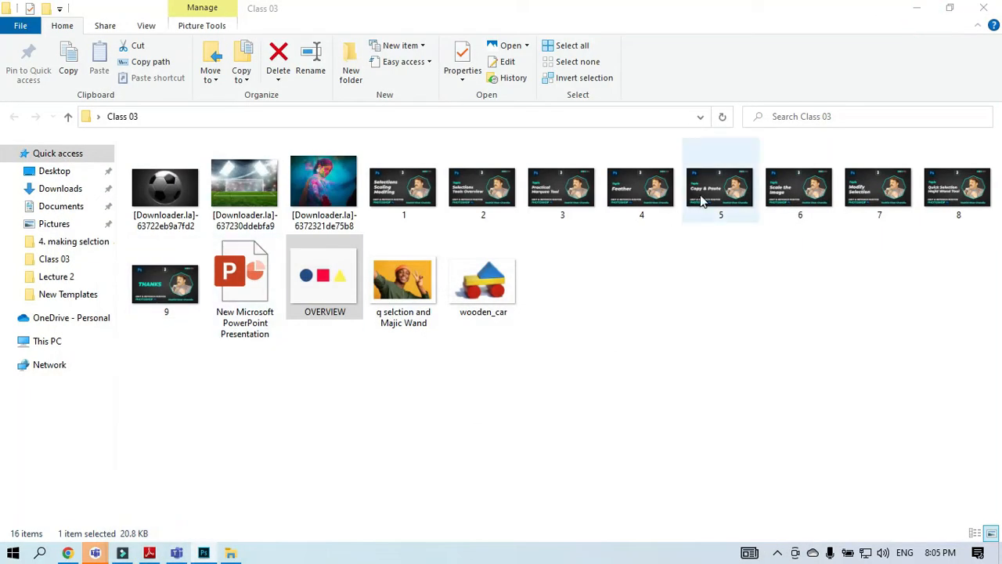
Open the OVERVIEW image from Class 03 in Paint, zoom out to 50% and maximize the window
right_click(327, 290)
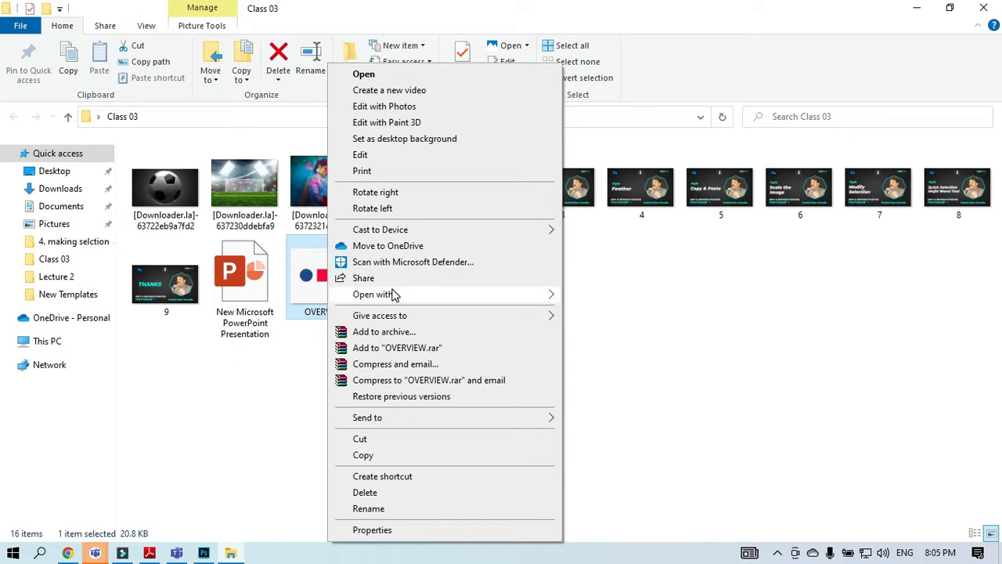
mouse_move(396, 295)
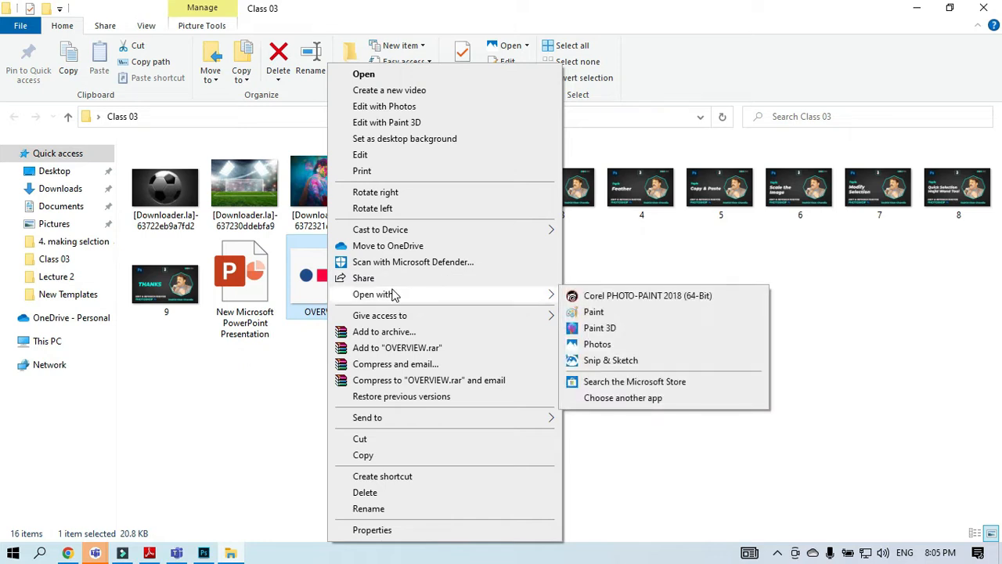
left_click(597, 312)
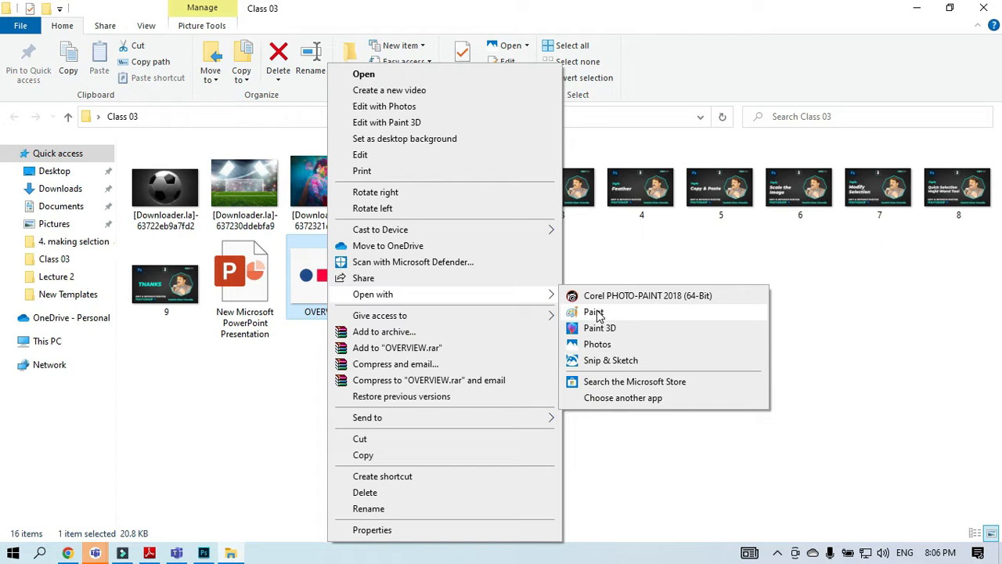
left_click(597, 312)
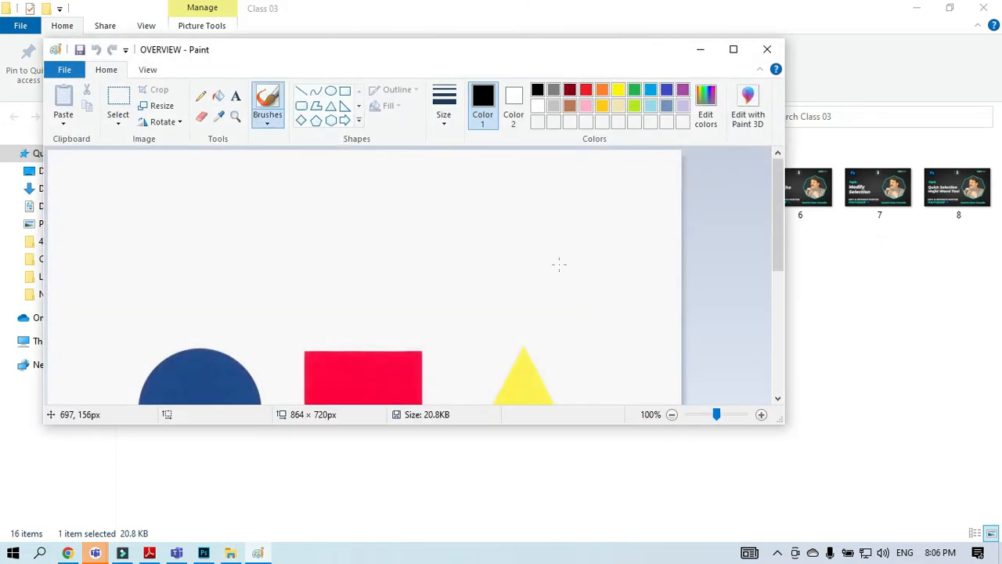
scroll(559, 264, "down", 1)
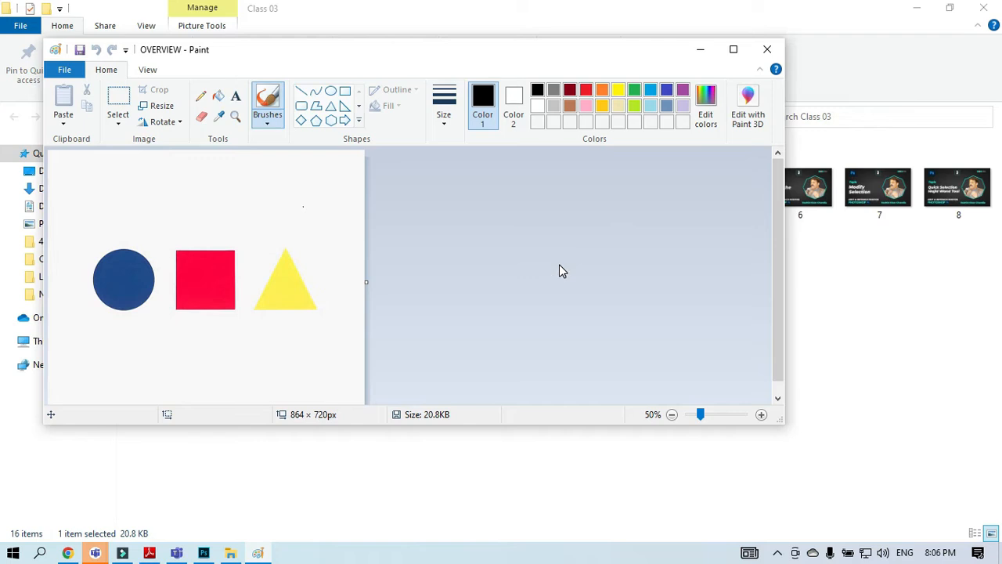
left_click(729, 47)
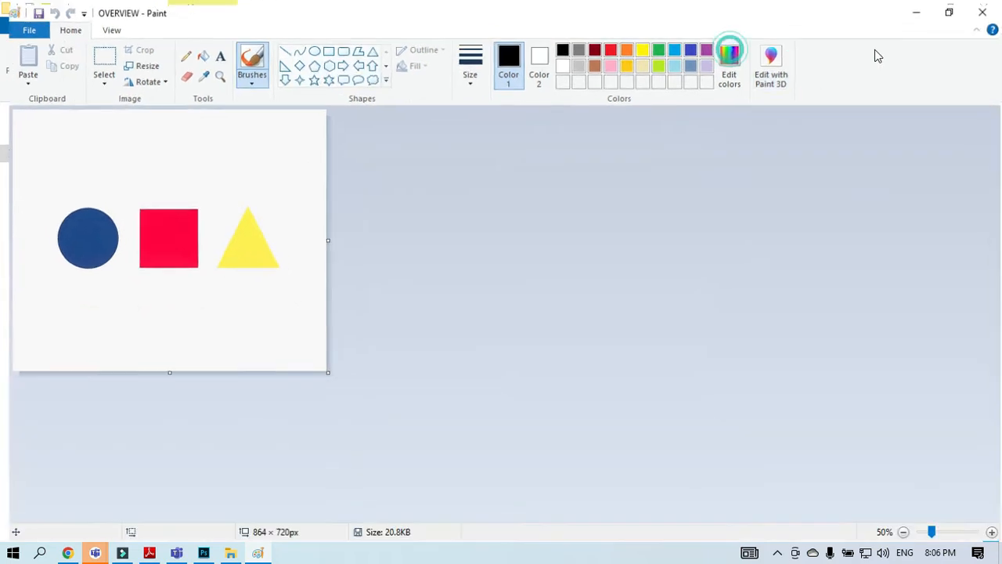
Crop the image to a rectangular selection of about 843 × 691 px around all three shapes
left_click(96, 79)
left_click(112, 113)
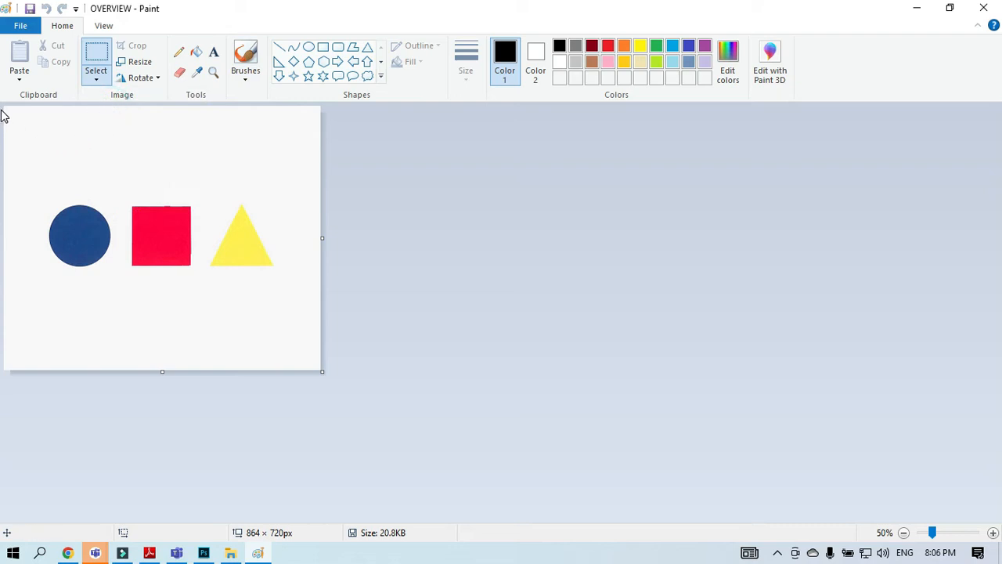
left_click_drag(5, 110, 314, 362)
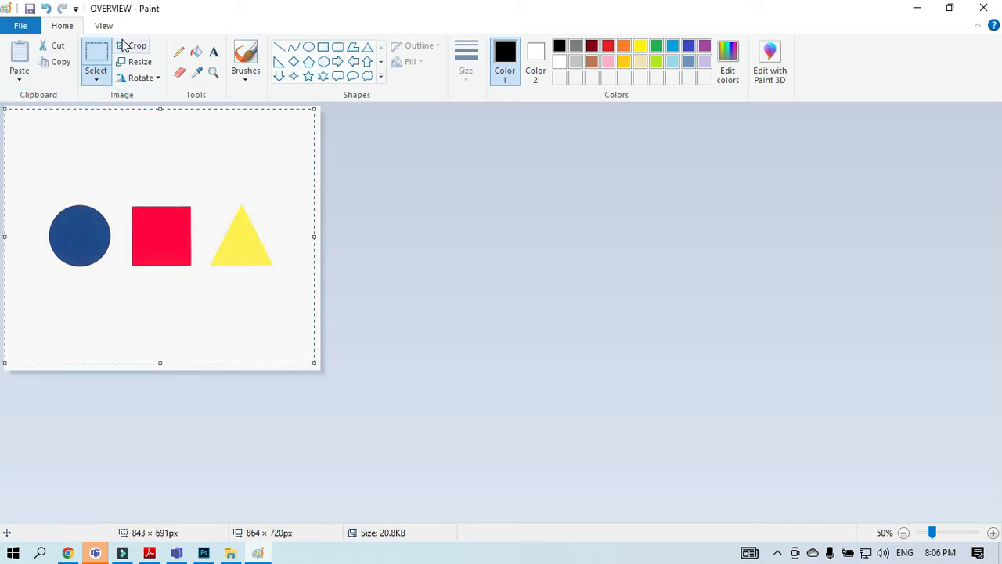
left_click(130, 46)
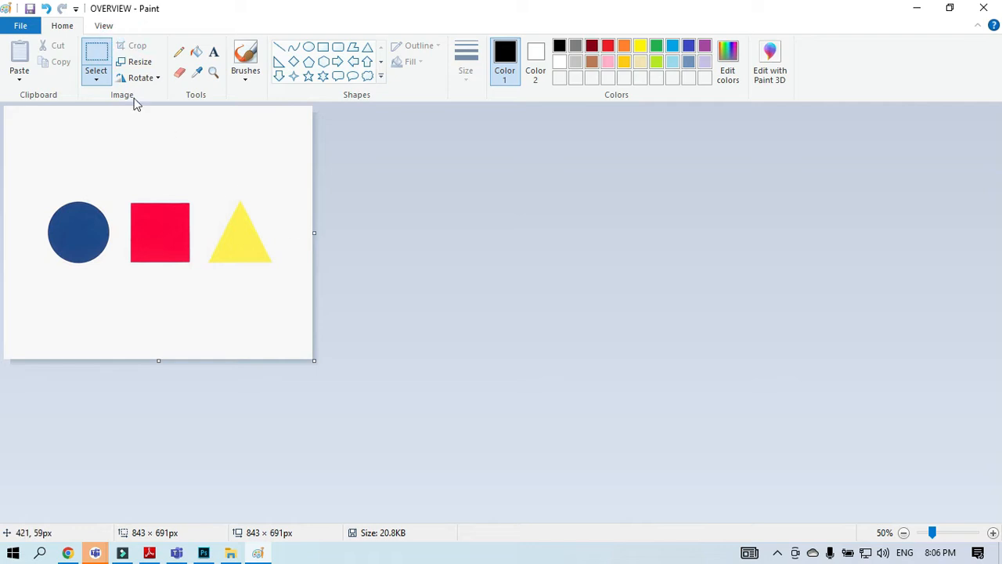
Save the cropped picture as a JPEG named OVERVIEW on the Desktop and close Paint
left_click(20, 25)
mouse_move(123, 157)
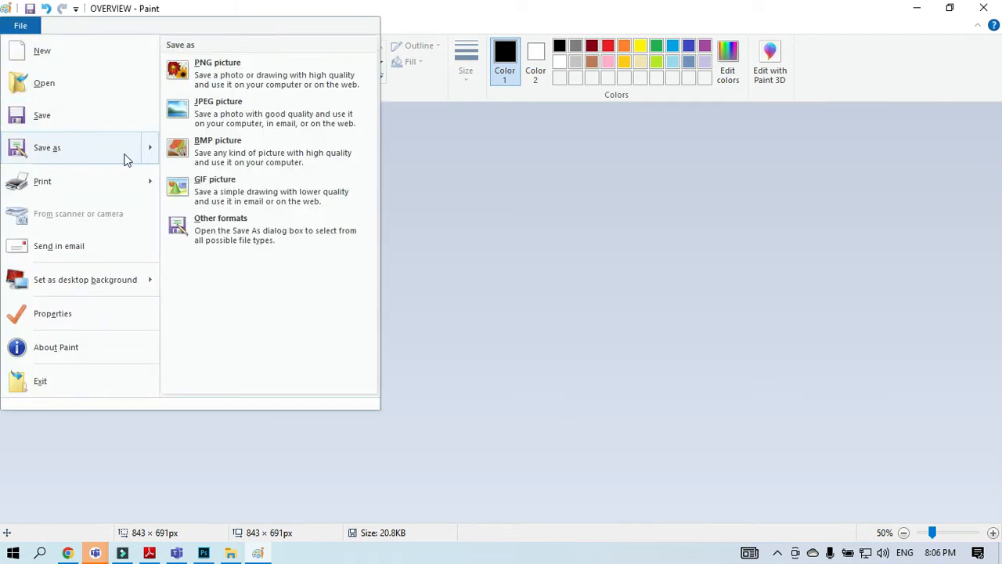
left_click(225, 116)
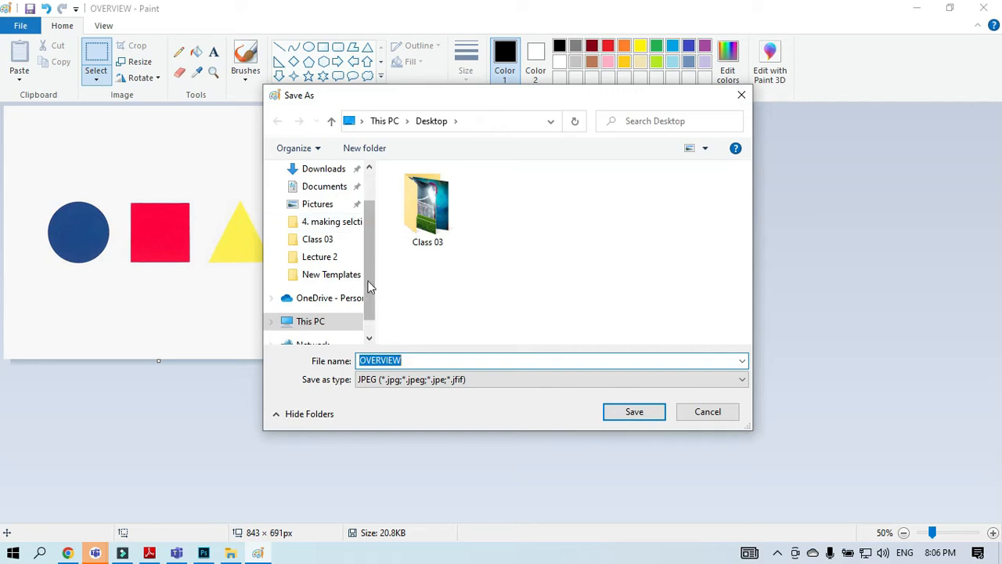
left_click_drag(372, 278, 360, 176)
left_click(303, 199)
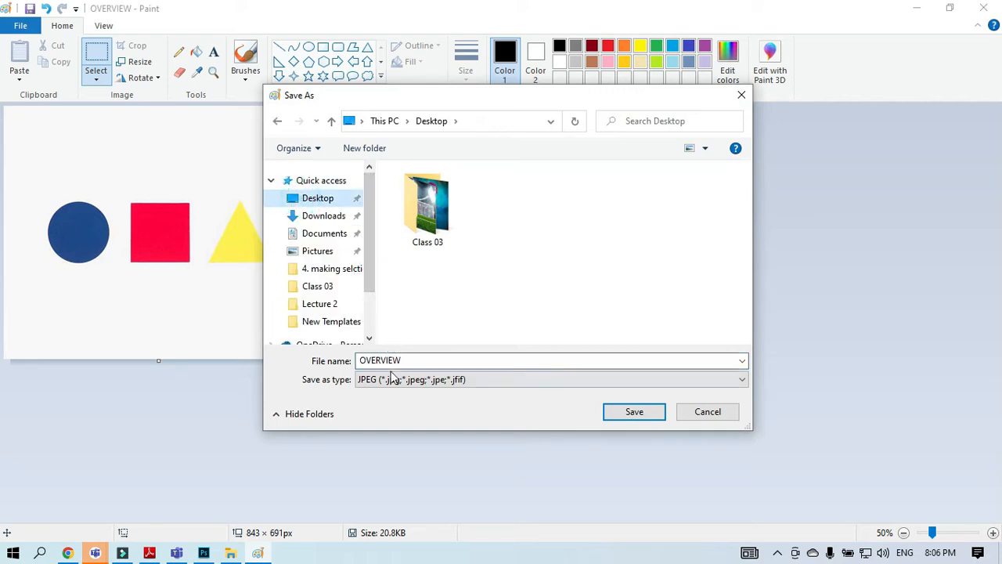
left_click(647, 416)
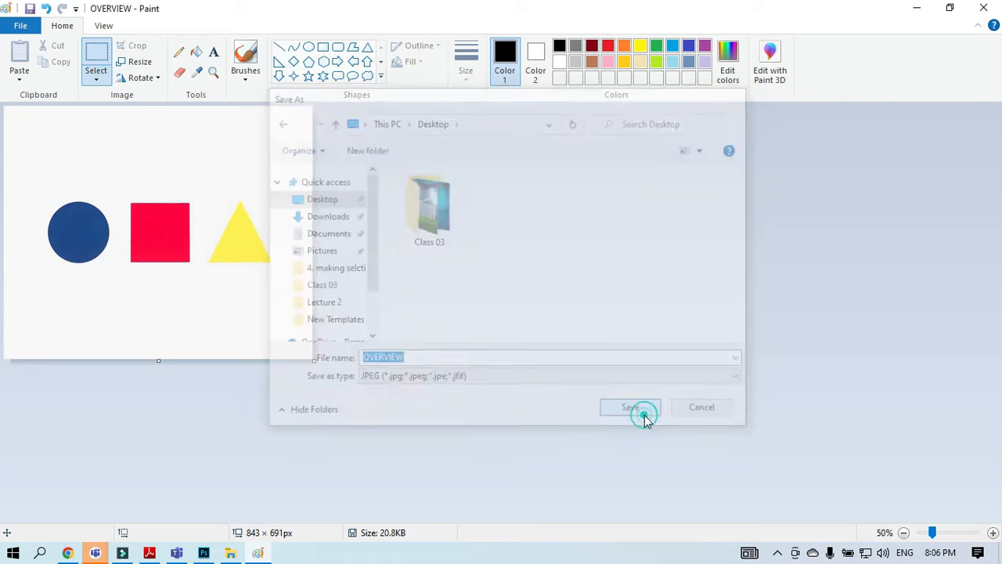
left_click(984, 8)
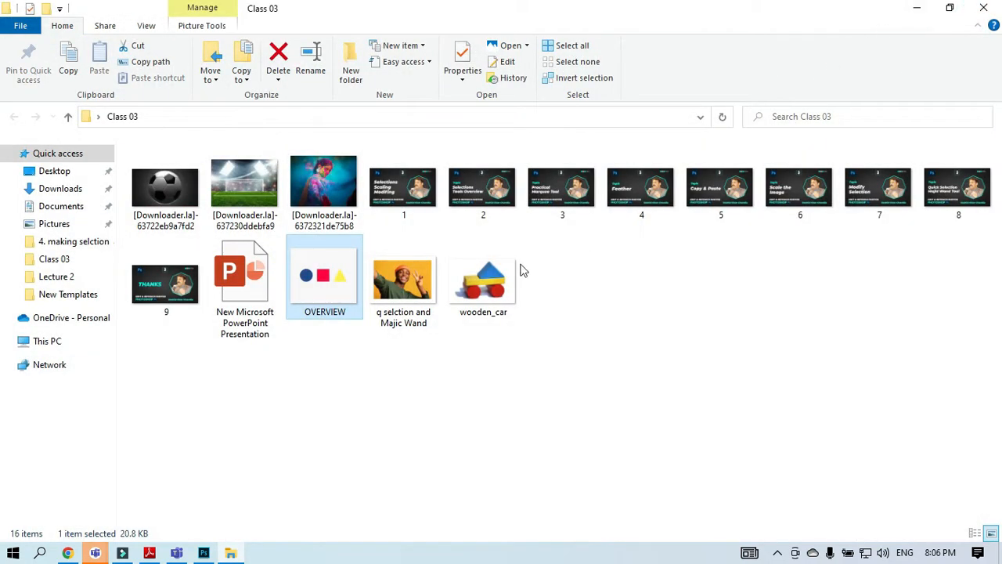
Try once more to open the original OVERVIEW file from Class 03 in Photoshop
left_click_drag(337, 267, 449, 368)
left_click(489, 217)
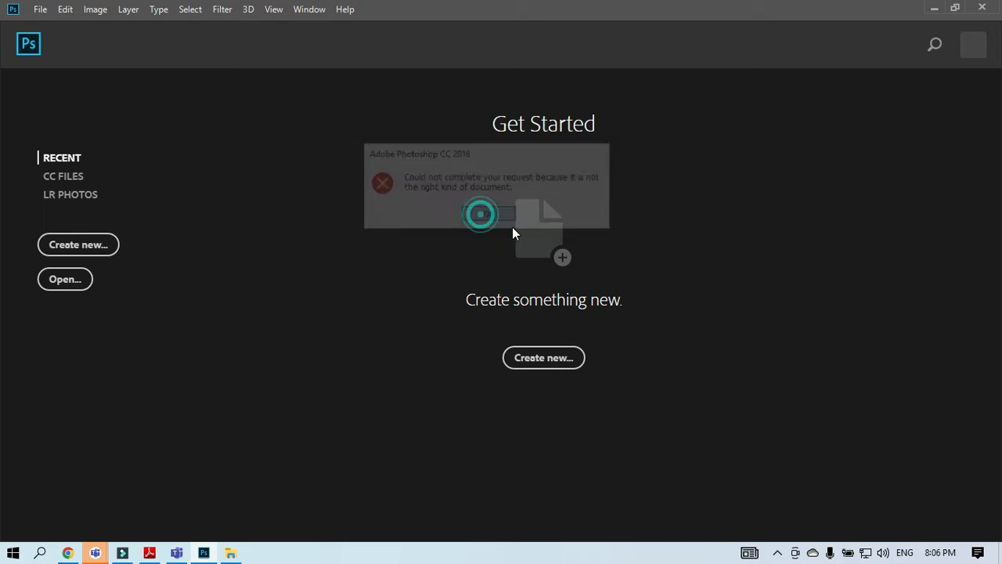
left_click(935, 11)
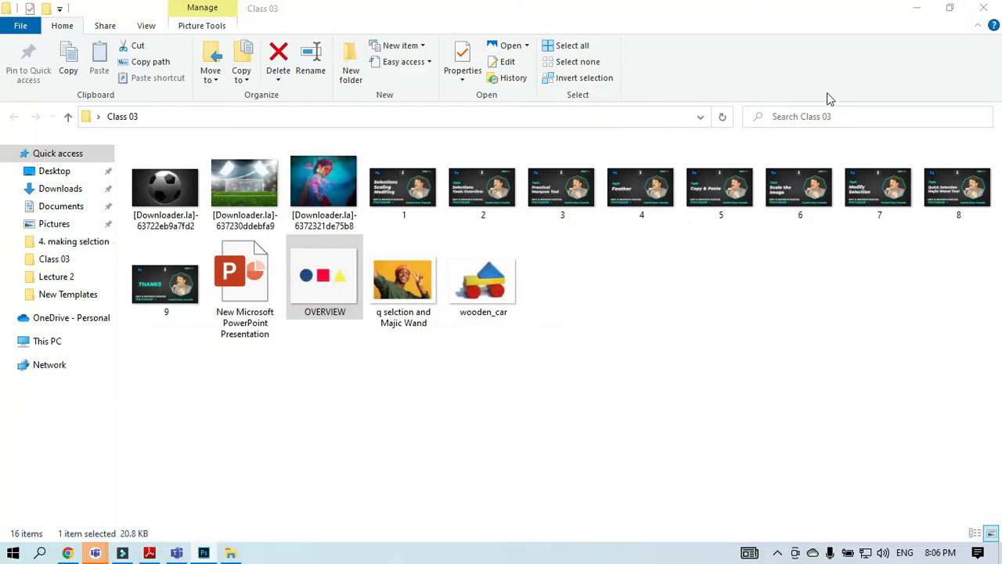
Close the Class 03 folder, refresh the desktop and open the desktop copy of OVERVIEW in Photoshop
left_click(971, 7)
right_click(442, 129)
left_click(465, 169)
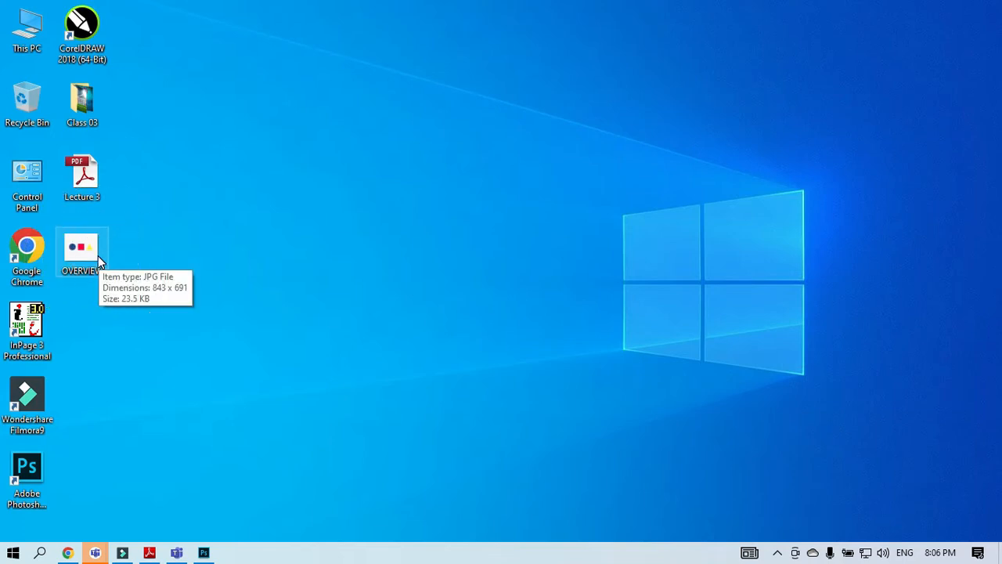
left_click_drag(98, 255, 104, 270)
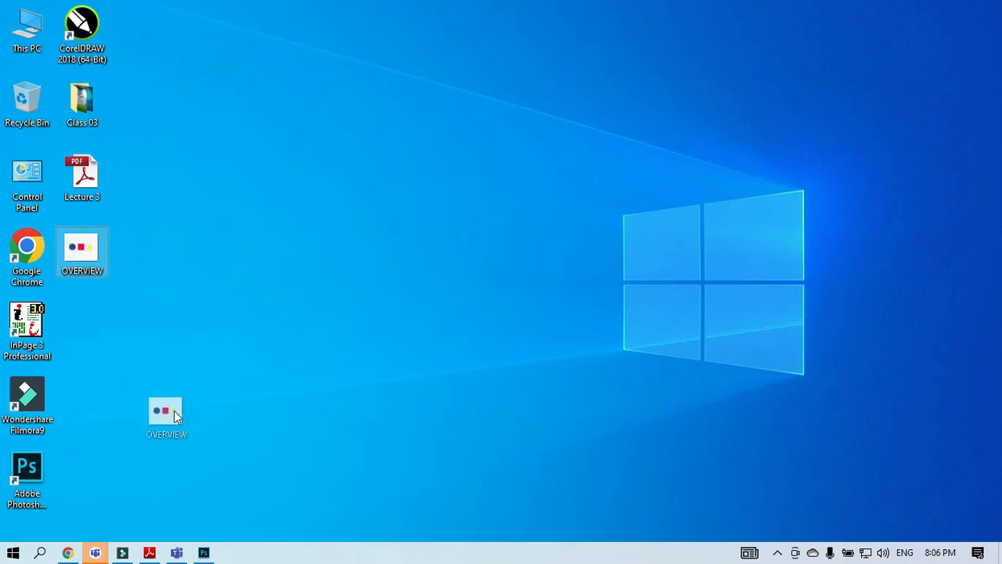
left_click_drag(157, 498, 541, 279)
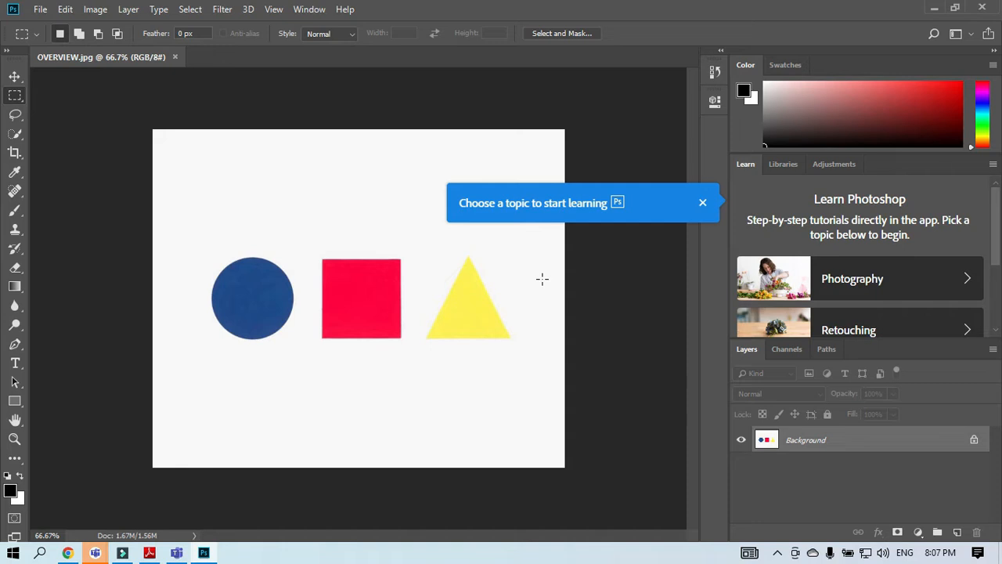
Show the image at 100% and dismiss the "Choose a topic to start learning" tip
key("ctrl+plus")
key("ctrl+plus")
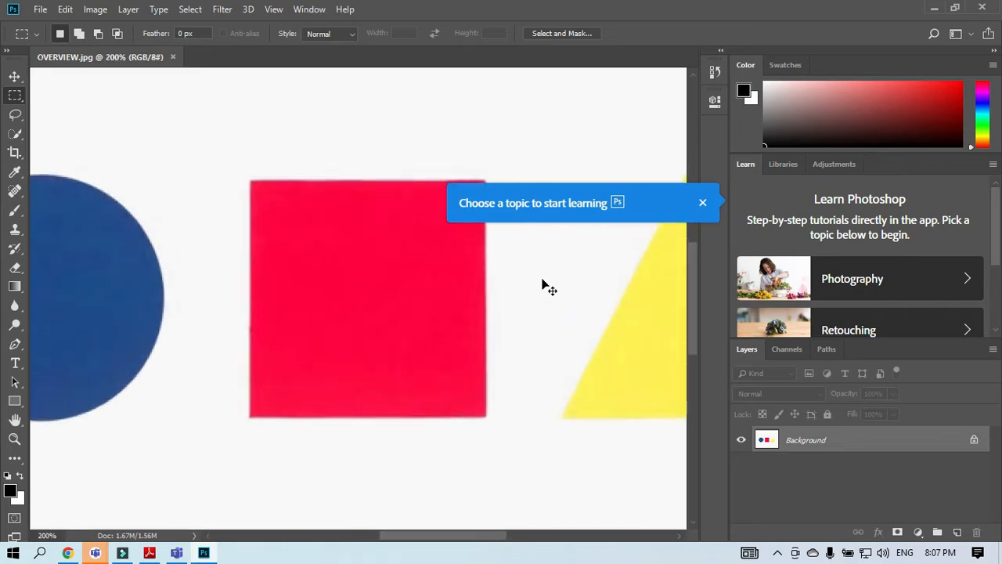
key("ctrl+minus")
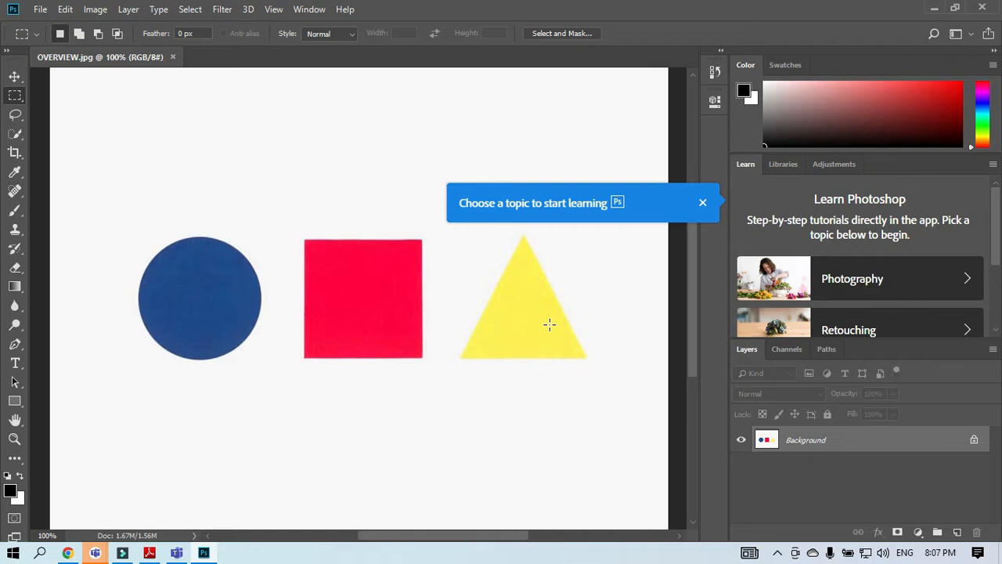
left_click(702, 204)
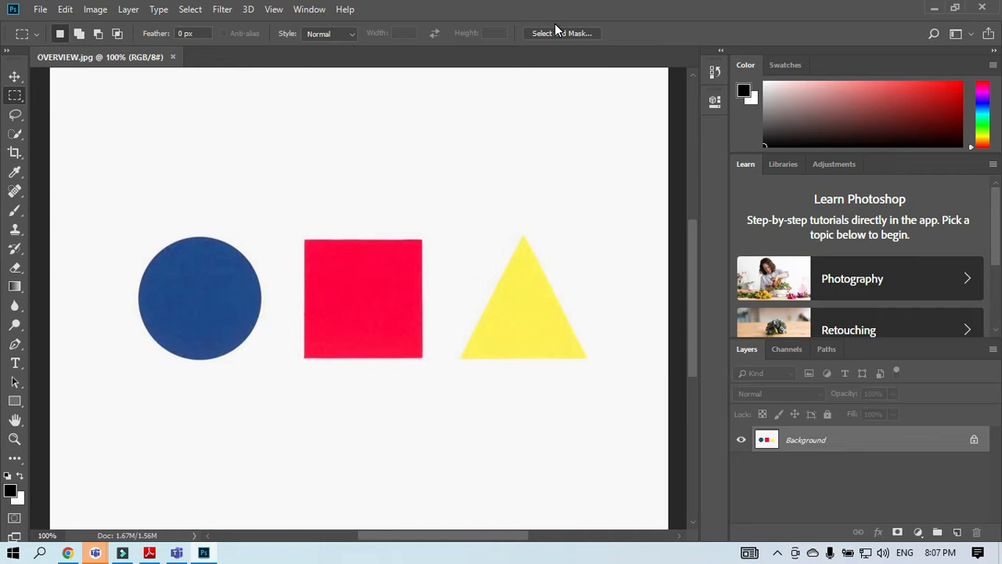
Look through the tool variants grouped under the Quick Selection, Lasso and Marquee tools
left_click(19, 136)
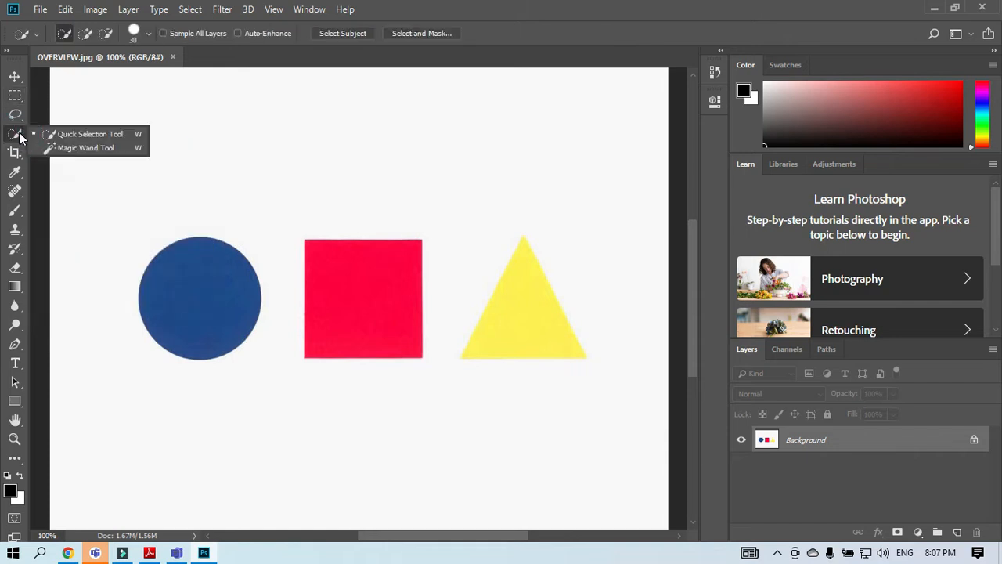
left_click(15, 115)
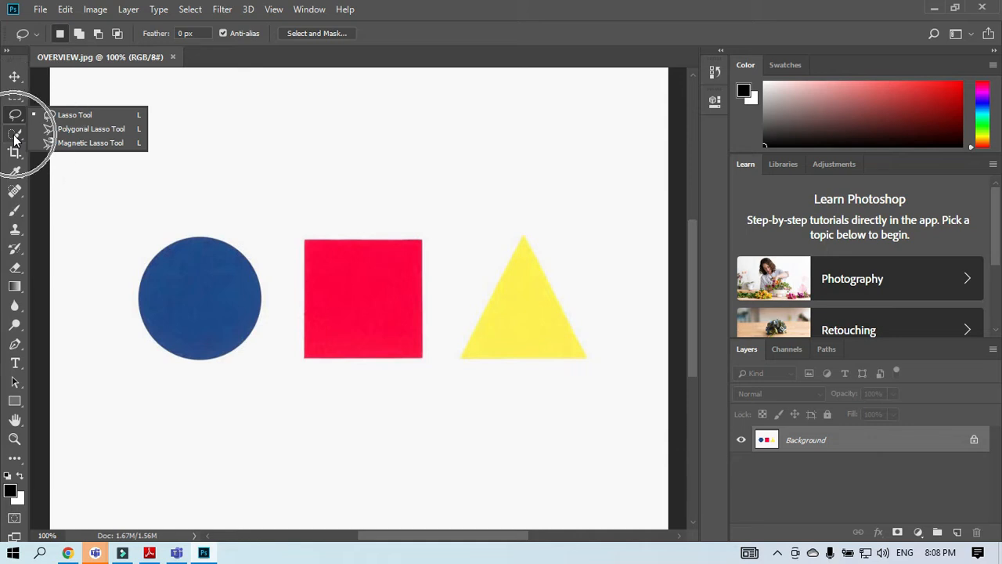
left_click(15, 95)
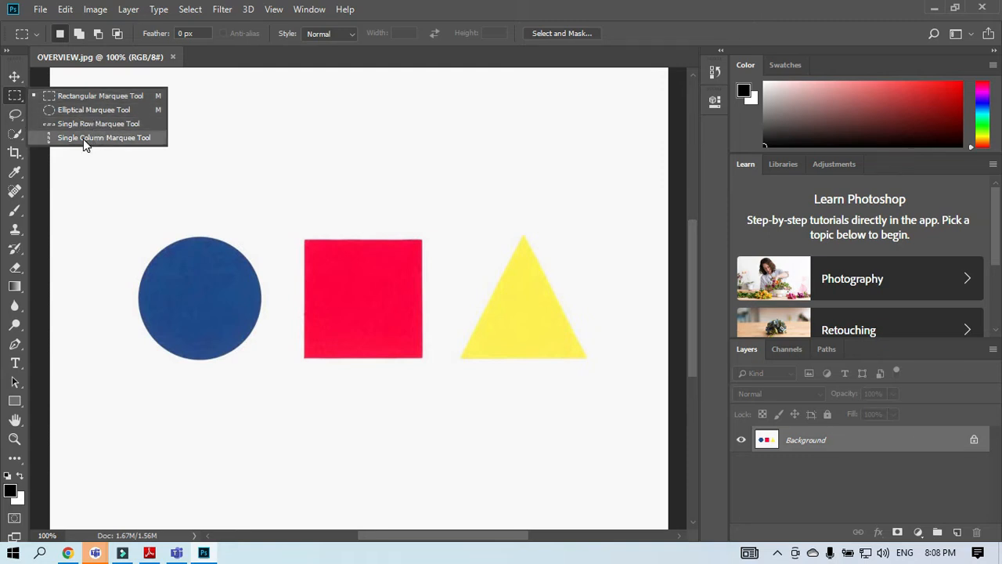
left_click(15, 115)
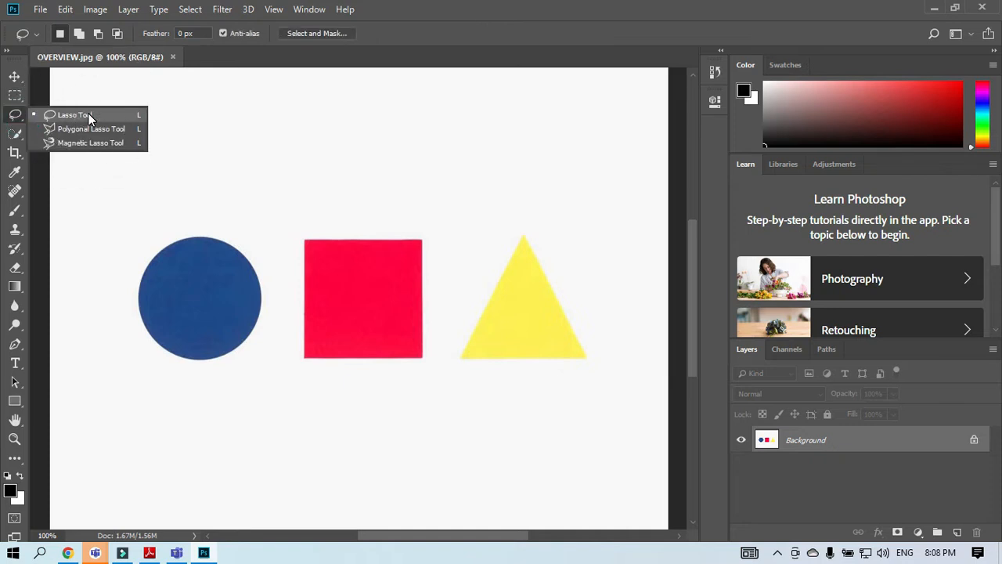
left_click(15, 133)
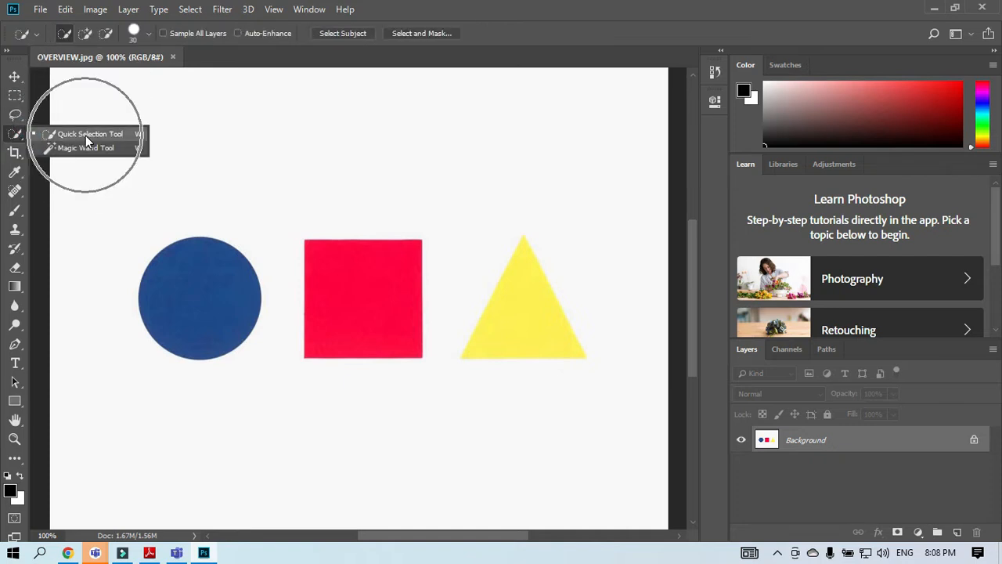
Activate the Rectangular Marquee tool for selecting on the OVERVIEW image
left_click(15, 95)
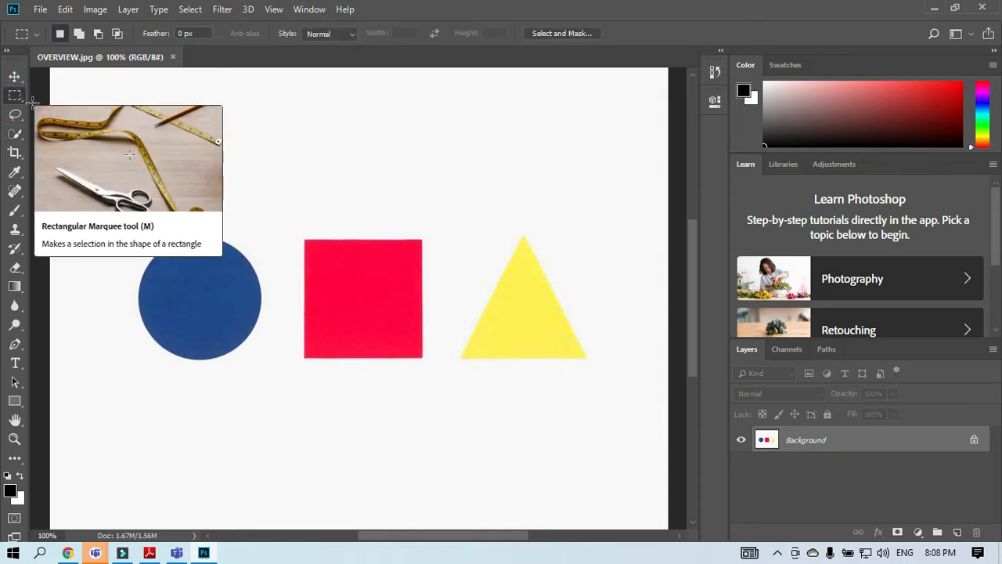
left_click(18, 97)
left_click(18, 97)
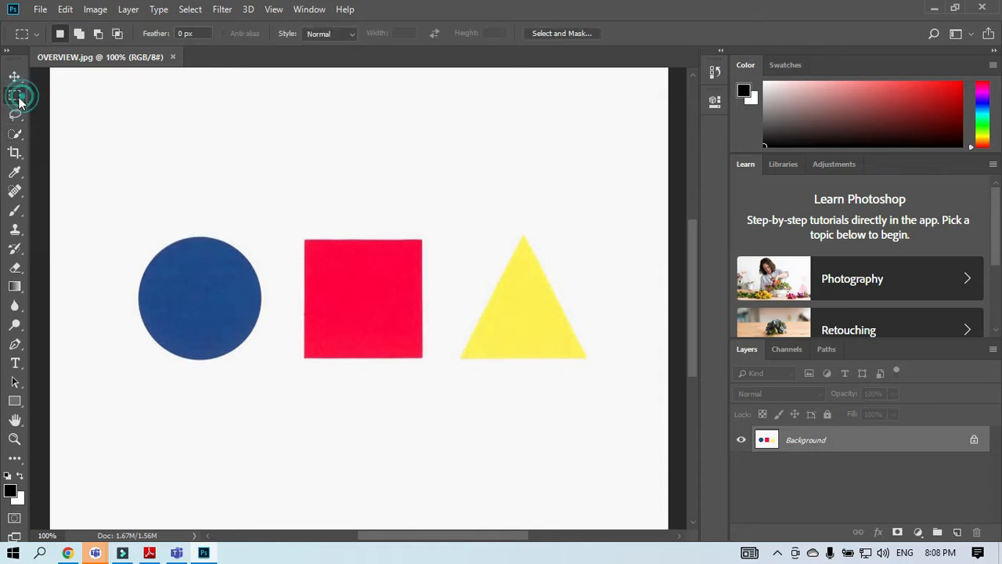
Outline the red square with a rectangular marquee selection and clear the selection
left_click(87, 96)
left_click(15, 76)
left_click(15, 95)
left_click_drag(296, 175, 424, 305)
left_click_drag(305, 239, 422, 382)
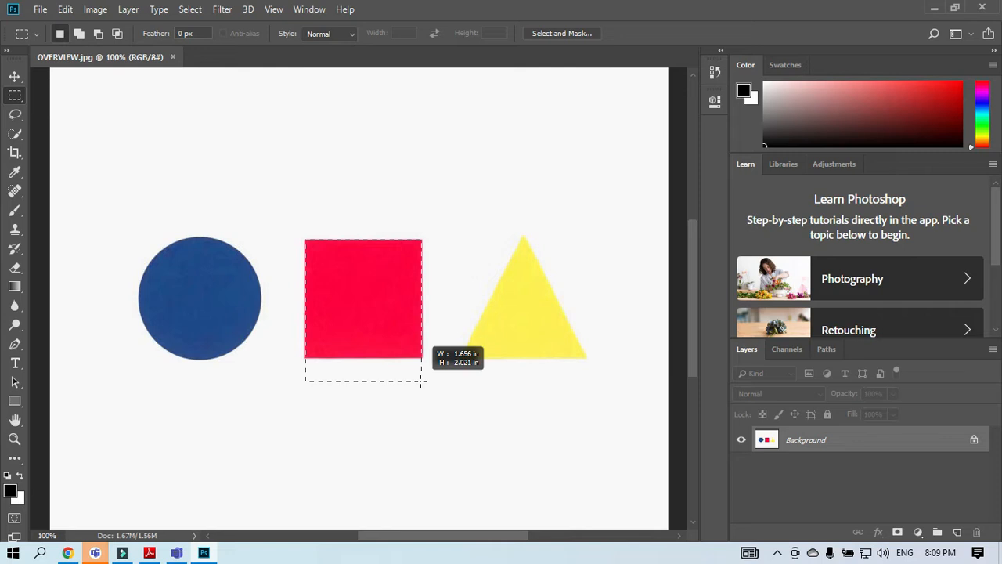
left_click_drag(421, 382, 422, 358)
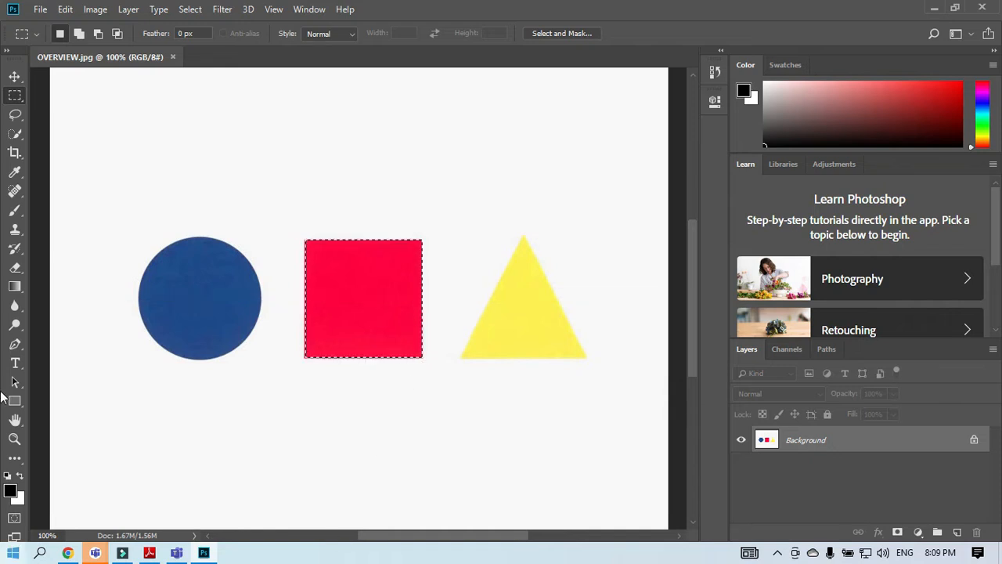
left_click(353, 261)
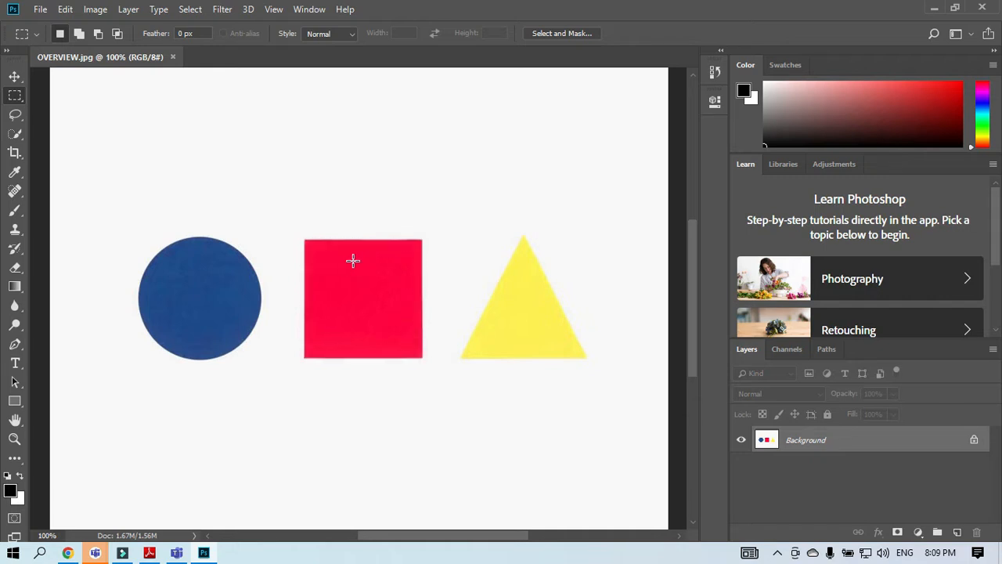
left_click_drag(304, 241, 330, 273)
left_click_drag(329, 273, 335, 271)
key("shift")
key("shift")
key("shift")
key("shift")
key("shift")
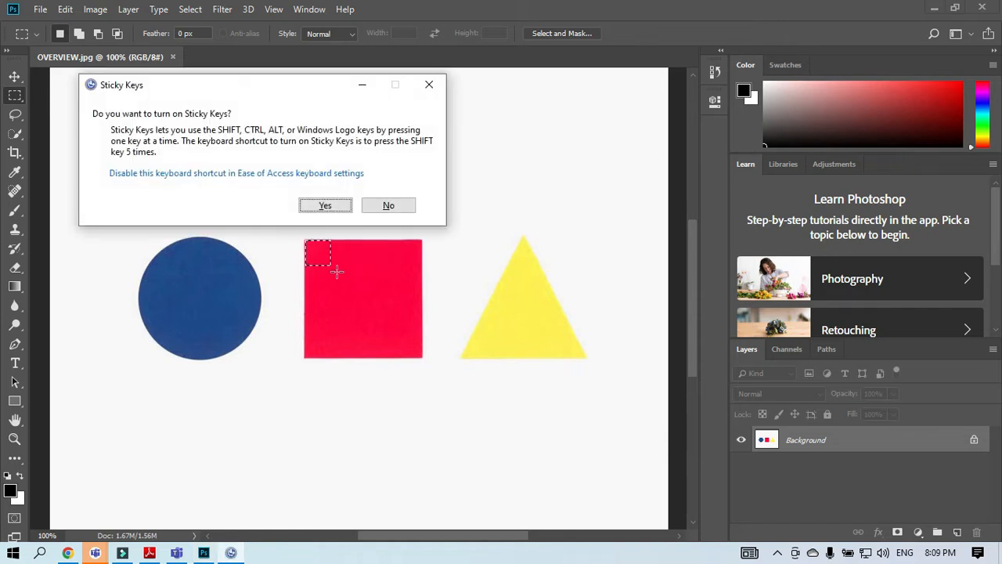
left_click(401, 203)
left_click(312, 250)
Draw a rectangular marquee constrained to equal sides from the red square's upper-left corner so that it covers the whole square
left_click_drag(304, 240, 394, 357)
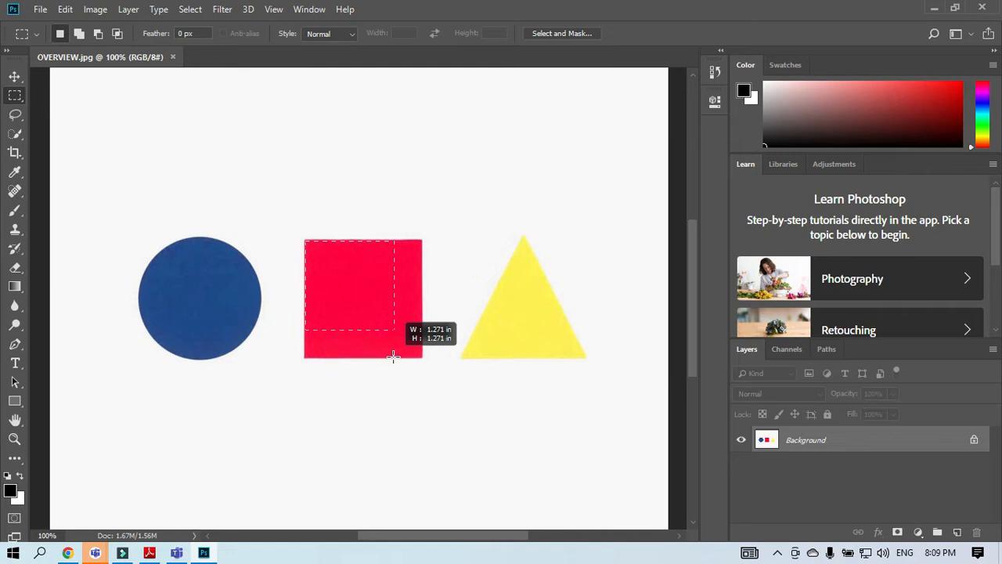
left_click_drag(394, 357, 422, 361)
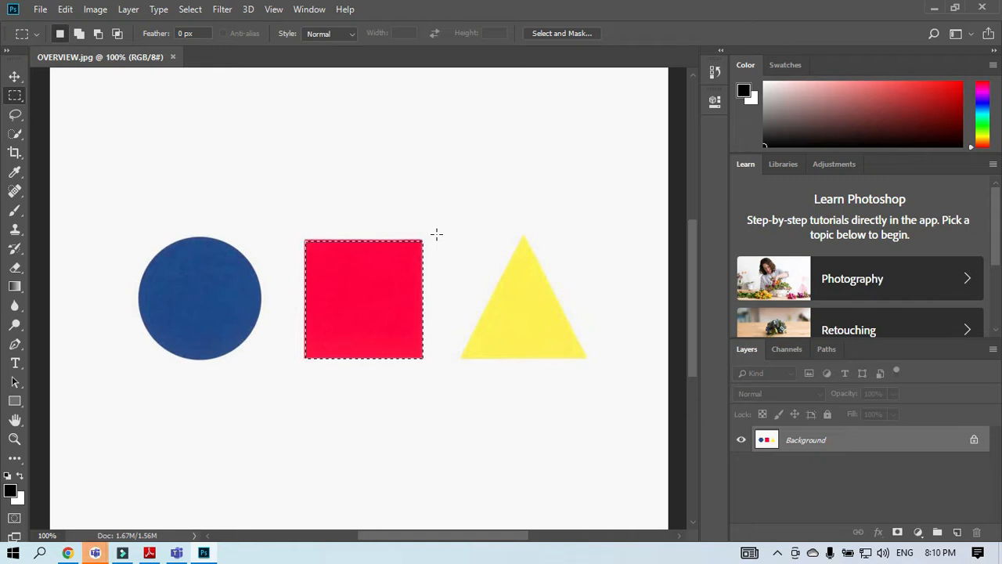
Deselect and reselect the outline around the red square, then deselect it once more and undo that
left_click(363, 273)
key("ctrl+d")
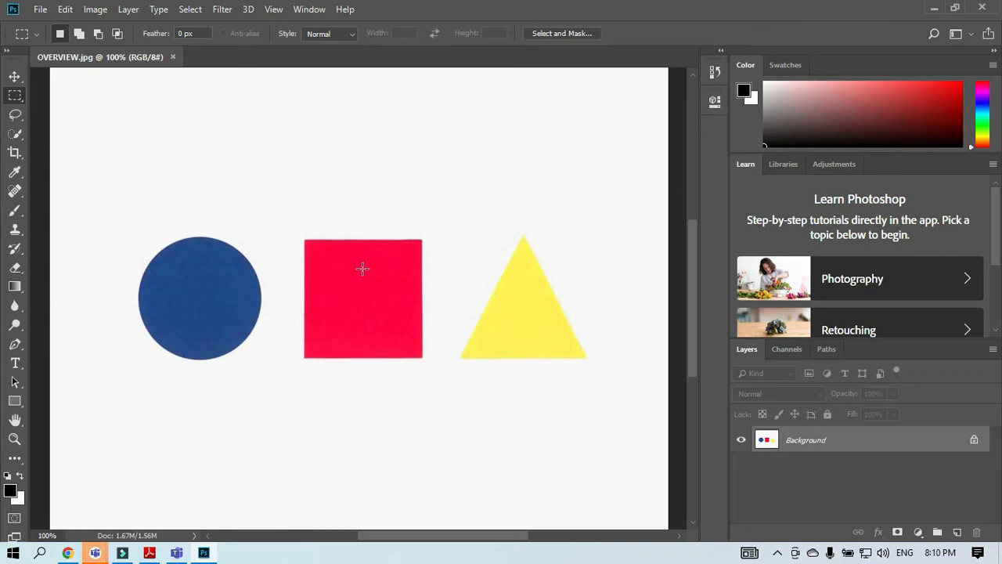
key("ctrl+shift+d")
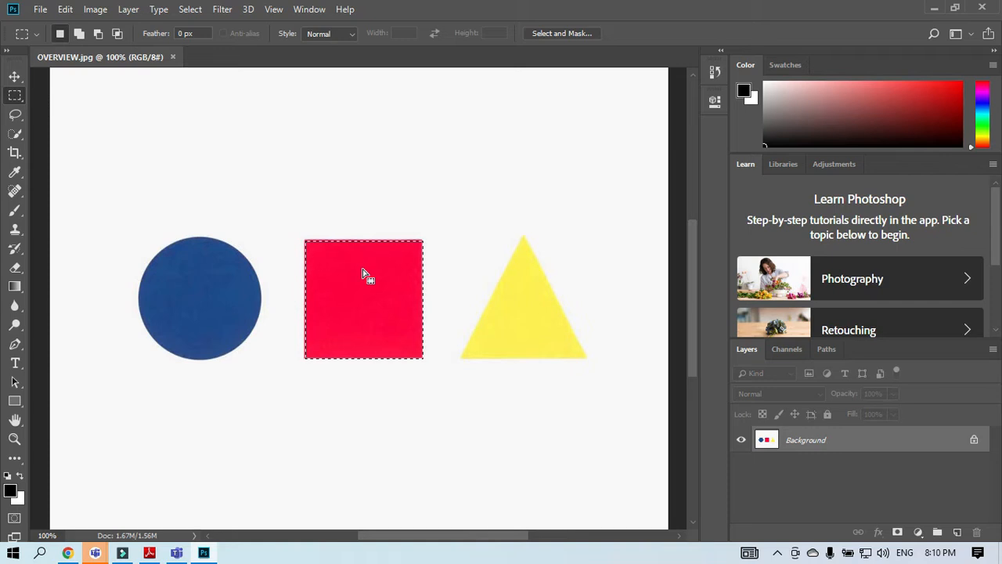
left_click(189, 9)
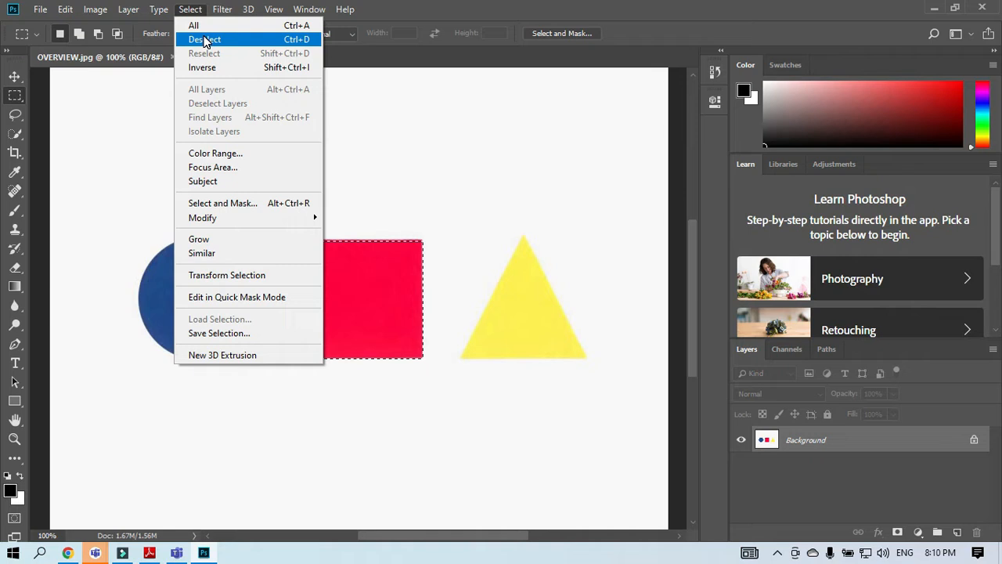
left_click(205, 40)
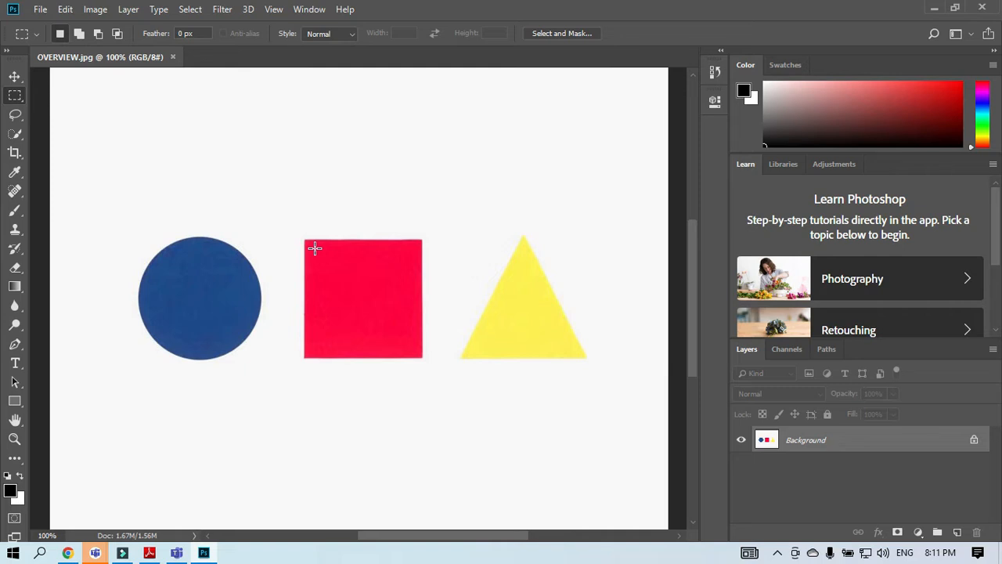
key("ctrl+z")
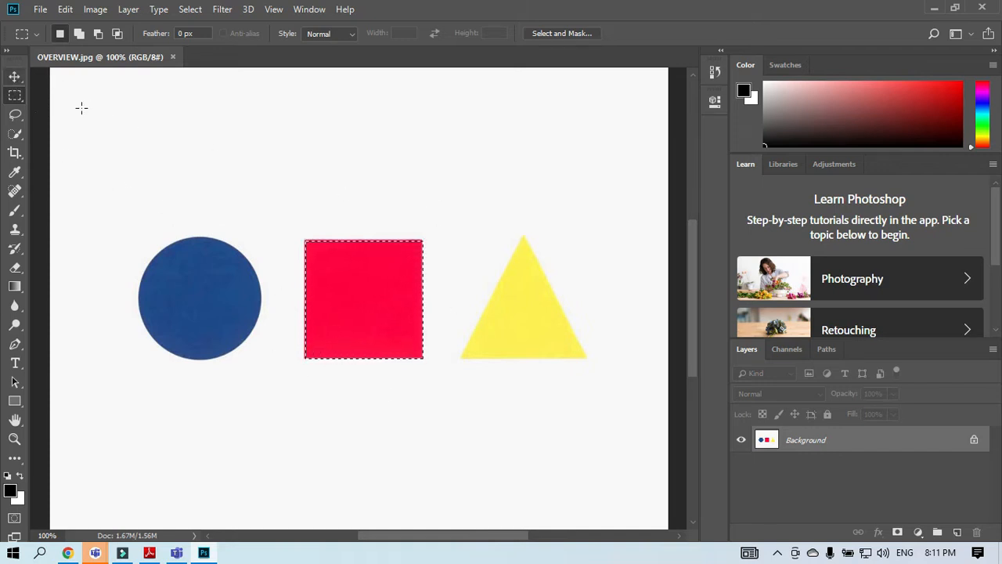
Move the selected red square up toward the blue circle with the Move tool and undo the move
left_click(15, 76)
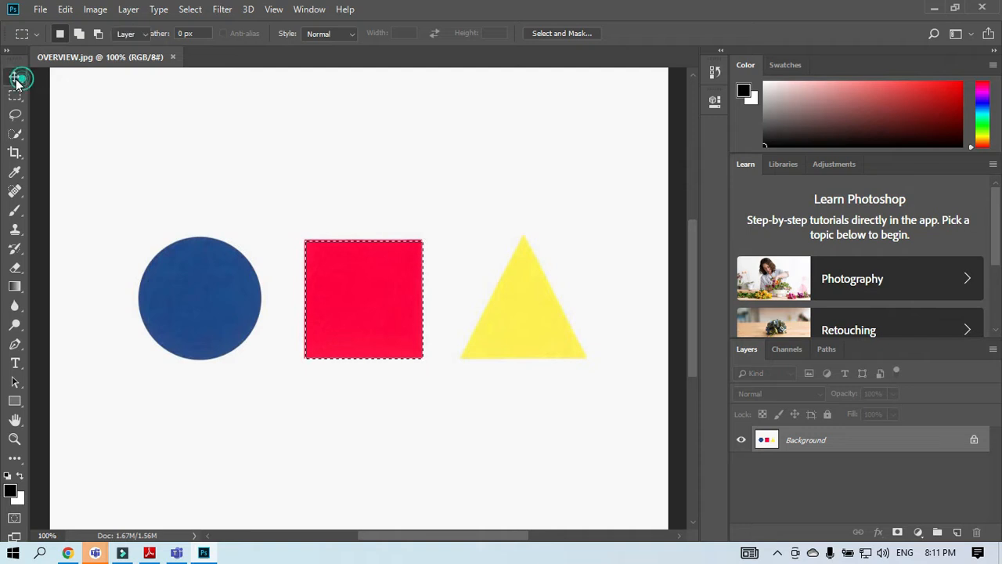
left_click_drag(330, 300, 292, 247)
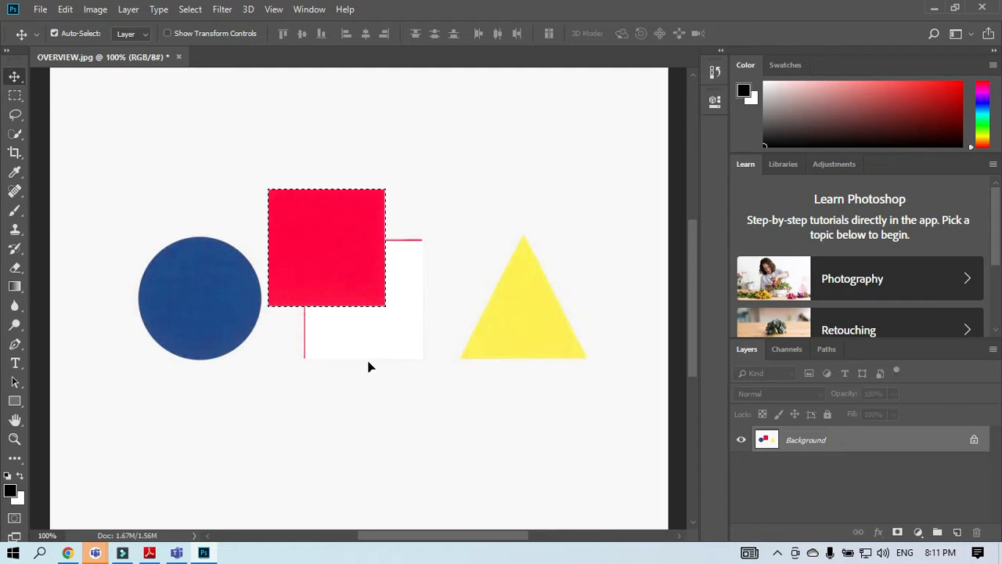
key("ctrl")
key("ctrl+z")
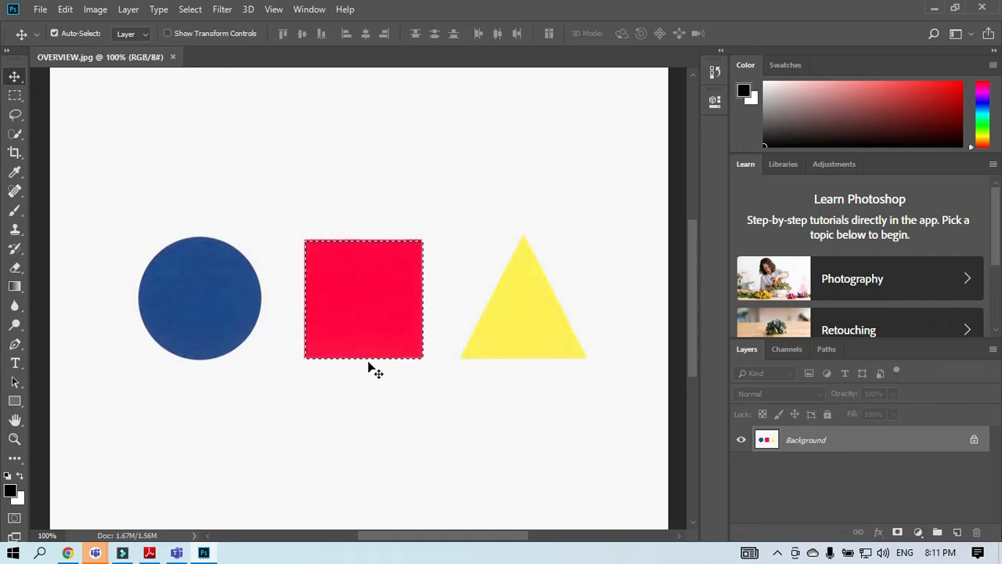
Shift only the selection outline with the Rectangular Marquee tool, nudging it in small increments until it fits the red square's edges
left_click(15, 95)
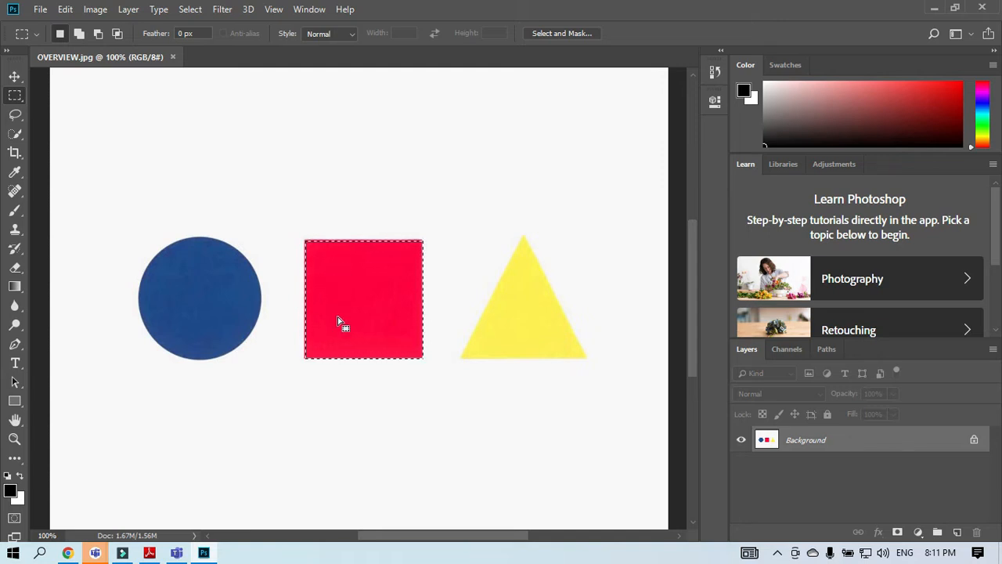
left_click_drag(335, 324, 374, 318)
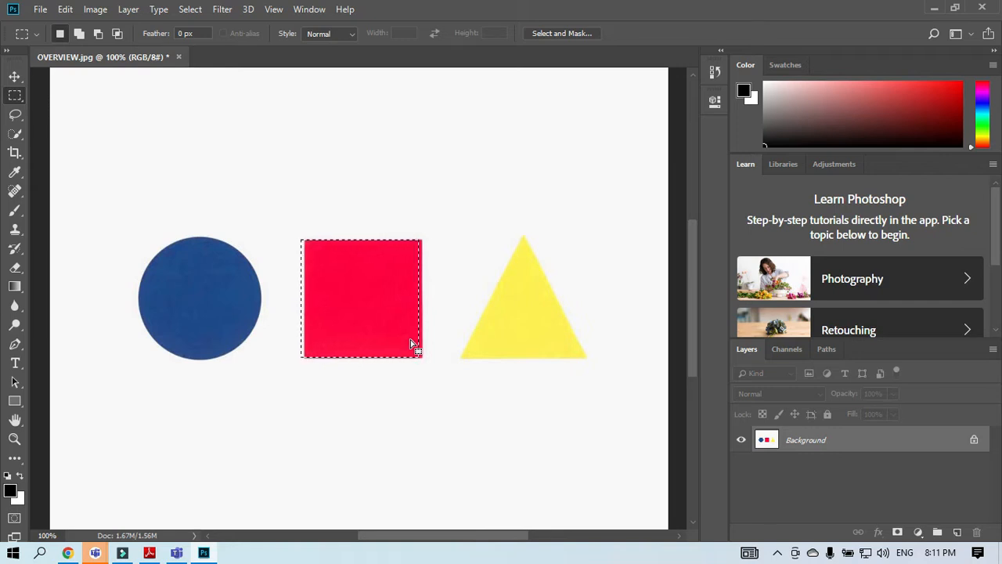
key("Right")
key("Right")
key("Right")
key("Right")
key("shift+Down")
key("shift+Down")
key("shift+Down")
key("shift+Down")
key("Down")
key("Down")
key("Down")
key("Down")
key("Down")
key("Down")
key("Down")
key("Down")
key("Down")
key("Down")
key("Down")
key("Down")
key("Down")
key("Down")
key("Up")
key("Up")
key("Up")
key("Up")
key("Up")
key("Up")
key("Up")
key("Up")
key("Up")
key("Up")
key("Up")
key("Up")
key("Up")
key("Up")
key("Up")
key("Up")
key("Up")
key("Up")
key("Up")
key("Up")
key("Up")
key("Up")
key("Up")
key("Up")
key("Up")
key("Up")
key("Up")
key("Up")
key("Up")
key("Up")
key("Up")
key("Up")
key("Up")
key("Up")
key("Up")
key("Up")
key("Up")
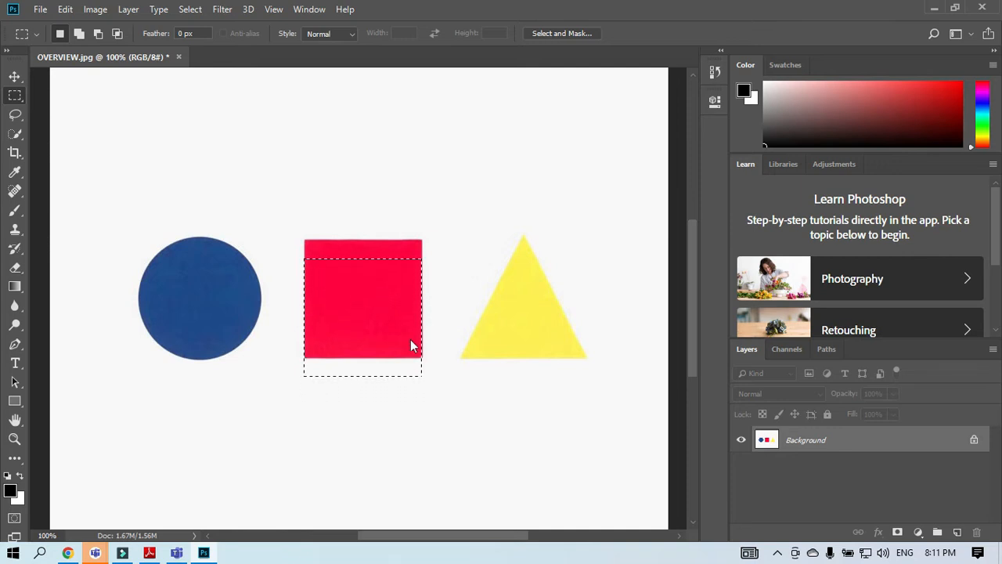
key("Right")
key("Right")
key("Right")
key("Right")
key("Right")
key("Right")
key("Right")
key("Right")
key("Right")
key("Right")
key("Right")
key("Right")
key("Right")
key("Right")
key("Right")
key("Right")
key("Right")
key("Right")
key("Right")
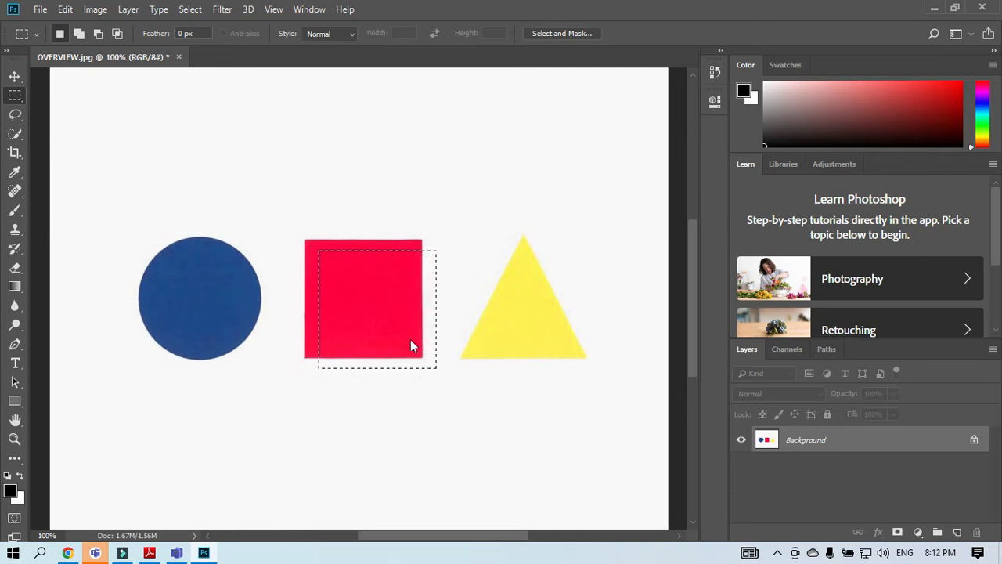
key("Left")
key("Left")
key("Left")
key("Left")
key("Left")
key("Left")
key("Left")
key("Left")
key("Left")
key("Left")
key("Left")
key("Left")
key("Left")
key("Left")
key("Left")
key("Left")
key("Left")
key("Left")
key("Left")
key("Left")
key("Left")
key("Left")
key("Left")
key("Up")
key("Up")
key("Up")
key("Up")
key("Up")
key("Right")
key("Right")
key("Right")
key("Right")
key("Right")
key("Up")
key("Up")
key("Up")
key("Up")
key("Up")
key("Up")
key("Up")
key("Up")
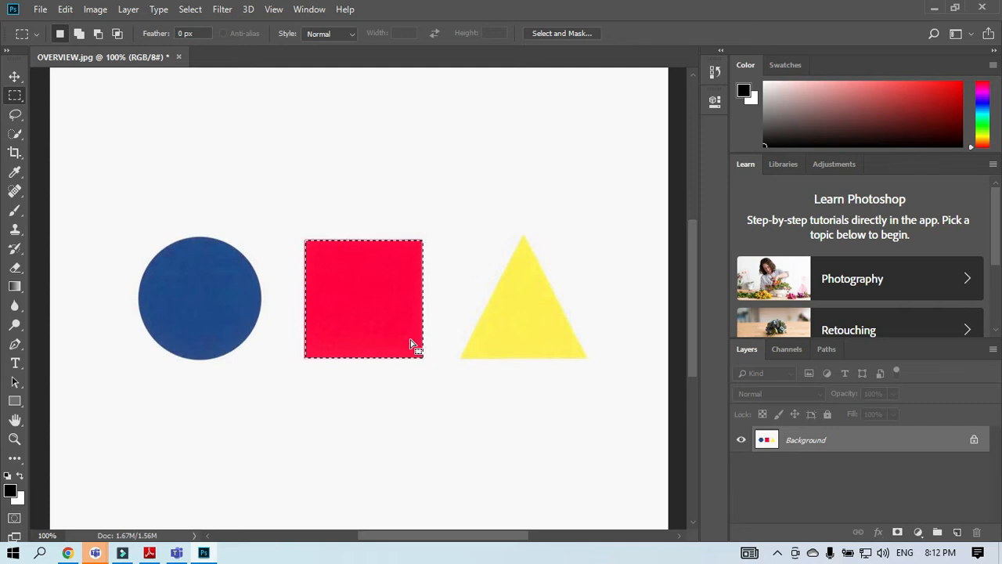
Deselect the red square and switch to the Elliptical Marquee tool
left_click(374, 274)
right_click(15, 95)
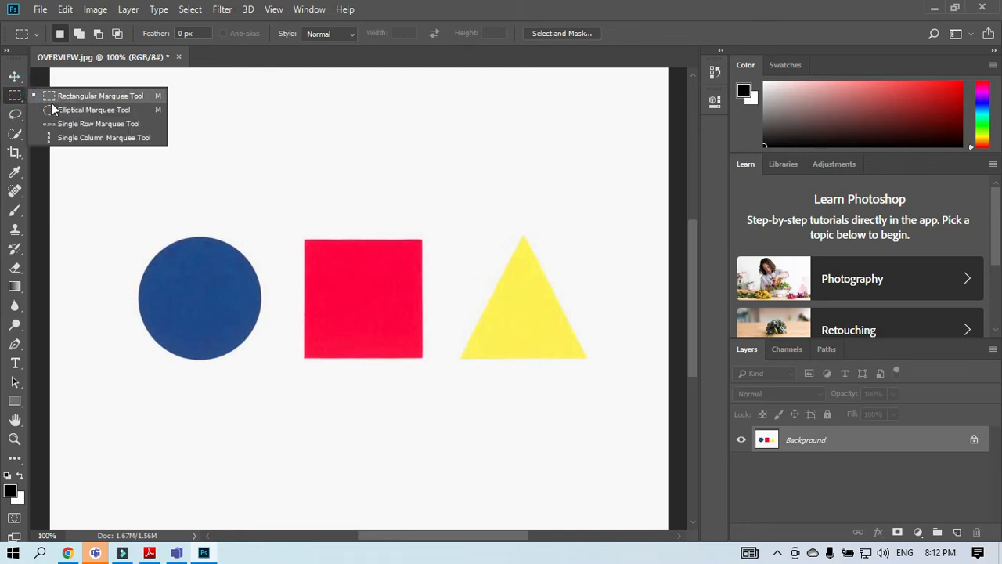
left_click(92, 111)
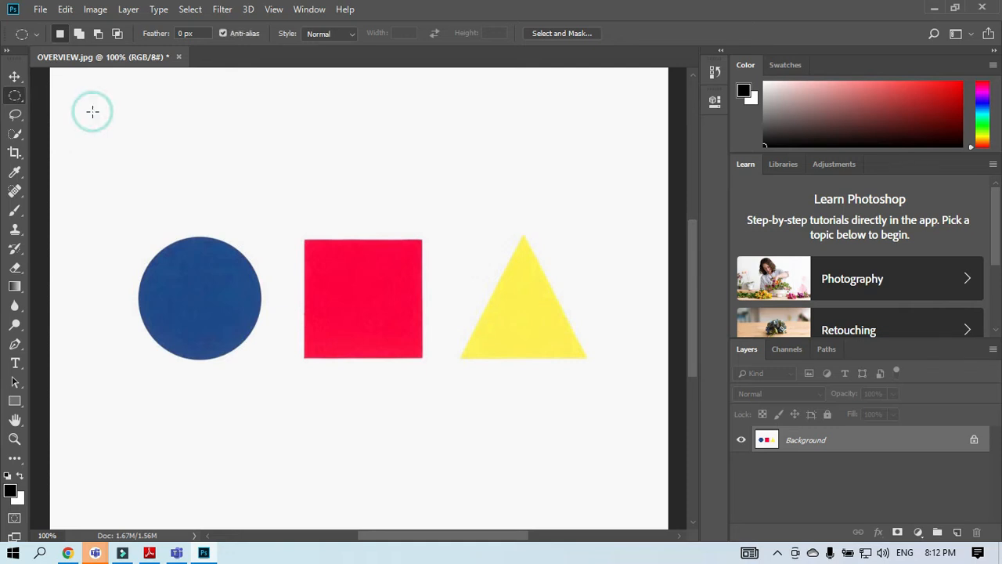
Practise drawing freehand elliptical selections of different sizes around the blue circle and undo the last ones
left_click_drag(143, 172, 260, 274)
left_click_drag(160, 313, 265, 411)
left_click_drag(132, 203, 238, 329)
left_click_drag(149, 128, 263, 248)
key("ctrl+z")
left_click_drag(130, 201, 230, 292)
key("ctrl+z")
Try to draw an elliptical selection outward from the blue circle's centre to match its edges
left_click(221, 302)
left_click_drag(198, 296, 256, 367)
key("alt")
key("alt+shift")
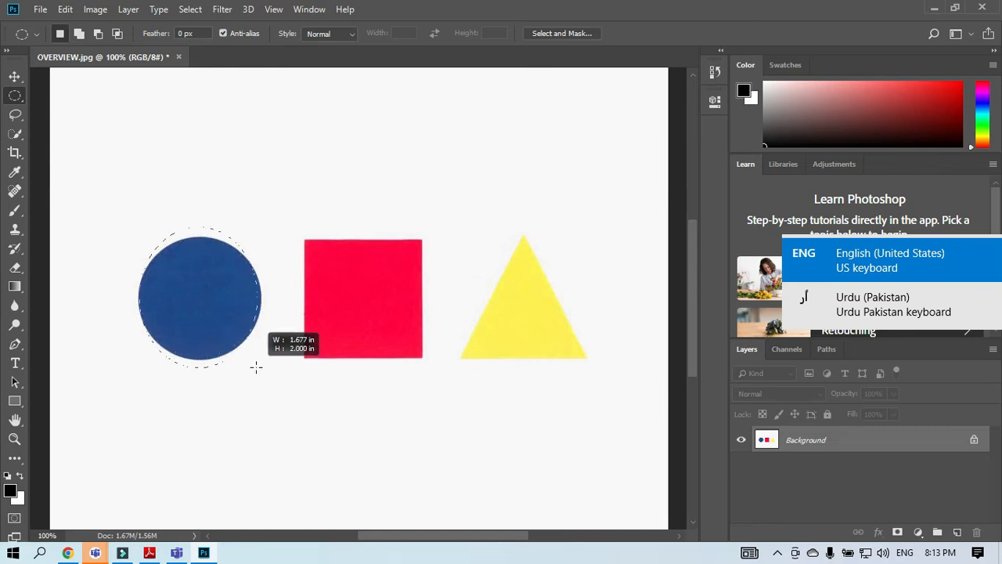
left_click_drag(256, 367, 258, 365)
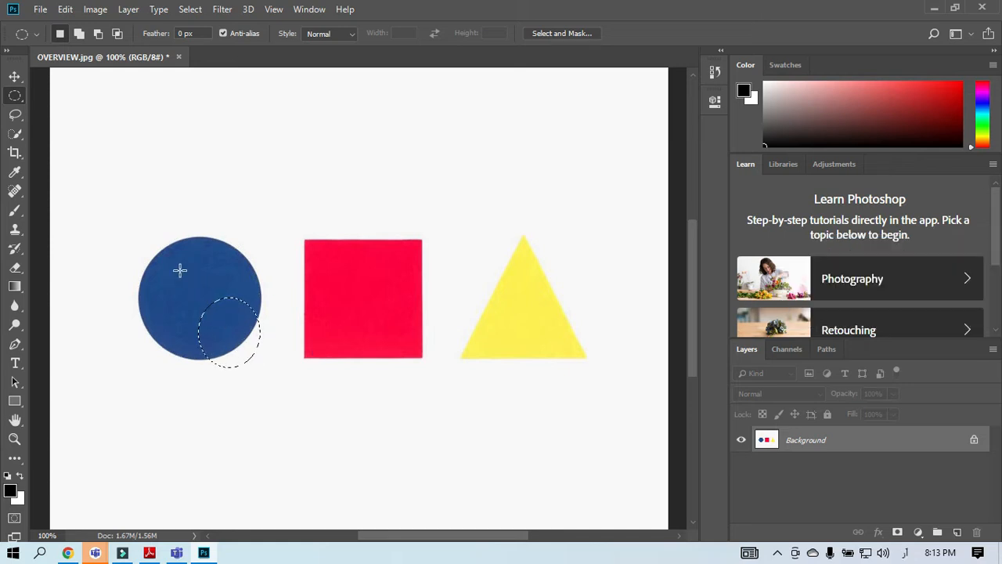
Try to fit a proportionally constrained elliptical selection to the blue circle, repositioning and resizing it while drawing
left_click_drag(186, 272, 282, 397)
key("space")
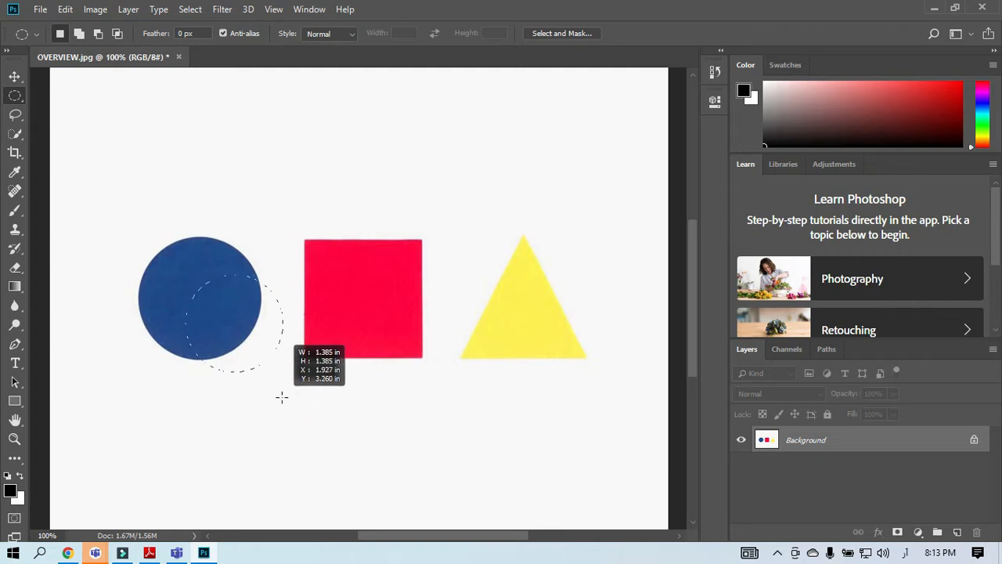
left_click_drag(282, 397, 260, 389)
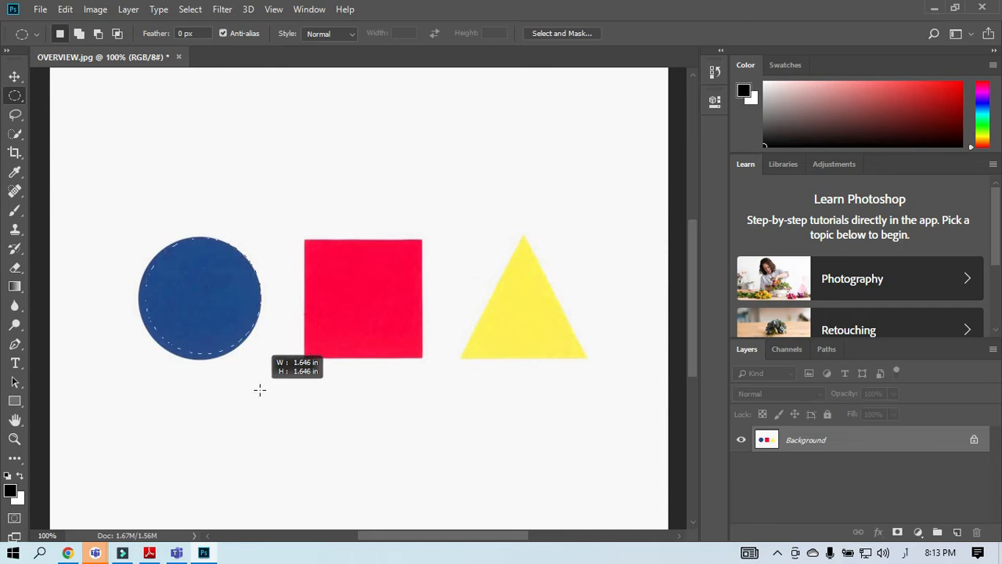
left_click_drag(260, 389, 260, 392)
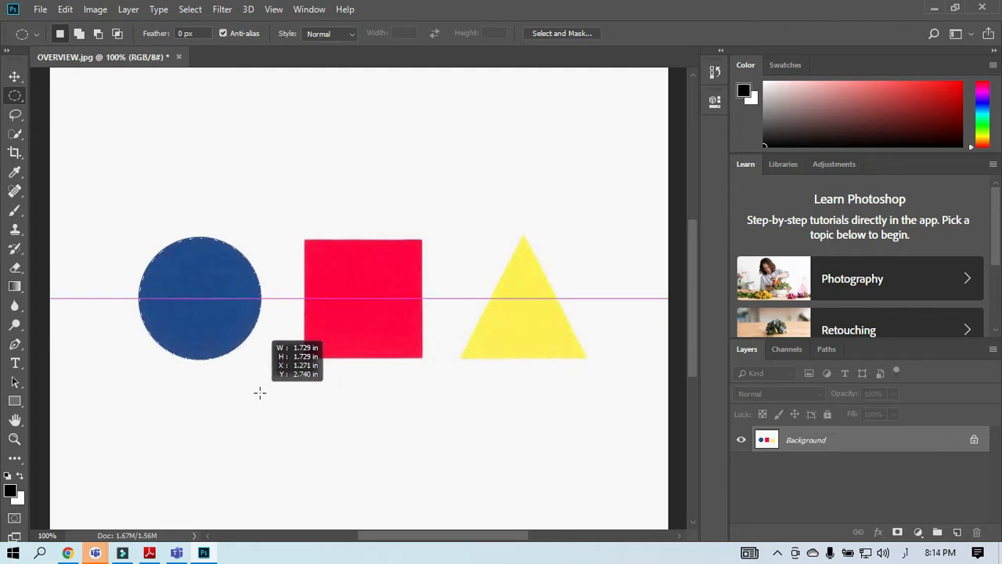
left_click_drag(260, 392, 261, 393)
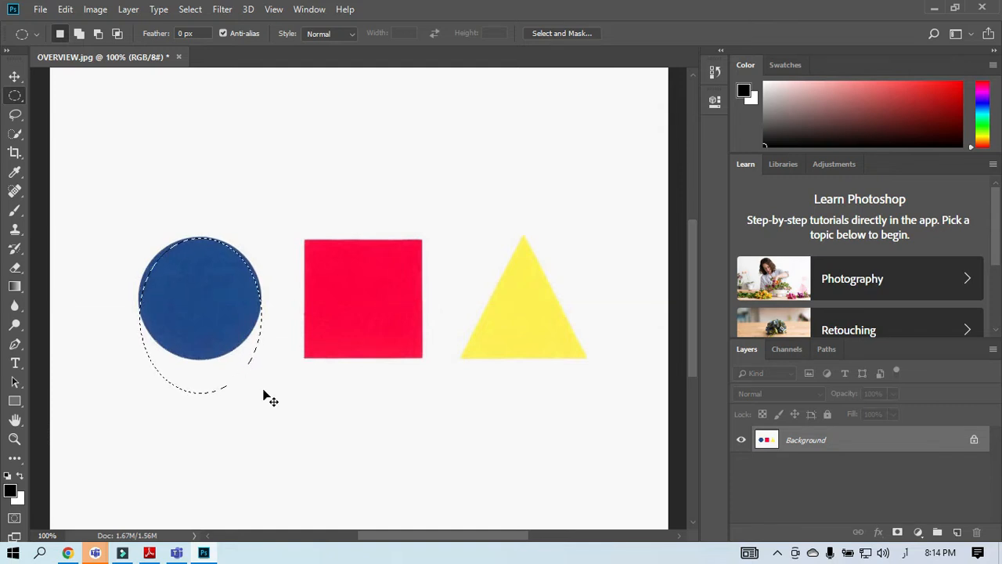
Select the blue circle with a perfectly circular marquee drawn outward from its centre
left_click_drag(198, 296, 257, 377)
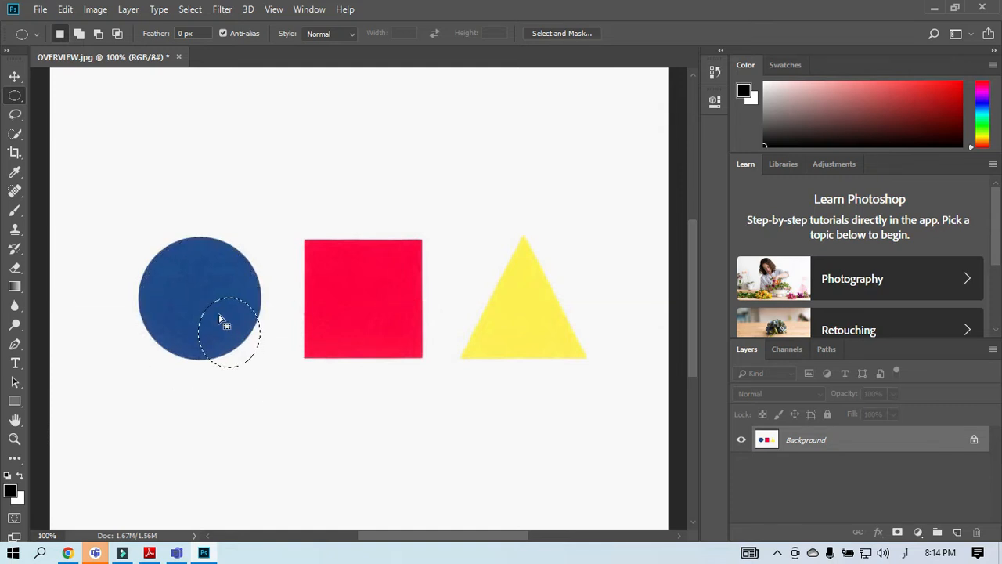
left_click(170, 259)
left_click_drag(200, 298, 260, 372)
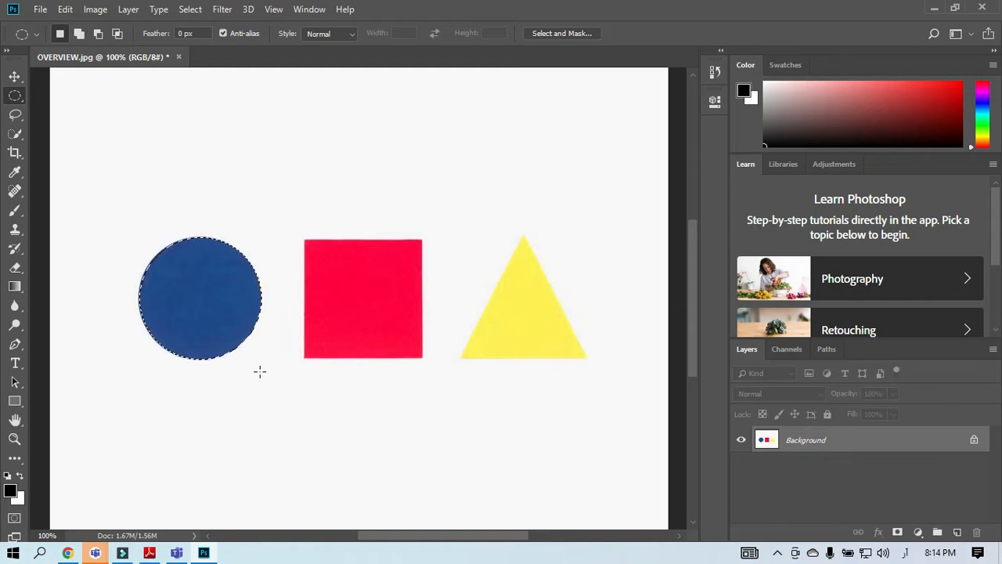
Move the circular selection outline above the blue circle, undo the move and deselect
left_click_drag(170, 284, 173, 155)
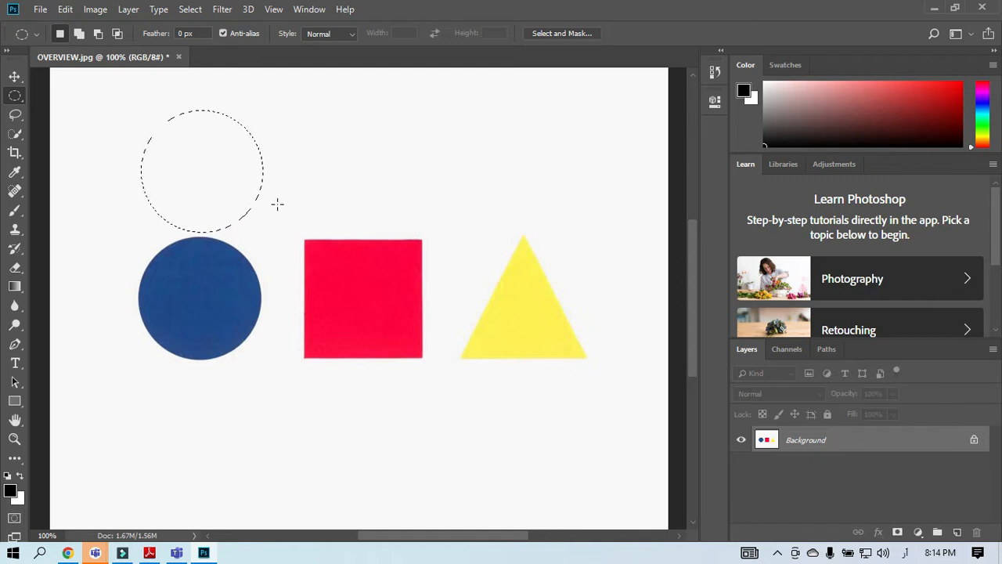
key("ctrl+z")
left_click(327, 388)
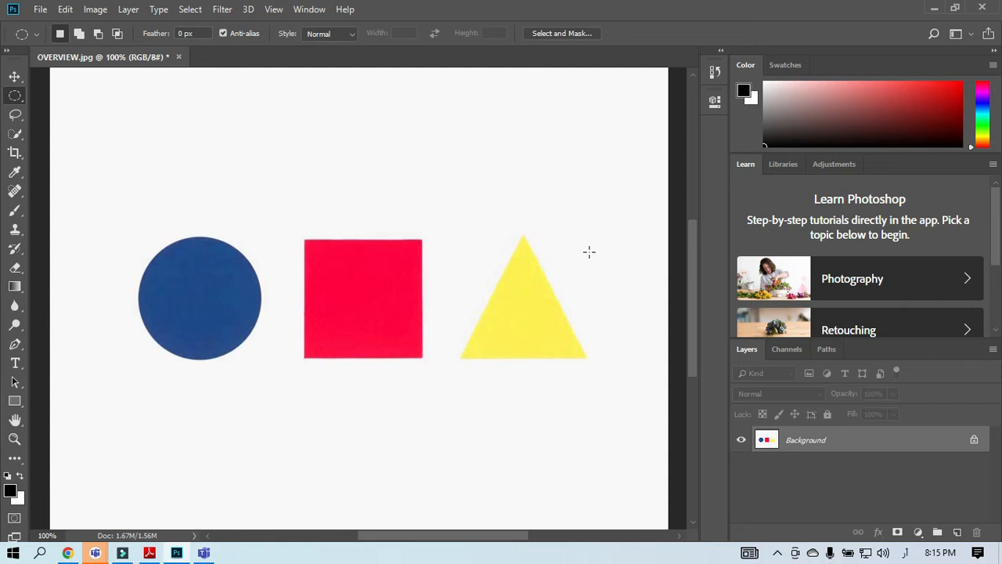
Draw a freehand Lasso selection overlapping the tops of the blue circle and red square, and deselect it
left_click(15, 115)
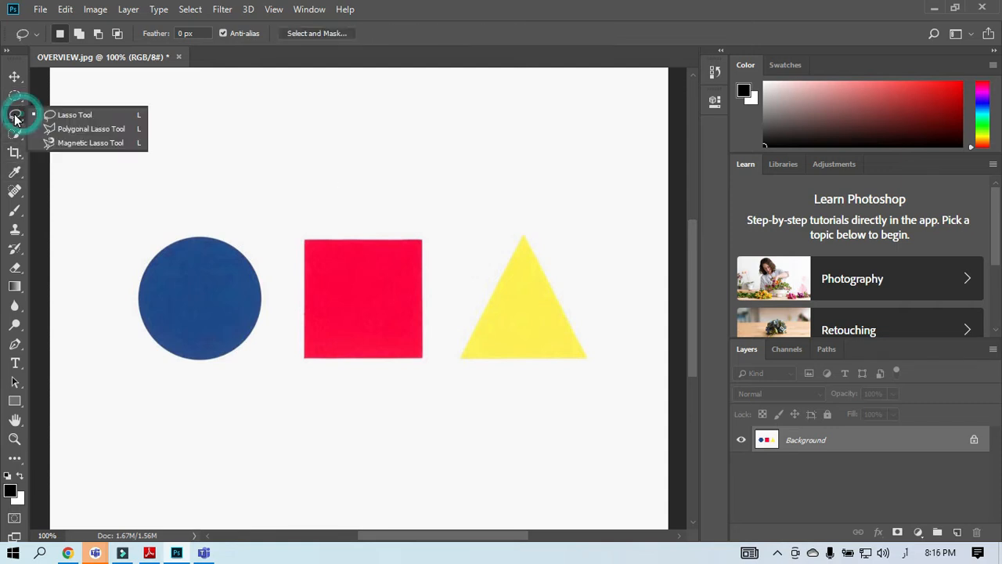
left_click(80, 114)
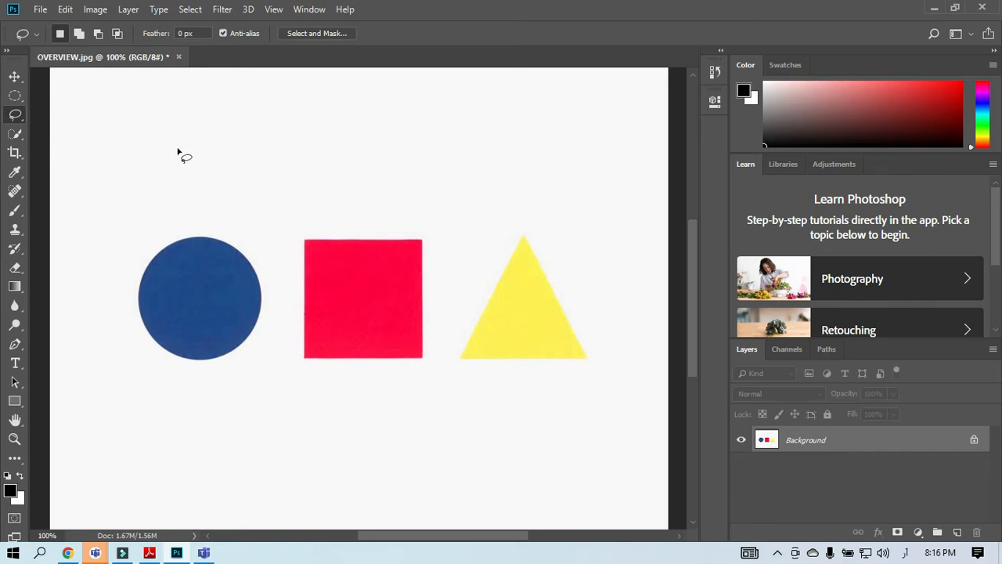
mouse_move(152, 125)
left_mouse_down()
mouse_move(147, 257)
mouse_move(330, 208)
mouse_move(226, 119)
mouse_move(170, 130)
left_mouse_up()
right_click(195, 132)
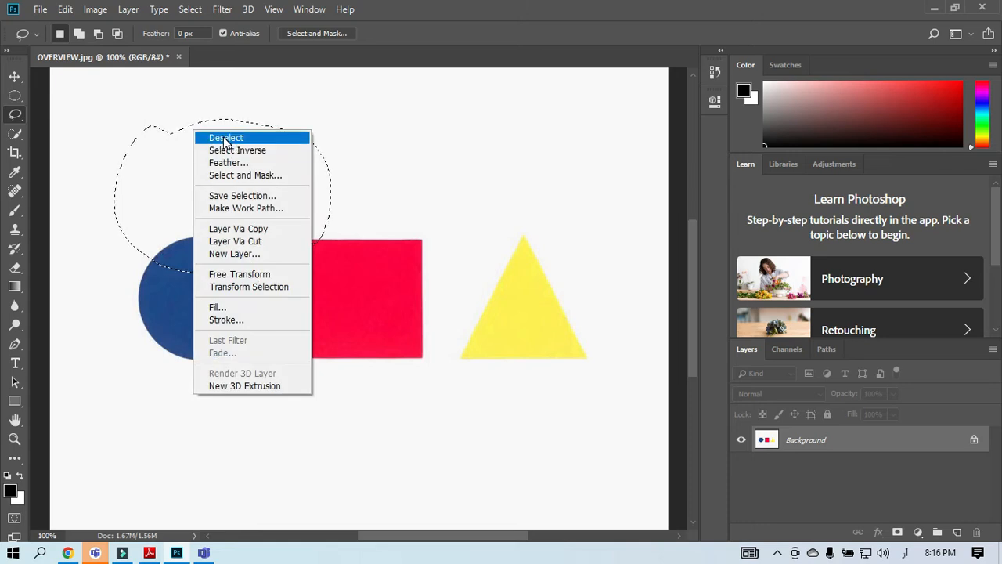
left_click(228, 138)
Draw a freehand Lasso selection loosely around the yellow triangle and deselect it
mouse_move(282, 228)
left_mouse_down()
mouse_move(445, 227)
mouse_move(456, 390)
mouse_move(290, 389)
mouse_move(283, 227)
left_mouse_up()
mouse_move(517, 216)
left_mouse_down()
mouse_move(443, 381)
mouse_move(600, 379)
mouse_move(576, 299)
mouse_move(518, 214)
left_mouse_up()
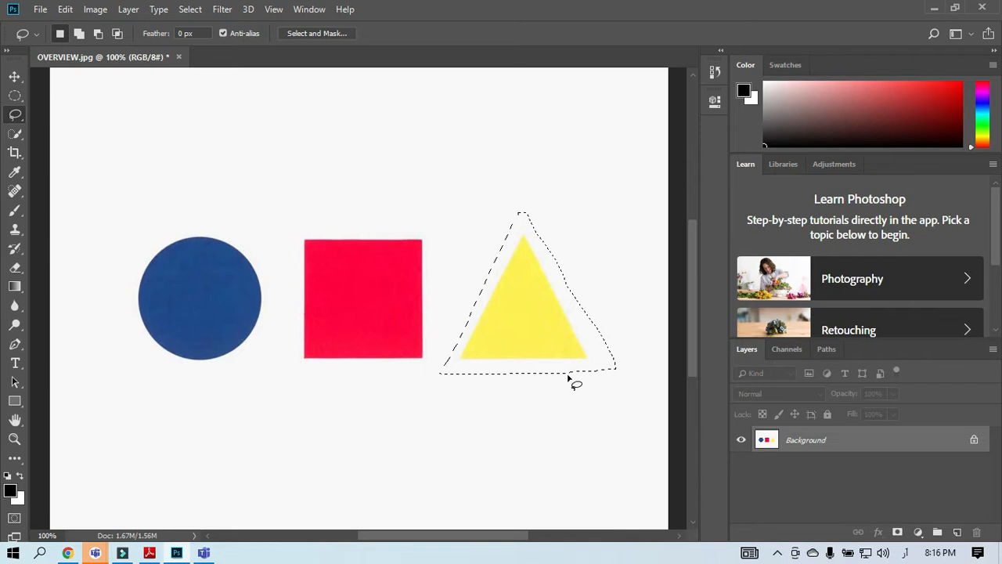
key("ctrl+d")
Lasso the blue circle and fill the selection with Content-Aware at 100% opacity, undoing the fill and deselecting
mouse_move(145, 206)
left_mouse_down()
mouse_move(110, 252)
mouse_move(97, 322)
mouse_move(131, 381)
mouse_move(217, 387)
mouse_move(262, 362)
mouse_move(280, 300)
mouse_move(259, 226)
mouse_move(207, 202)
mouse_move(149, 202)
left_mouse_up()
right_click(165, 226)
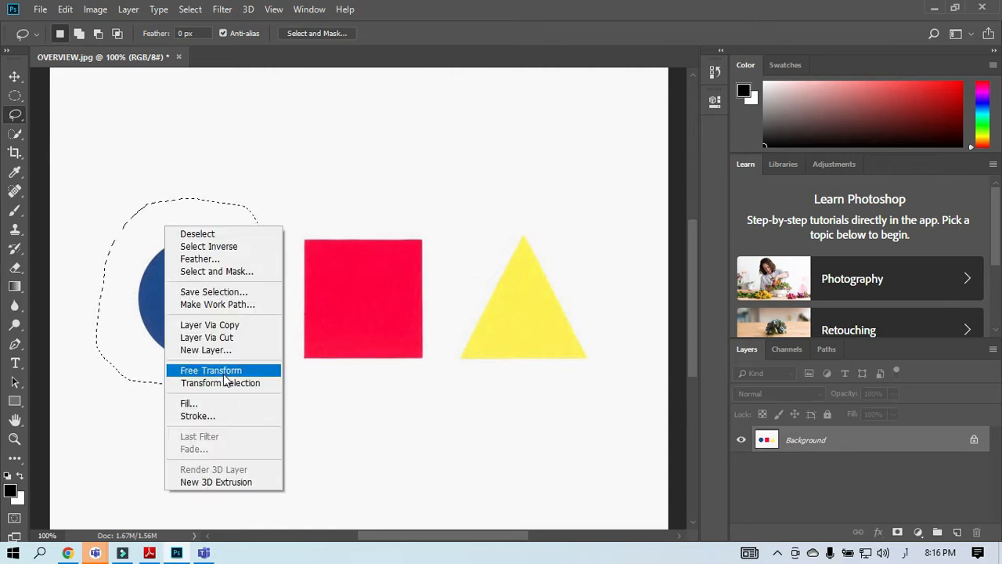
left_click(192, 403)
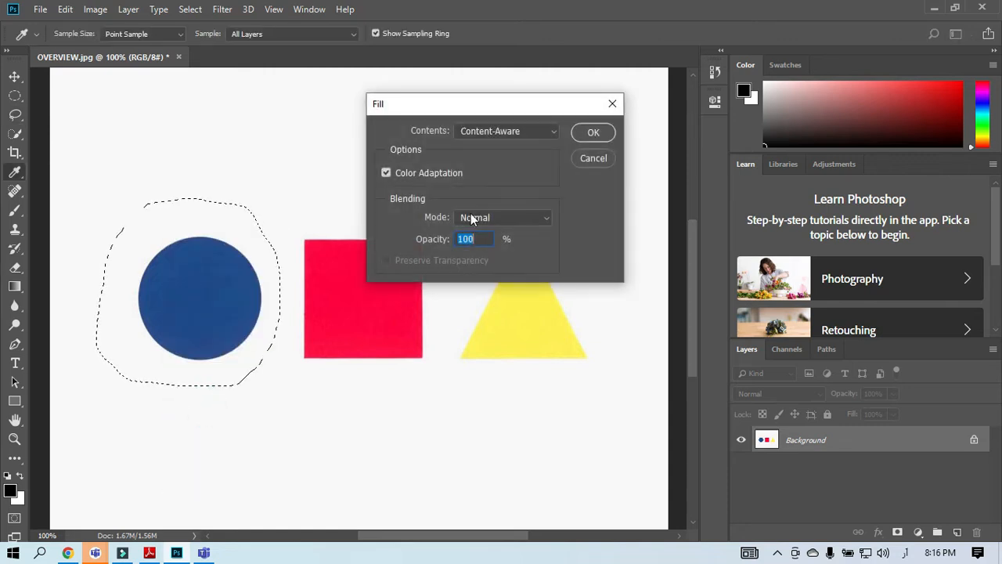
left_click(592, 132)
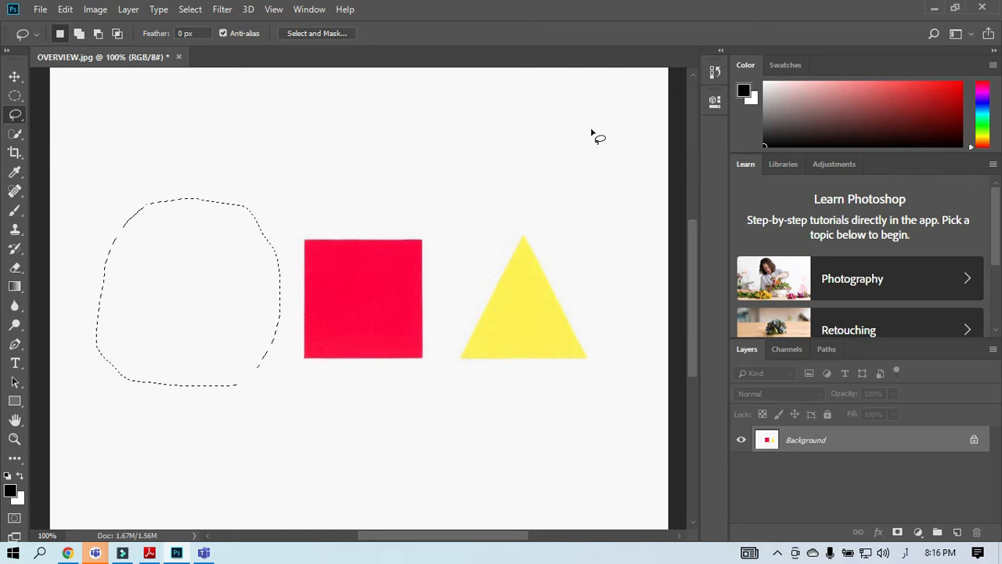
key("ctrl+z")
key("ctrl+d")
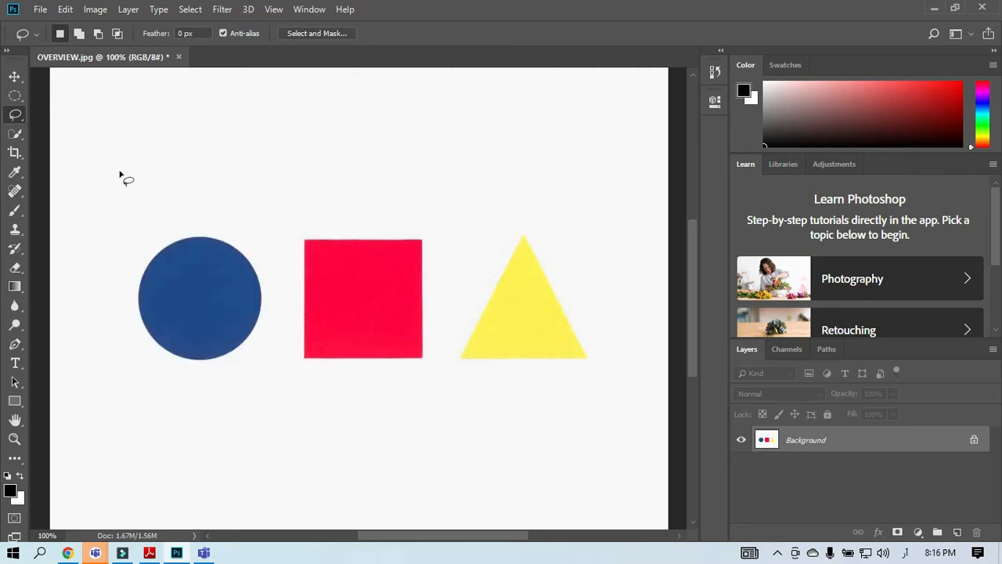
Select the yellow triangle corner by corner with the Polygonal Lasso tool
right_click(14, 116)
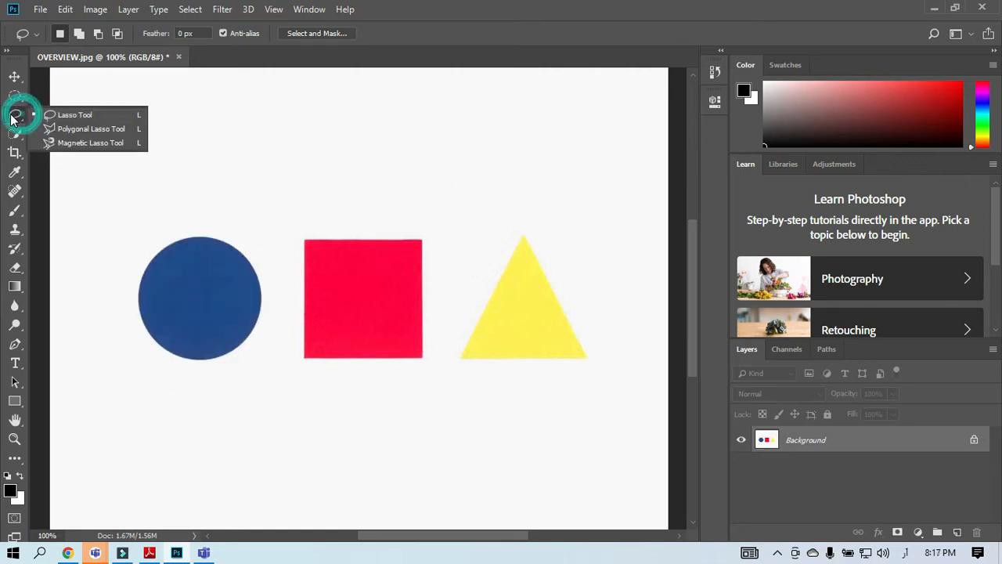
left_click(54, 130)
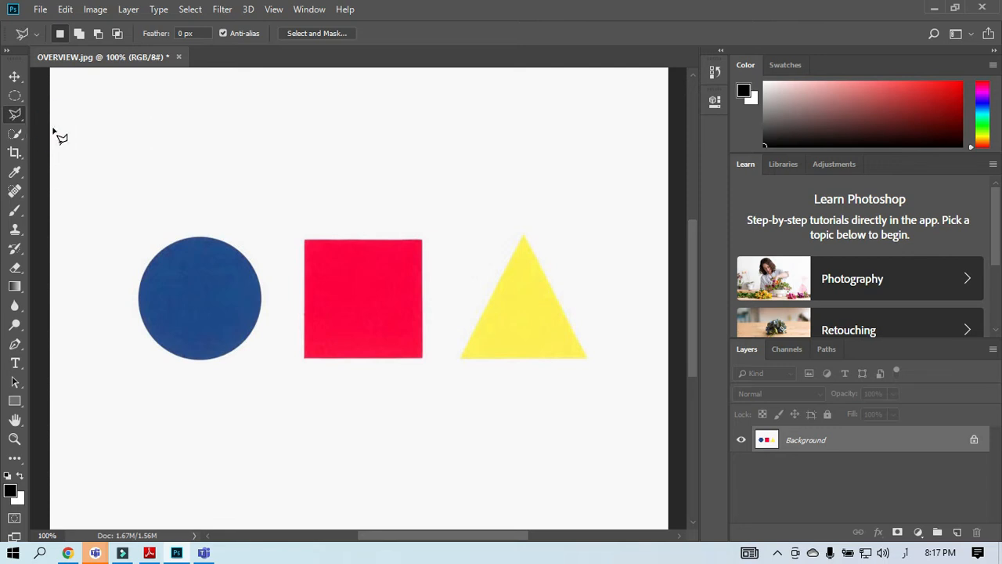
left_click(525, 236)
left_click(587, 360)
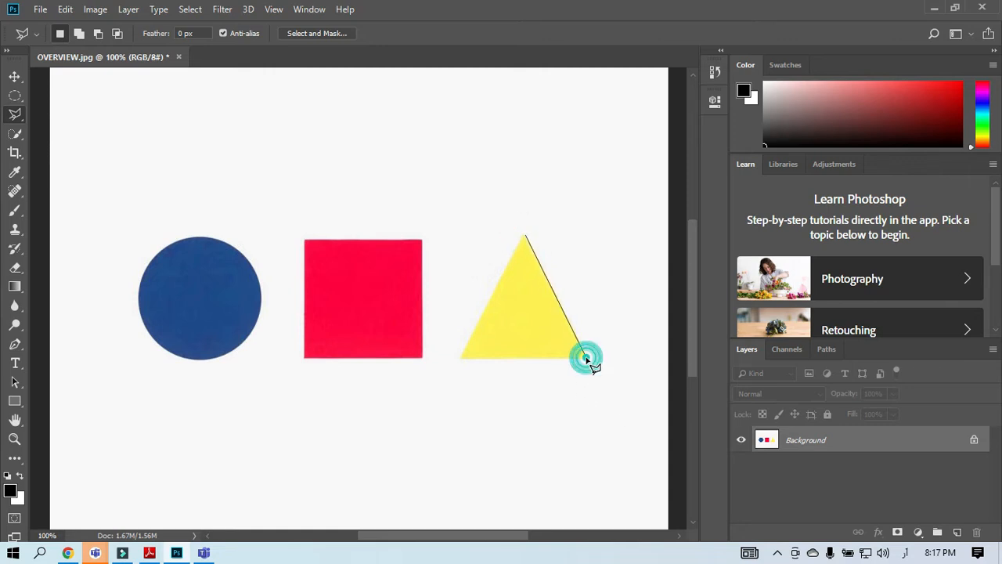
left_click(458, 359)
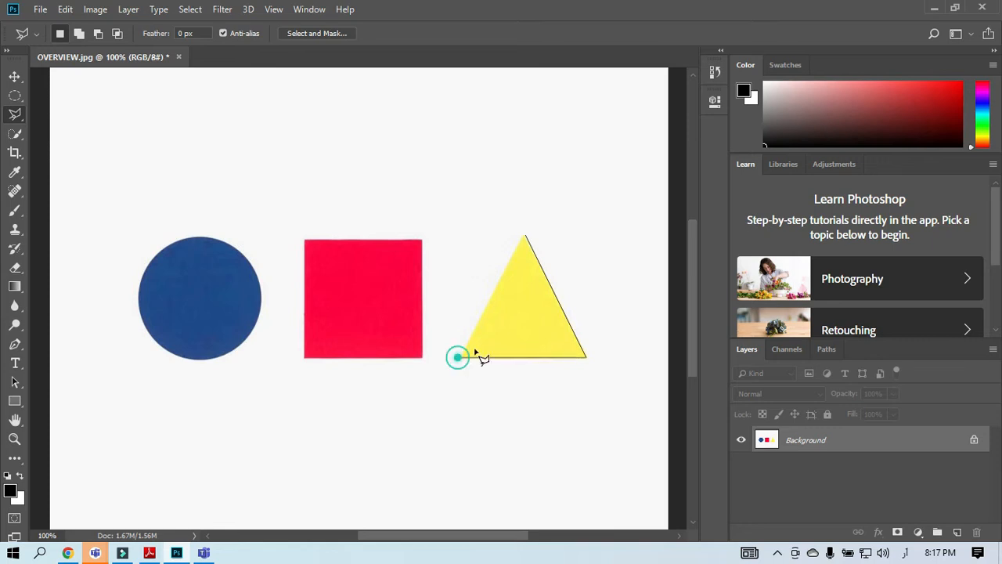
left_click(526, 238)
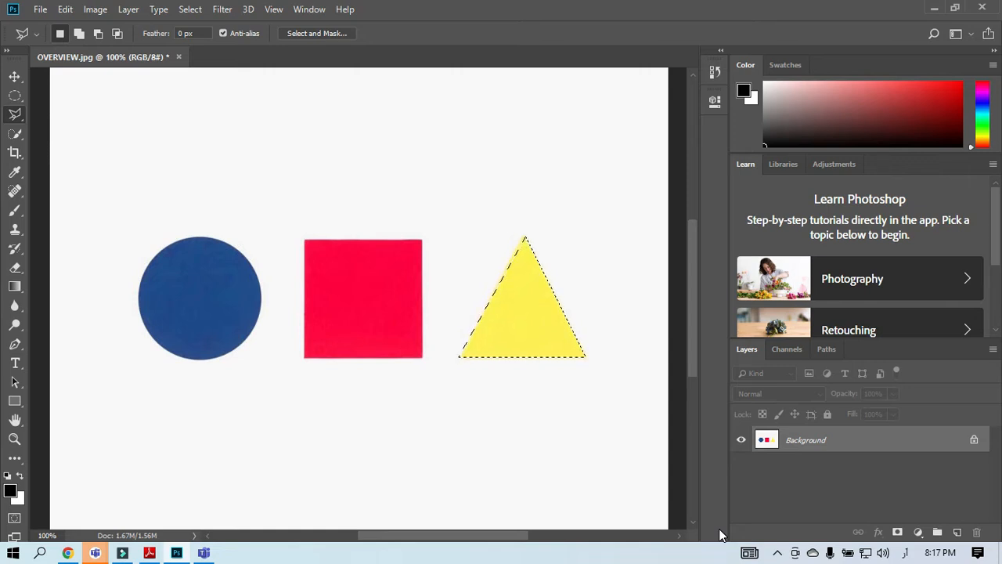
Draw a four-sided Polygonal Lasso selection cutting through the blue circle and red square, and deselect it
left_click(210, 165)
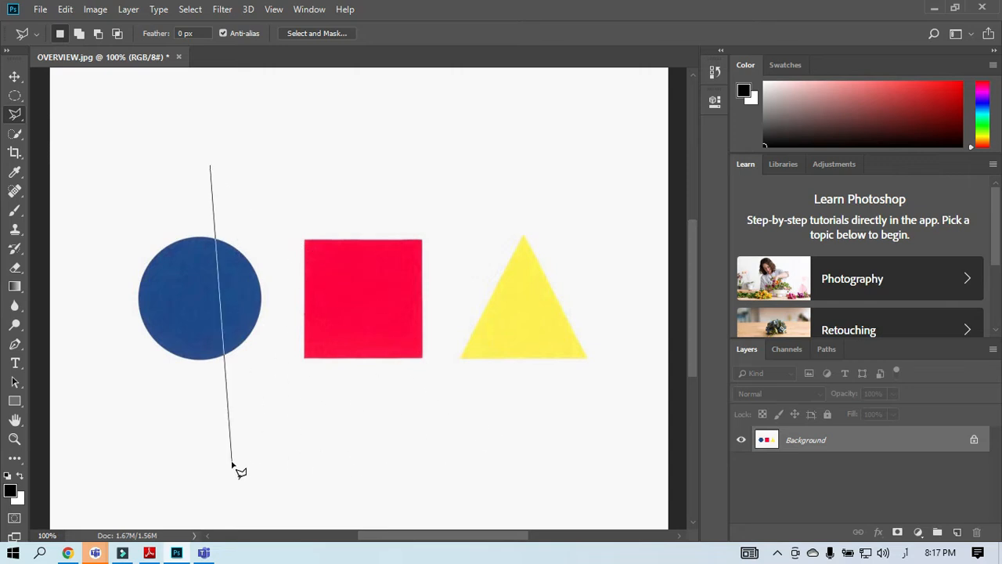
left_click(214, 453)
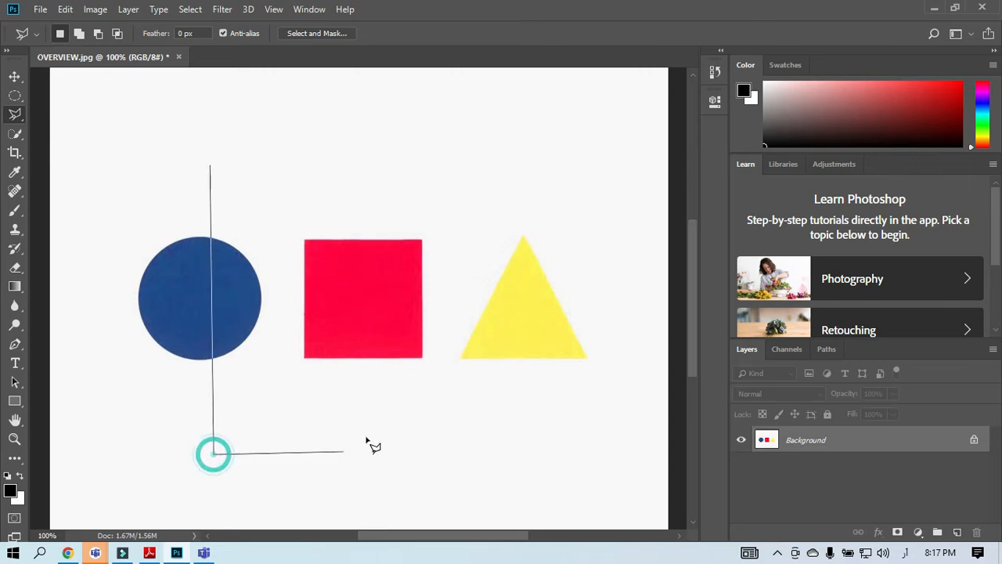
left_click(498, 137)
left_click(158, 95)
left_click(210, 168)
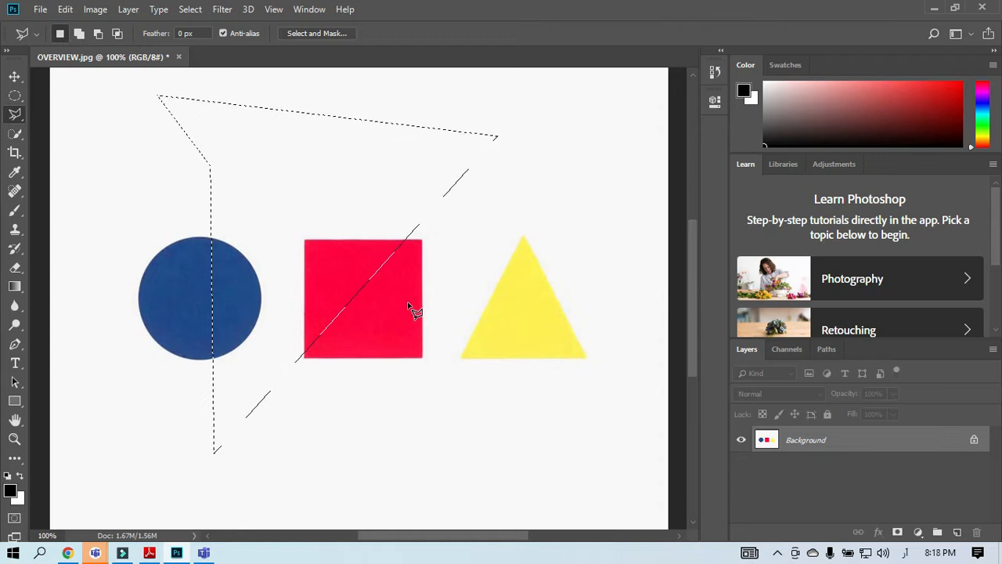
key("ctrl+d")
Draw an irregular many-sided Polygonal Lasso selection crossing the blue circle, red square and yellow triangle
left_click(343, 144)
left_click(312, 242)
left_click(167, 251)
left_click(291, 431)
left_click(364, 314)
left_click(545, 423)
left_click(514, 251)
left_click(464, 134)
left_click(345, 135)
left_click(345, 143)
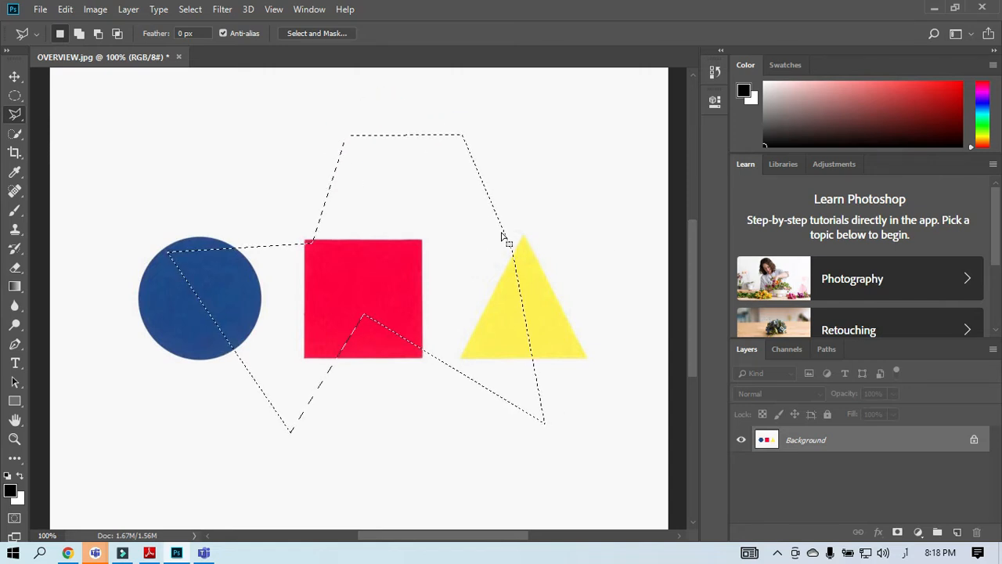
Deselect the irregular polygon and close OVERVIEW.jpg without saving the changes
key("ctrl+d")
left_click(179, 57)
left_click(500, 217)
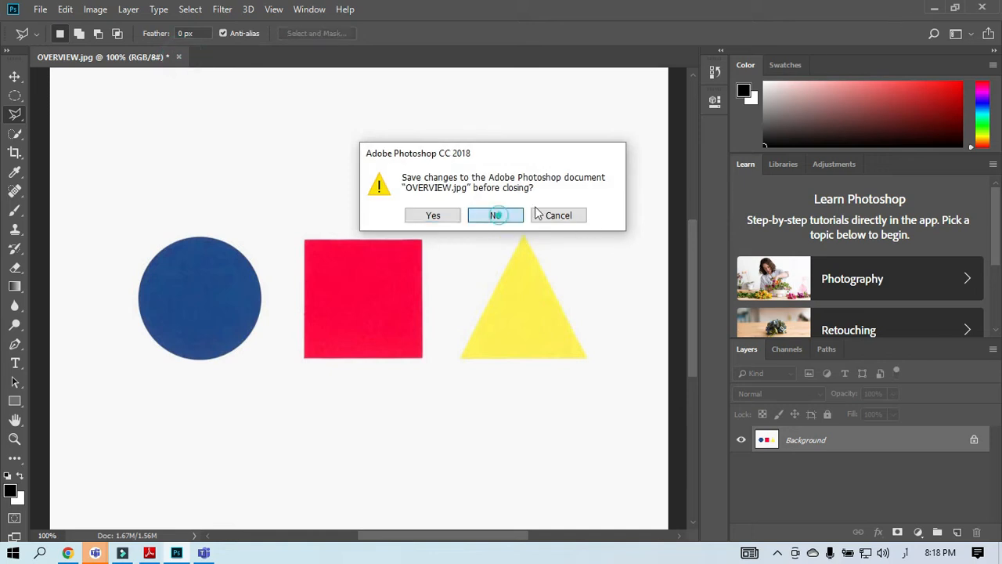
Open "q selction and Majic Wand.jpg" from the desktop folder Class 03 in Photoshop
left_click(933, 8)
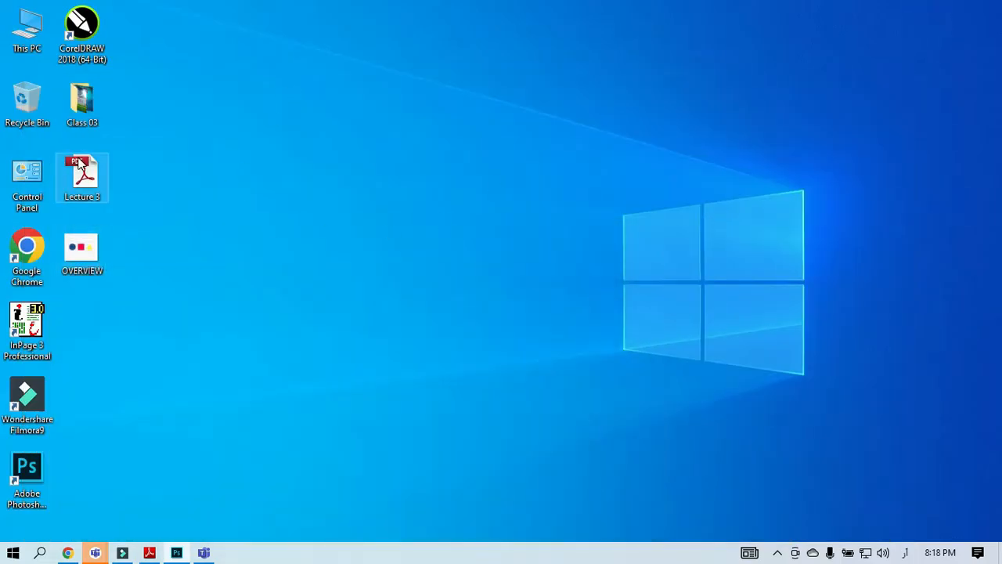
double_click(83, 102)
left_click(528, 316)
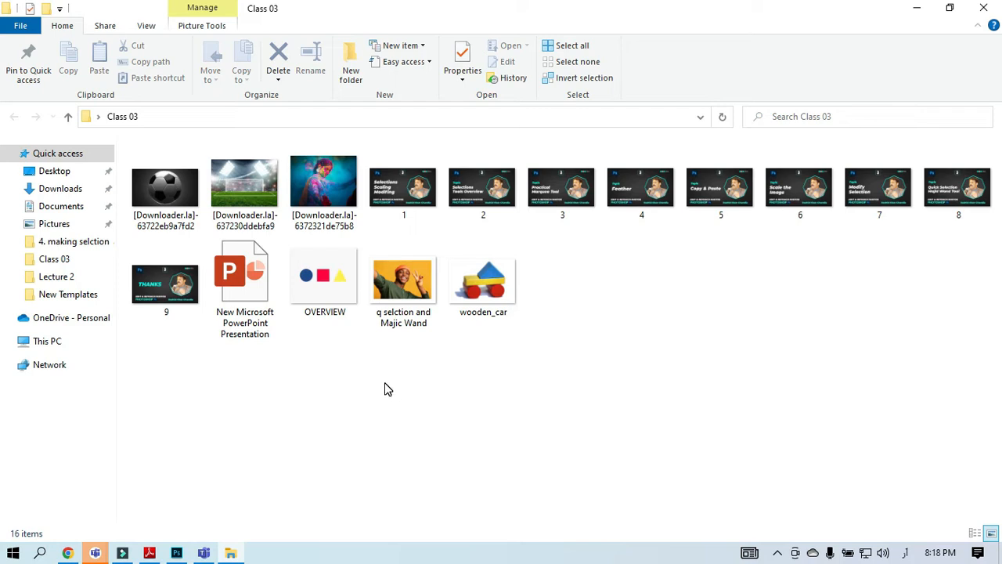
left_click_drag(427, 292, 442, 340)
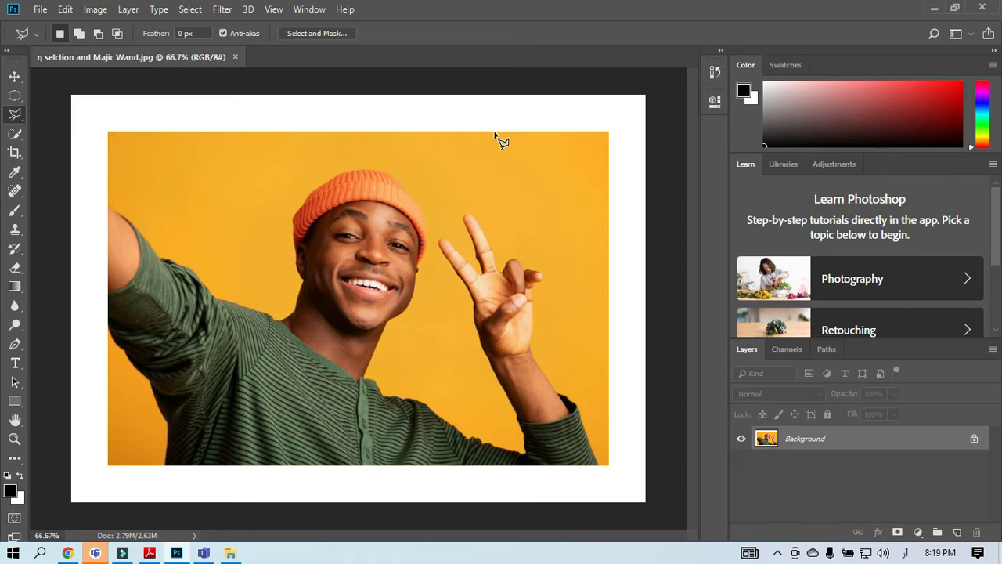
Select the white border around the photo with the Quick Selection tool, deselect it, and select it again
left_click(16, 131)
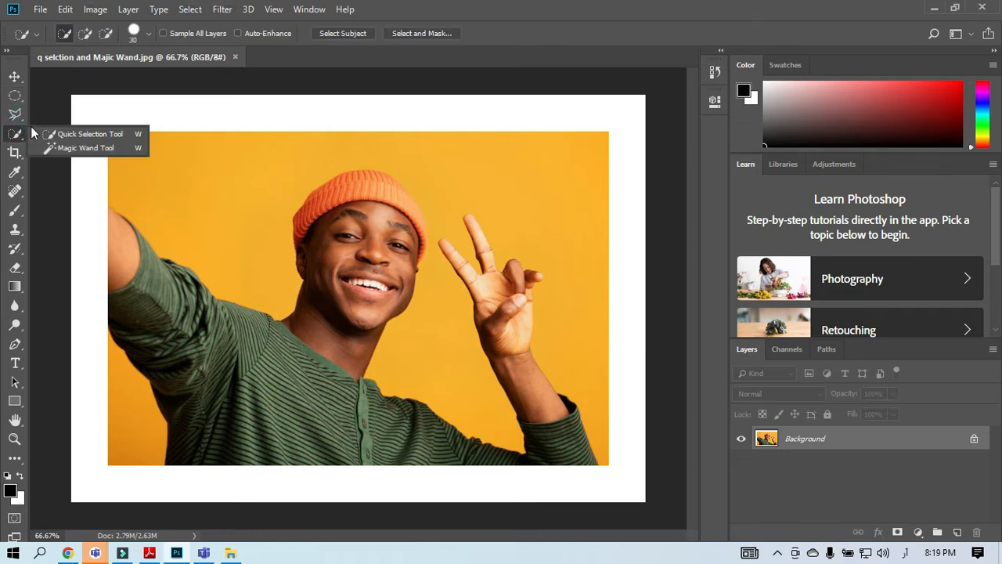
left_click(78, 136)
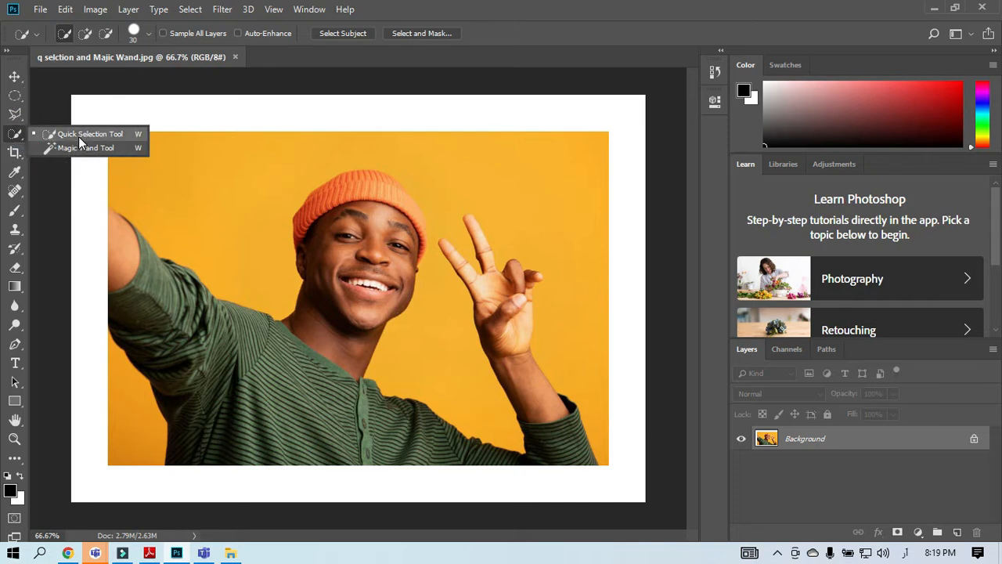
mouse_move(90, 105)
left_mouse_down()
mouse_move(617, 115)
mouse_move(627, 178)
left_mouse_up()
mouse_move(620, 258)
left_mouse_down()
mouse_move(626, 487)
mouse_move(592, 496)
mouse_move(80, 495)
left_mouse_up()
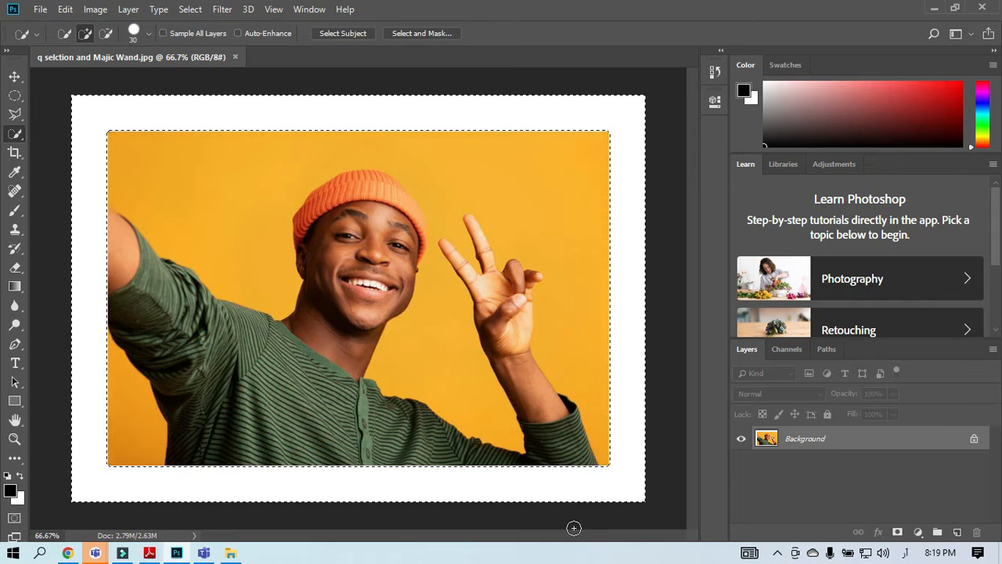
key("ctrl+d")
mouse_move(107, 108)
left_mouse_down()
mouse_move(437, 103)
mouse_move(619, 117)
mouse_move(634, 462)
mouse_move(632, 479)
mouse_move(558, 490)
mouse_move(90, 488)
left_mouse_up()
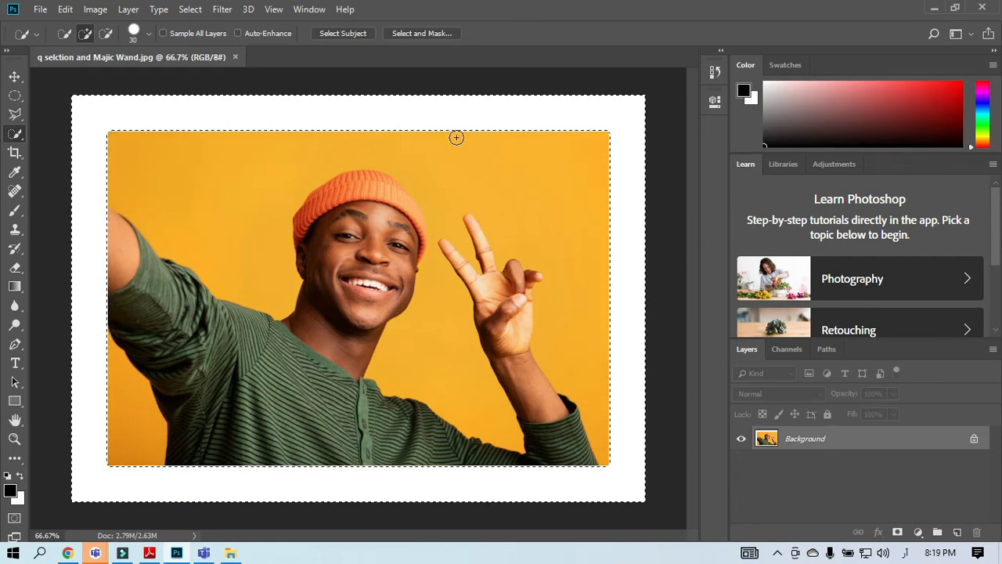
Clear the selection and reselect the white border around the photo with the Quick Selection tool
key("ctrl+d")
left_click(14, 135)
left_click(60, 150)
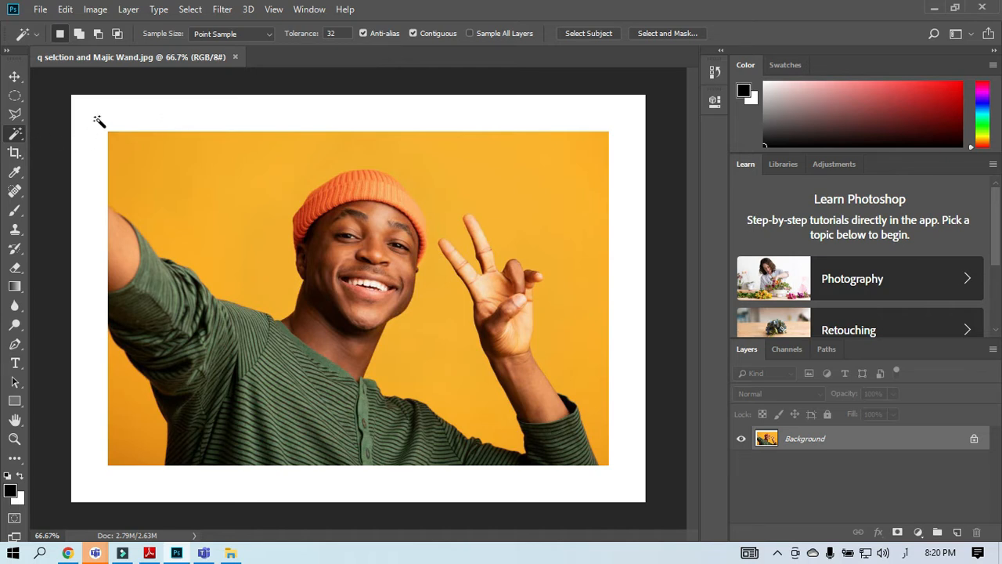
left_click(16, 137)
left_click(45, 132)
mouse_move(108, 105)
left_mouse_down()
mouse_move(617, 109)
mouse_move(635, 465)
mouse_move(626, 483)
mouse_move(533, 494)
mouse_move(74, 486)
mouse_move(62, 342)
left_mouse_up()
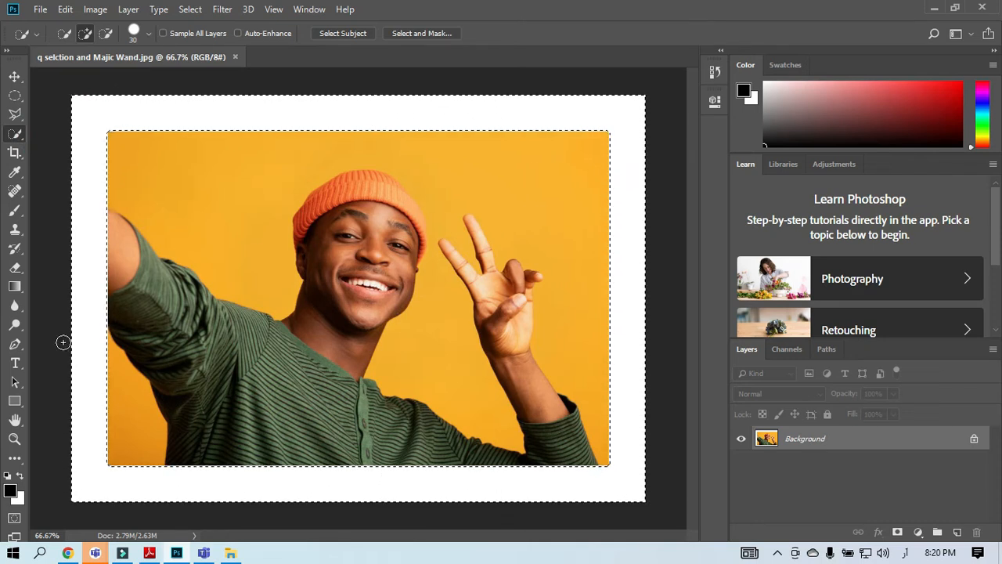
Replace the Quick Selection result with a Magic Wand selection of the white border, then deselect it
key("ctrl+d")
right_click(15, 135)
left_click(49, 148)
left_click(149, 115)
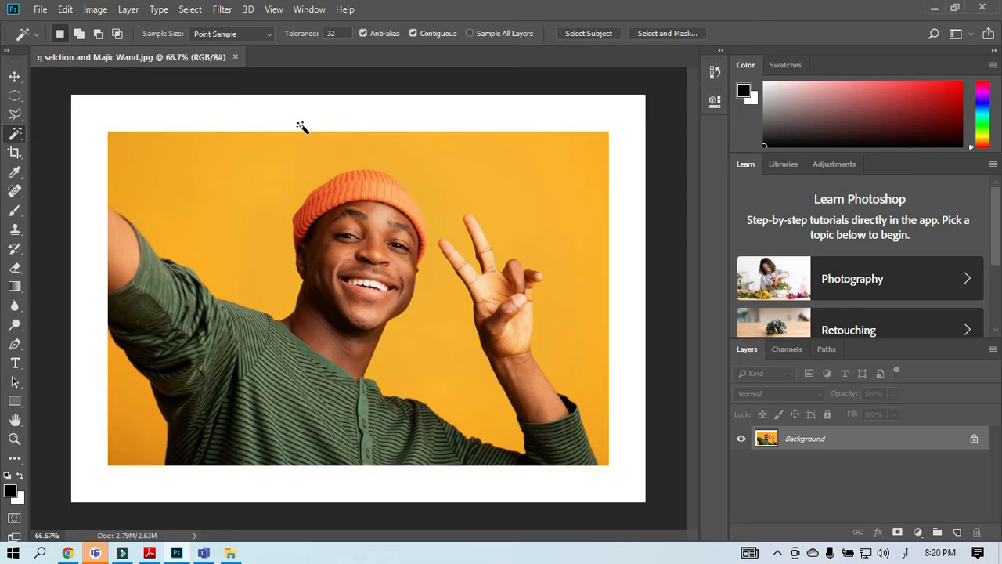
left_click(593, 491)
key("ctrl+d")
With the Magic Wand, select the orange patch below the outstretched arm and add the main orange background to the selection
left_click(224, 198)
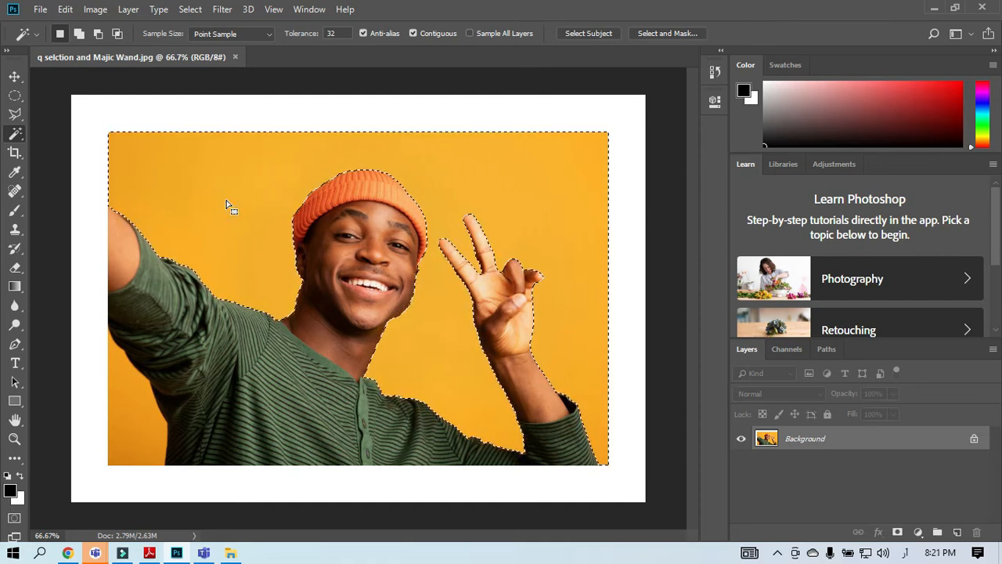
left_click(134, 410)
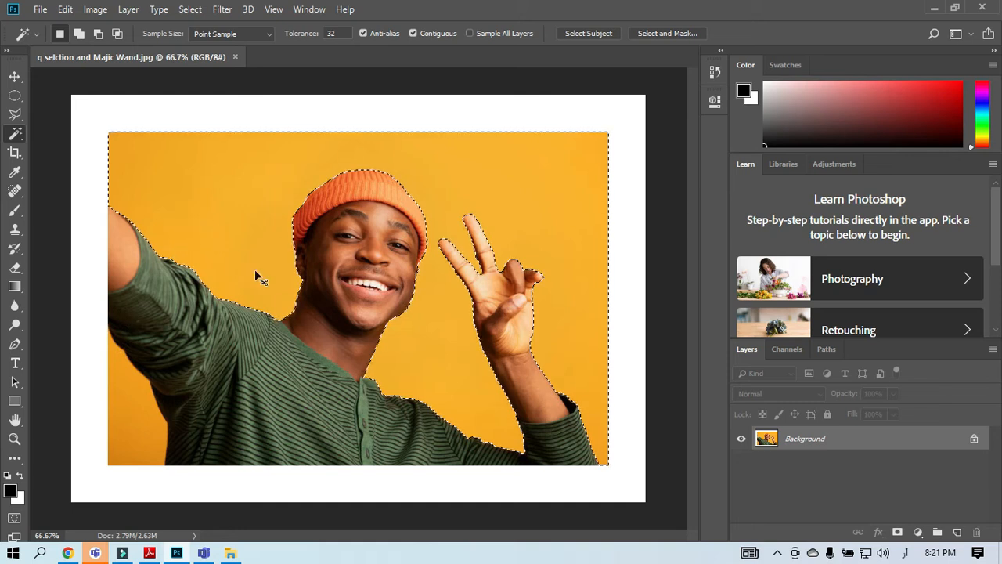
left_click(170, 302)
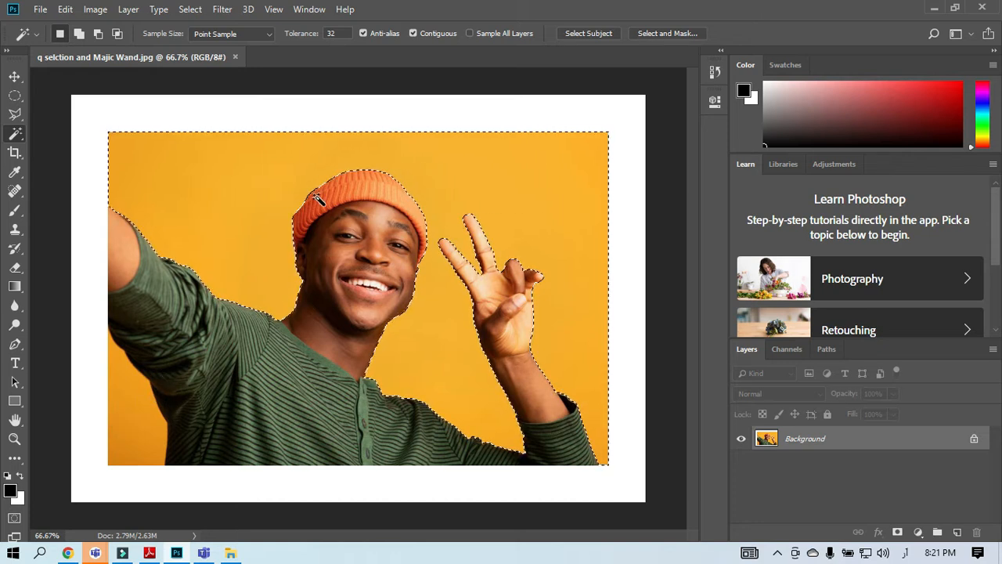
left_click(129, 424)
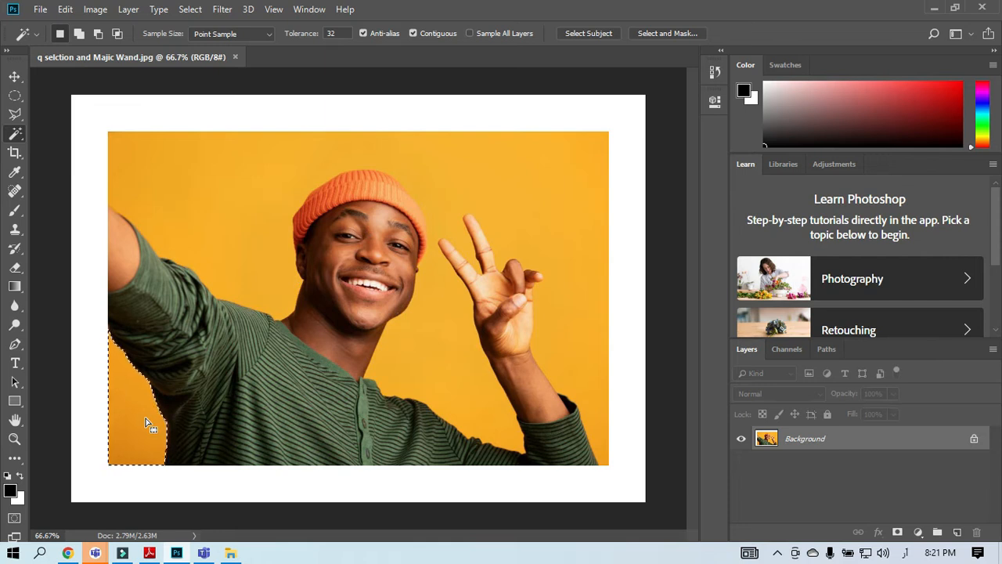
left_click(78, 33)
left_click(201, 195)
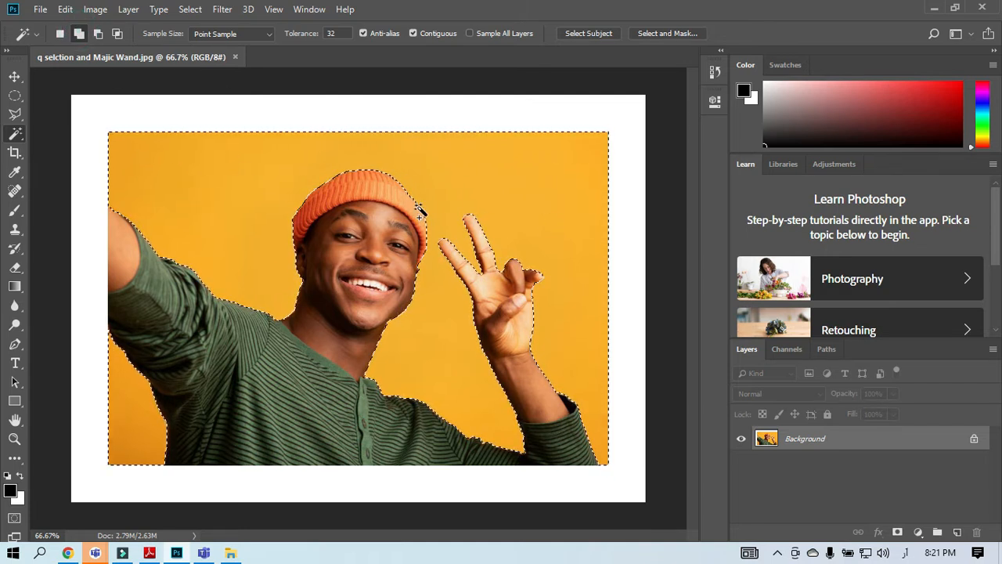
Subtract both orange background areas from the Magic Wand selection and deselect whatever remains
left_click(97, 32)
left_click(186, 183)
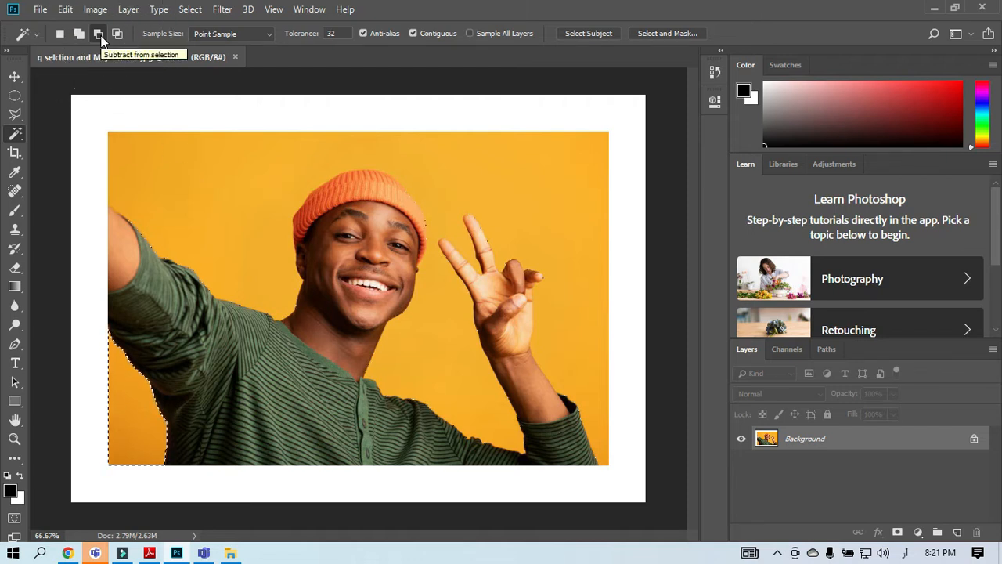
left_click(134, 424)
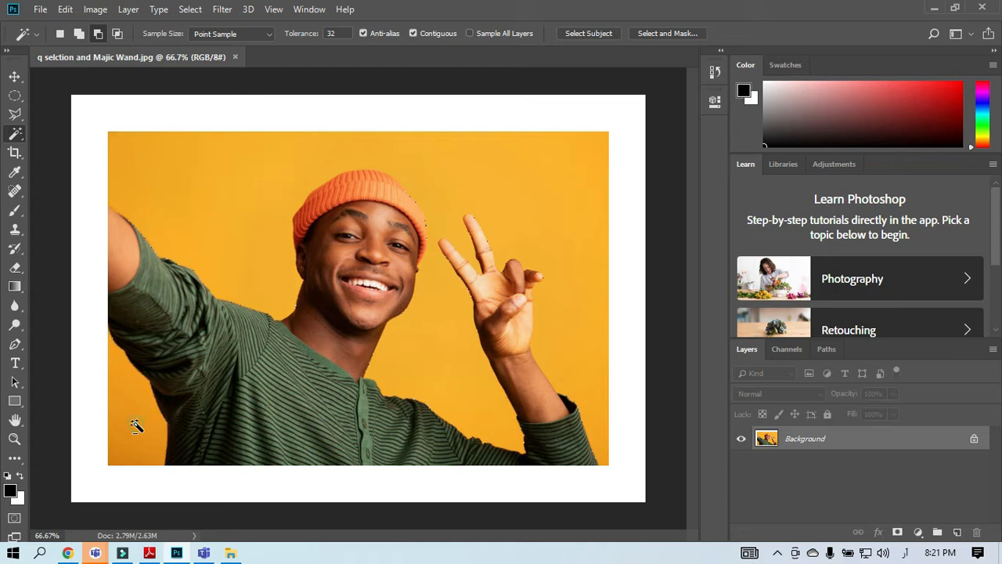
left_click(152, 157)
key("ctrl+d")
Trace the photo's rectangular outer edge with the Magnetic Lasso tool, close the selection, and deselect it
right_click(16, 136)
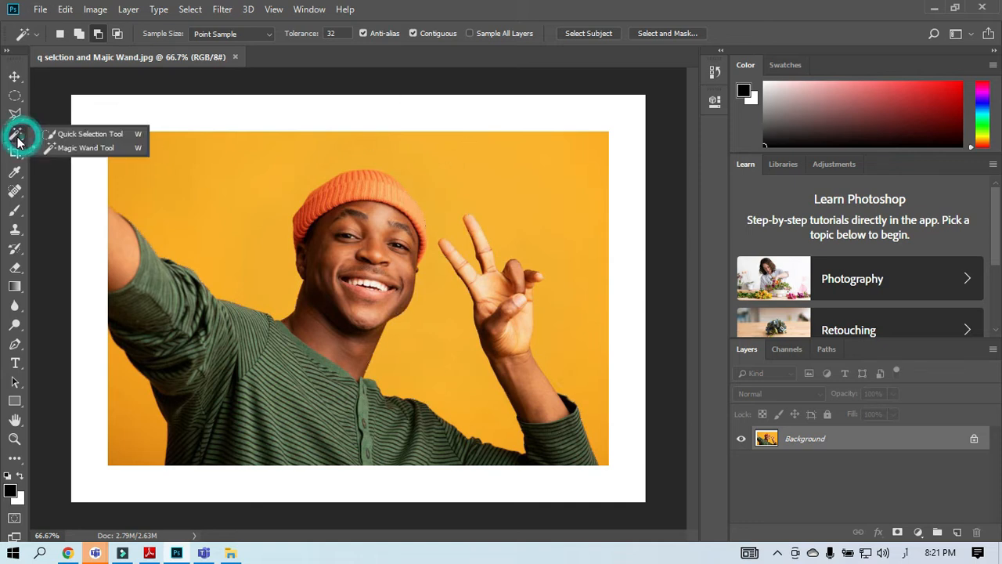
left_click(16, 116)
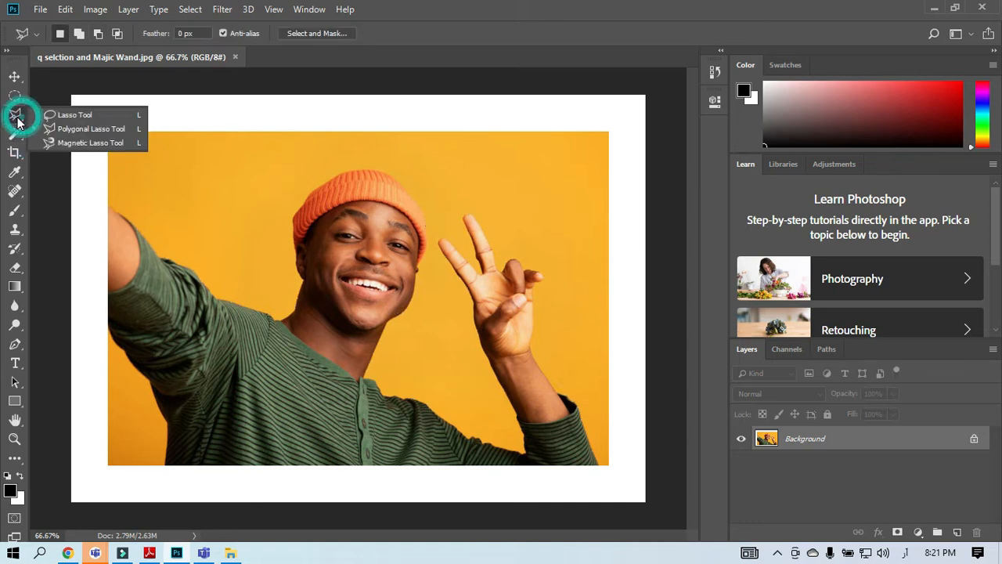
left_click(86, 142)
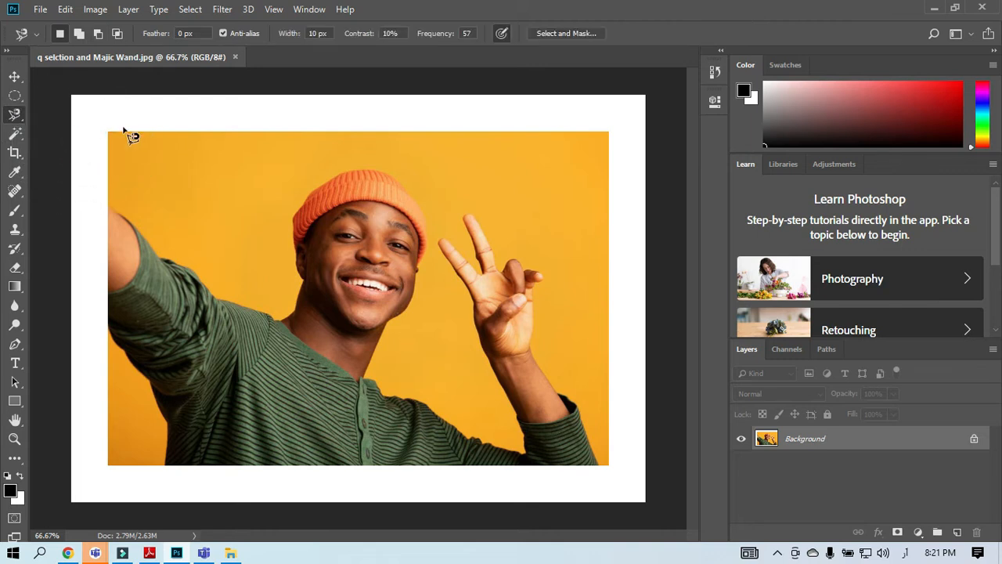
left_click(107, 132)
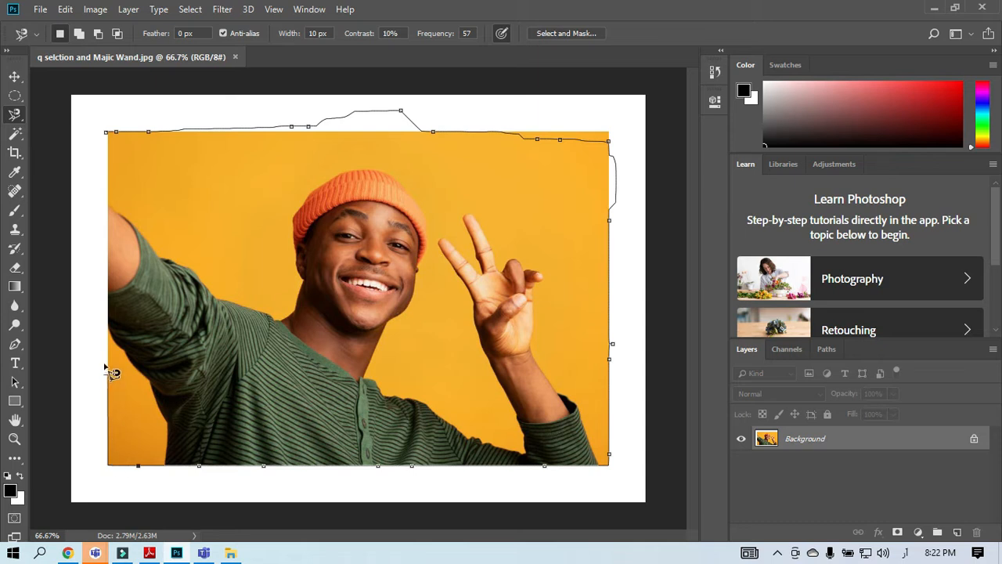
left_click(114, 139)
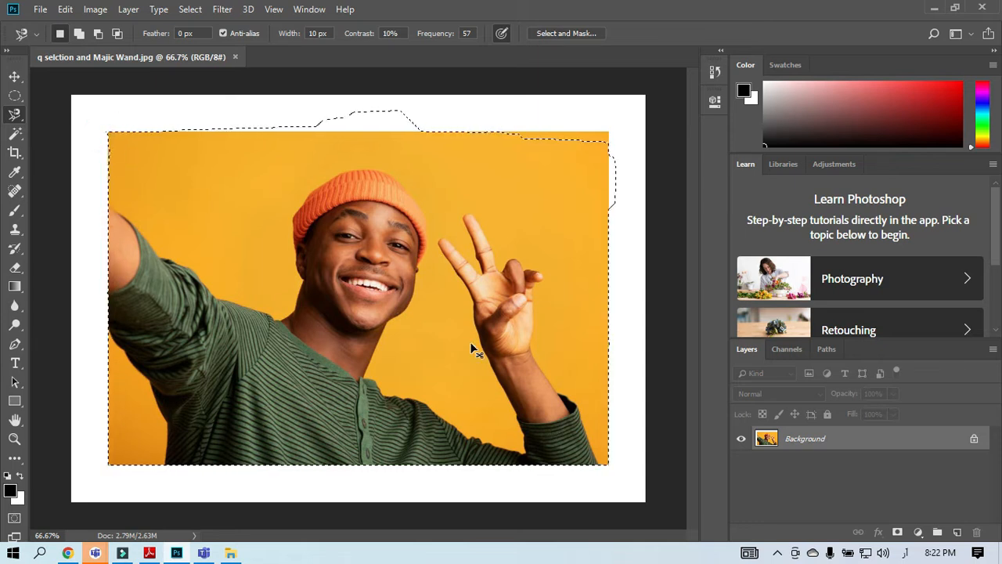
key("ctrl+d")
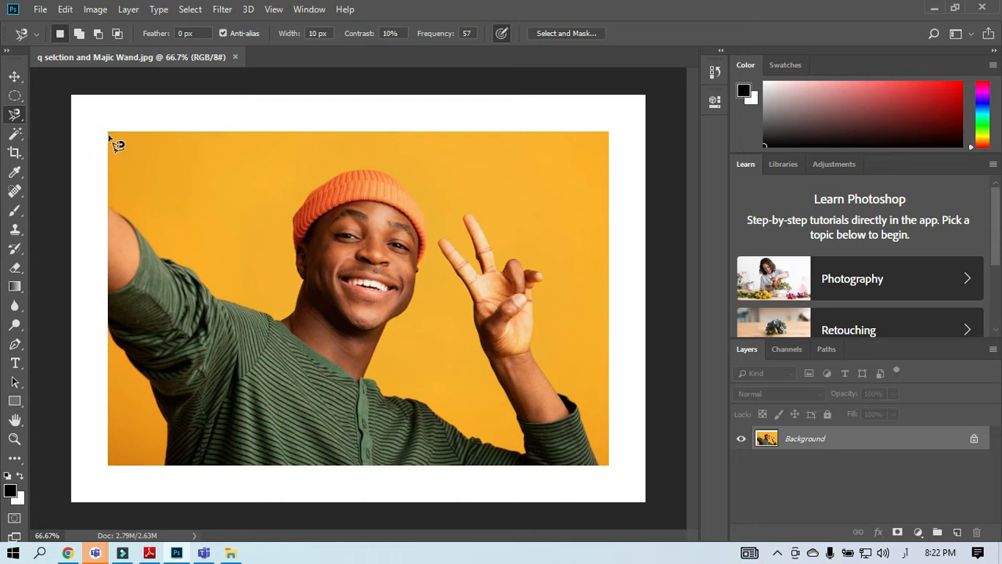
Trace a Magnetic Lasso selection along the photo's upper edge, close it at the starting corner, and deselect it
left_click(110, 131)
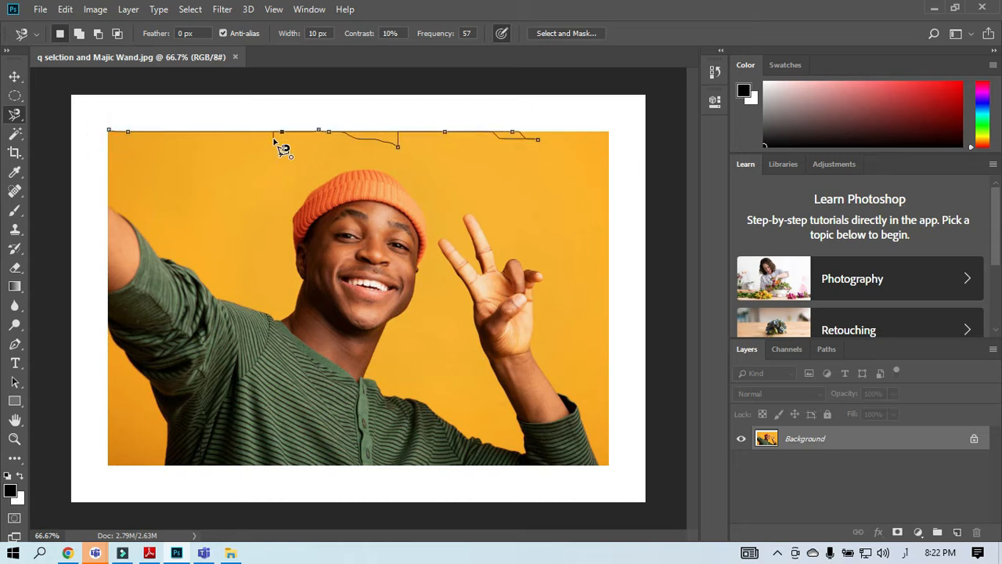
left_click(112, 133)
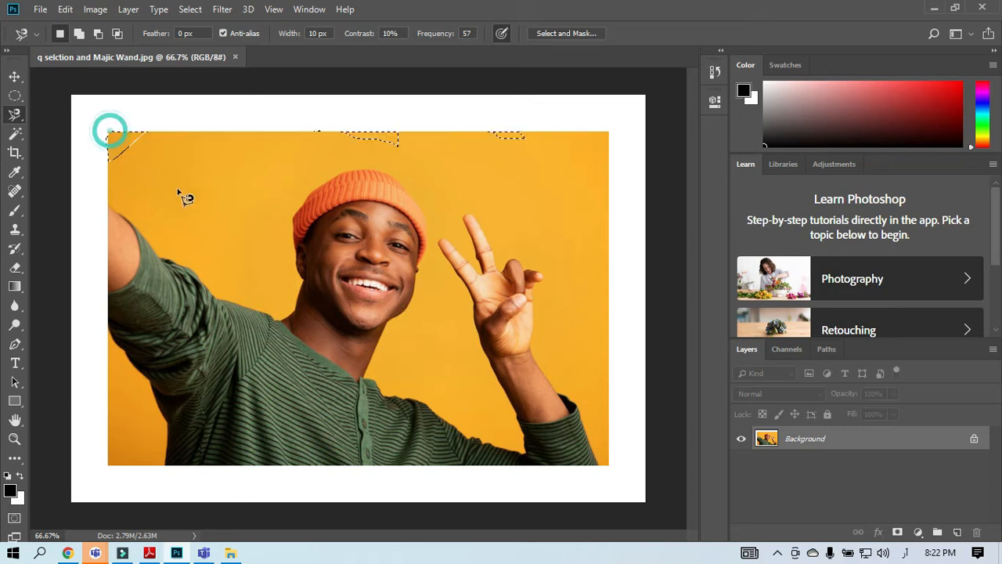
key("ctrl+d")
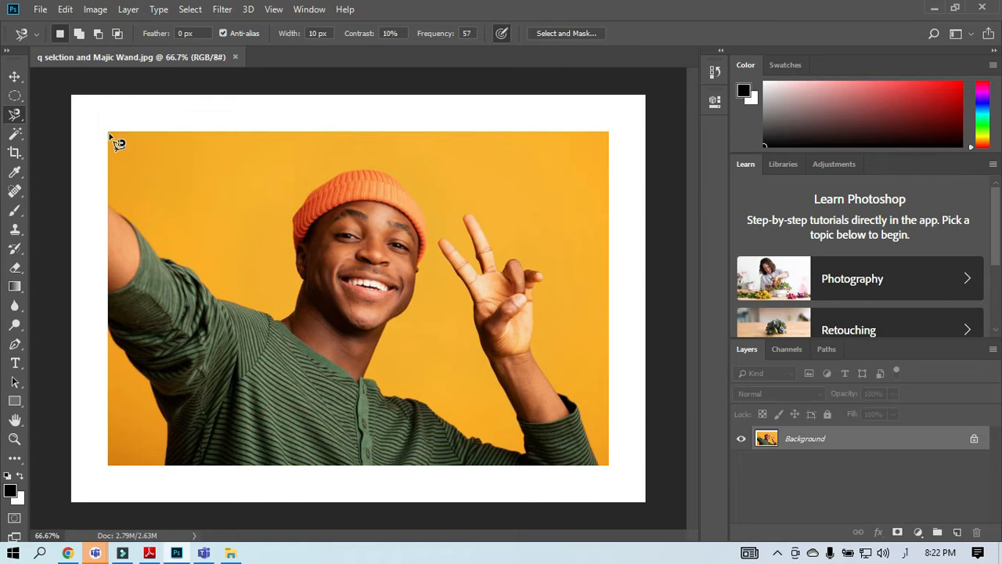
Trace a Magnetic Lasso path around the photo and across the hat and hand, then remove all its anchor points
left_click(108, 132)
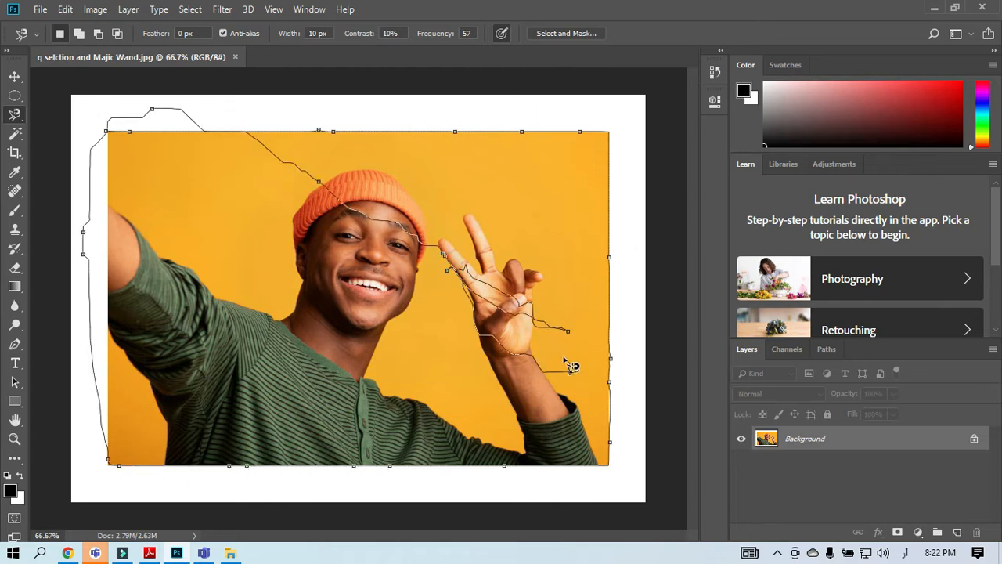
key("Delete")
key("Delete")
key("Delete")
key("Delete")
key("Delete")
key("Delete")
key("Delete")
key("Delete")
key("Delete")
key("Delete")
key("Delete")
key("Delete")
key("Delete")
key("Delete")
key("Delete")
key("Delete")
key("Delete")
key("Delete")
key("Delete")
key("Delete")
key("Delete")
key("Delete")
key("Delete")
key("Delete")
key("Delete")
key("Delete")
key("Delete")
key("Delete")
key("Delete")
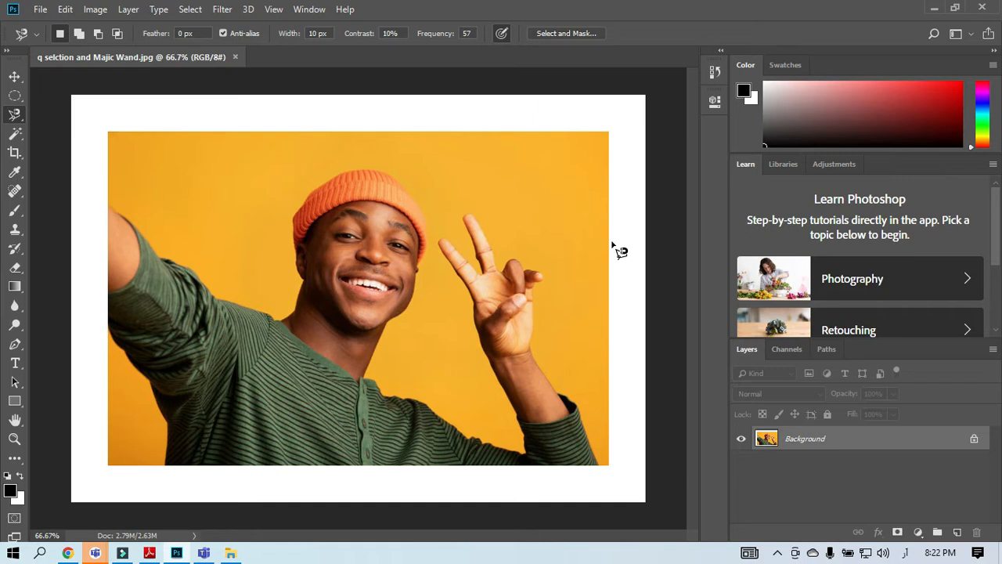
Close the portrait photo and switch to Lecture 3.pdf in Adobe Reader, advancing to the "Practical Marquee Tool" page
left_click(235, 57)
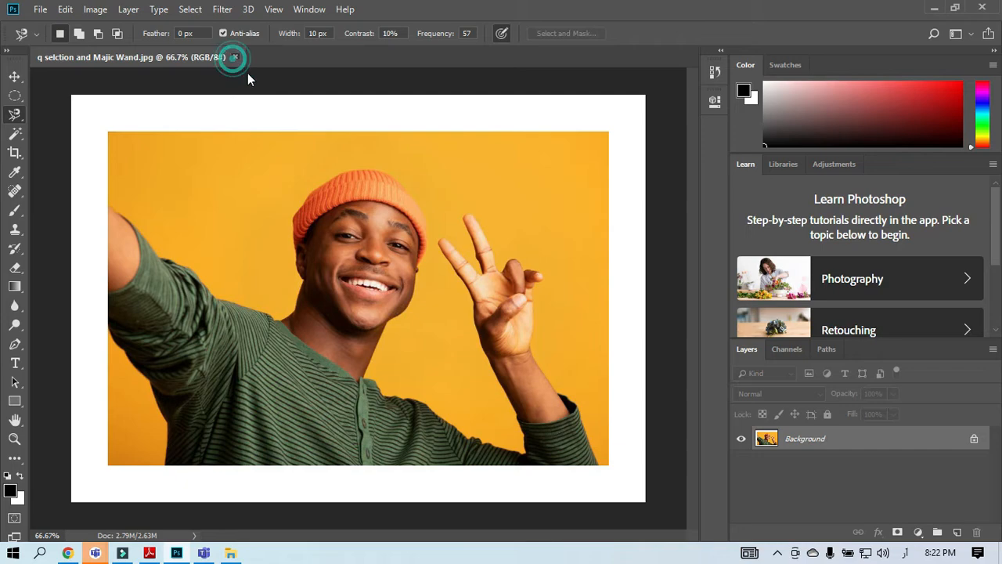
left_click(936, 7)
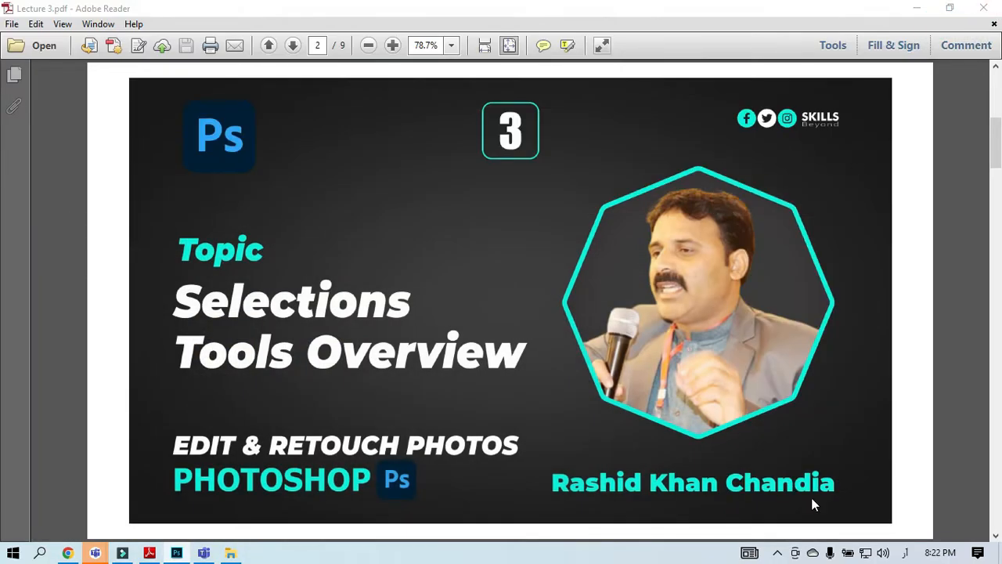
left_click(600, 329)
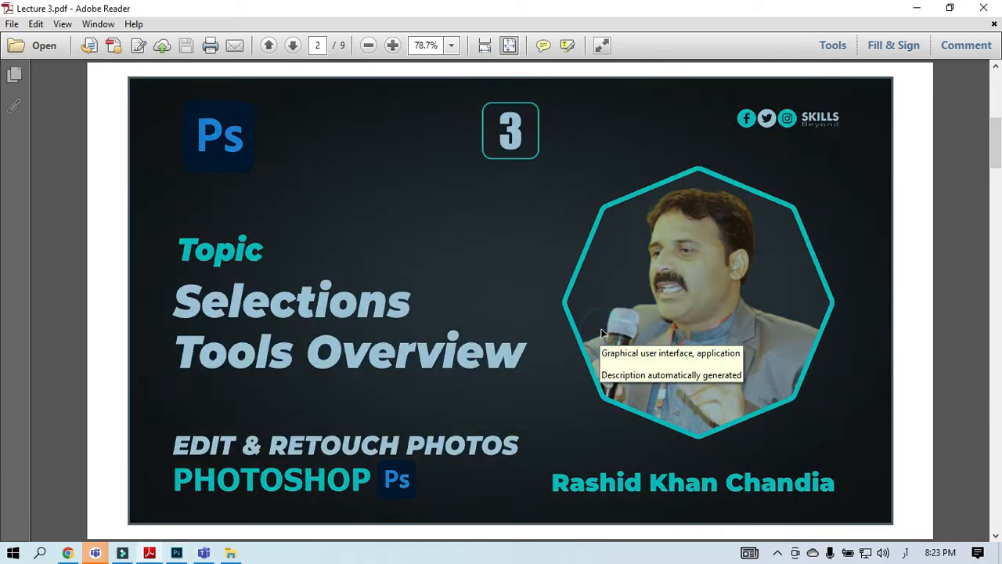
scroll(600, 328, "down", 1)
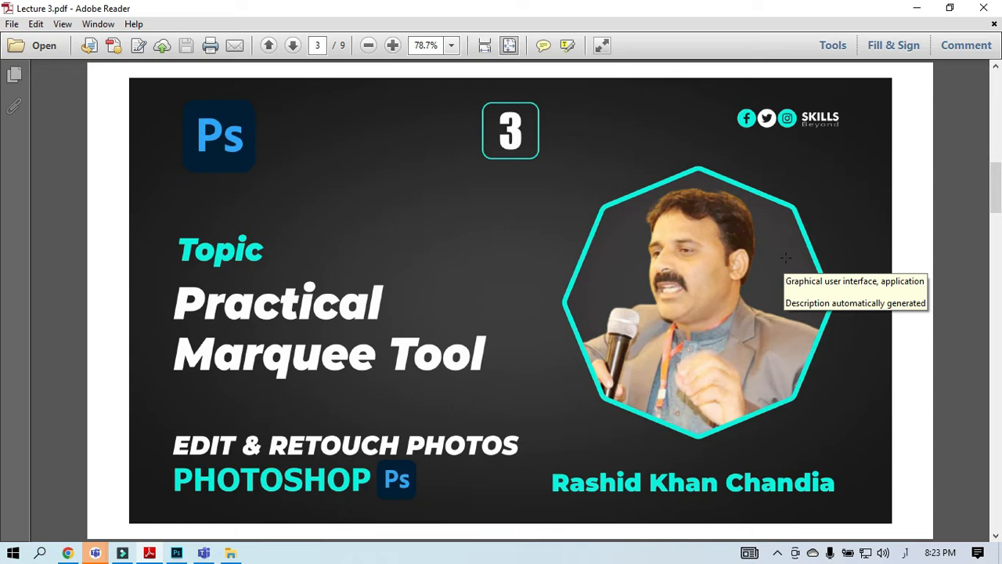
Open [Downloader.la]-63722eb9a7fd2.jpg from the Class 03 folder in Photoshop and activate the Elliptical Marquee tool
left_click(910, 7)
left_click(592, 298)
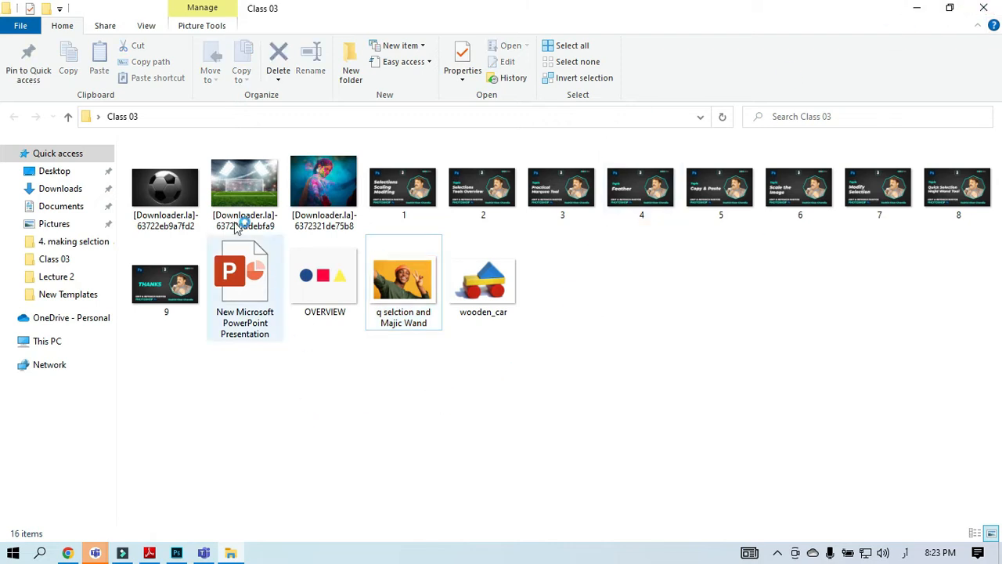
left_click_drag(165, 205, 419, 369)
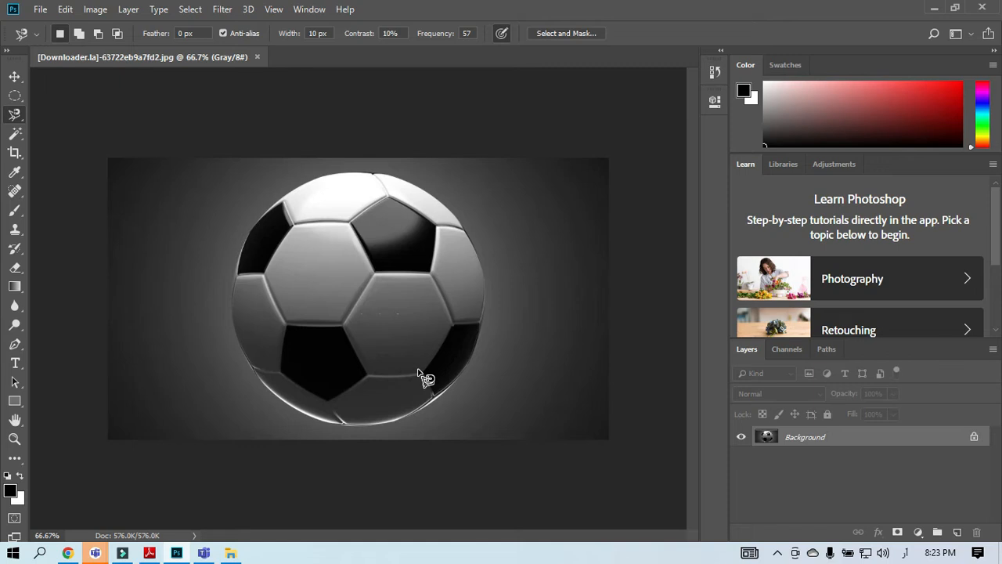
left_click(15, 97)
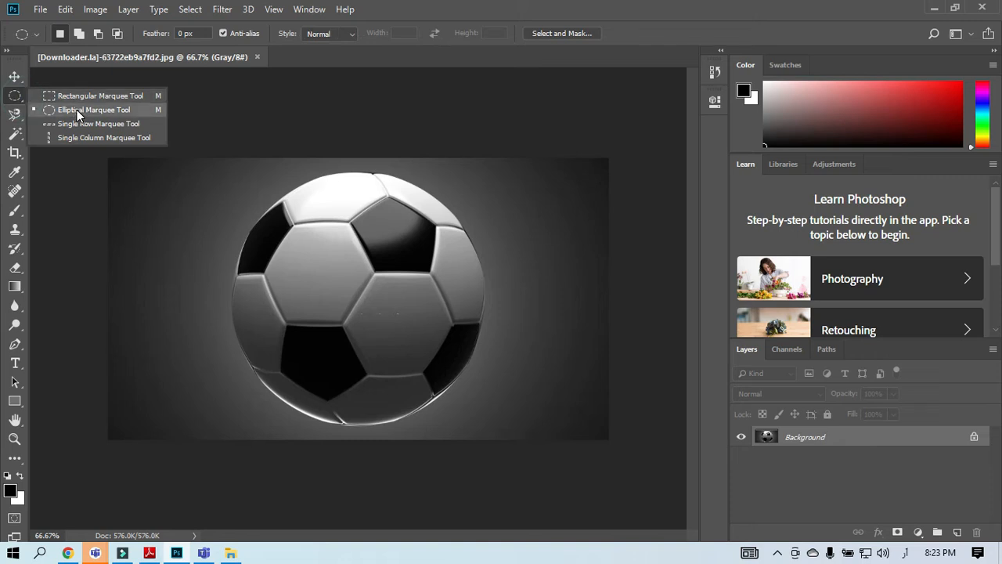
left_click(77, 109)
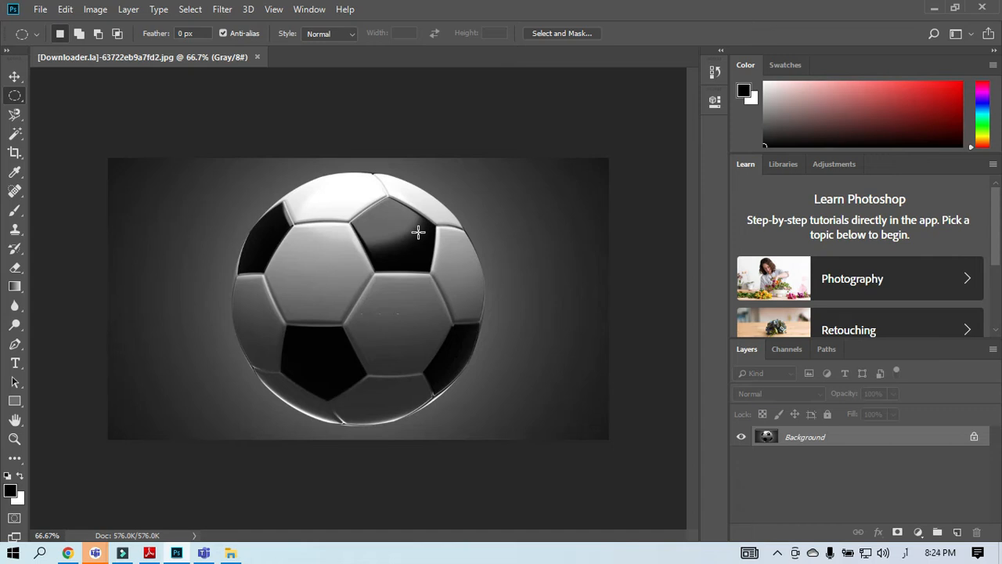
Show and hide the rulers around the soccer ball image twice
left_click(267, 16)
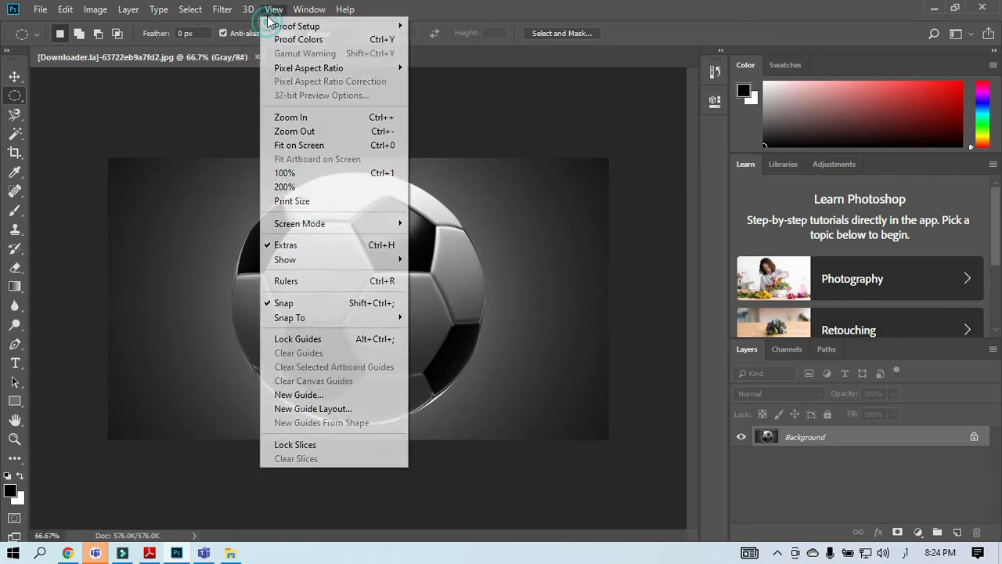
left_click(307, 282)
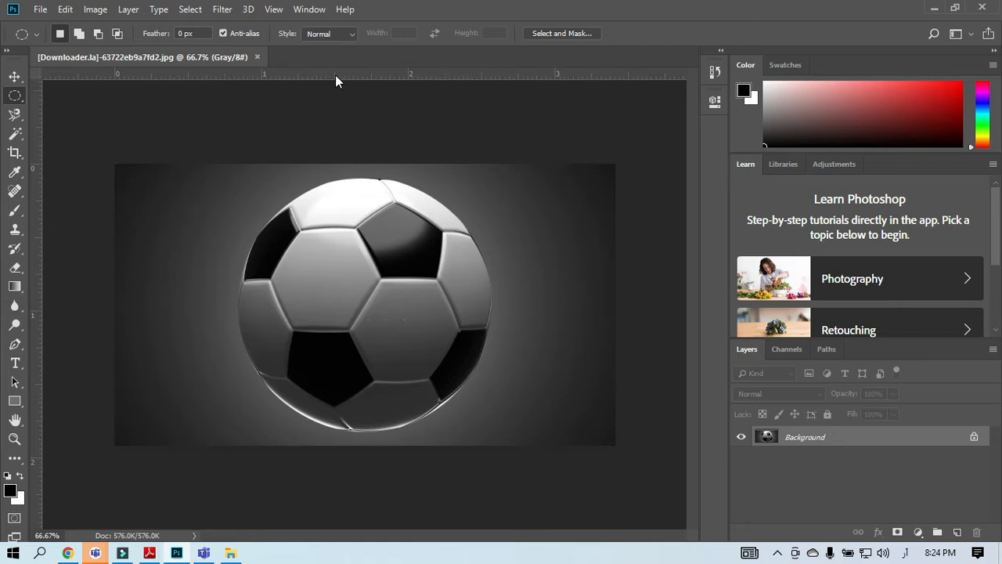
left_click(274, 10)
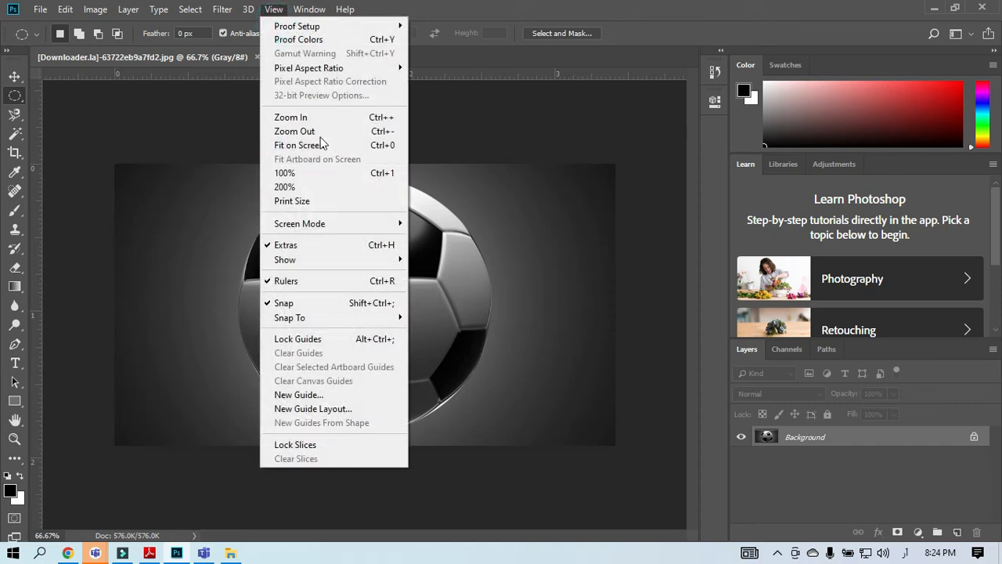
left_click(294, 286)
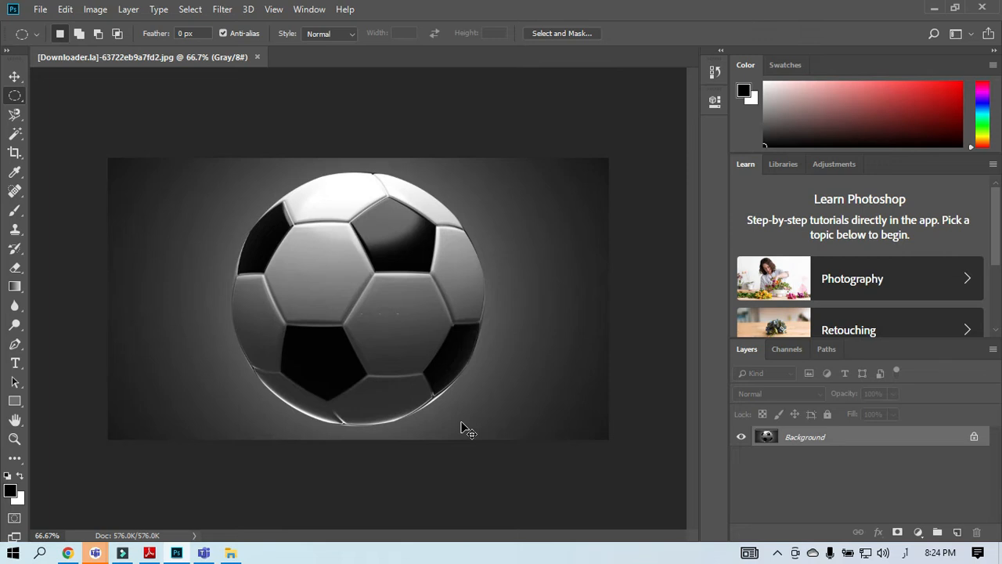
key("ctrl+r")
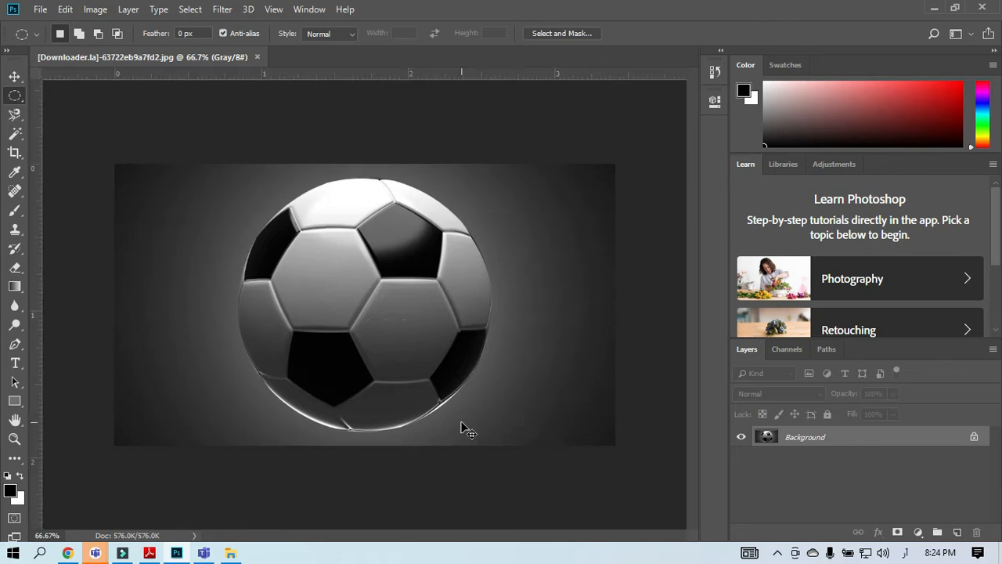
key("ctrl+r")
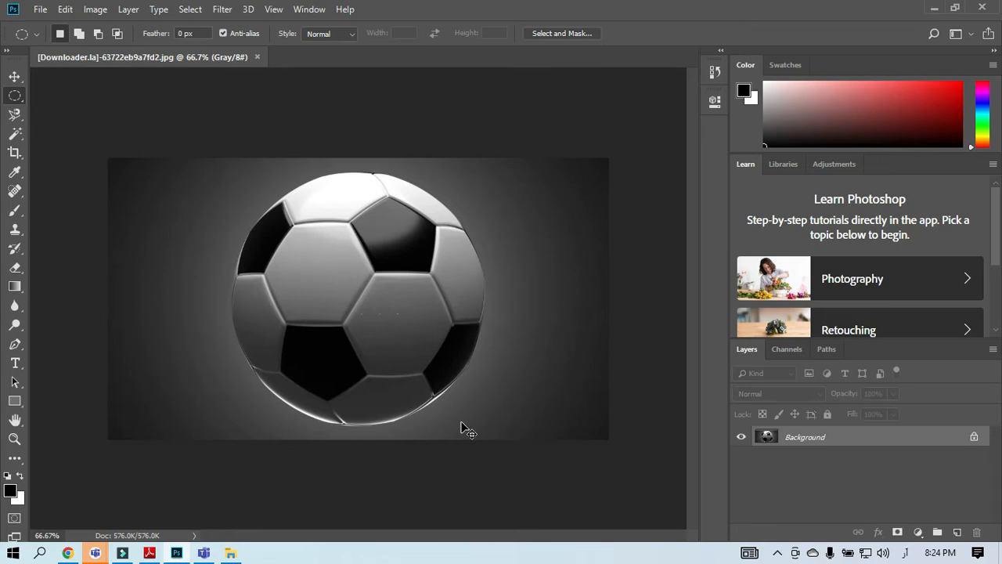
Show the rulers and place a vertical guide at 1.707 in and a horizontal guide at 0.960 in, crossing at the ball's center
key("ctrl+r")
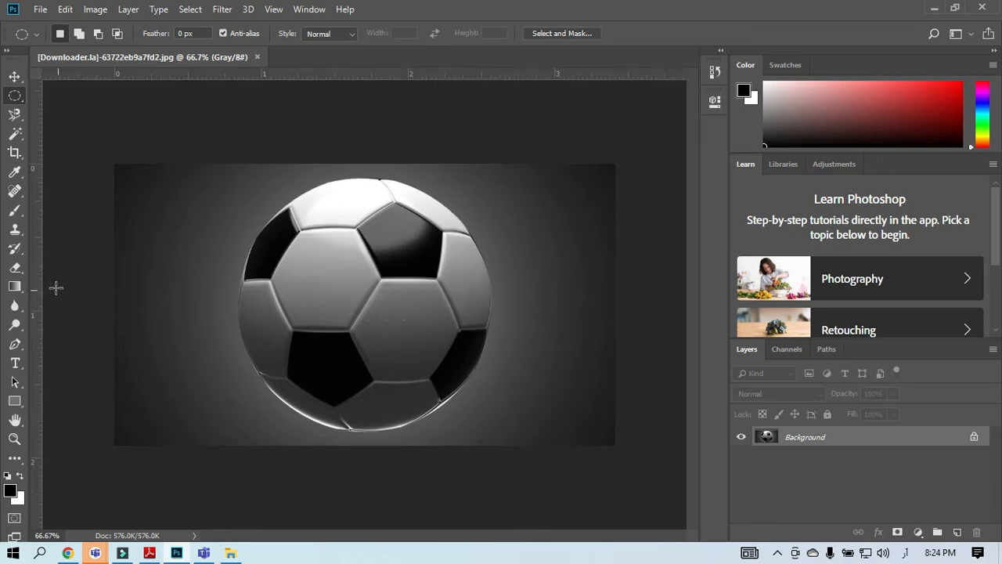
left_click_drag(33, 273, 364, 373)
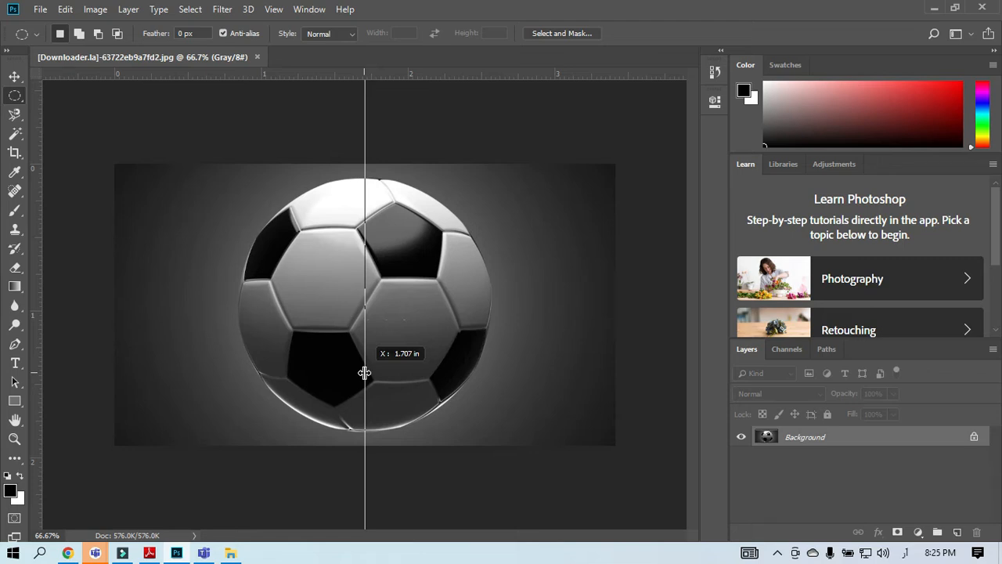
left_click_drag(365, 373, 364, 373)
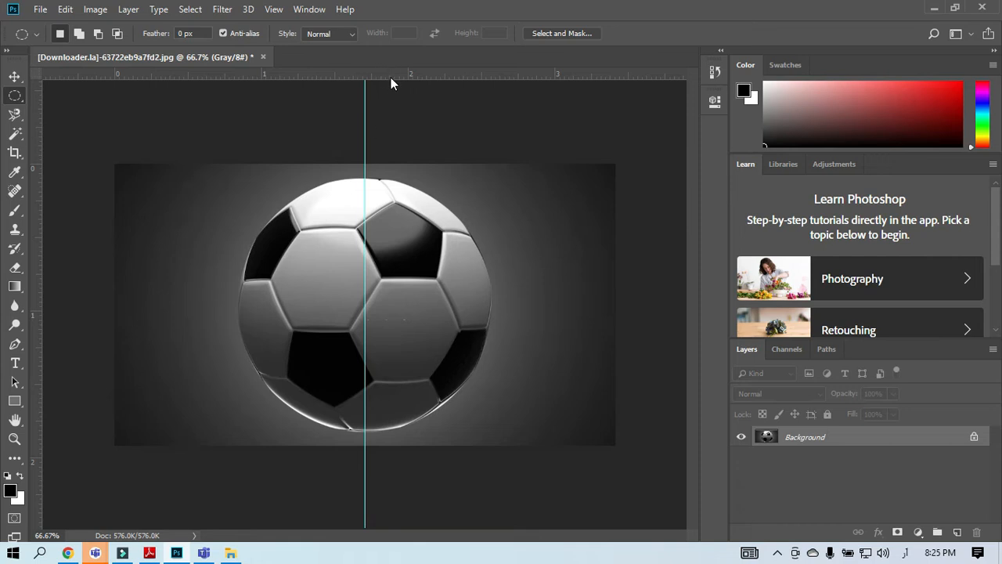
left_click_drag(392, 73, 379, 311)
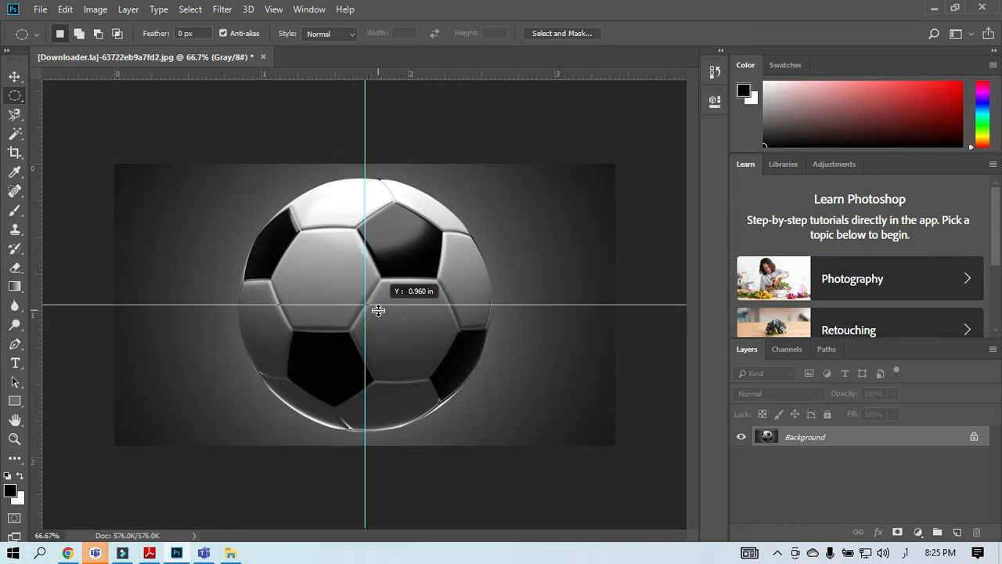
left_click_drag(378, 310, 378, 310)
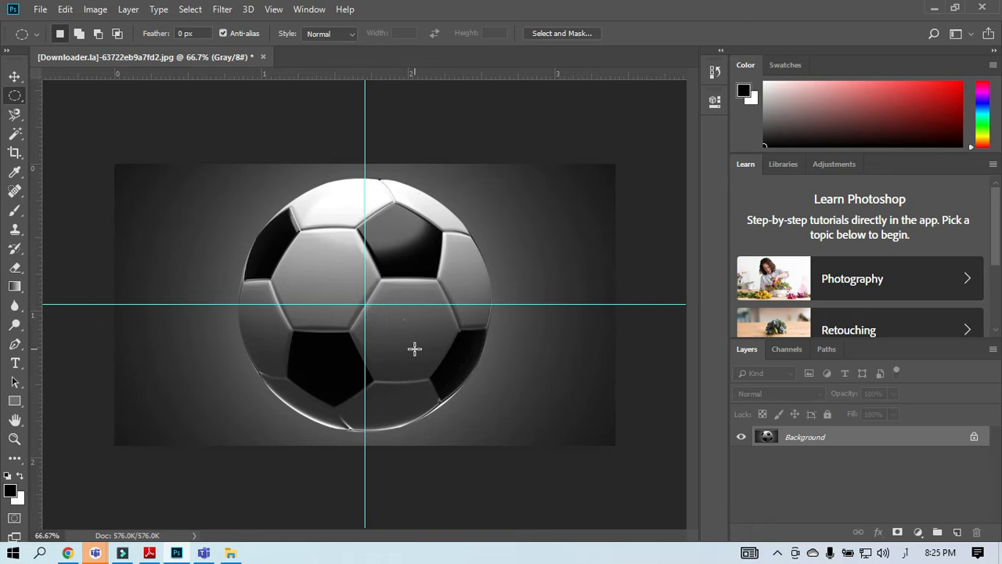
Fit the image on screen and select the ball with a circular Elliptical Marquee about 1.72 in wide, centered on the guides' intersection
left_click(267, 11)
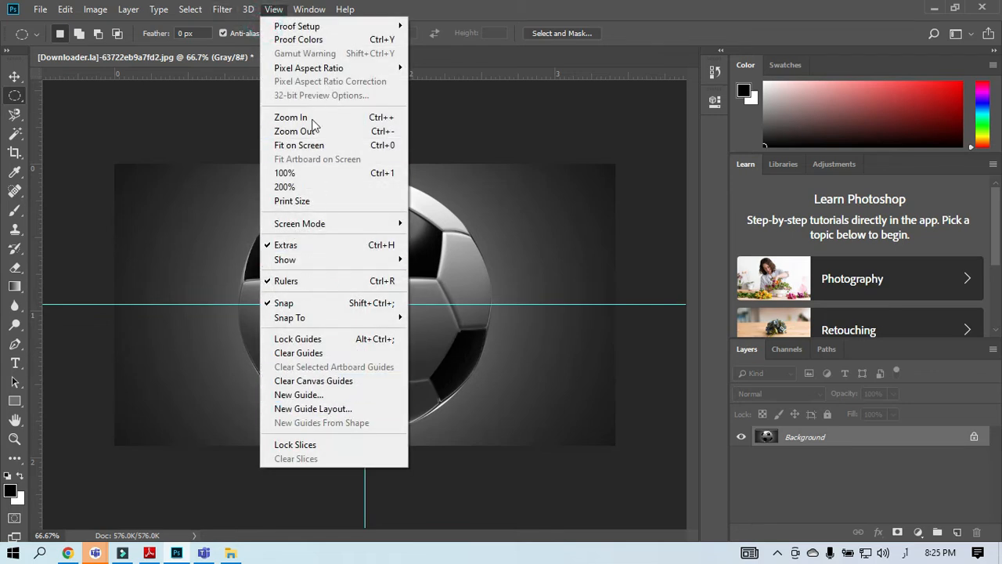
left_click(305, 145)
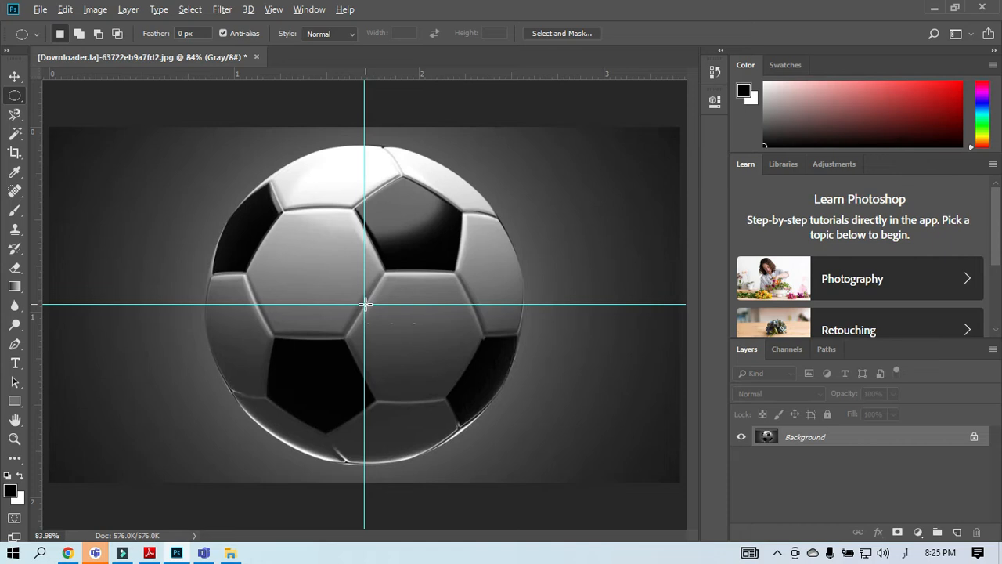
left_click_drag(365, 304, 459, 405)
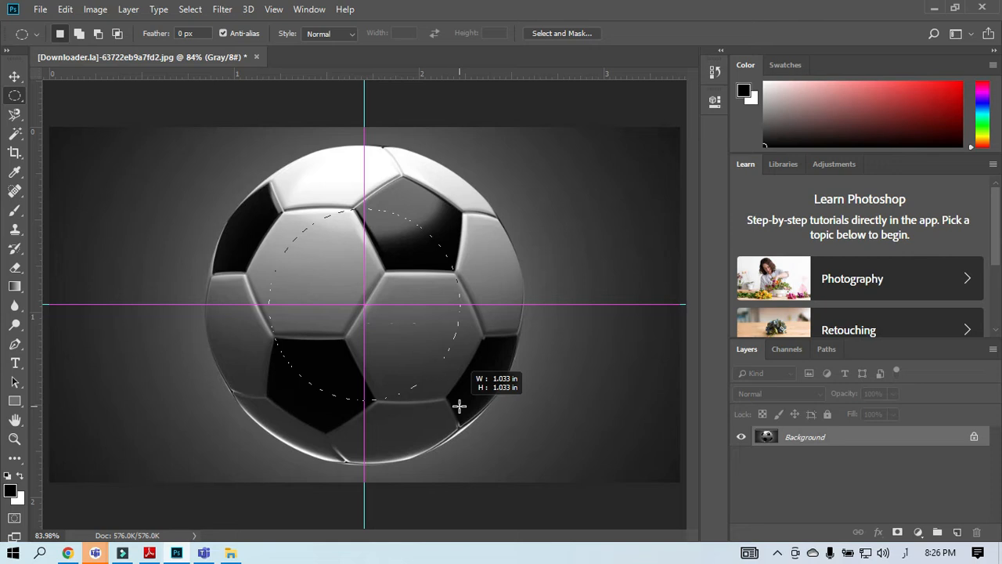
left_click_drag(460, 405, 520, 510)
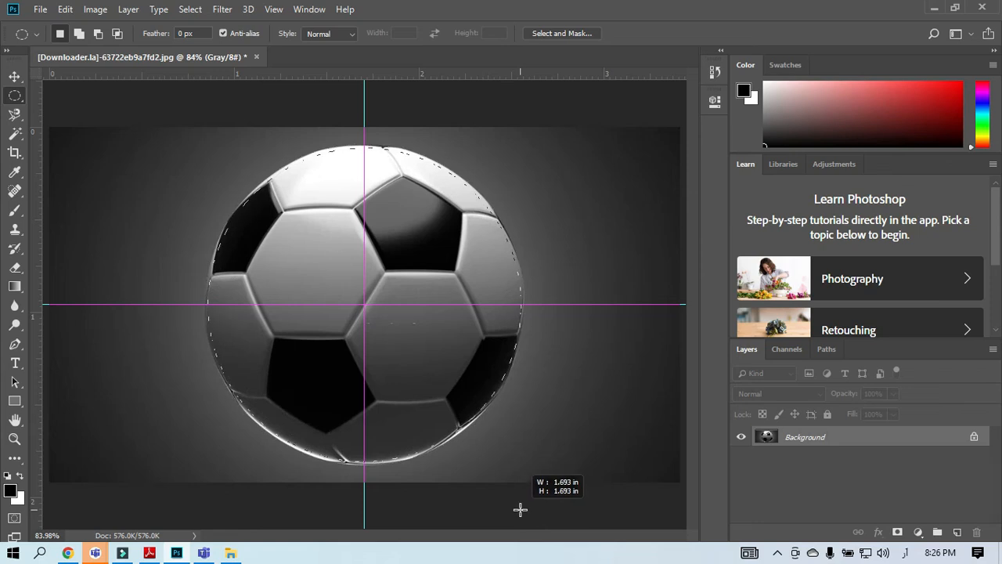
left_click_drag(520, 510, 522, 518)
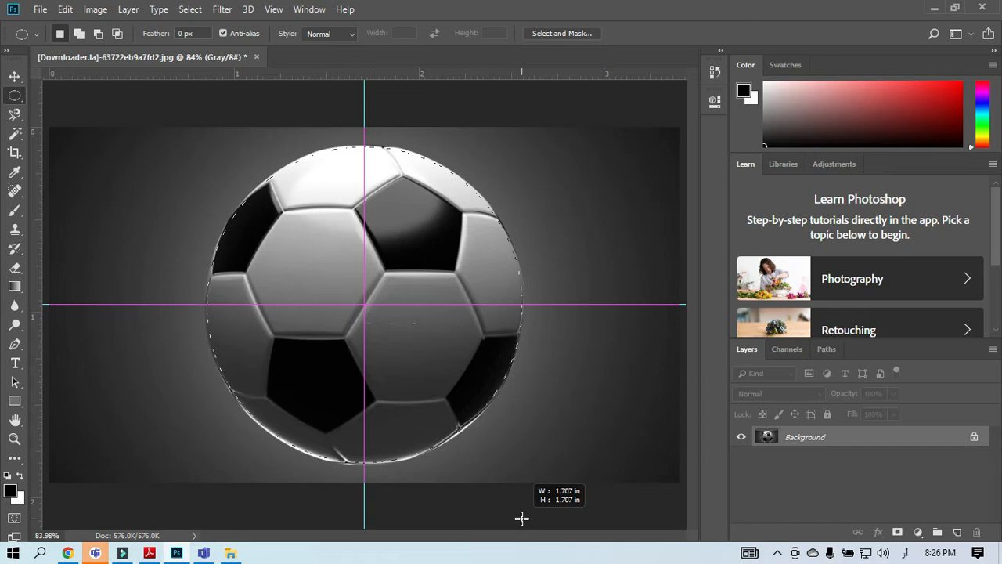
left_click_drag(521, 518, 522, 519)
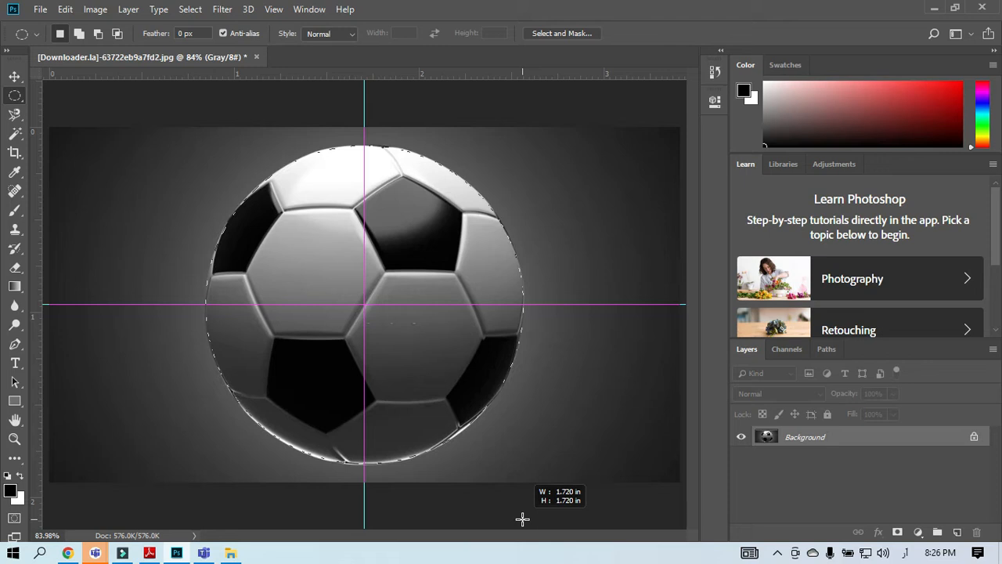
left_click_drag(522, 518, 522, 518)
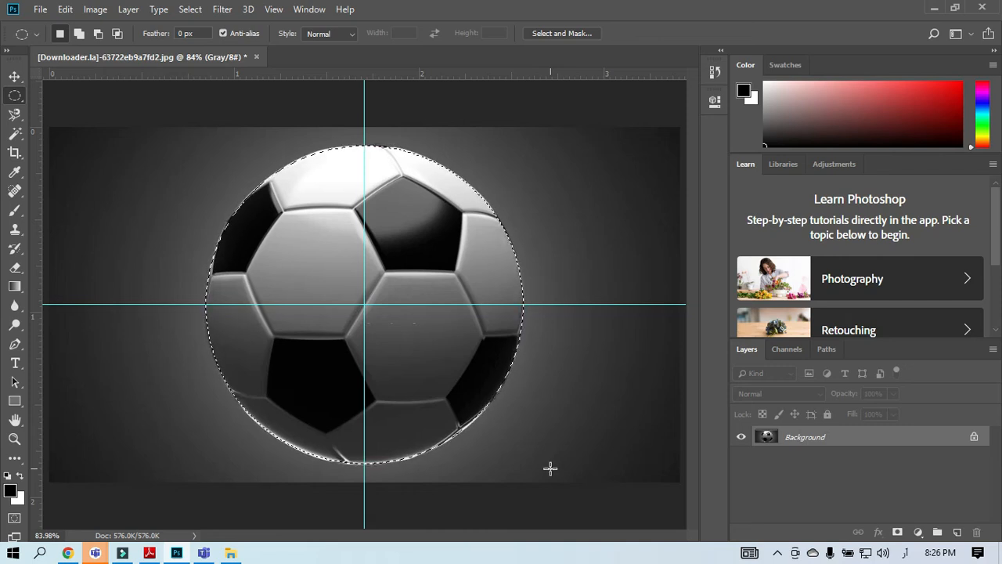
Deselect and reselect the ball, then try shifting only the selection outline off the ball and undo that shift
key("ctrl+d")
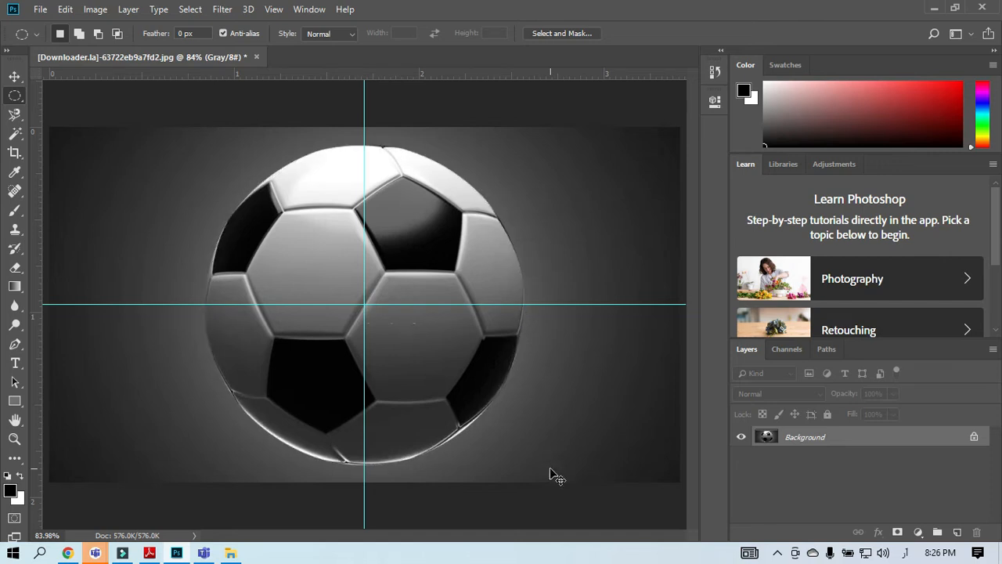
key("ctrl+shift+d")
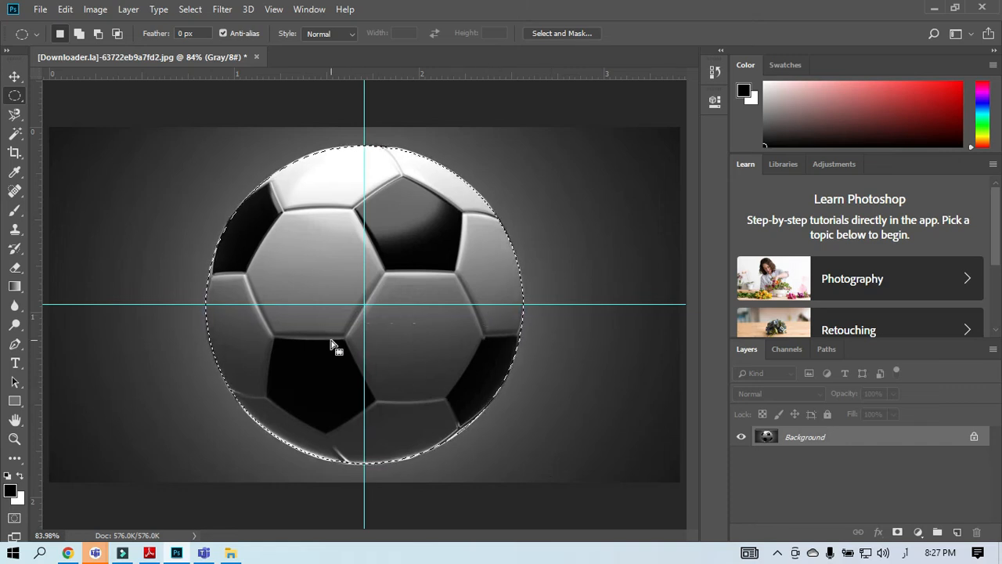
left_click_drag(330, 345, 440, 325)
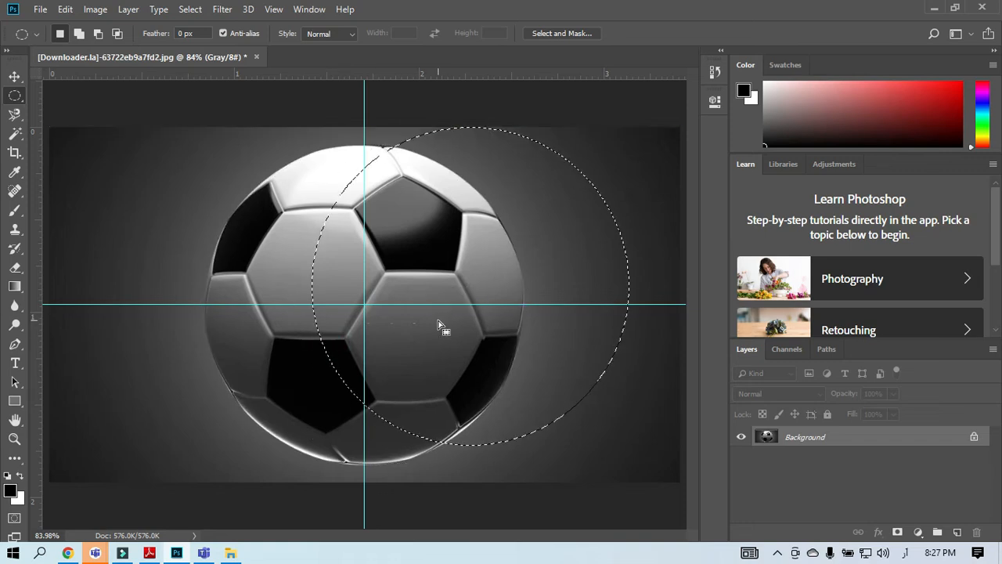
key("ctrl+z")
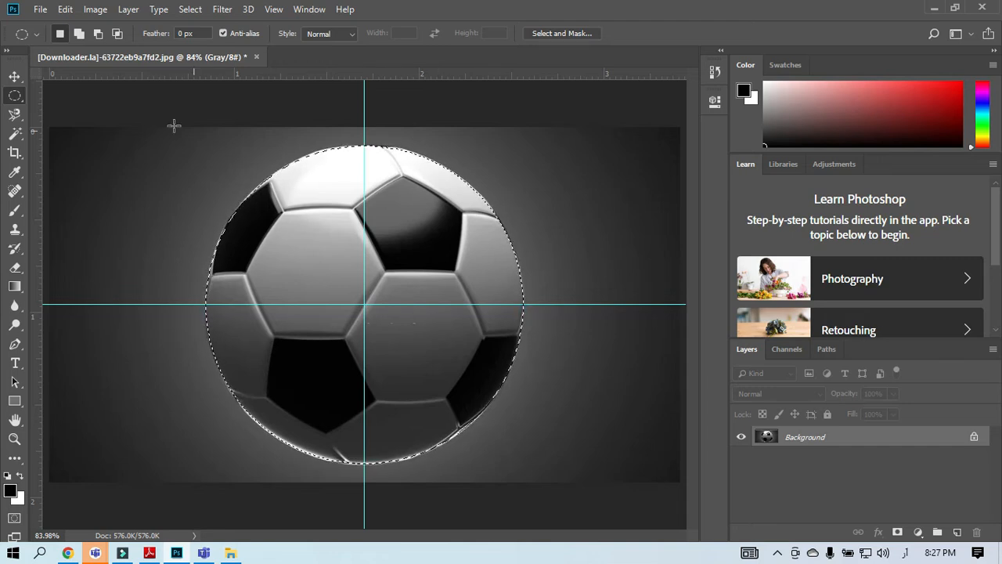
Shift the selected ball pixels slightly up and to the right with the Move tool, then deselect
left_click(15, 77)
left_click_drag(373, 280, 405, 274)
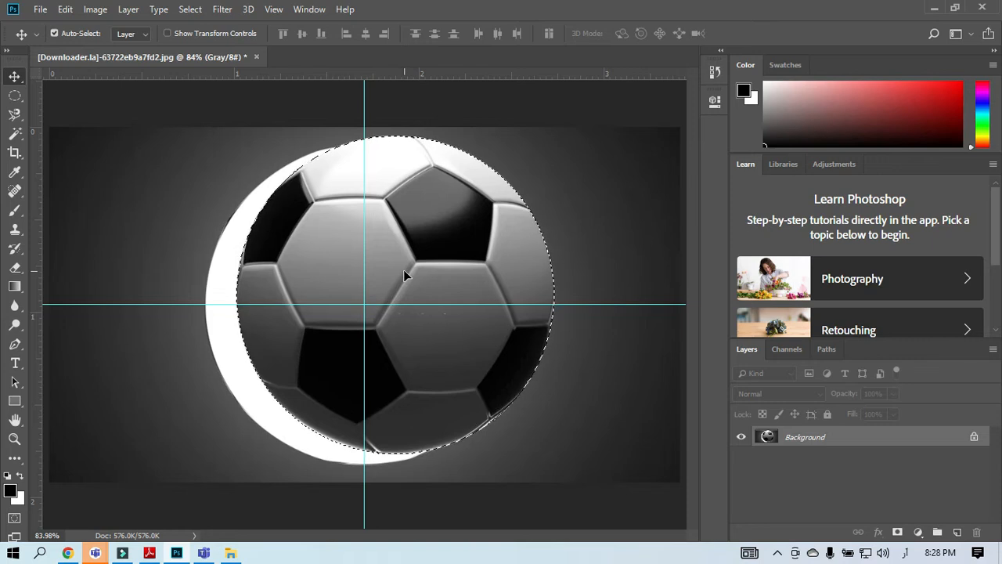
key("ctrl")
key("ctrl+d")
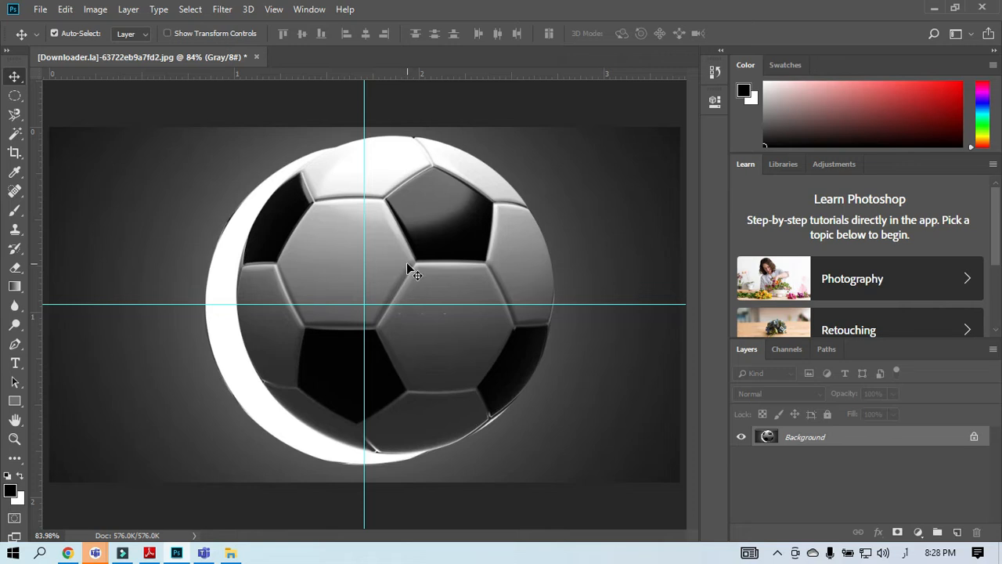
Examine the ball's upper edge down to pixel level at several magnifications, returning to the whole image at 50%
key("ctrl")
key("ctrl+plus")
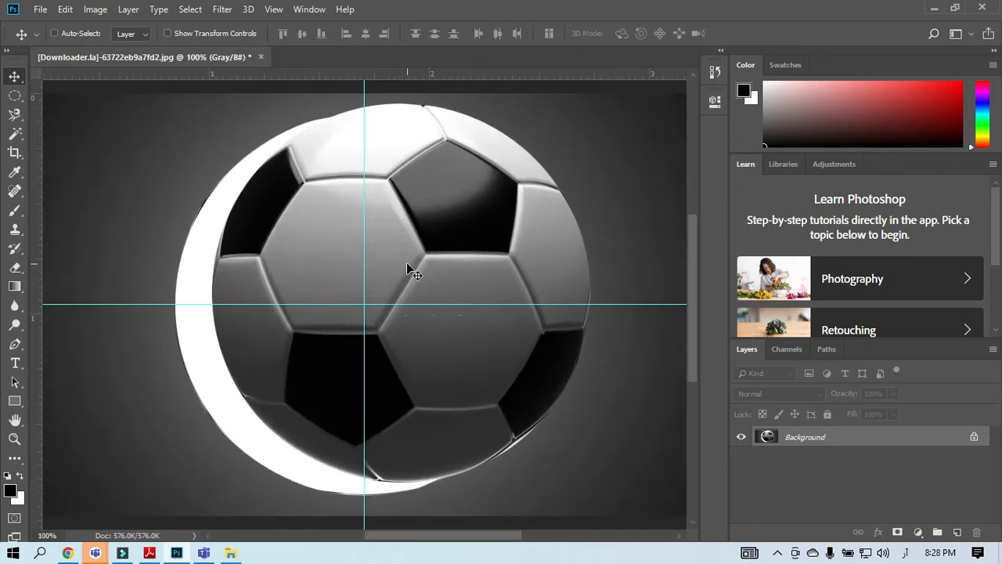
key("ctrl+minus")
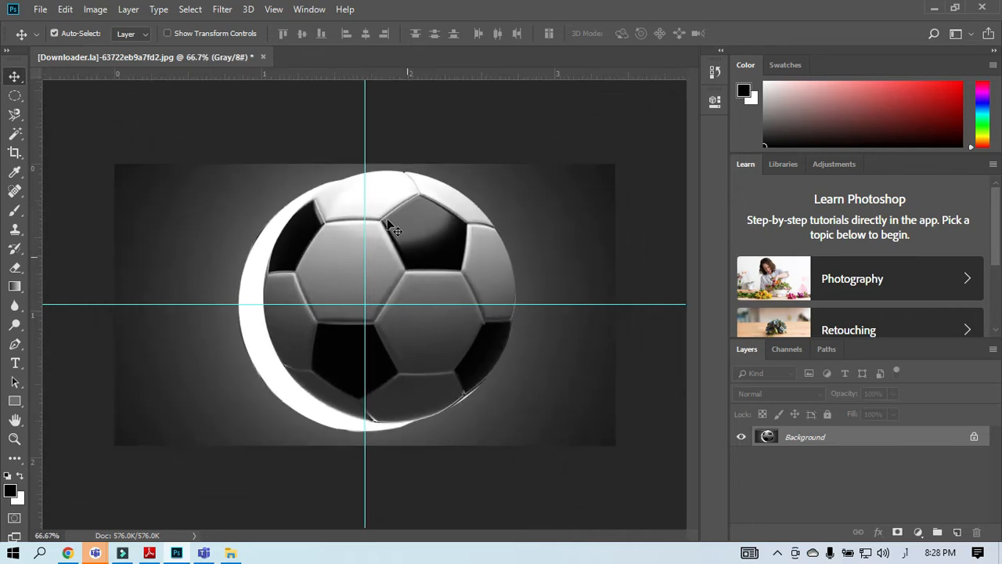
key("ctrl")
left_click_drag(425, 171, 490, 271)
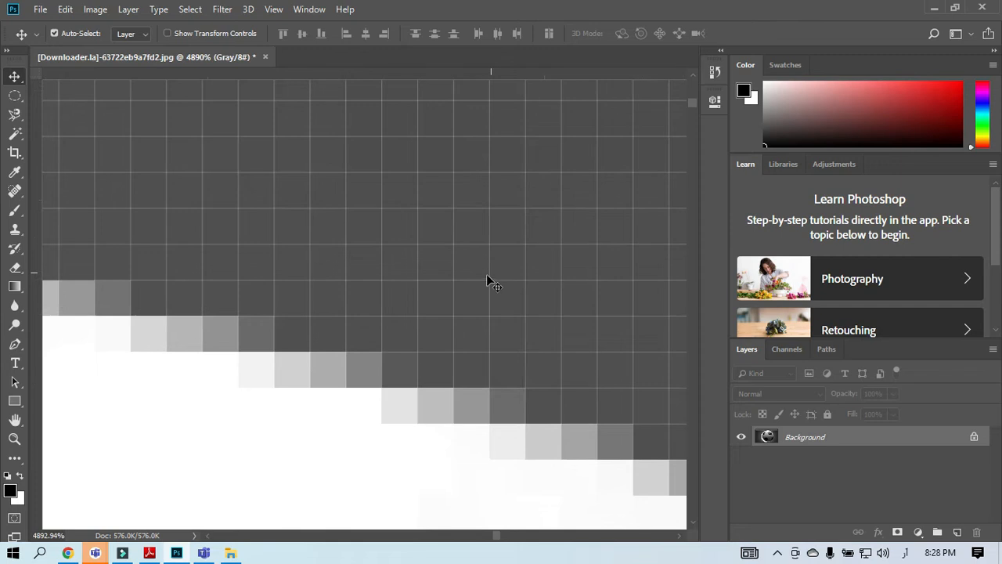
key("ctrl+minus")
key("ctrl+minus")
key("ctrl+minus")
key("ctrl+minus")
key("ctrl+minus")
key("ctrl+minus")
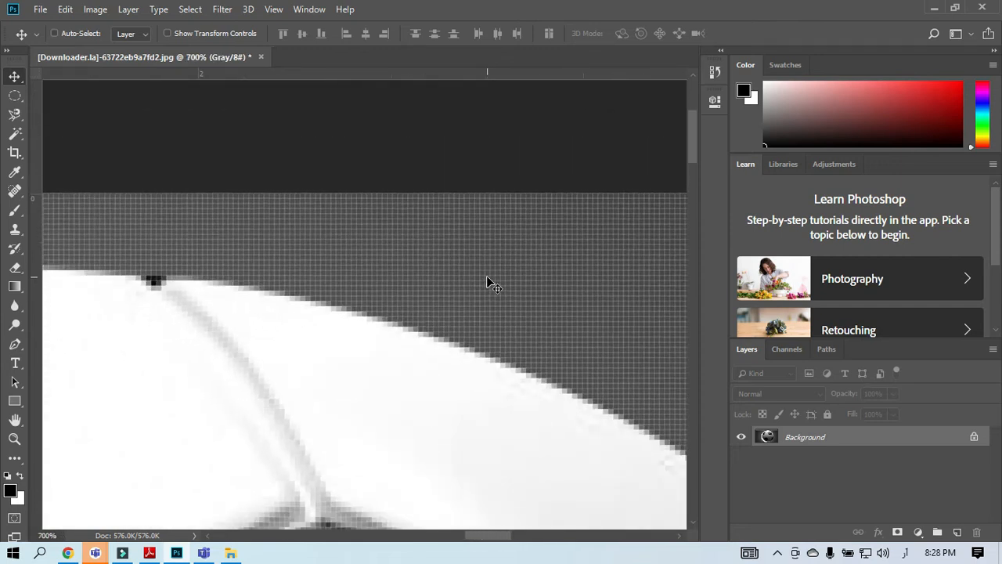
key("ctrl+minus")
key("ctrl+minus")
key("ctrl+minus")
key("ctrl+minus")
key("ctrl+minus")
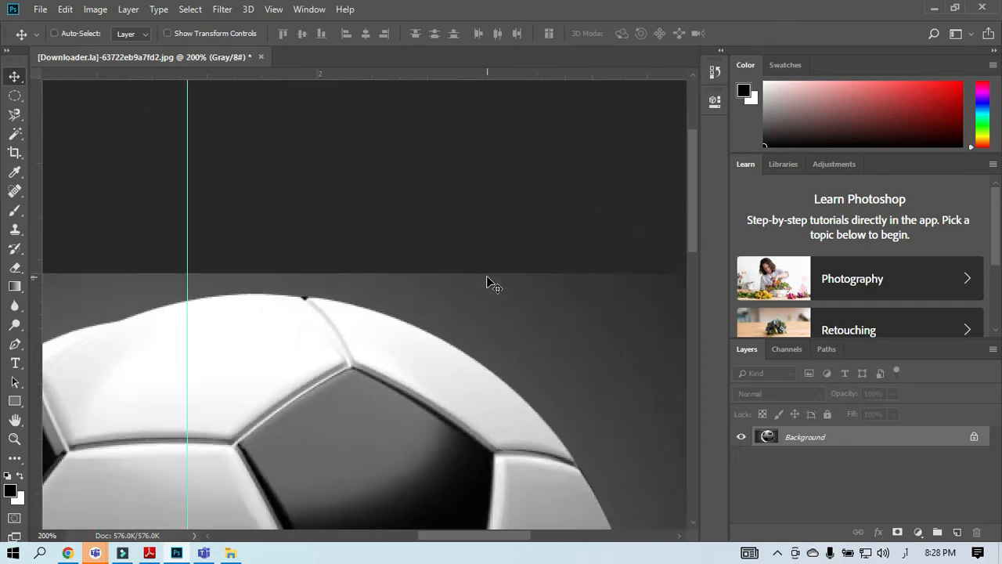
key("ctrl+plus")
key("ctrl+plus")
key("ctrl+plus")
key("ctrl+plus")
key("ctrl+plus")
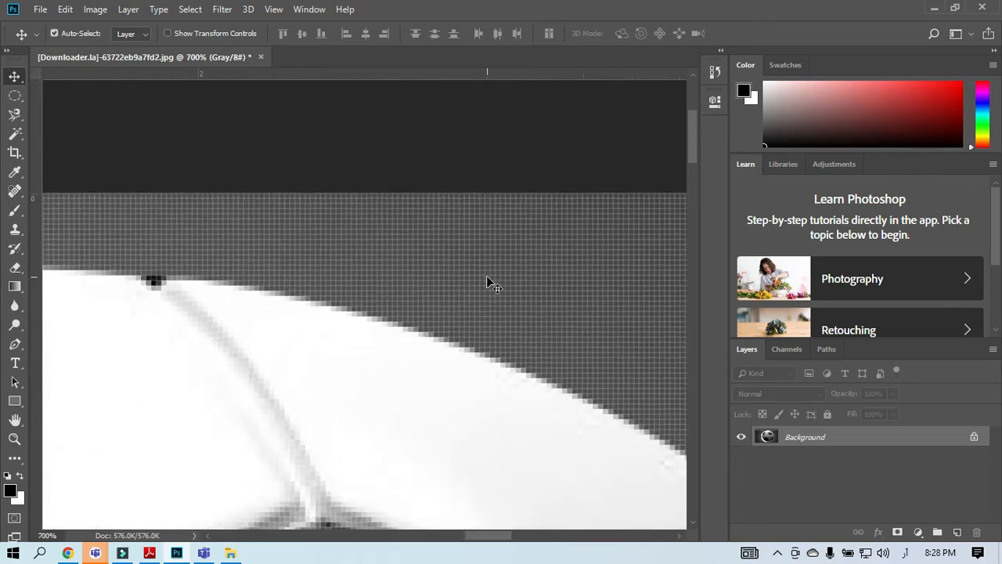
key("ctrl+minus")
key("ctrl+minus")
key("ctrl+minus")
key("ctrl+minus")
key("ctrl+minus")
key("ctrl+minus")
key("ctrl+minus")
key("ctrl+minus")
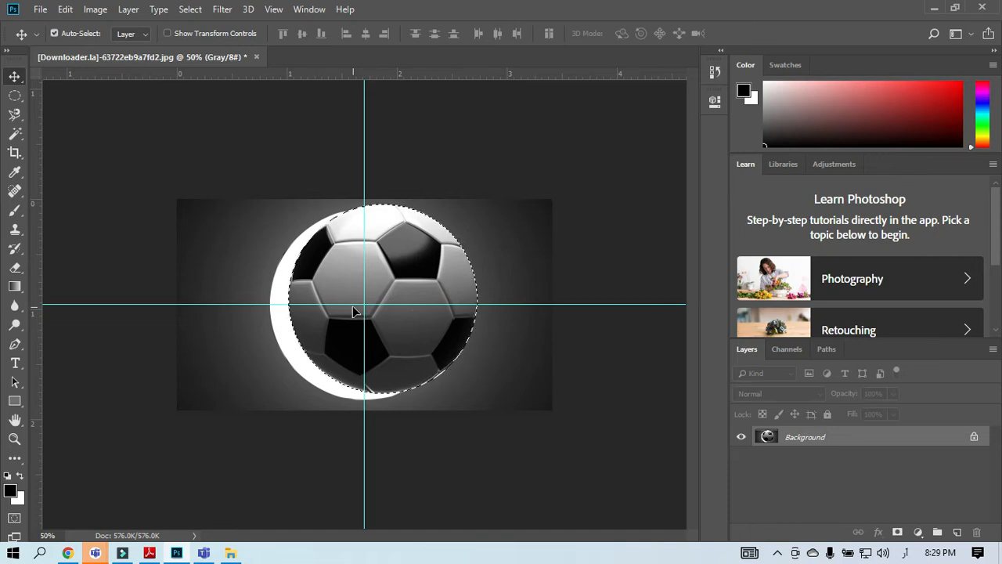
Deselect the ball and restore the selection, then undo and redo the ball's move
key("ctrl+d")
key("ctrl+z")
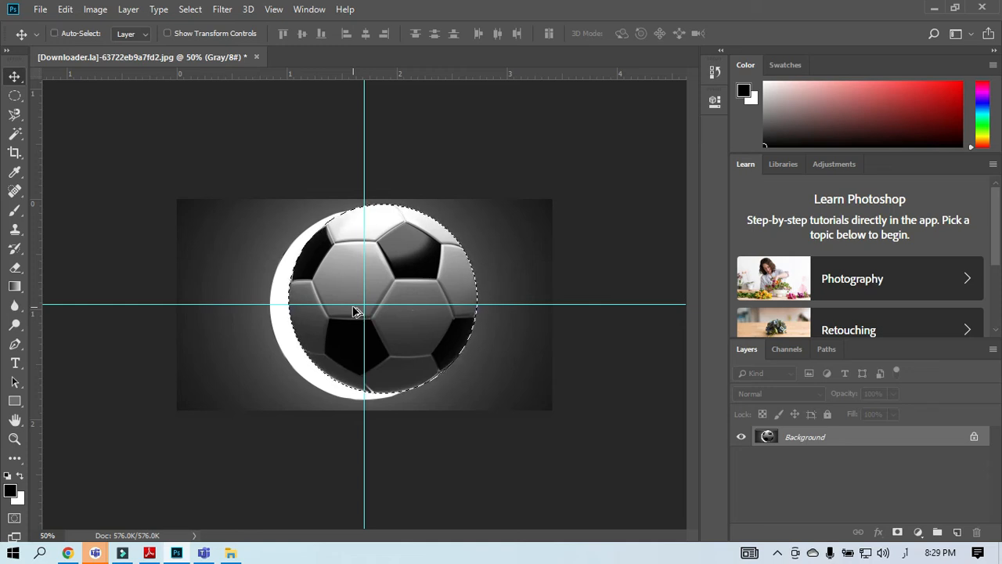
key("ctrl+z")
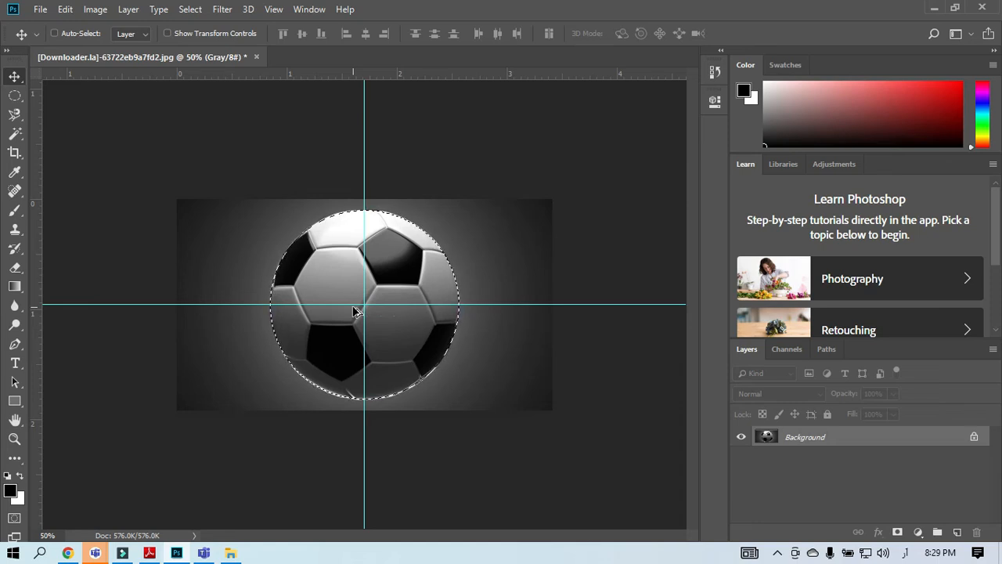
key("ctrl+z")
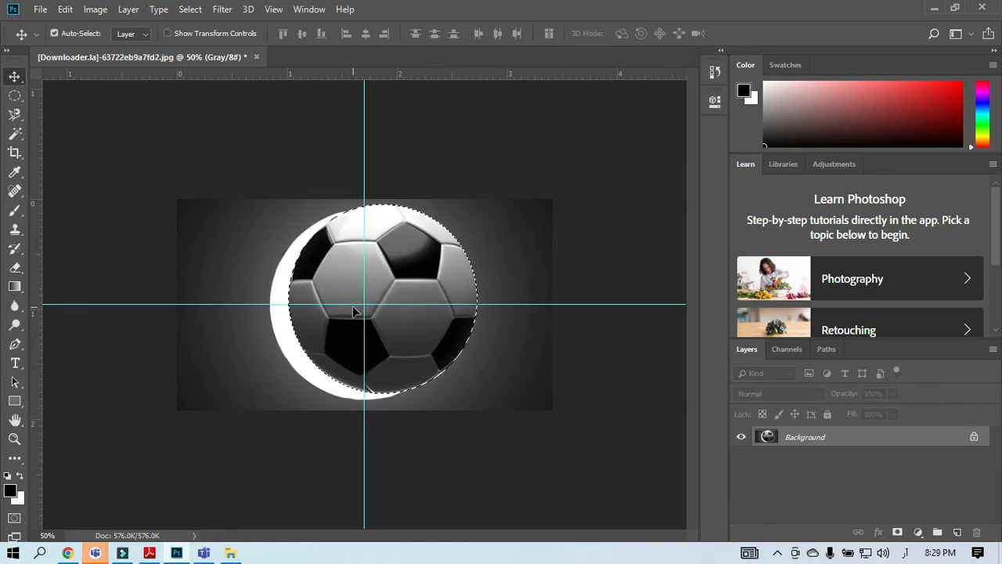
Open the History panel and lengthen it until all recorded states fit
left_click(276, 10)
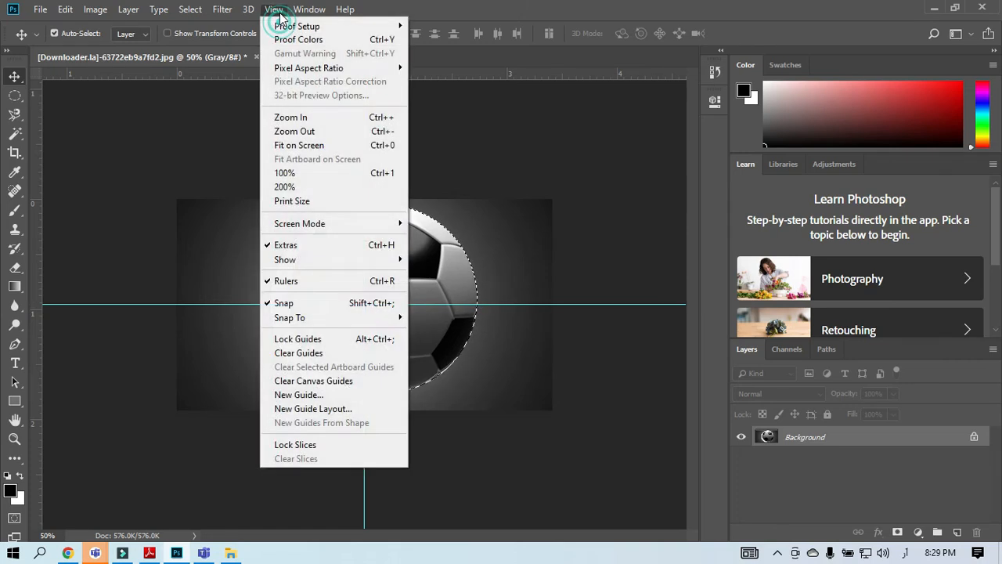
mouse_move(297, 12)
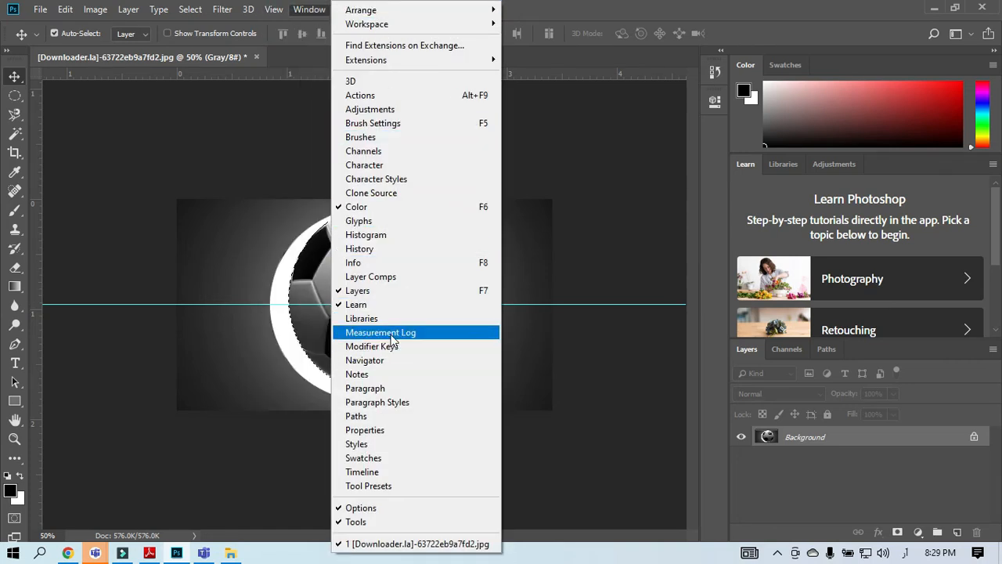
left_click(374, 252)
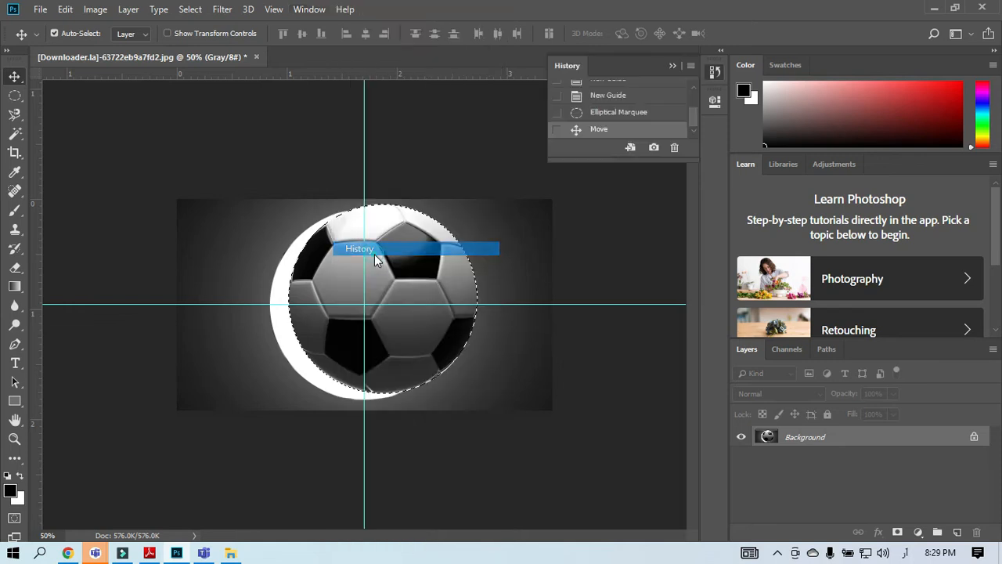
left_click_drag(633, 161, 660, 342)
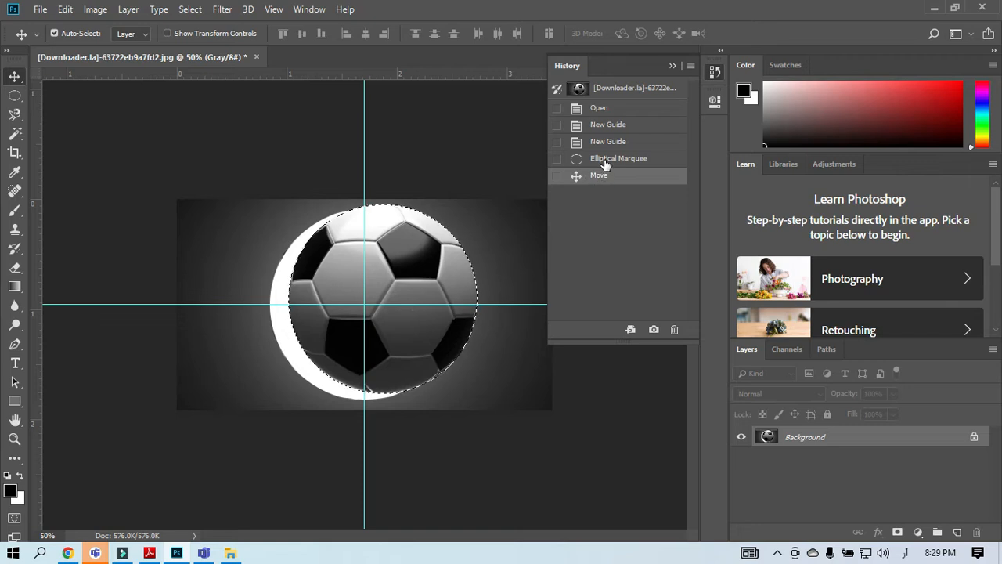
Step the image back through the Elliptical Marquee and second New Guide history states to the Open state
left_click(605, 162)
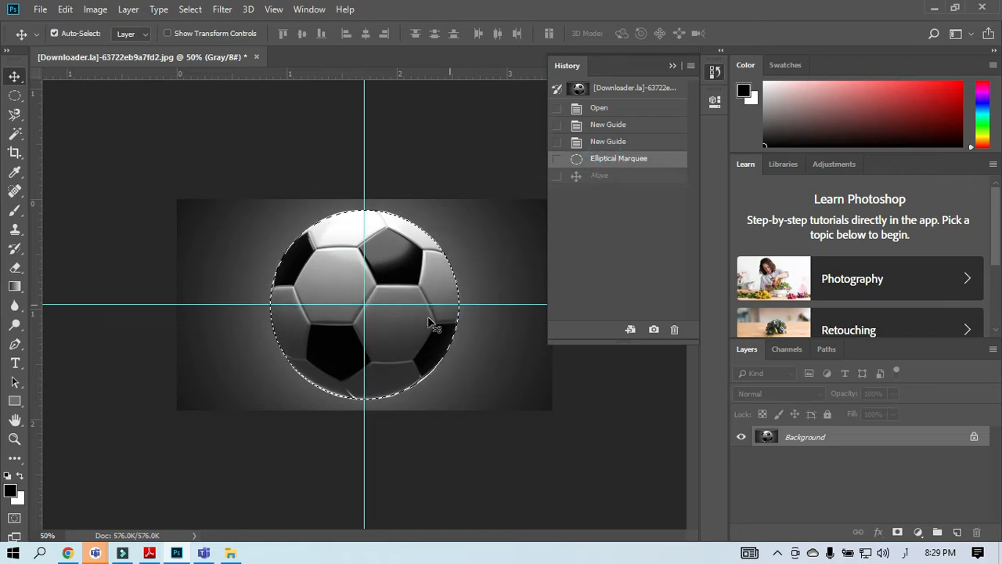
left_click(593, 145)
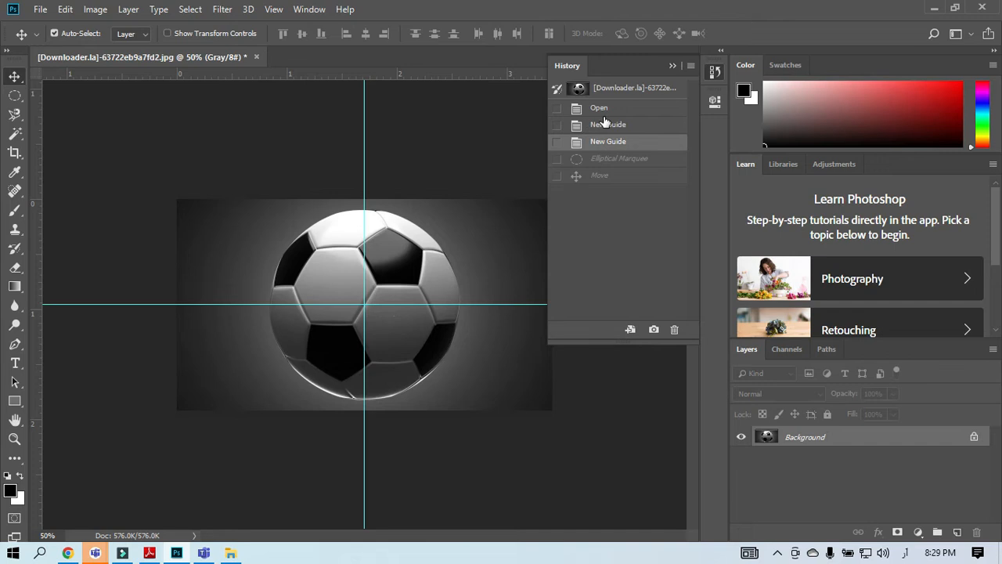
left_click(597, 110)
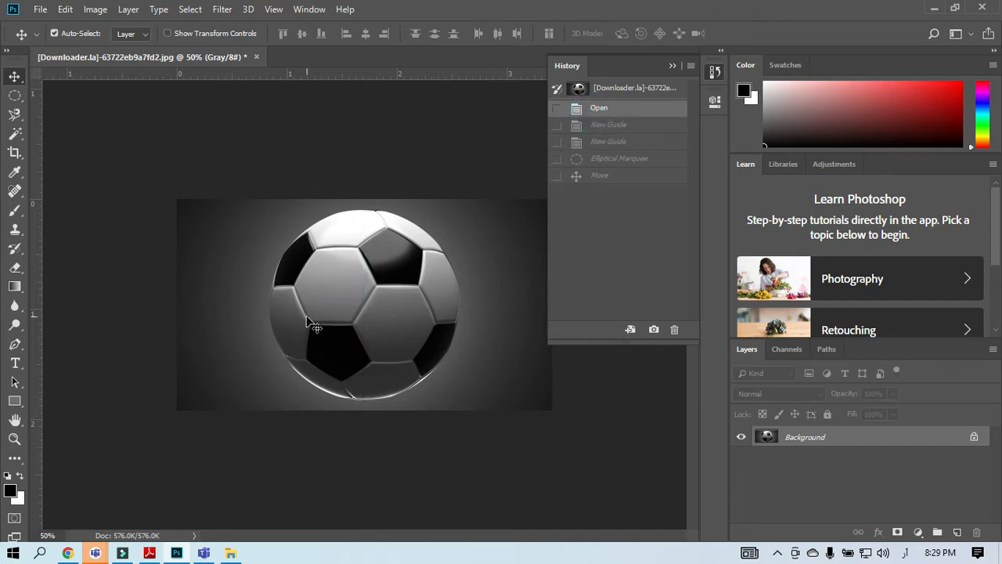
Step the image forward through both New Guide history states to the Move state, and collapse the History panel
left_click(556, 108)
left_click(558, 125)
left_click(566, 125)
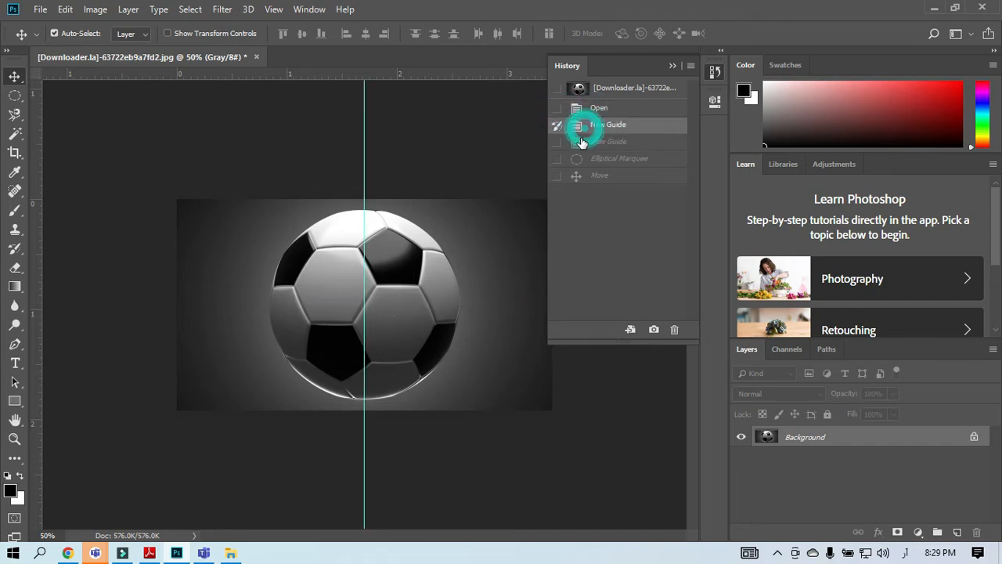
left_click(571, 141)
left_click(591, 177)
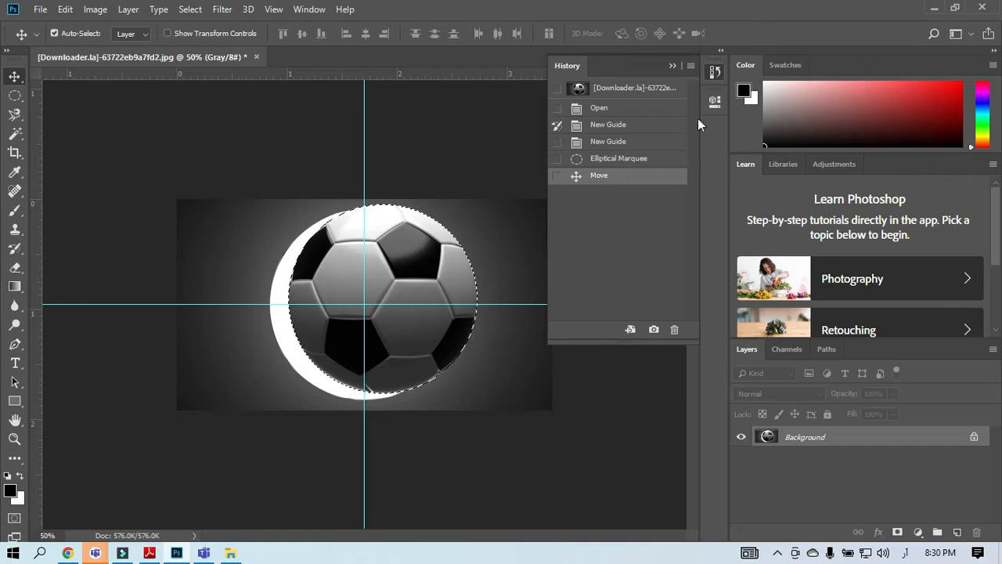
left_click(673, 65)
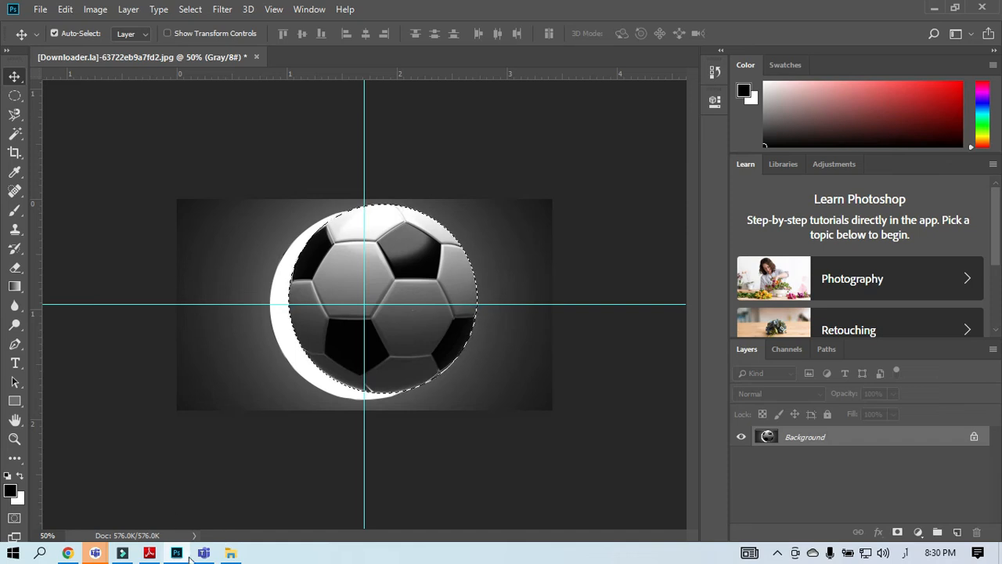
Switch to Lecture 3.pdf in Adobe Reader to view the Feather topic slide, and return to Photoshop
mouse_move(216, 557)
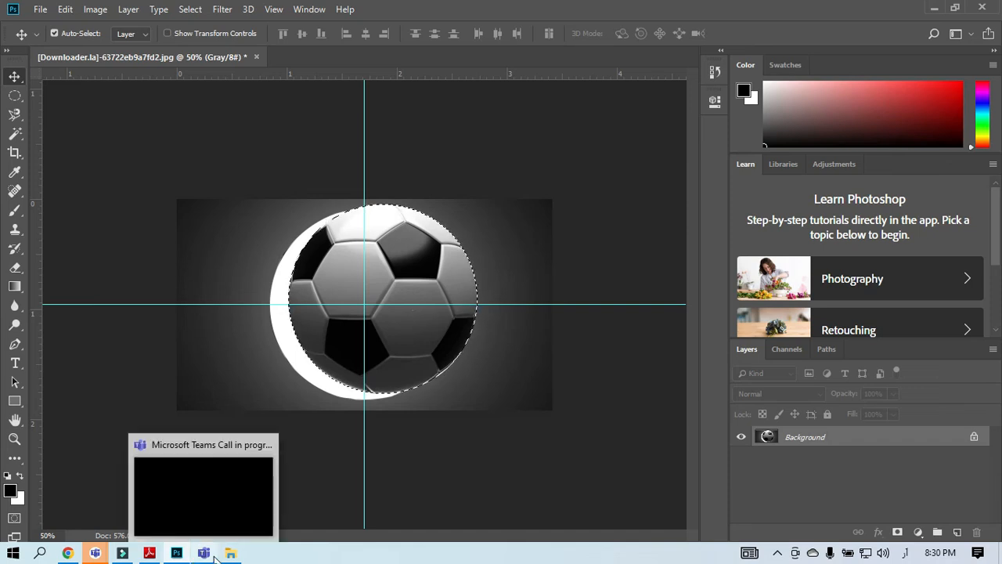
left_click(150, 553)
scroll(373, 356, "down", 1)
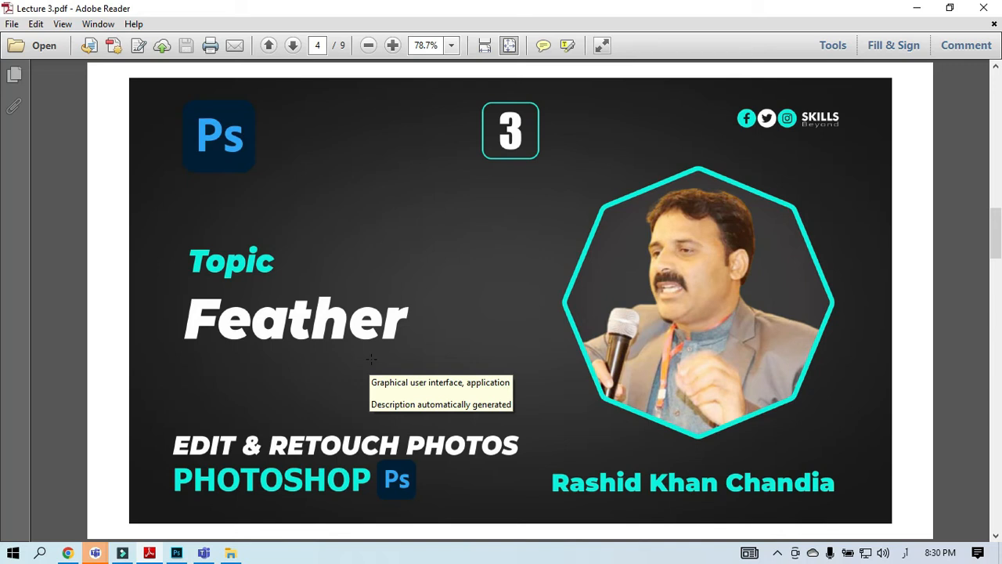
left_click(908, 8)
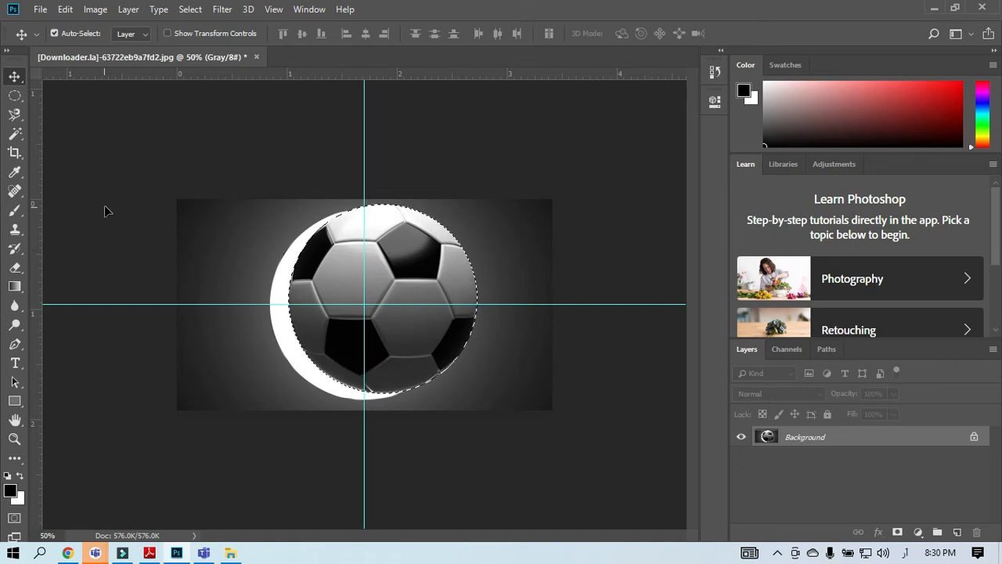
Deselect the moved soccer ball while viewing its upper part at 200%
key("ctrl+plus")
key("ctrl+plus")
key("ctrl+plus")
key("space")
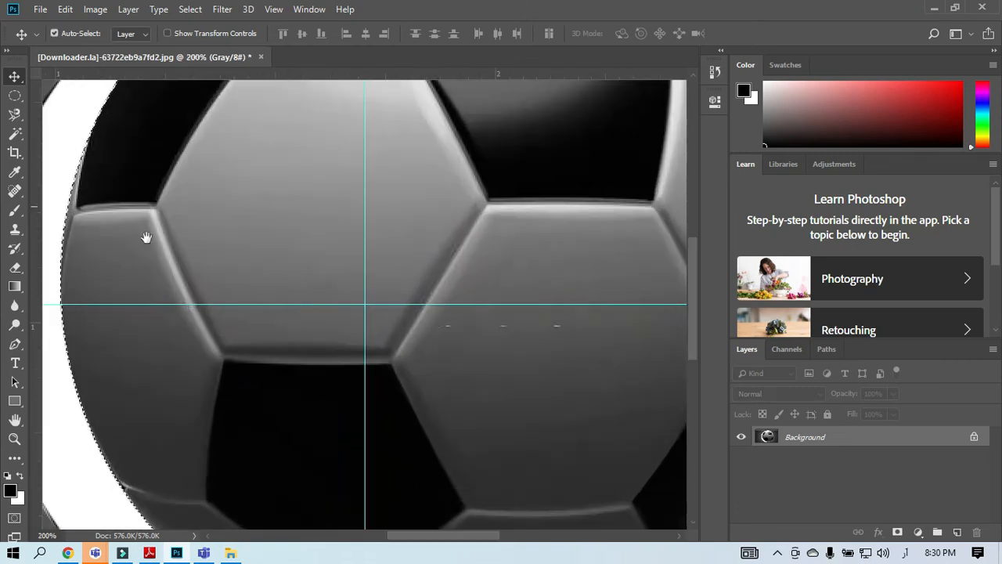
left_click_drag(405, 253, 218, 431)
left_click_drag(365, 269, 290, 345)
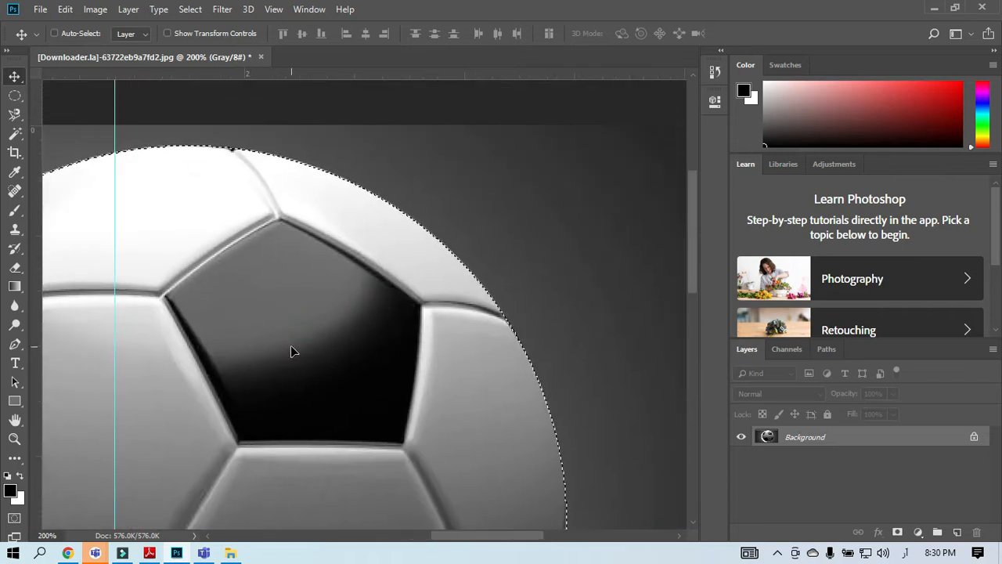
key("ctrl+d")
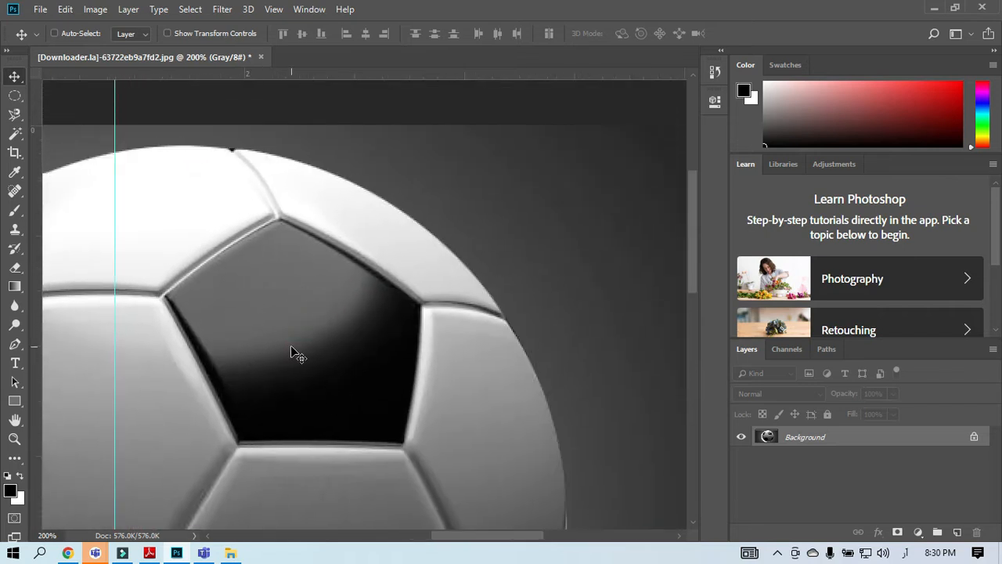
Examine the ball's unselected upper edge up to 3200% magnification, returning to the whole image
key("ctrl+plus")
key("space")
left_click_drag(386, 314, 354, 365)
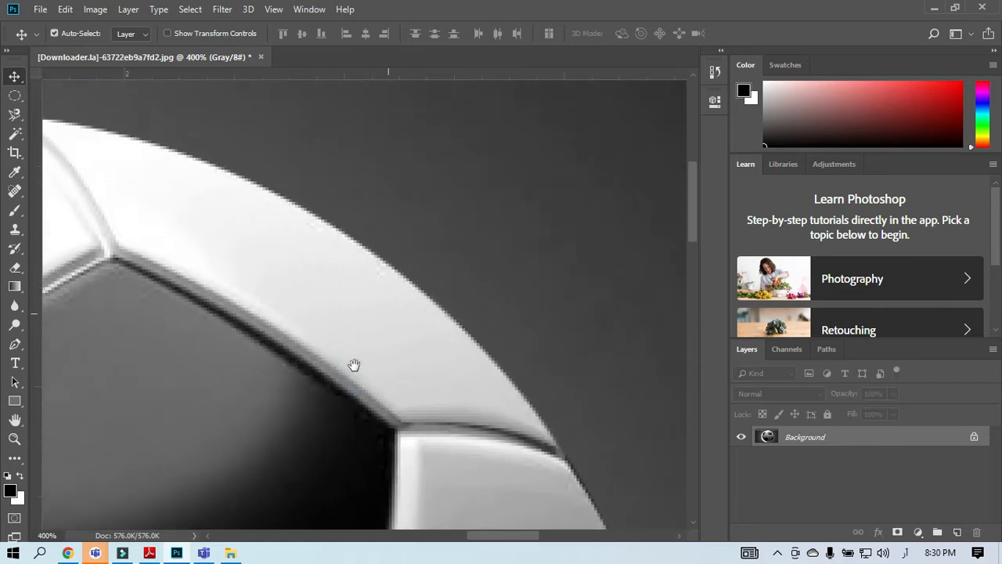
key("ctrl+plus")
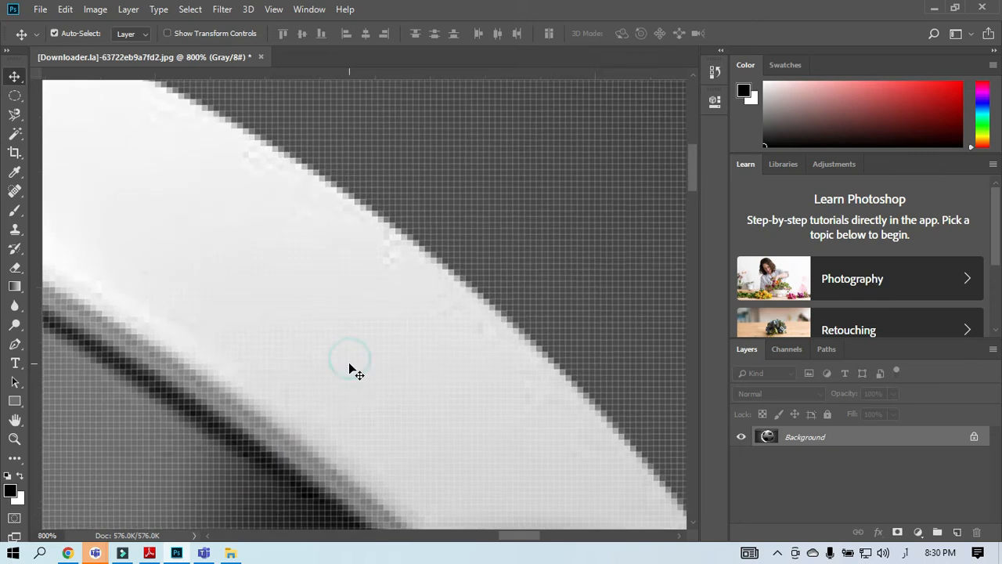
key("ctrl+plus")
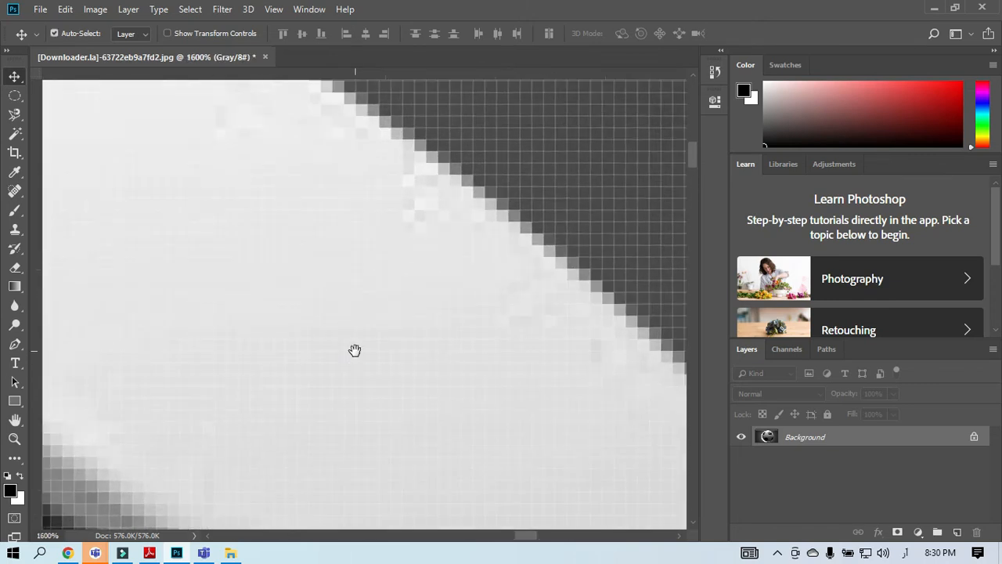
left_click(389, 336, "ctrl")
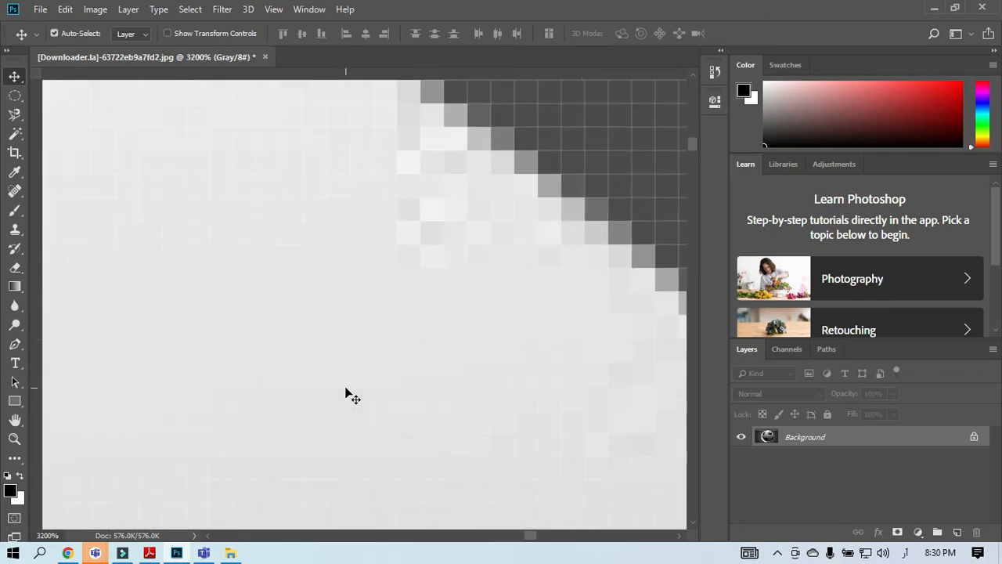
left_click_drag(410, 342, 376, 425)
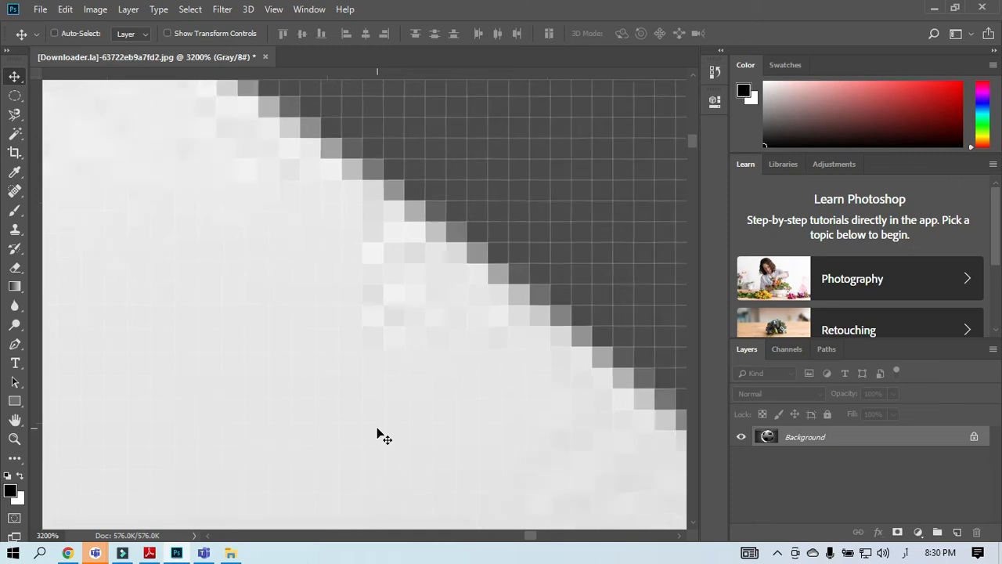
key("ctrl+minus")
key("ctrl+minus")
key("ctrl+minus")
key("ctrl+minus")
key("ctrl+minus")
key("ctrl+minus")
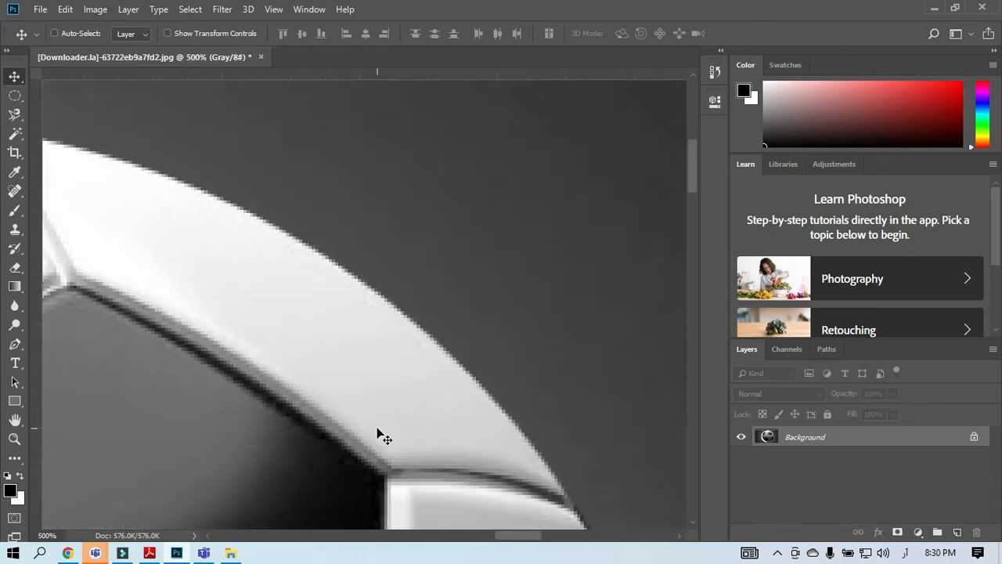
key("ctrl+minus")
key("ctrl+minus")
key("ctrl+minus")
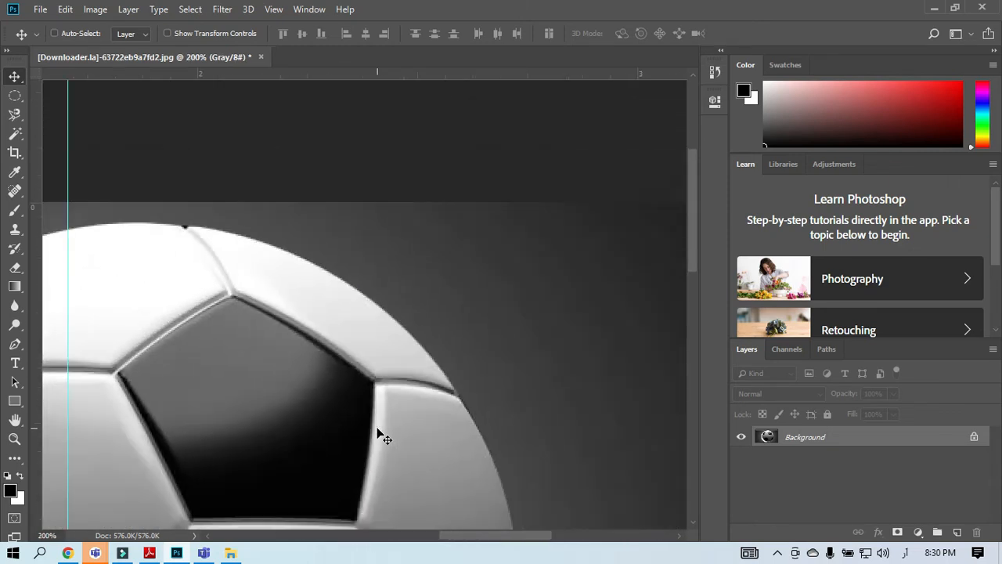
key("ctrl+minus")
key("ctrl+minus")
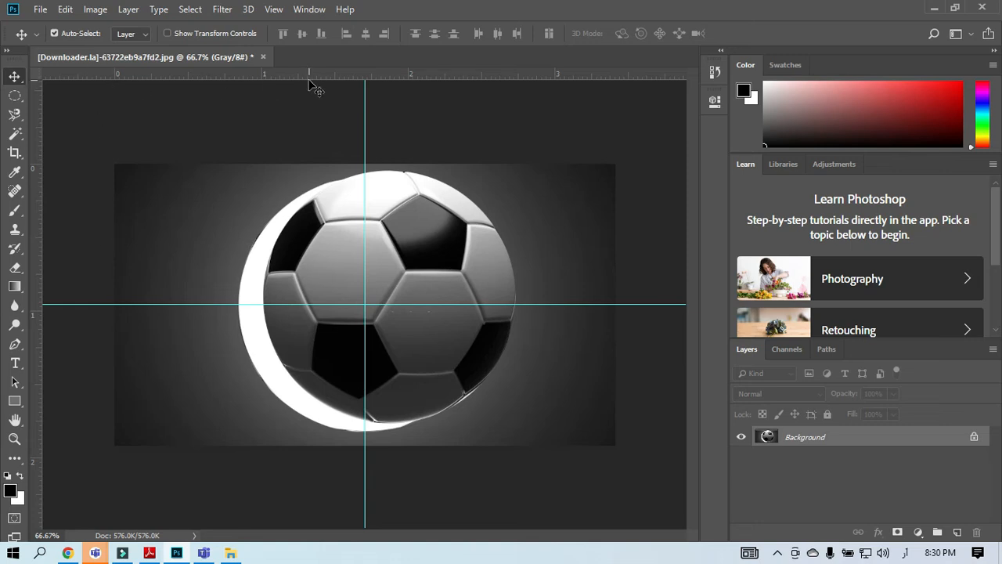
Close the soccer ball image without saving and open [Downloader.la]-6372321de75b8 from the Class 03 folder
left_click(263, 56)
left_click(470, 228)
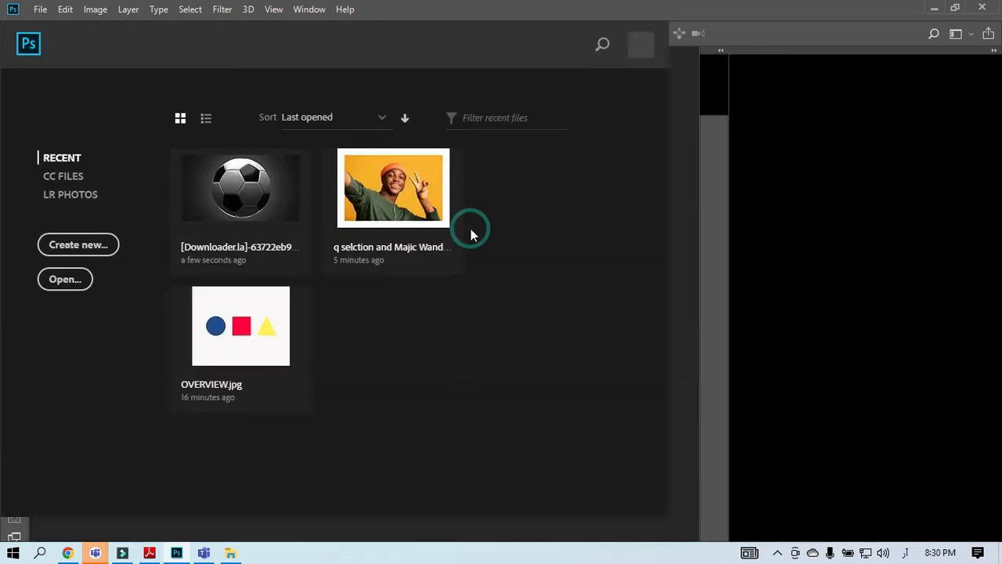
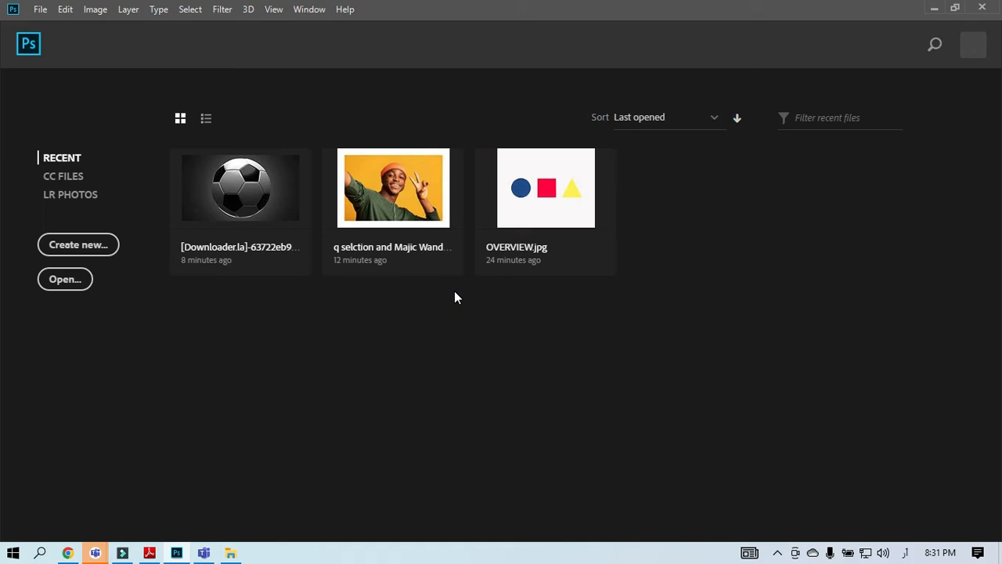
left_click(934, 8)
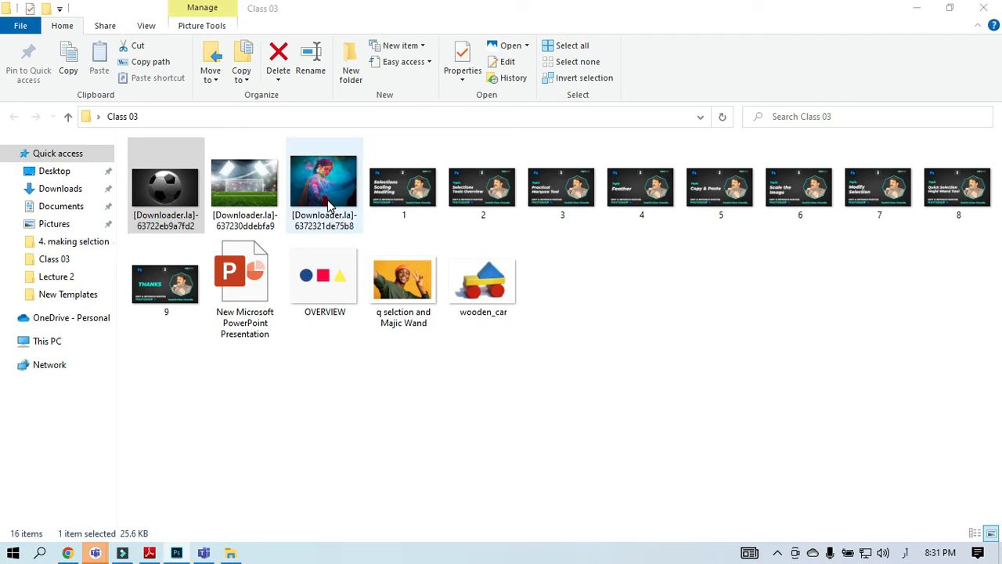
left_click_drag(329, 205, 373, 387)
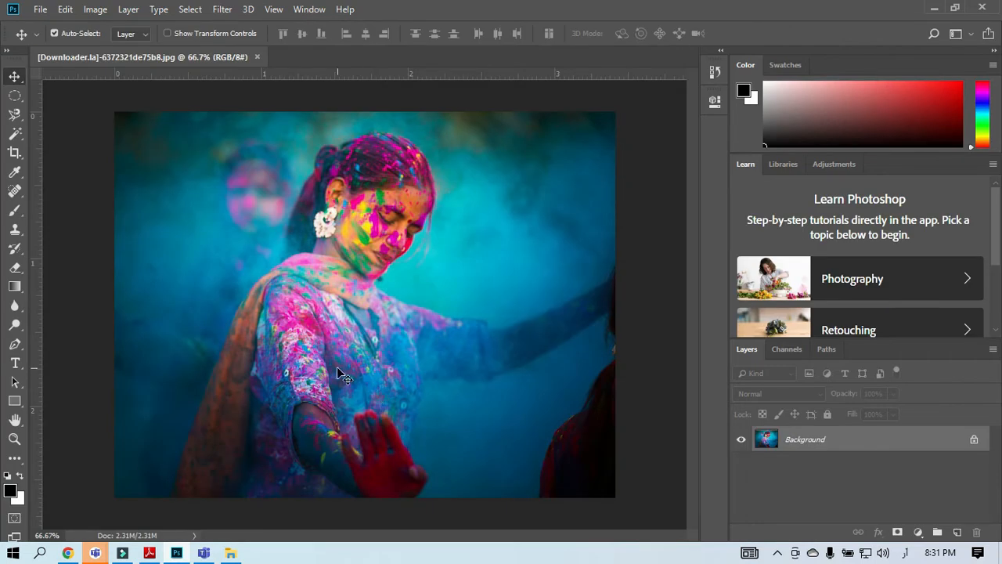
Create a new document from the Photo preset Landscape, 4 x 6 with a custom red background
key("ctrl")
key("ctrl+n")
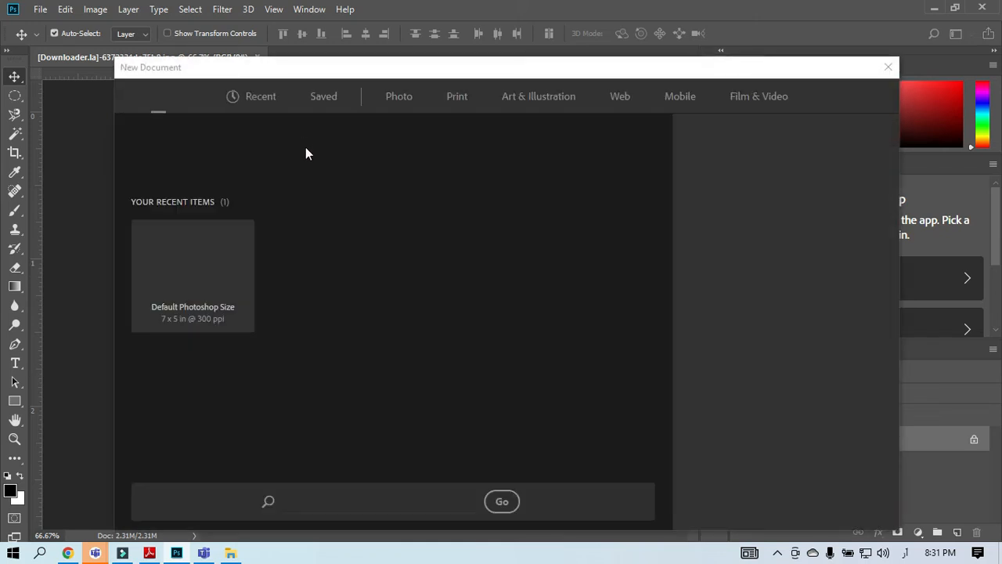
left_click(399, 96)
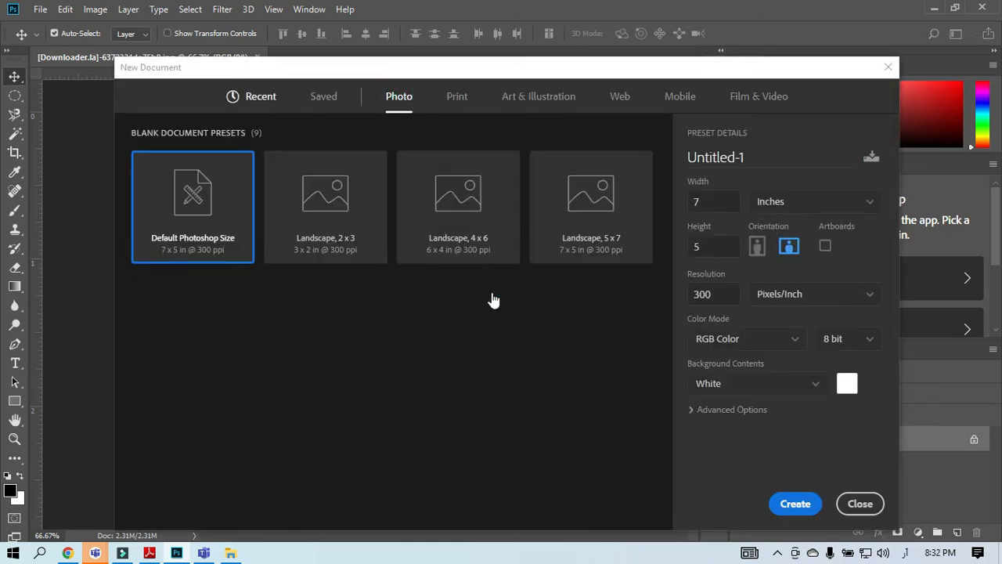
left_click(352, 226)
left_click(515, 232)
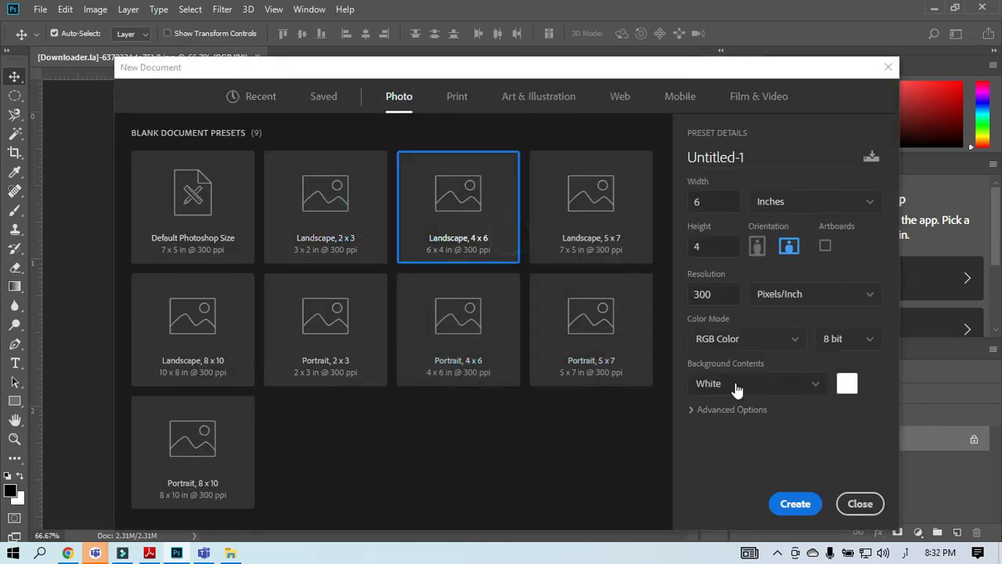
left_click(847, 384)
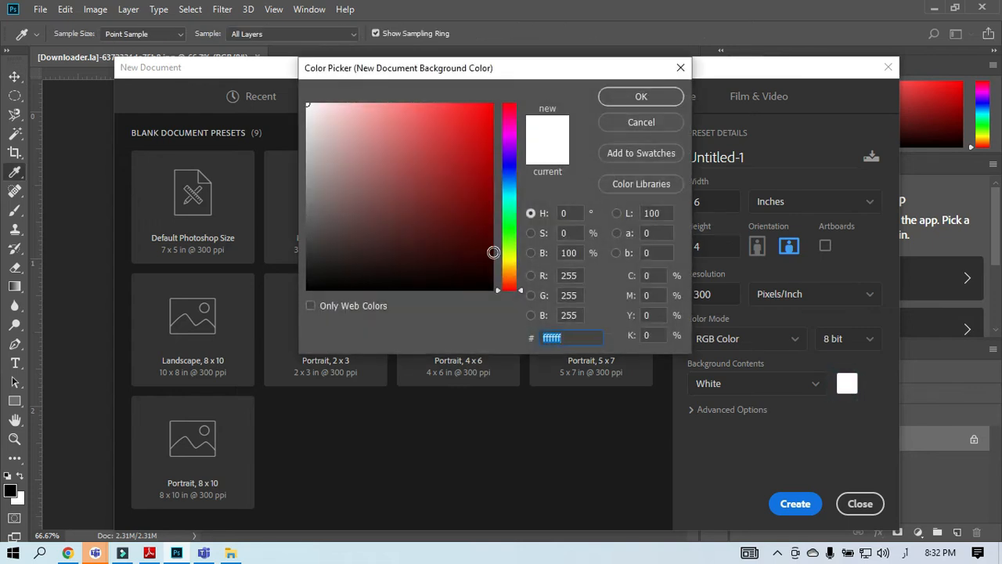
left_click(482, 119)
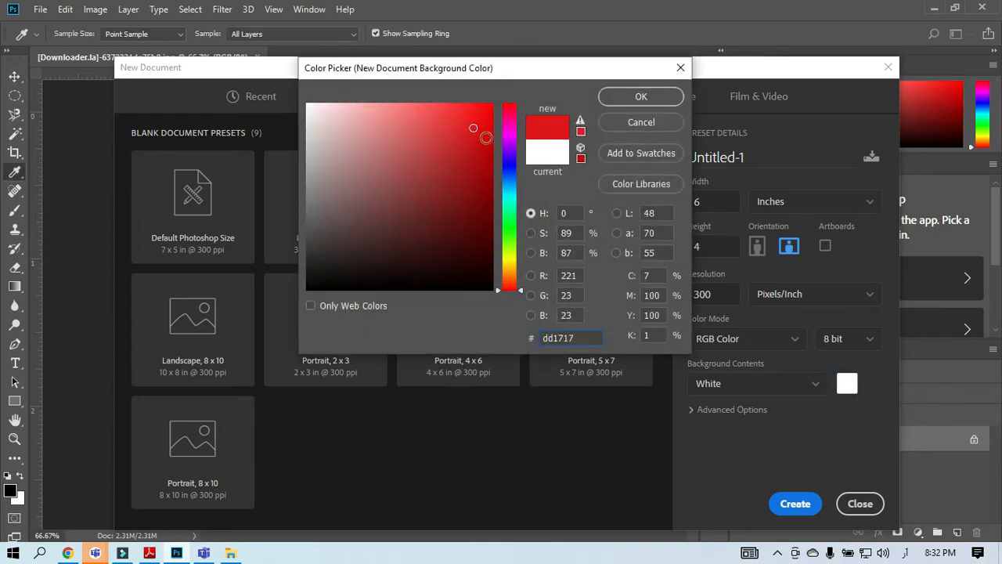
left_click(641, 97)
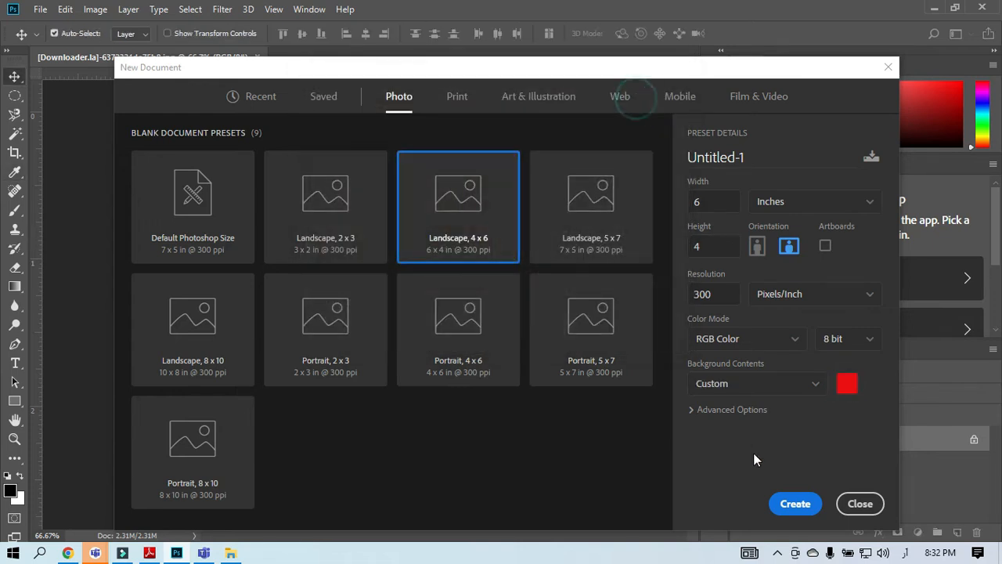
left_click(796, 504)
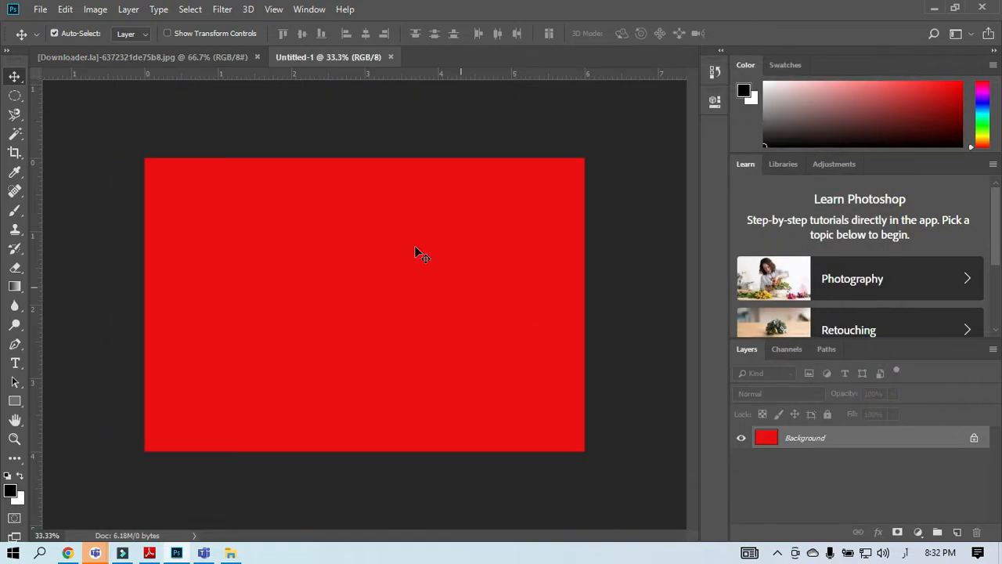
Select the woman's head and shoulders in the portrait image with an Elliptical Marquee about 1.5 inches wide
left_click(193, 55)
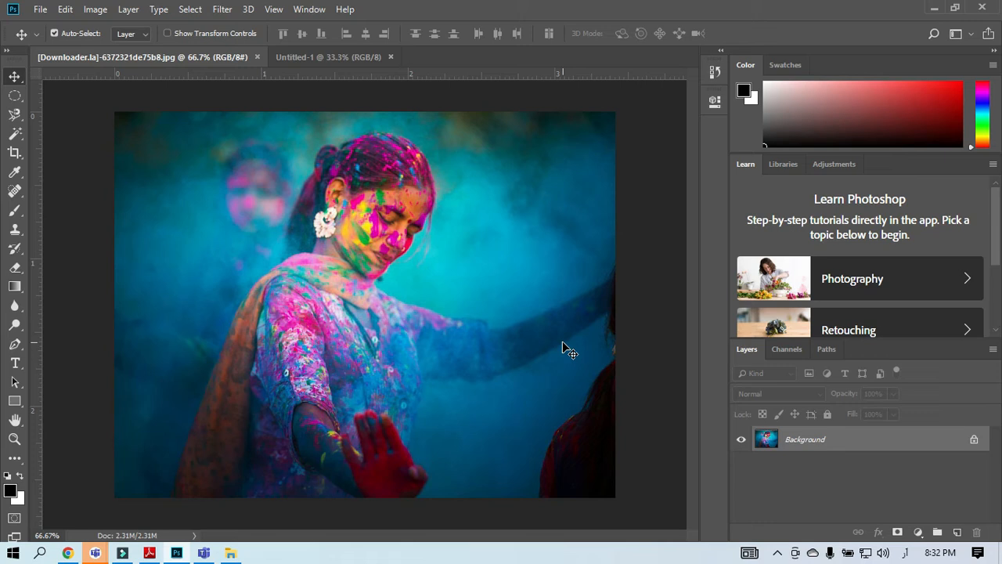
left_click(16, 95)
left_click_drag(257, 118, 479, 328)
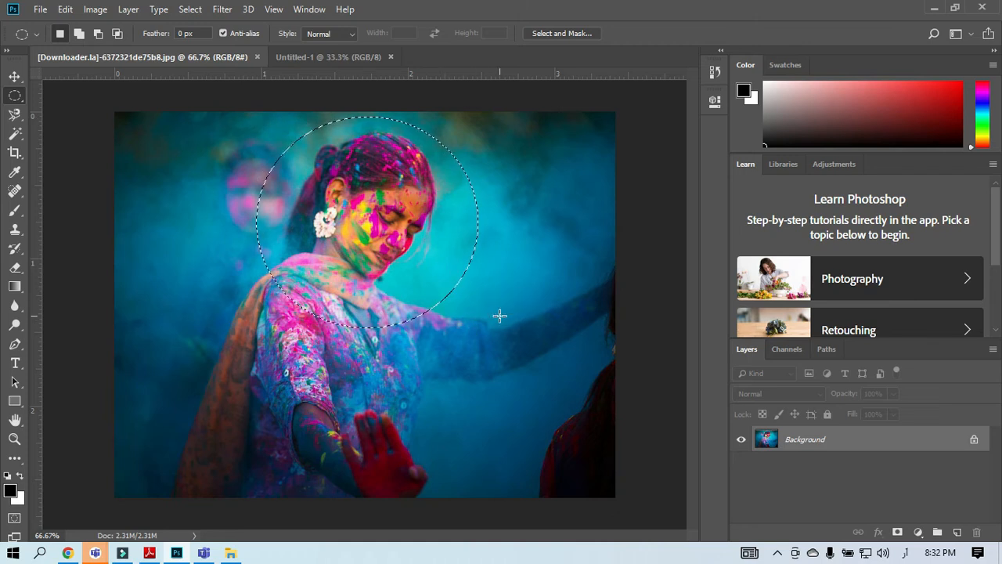
Feather the elliptical selection around the woman's head by 15 pixels
right_click(435, 246)
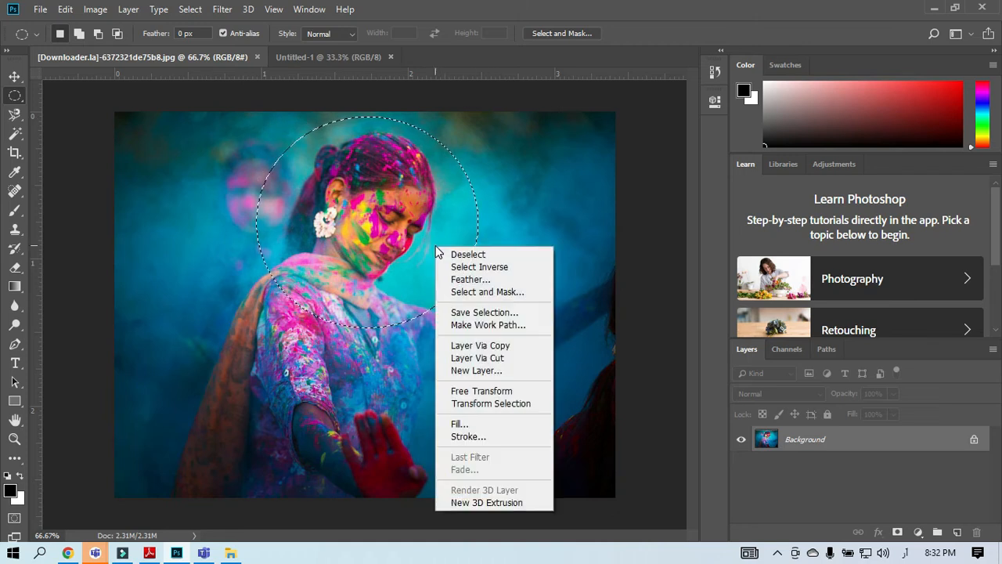
left_click(193, 11)
left_click(193, 10)
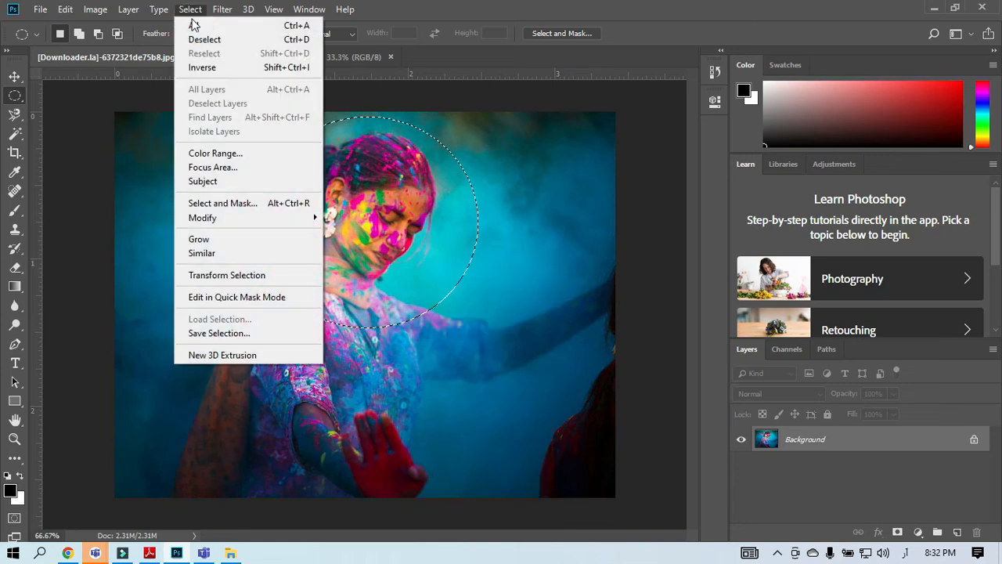
mouse_move(214, 218)
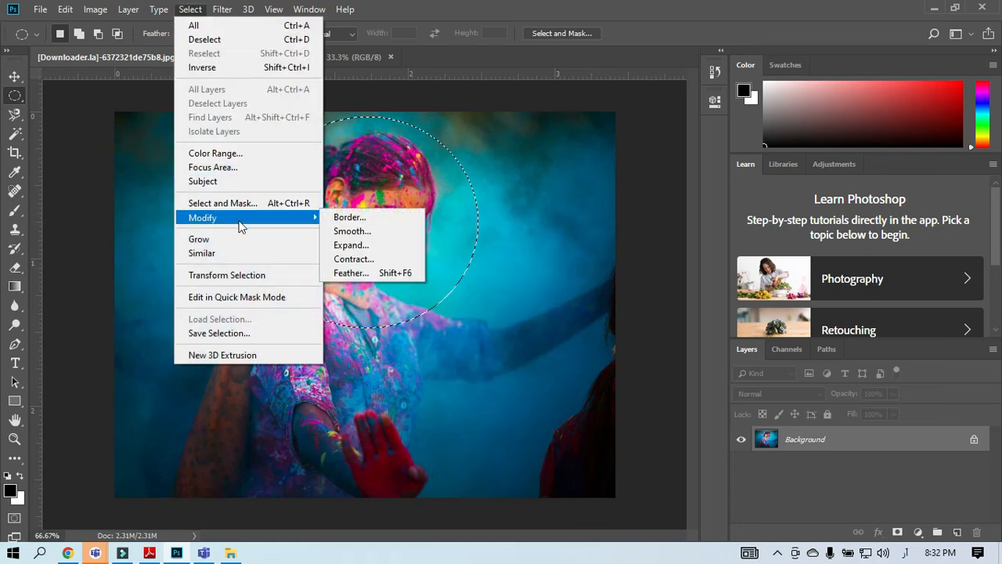
left_click(354, 274)
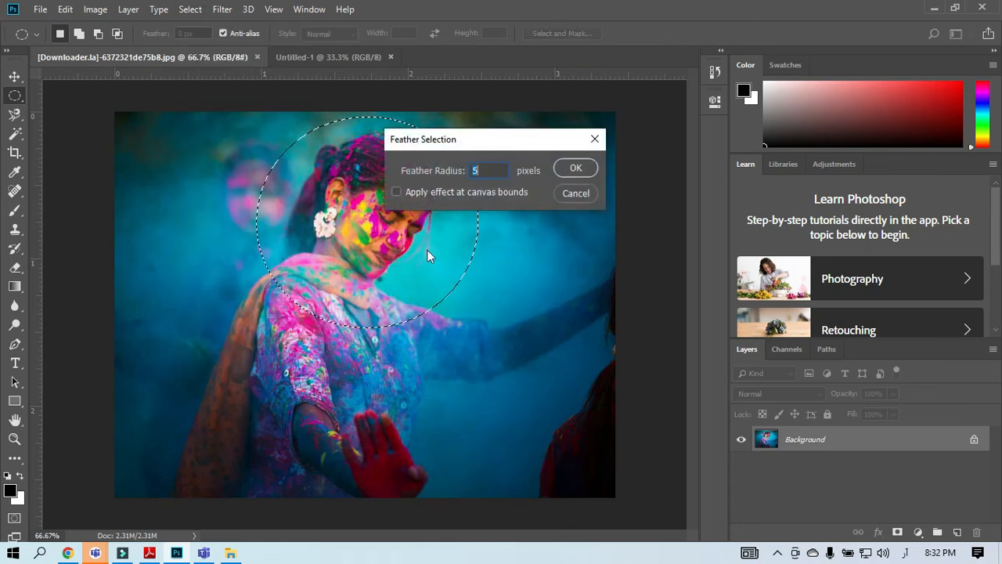
type("15")
left_click(566, 168)
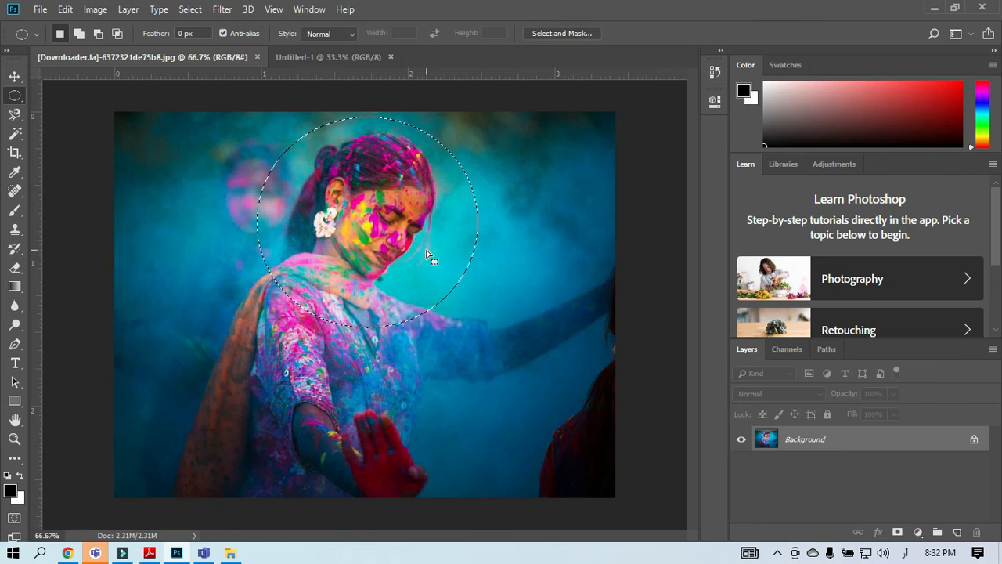
Copy the feathered head selection into the red Untitled-1 document as a new layer
left_click(298, 54)
left_click(360, 265)
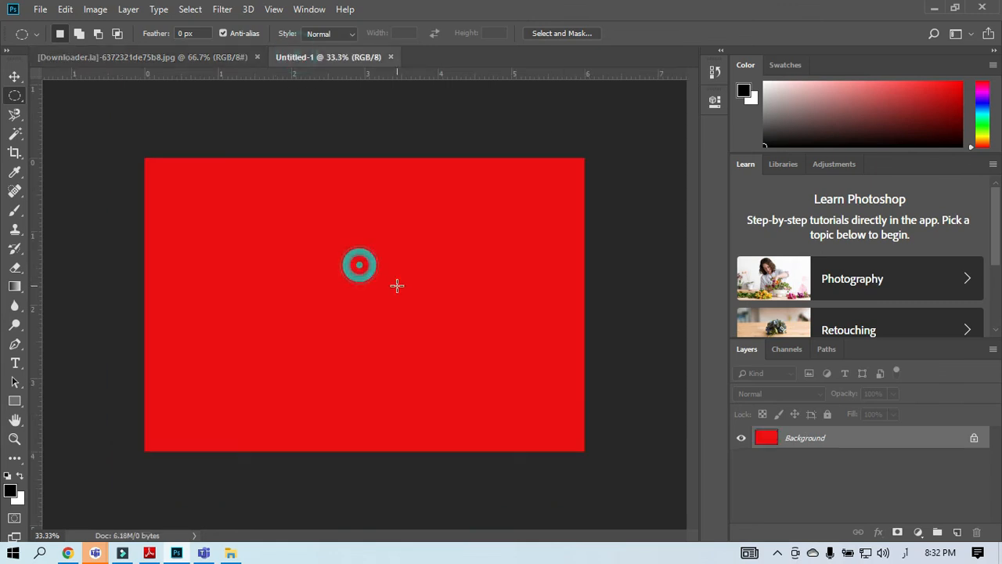
key("ctrl+v")
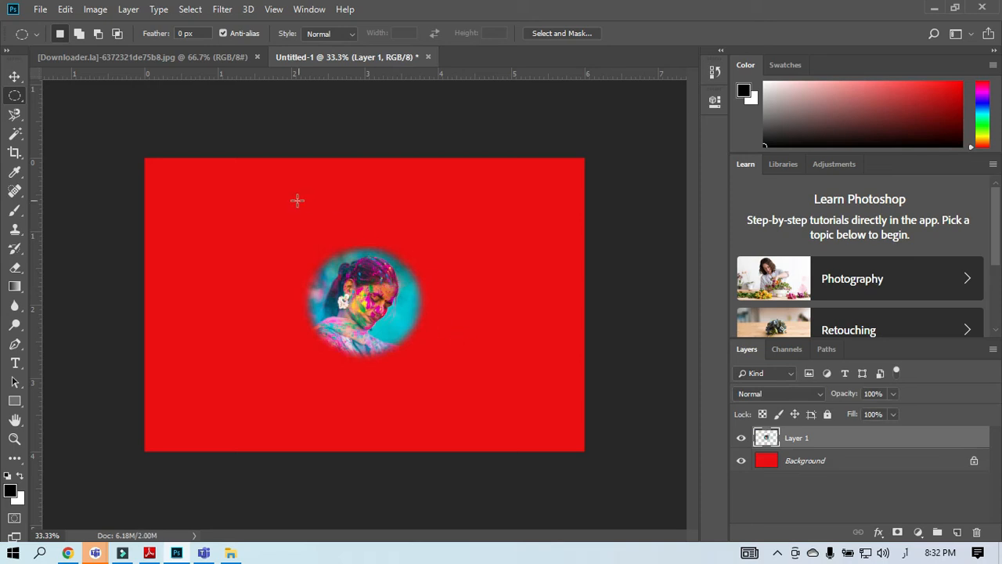
Examine the pasted portrait's feathered edge against the red background at 200% with the Move tool active
left_click(15, 76)
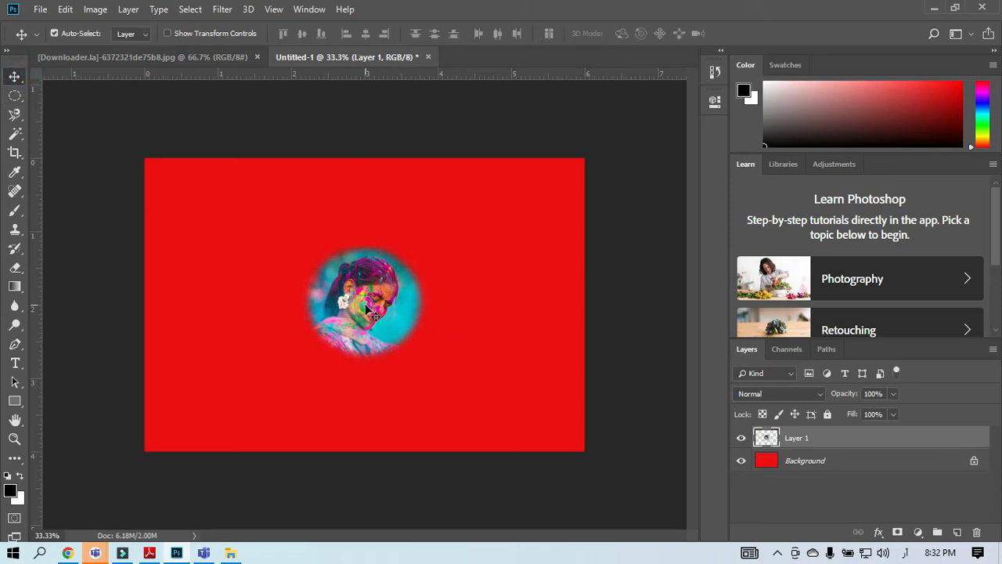
key("ctrl+plus")
key("ctrl+plus")
key("ctrl+plus")
key("ctrl+plus")
key("ctrl+plus")
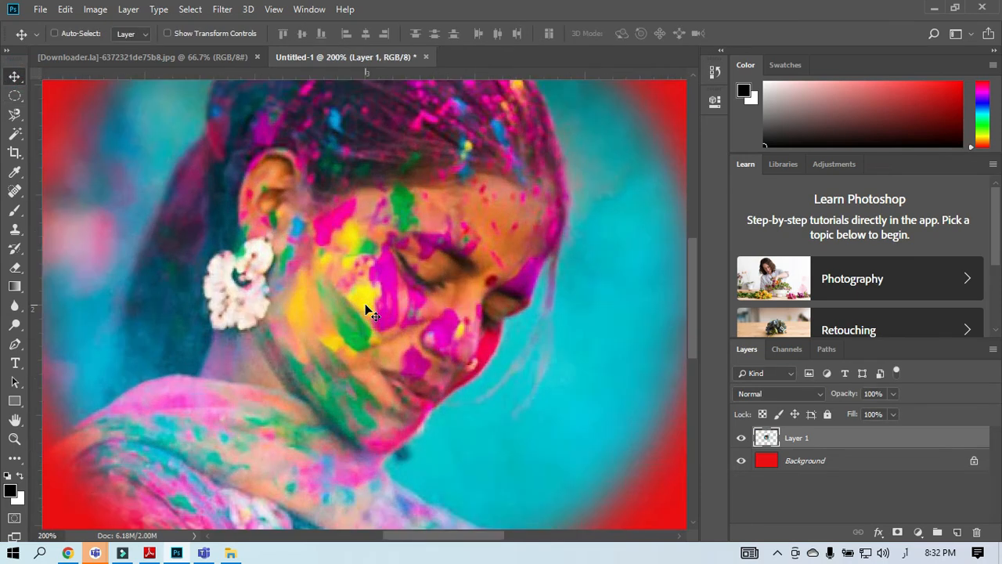
Close the Untitled-1 document without saving its changes, and close the source portrait image as well
key("ctrl+minus")
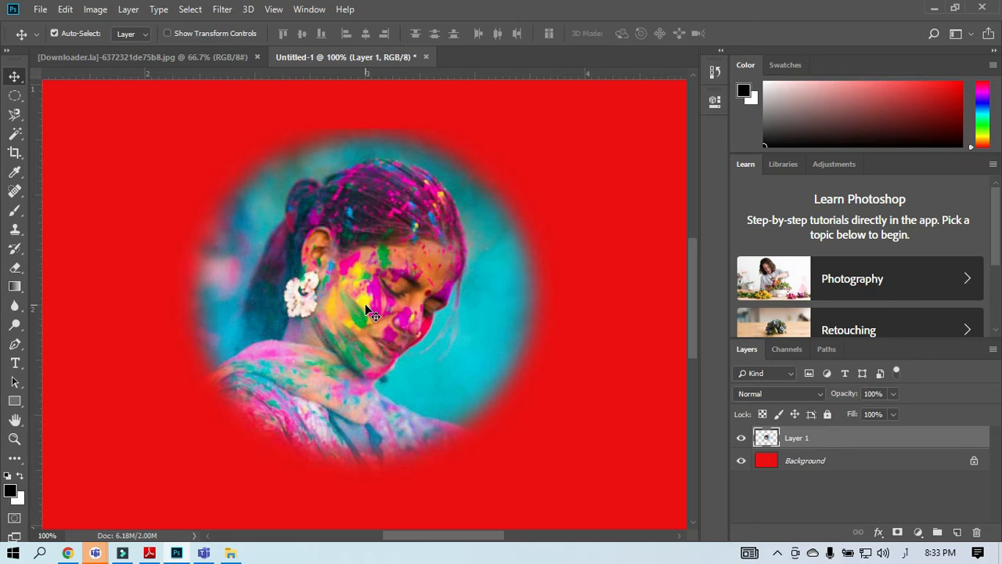
key("ctrl+minus")
key("ctrl+minus")
key("ctrl+minus")
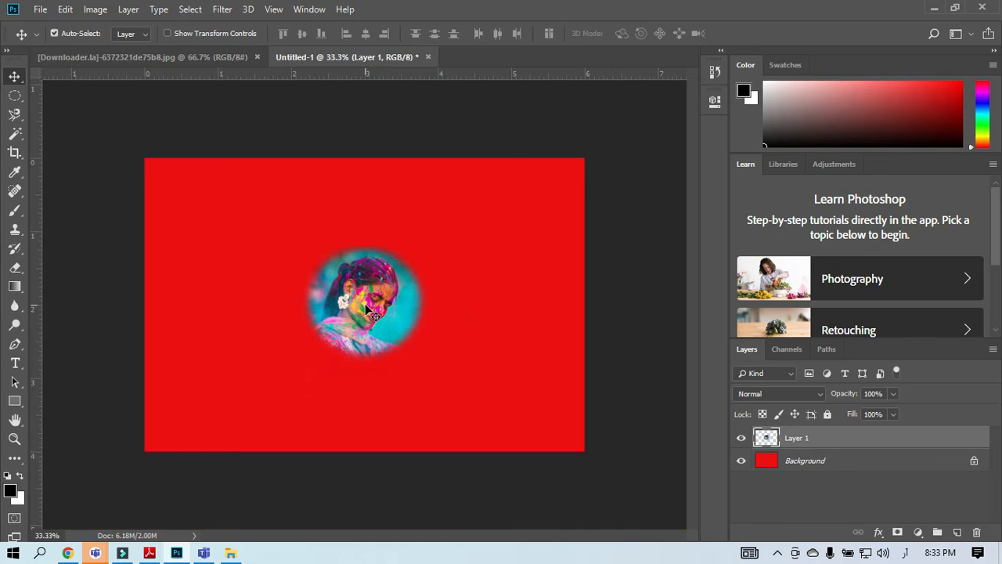
left_click(427, 57)
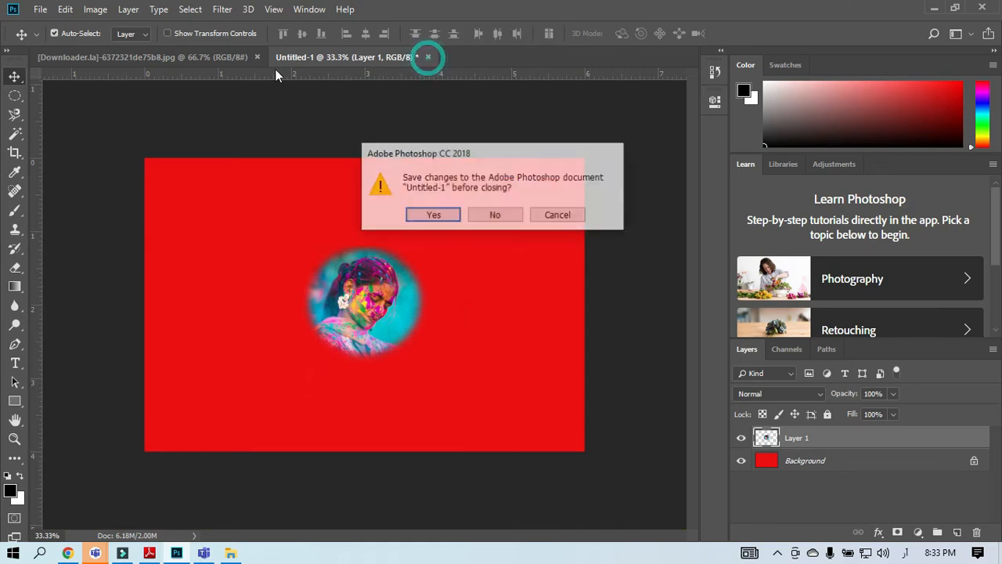
left_click(495, 216)
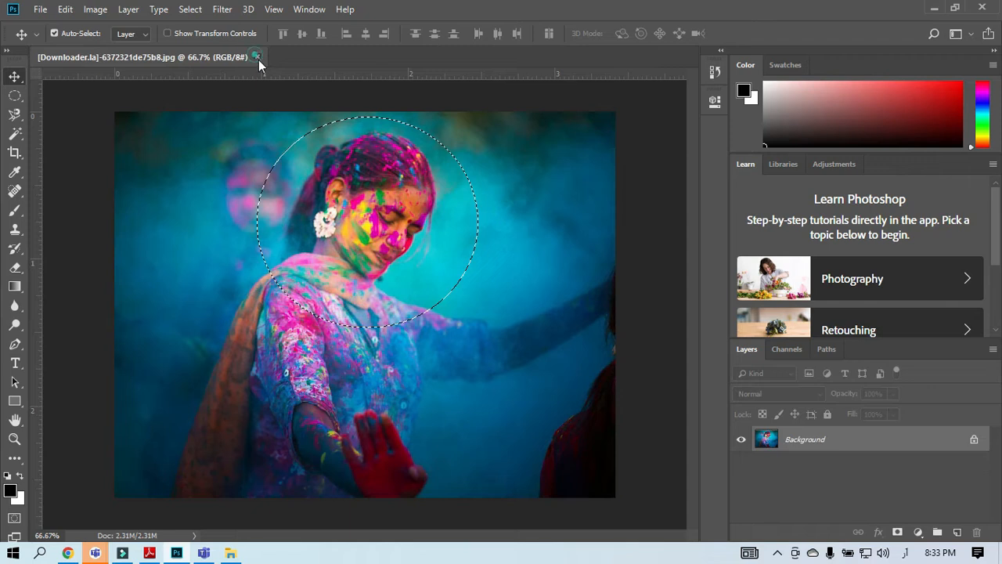
left_click(256, 57)
Open the grayscale soccer ball image and place a horizontal and a vertical guide crossing at the ball's centre
left_click(369, 192)
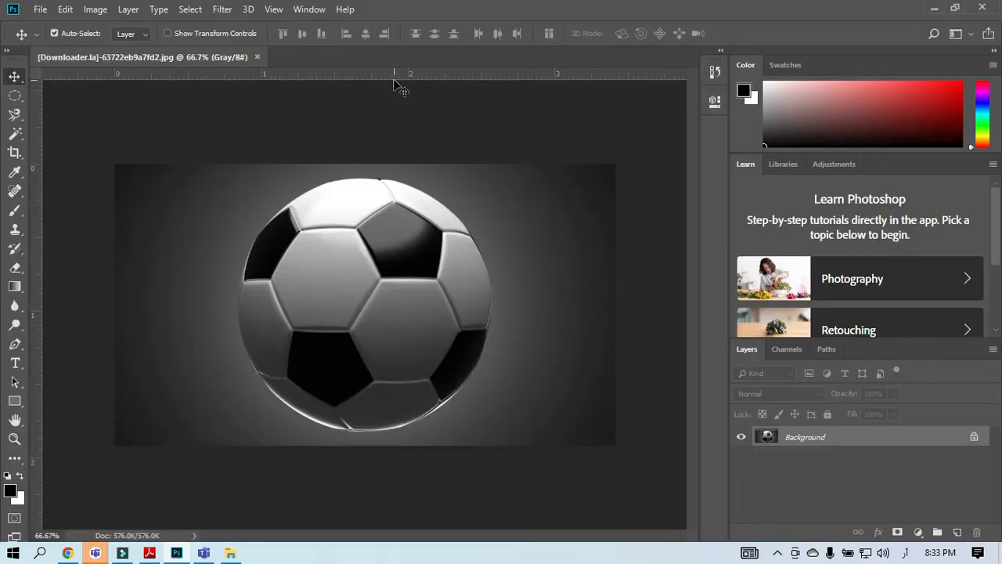
left_click_drag(387, 73, 375, 308)
left_click_drag(33, 306, 361, 315)
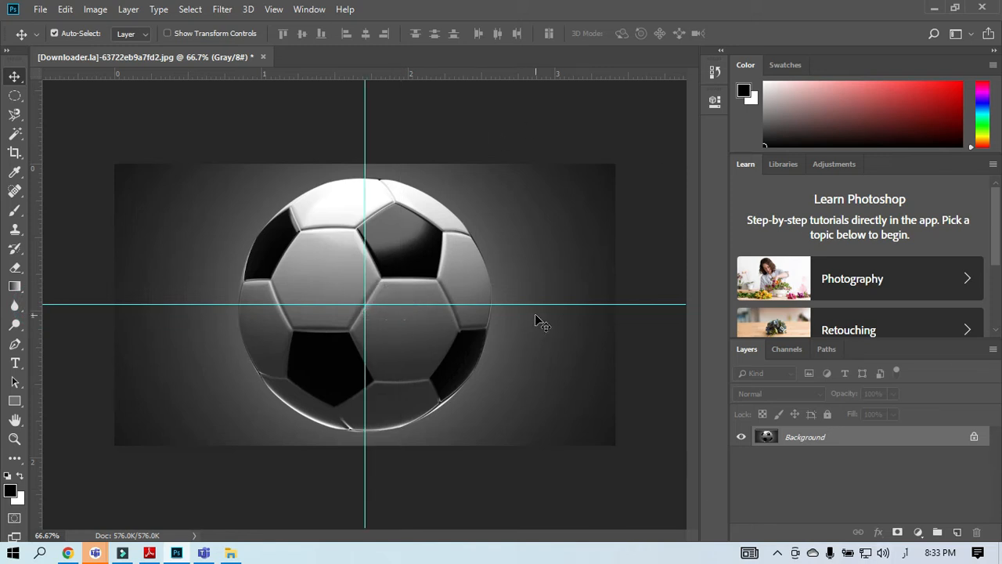
Draw a circular Elliptical Marquee selection around the soccer ball, centred on the crossing of the guides
left_click(17, 96)
left_click(66, 110)
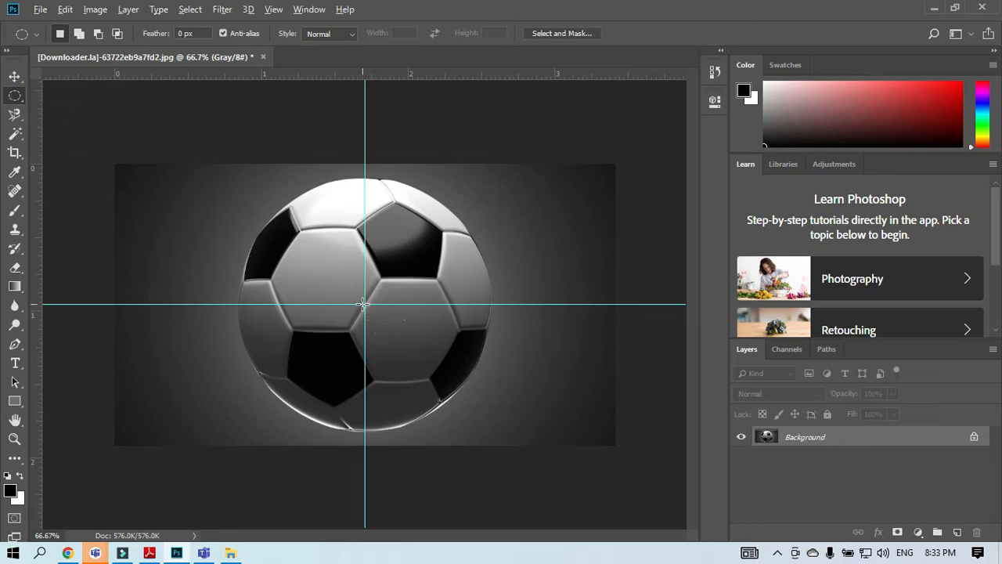
left_click_drag(365, 307, 489, 466)
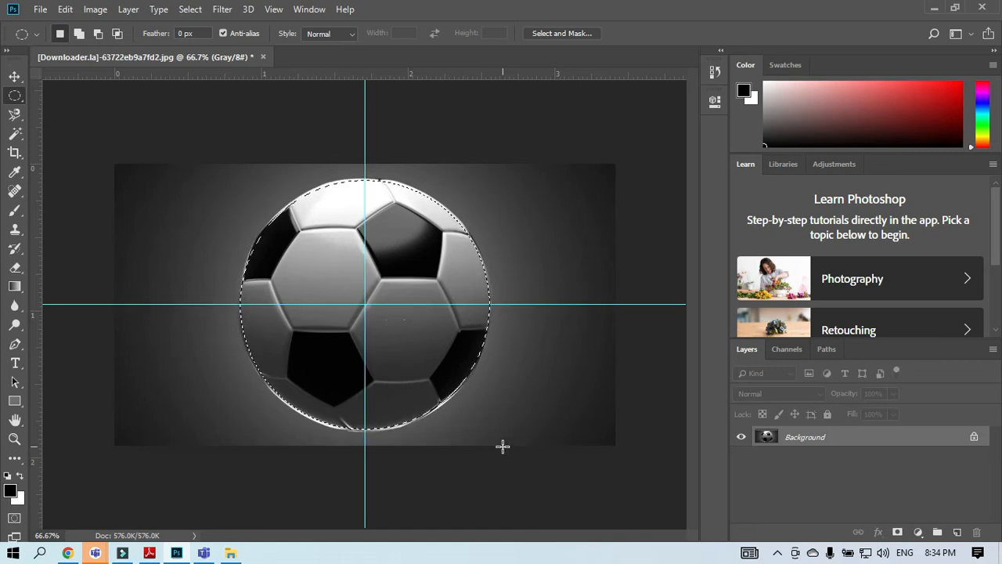
Feather the circular ball selection with a radius of 3 pixels
left_click(184, 8)
left_click(196, 218)
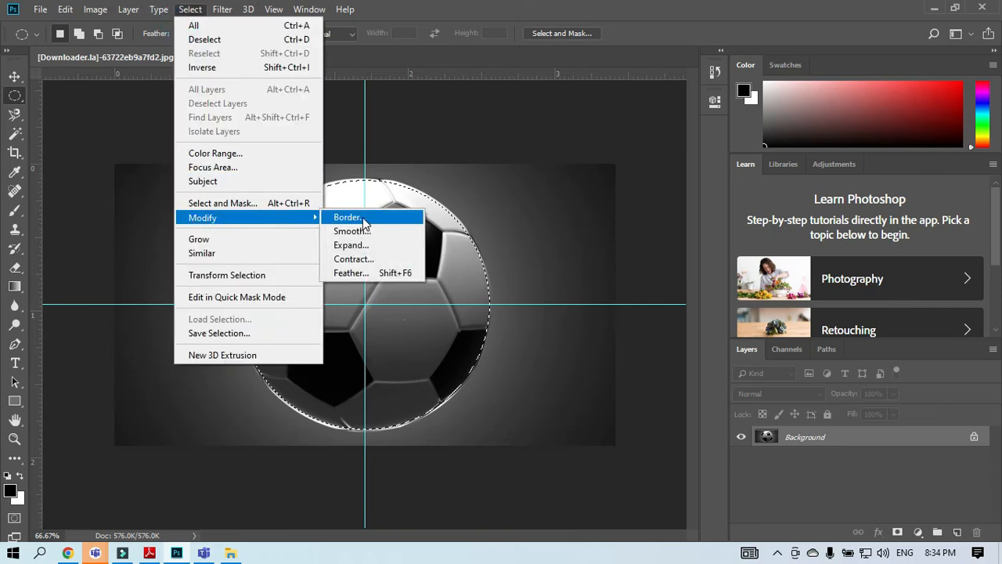
left_click(367, 272)
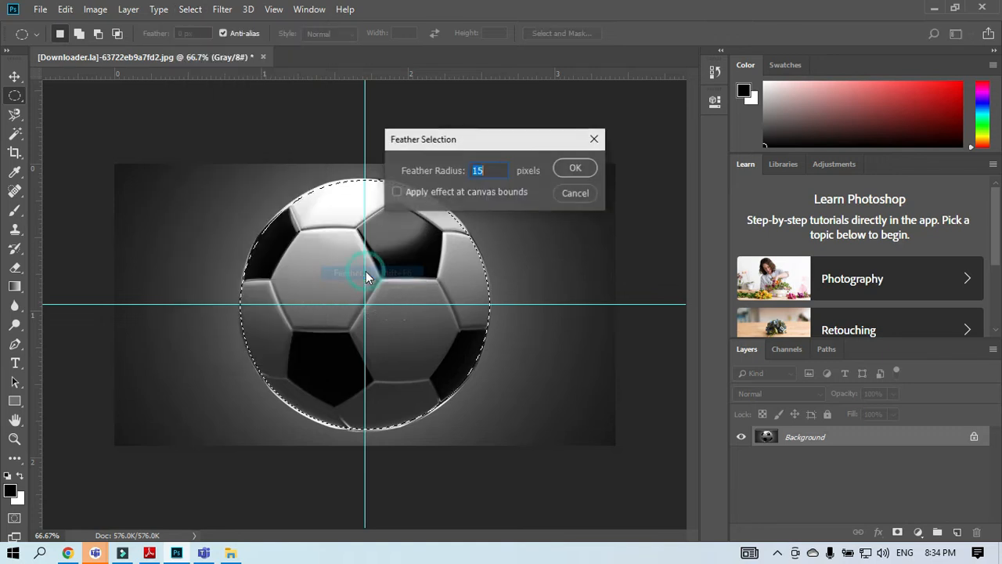
left_click(474, 173)
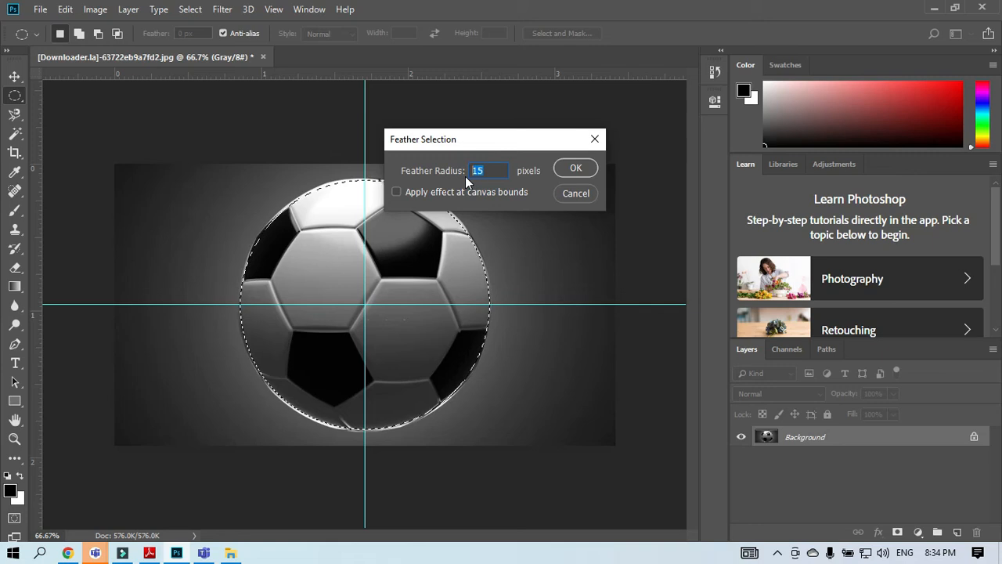
type("2")
key("BackSpace")
type("3")
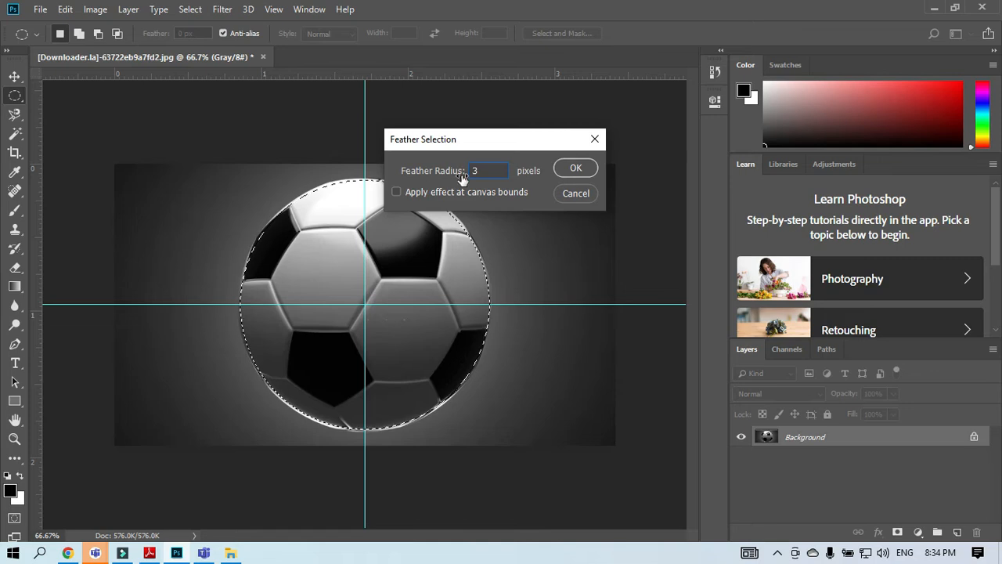
left_click(565, 172)
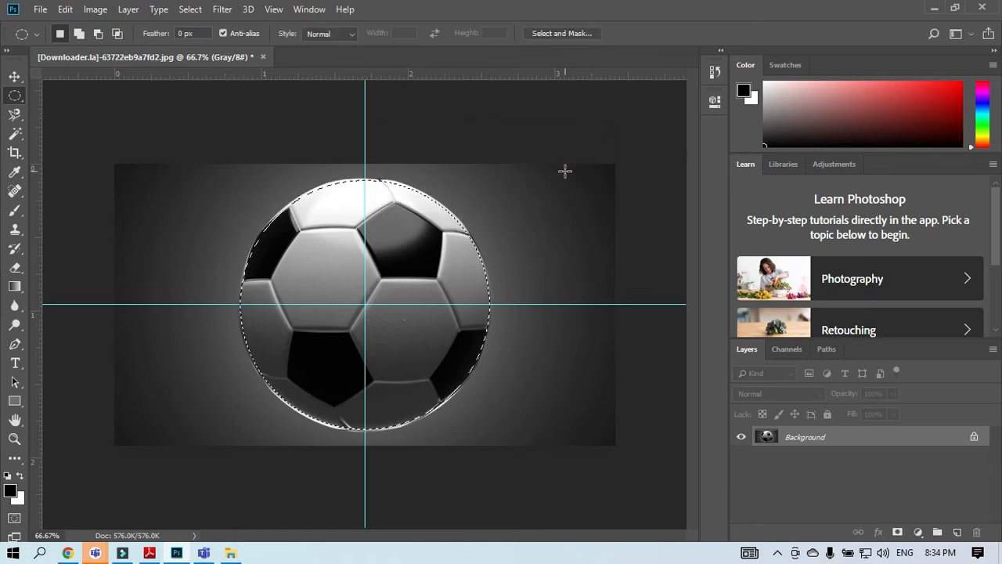
Move the feathered ball selection up and to the right within the image
left_click(15, 77)
left_click_drag(384, 304, 472, 251)
key("ctrl+z")
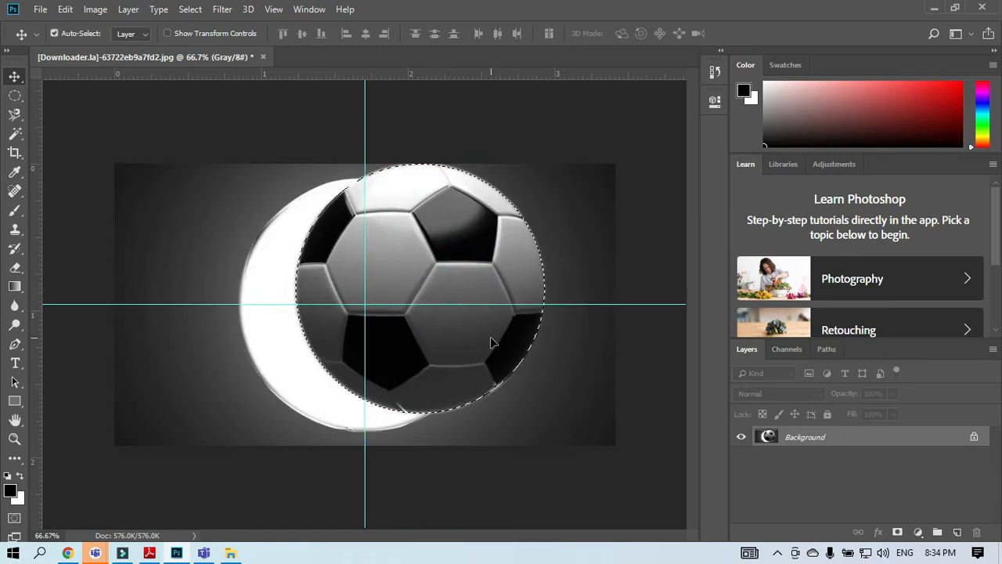
Examine the softened edges of the moved ball up close without the selection outline
key("ctrl+plus")
key("ctrl+plus")
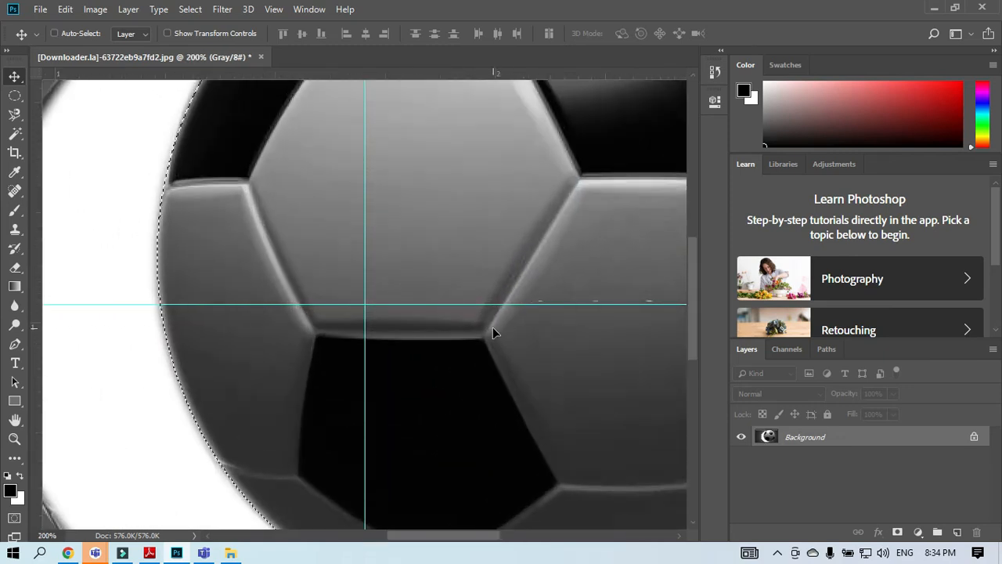
key("ctrl+d")
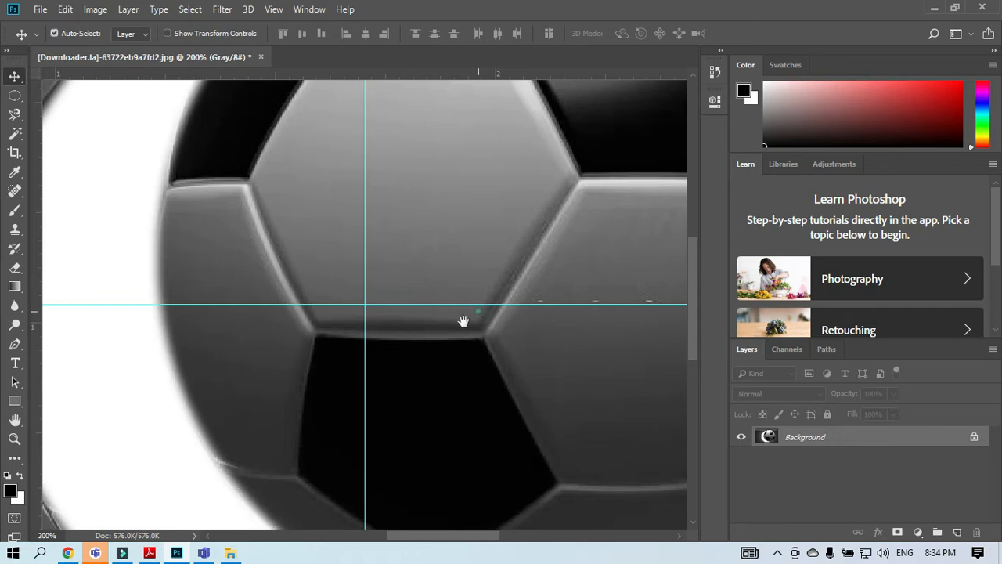
left_click_drag(463, 321, 428, 340)
key("ctrl+plus")
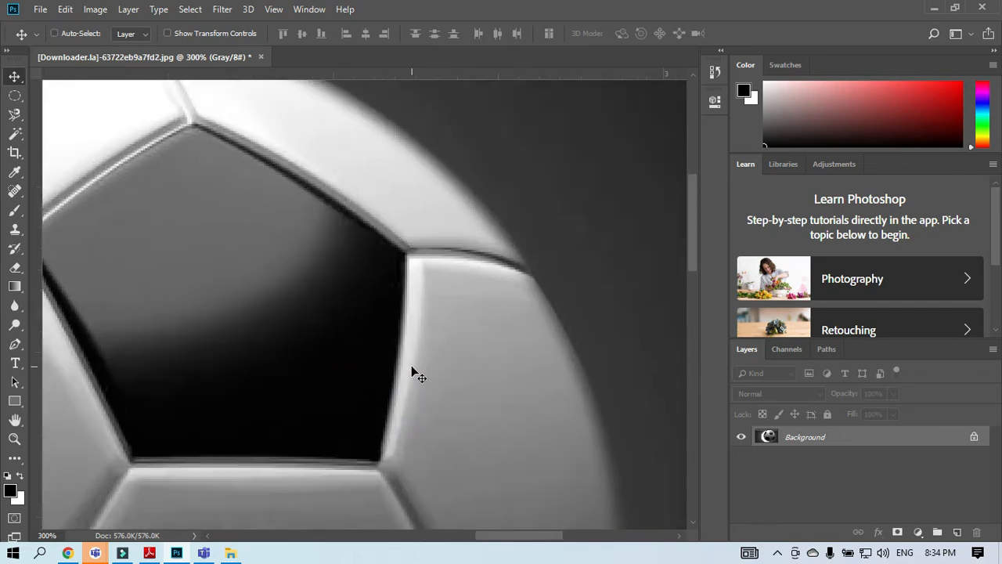
key("ctrl+plus")
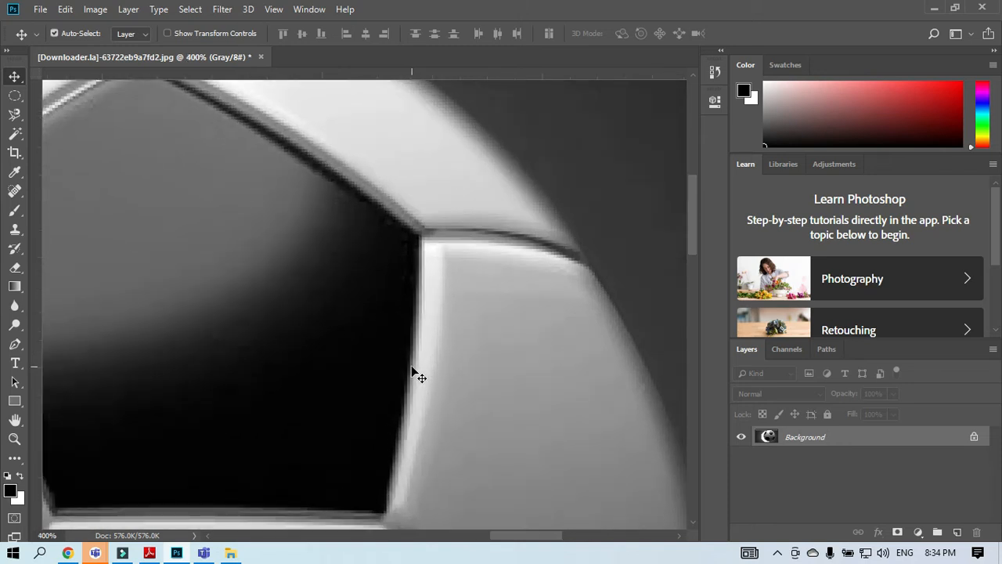
key("ctrl+minus")
key("ctrl+minus")
key("ctrl+minus")
key("ctrl+minus")
key("ctrl+minus")
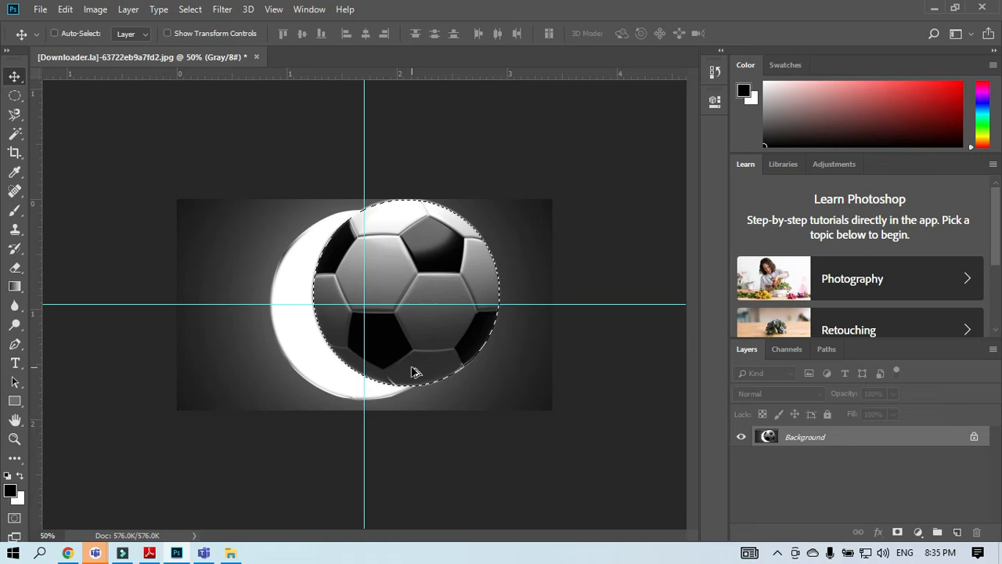
Undo the move of the ball and remove the selection around it
key("ctrl+z")
key("ctrl")
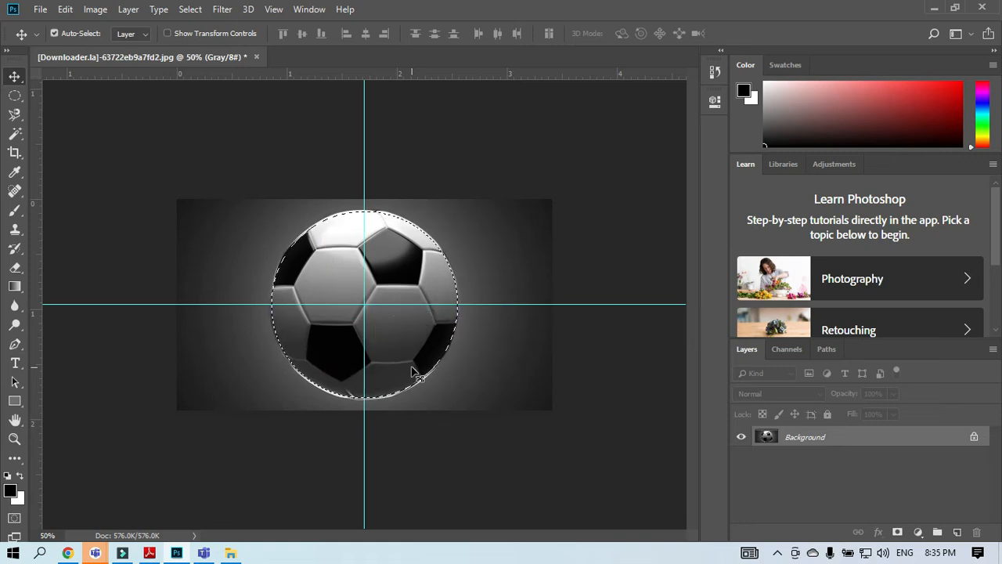
key("ctrl")
key("ctrl+d")
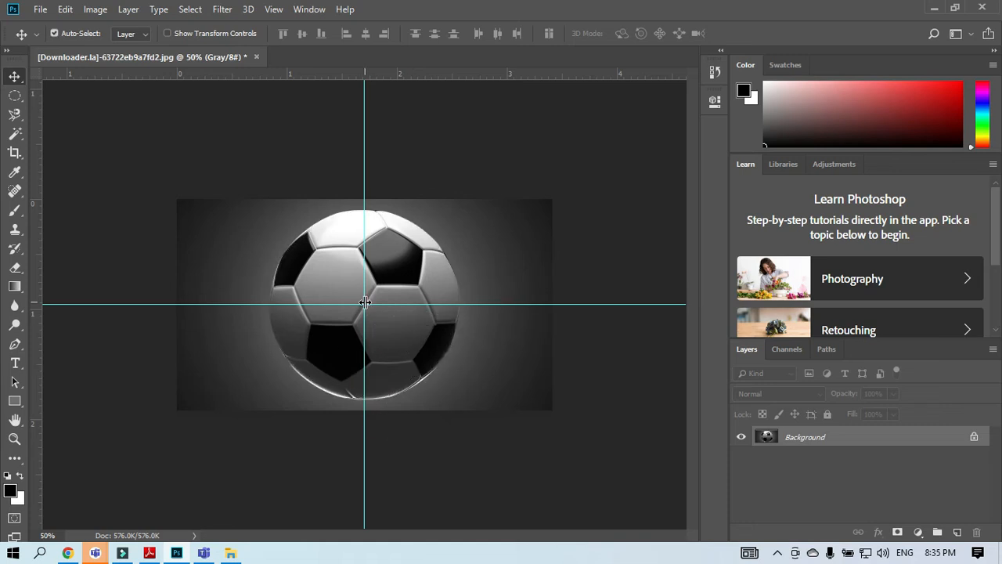
key("ctrl")
Fit the image on screen and draw a circular selection about 1.72 in wide around the ball, centred on the guide crossing
left_click(274, 11)
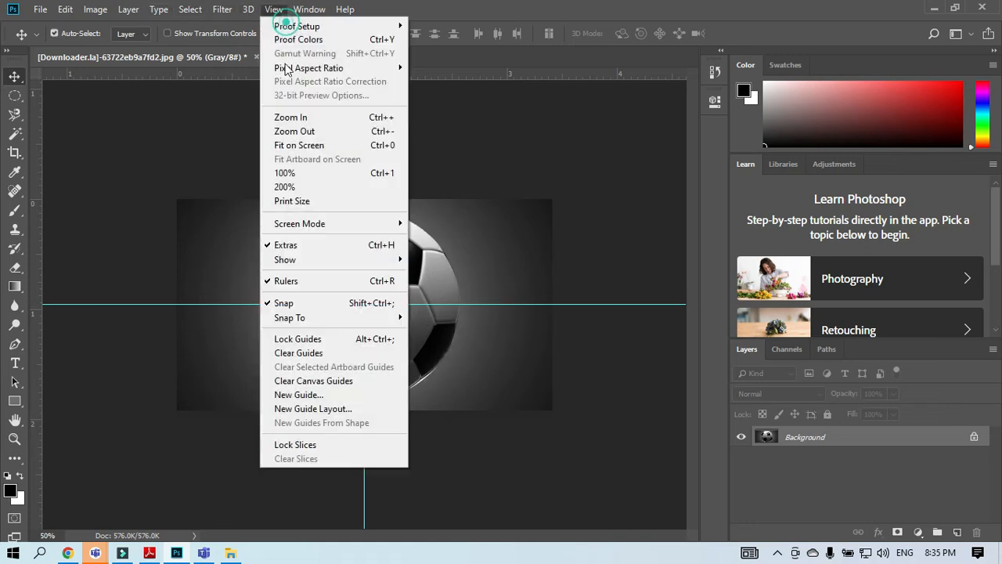
left_click(301, 146)
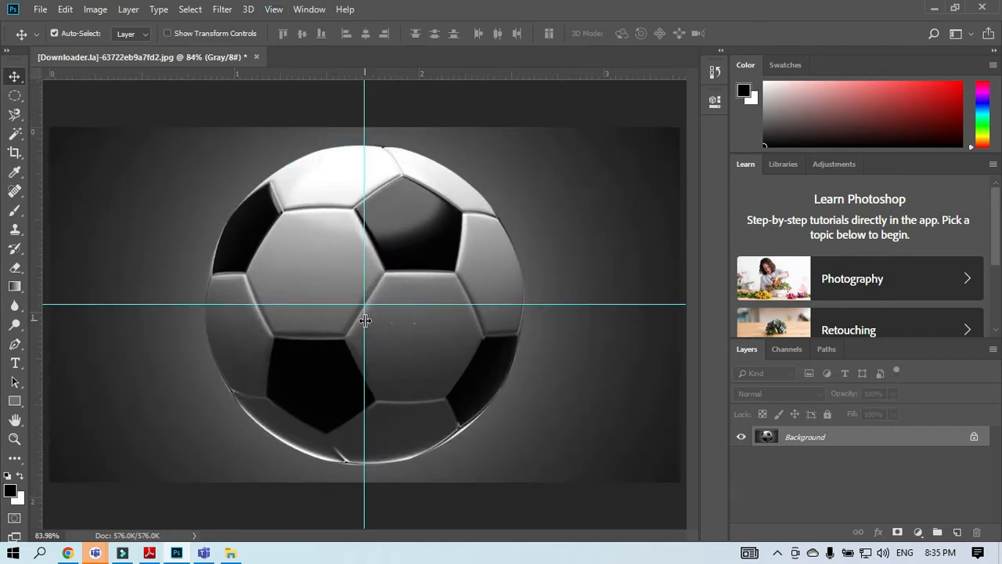
left_click(20, 90)
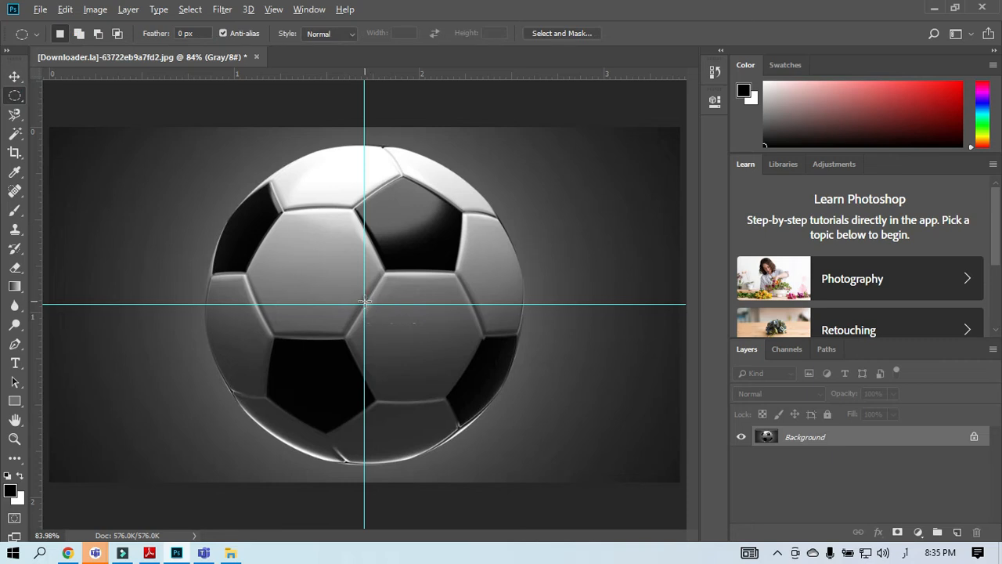
left_click_drag(365, 304, 522, 496)
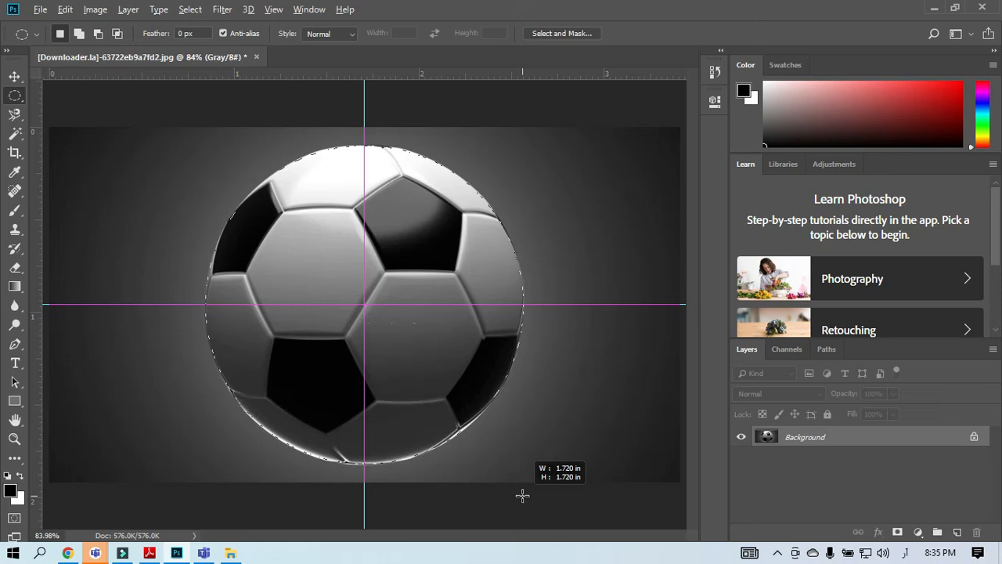
left_click_drag(522, 496, 523, 495)
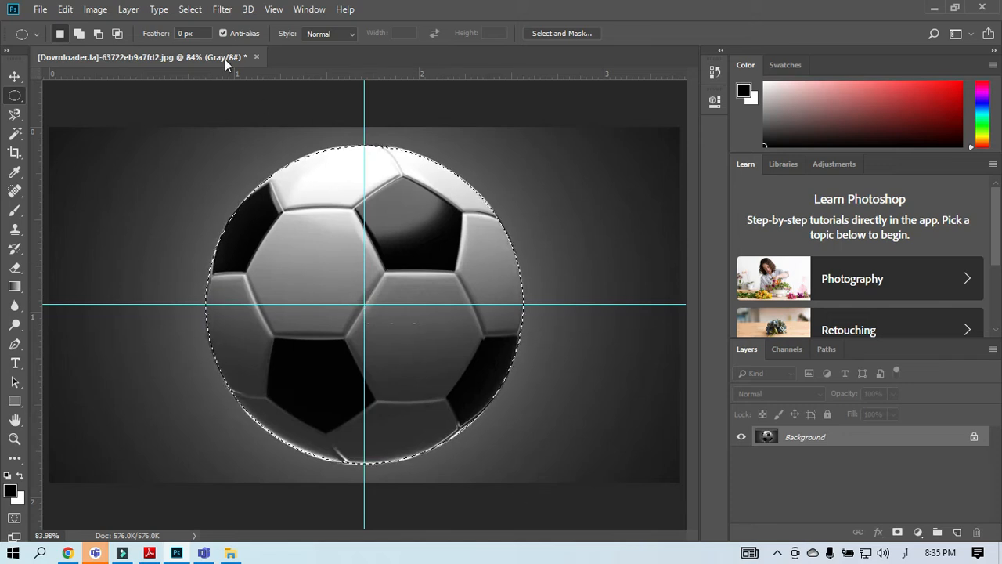
left_click(190, 11)
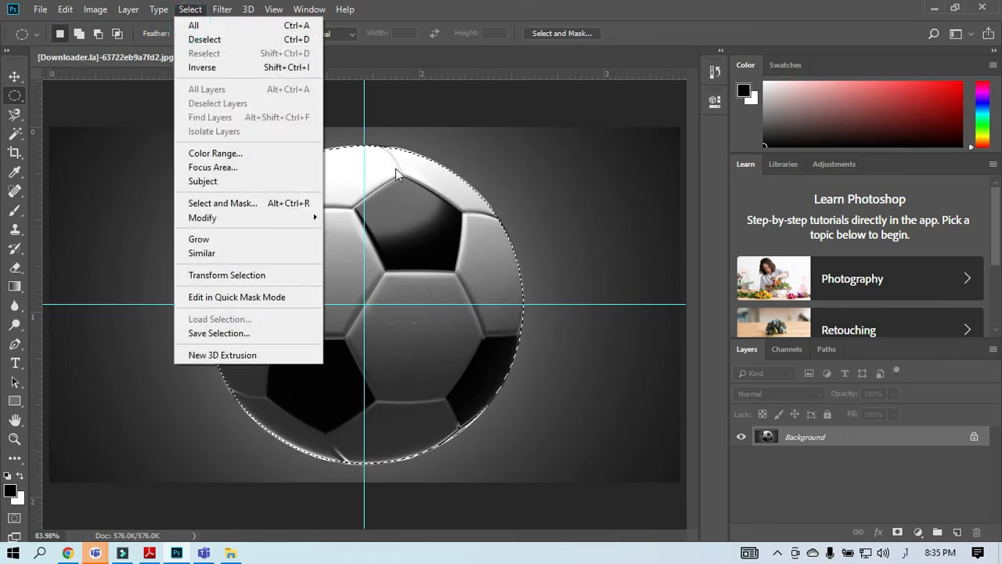
left_click(428, 248)
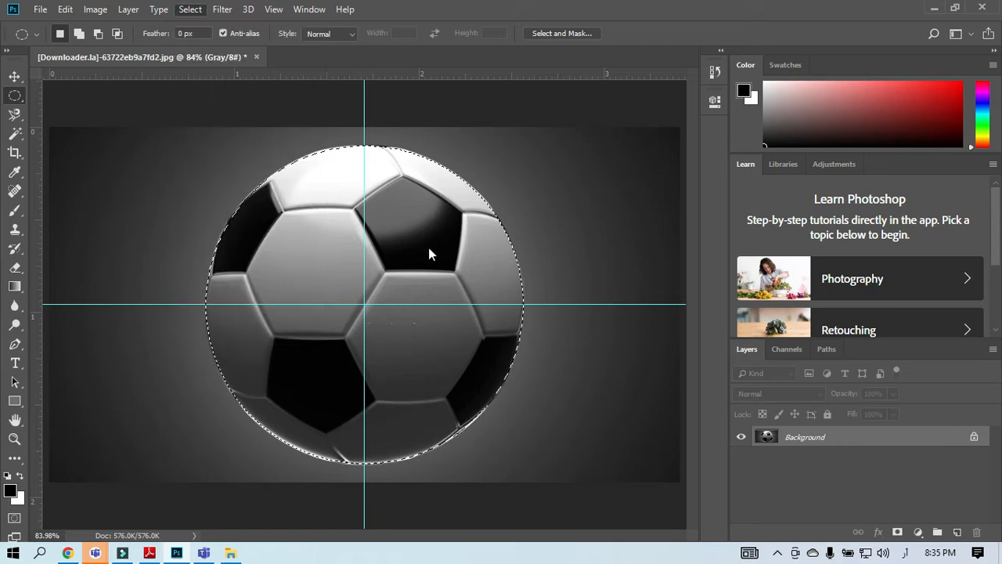
right_click(429, 248)
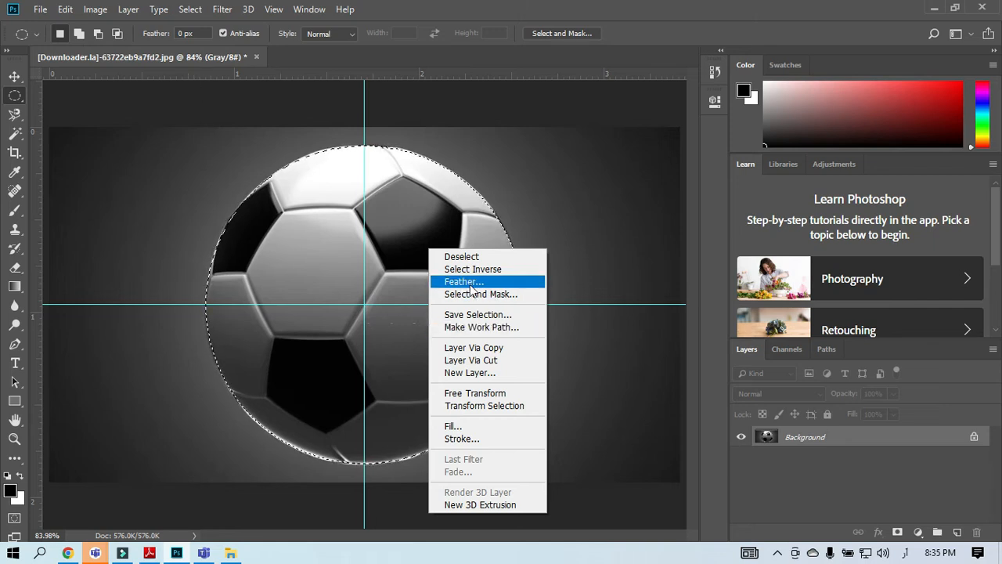
left_click(197, 12)
Contract the circular selection around the ball by 5 pixels
left_click(190, 10)
mouse_move(245, 218)
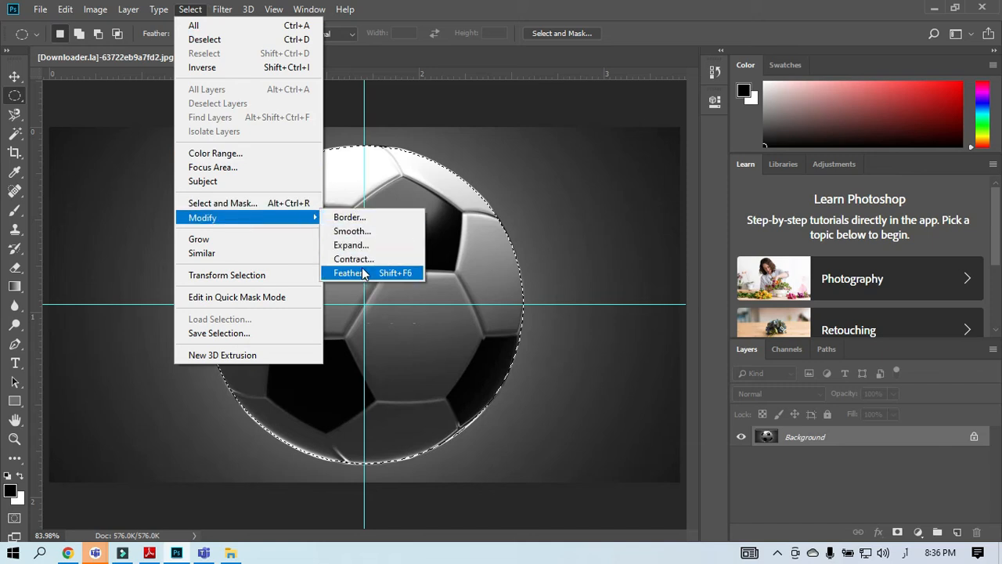
left_click(365, 261)
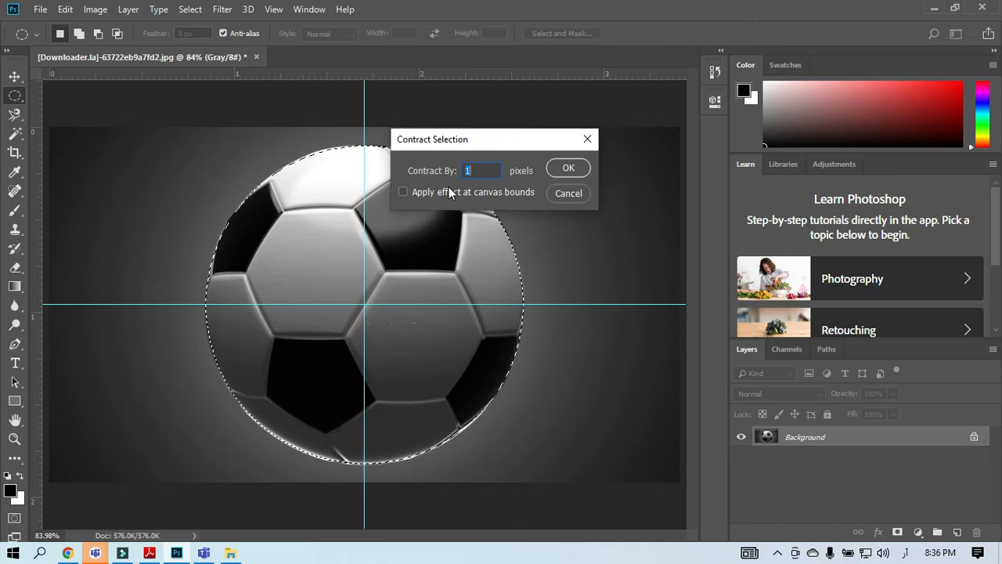
left_click(471, 170)
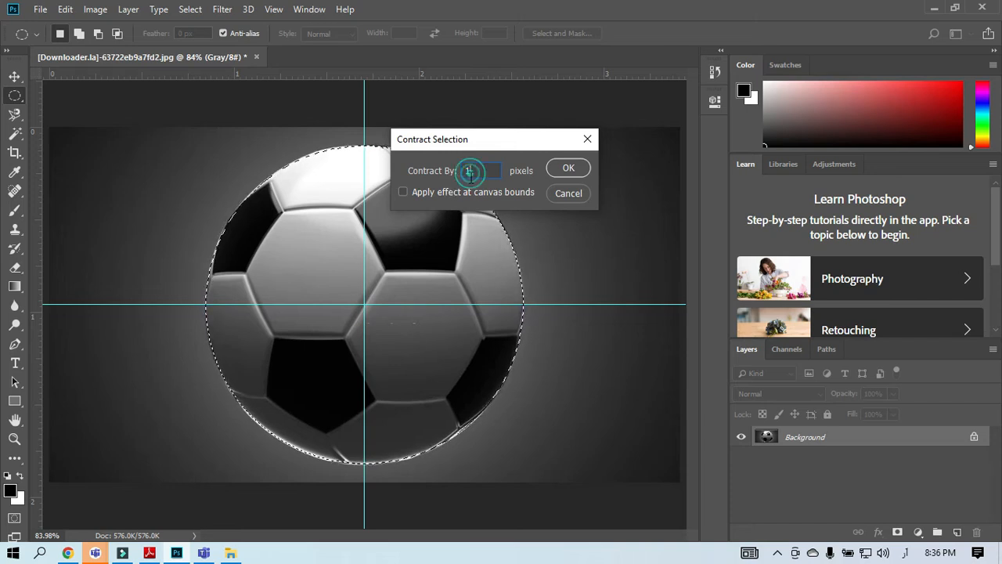
type("5")
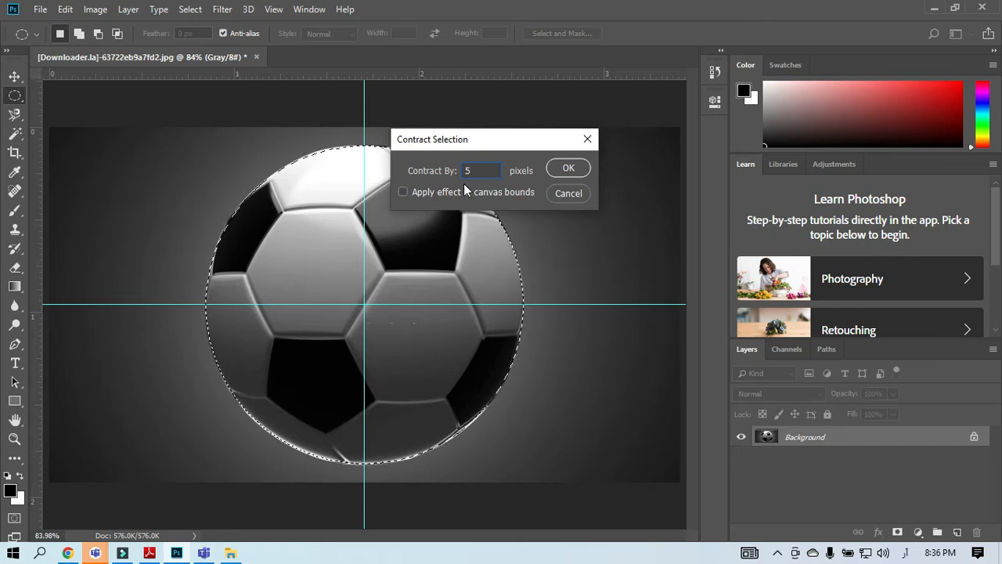
left_click(558, 168)
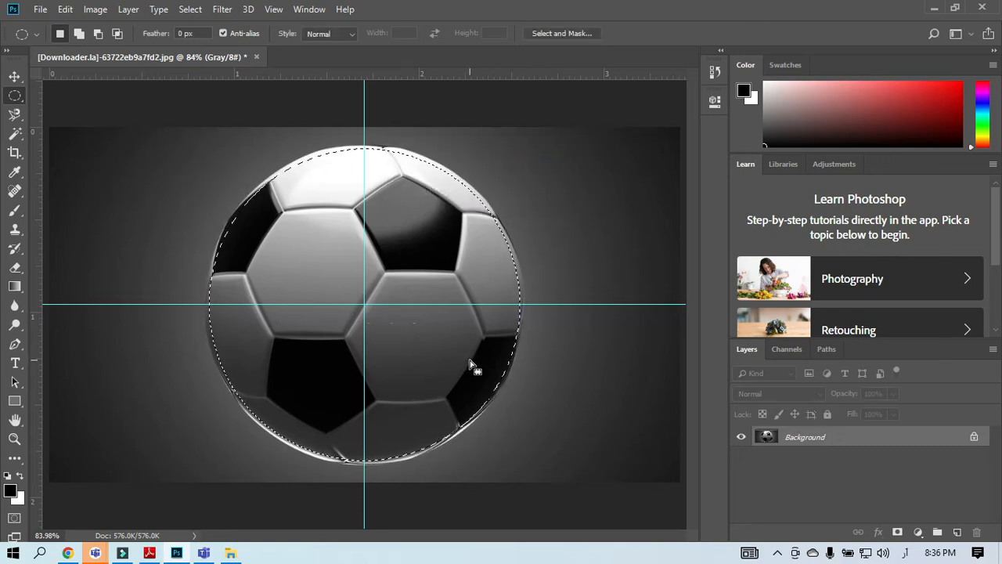
Examine up close how the contracted selection outline follows the ball's upper-left edge
key("ctrl+plus")
key("ctrl+plus")
key("ctrl+plus")
left_click_drag(298, 370, 400, 482)
left_click_drag(179, 161, 275, 365)
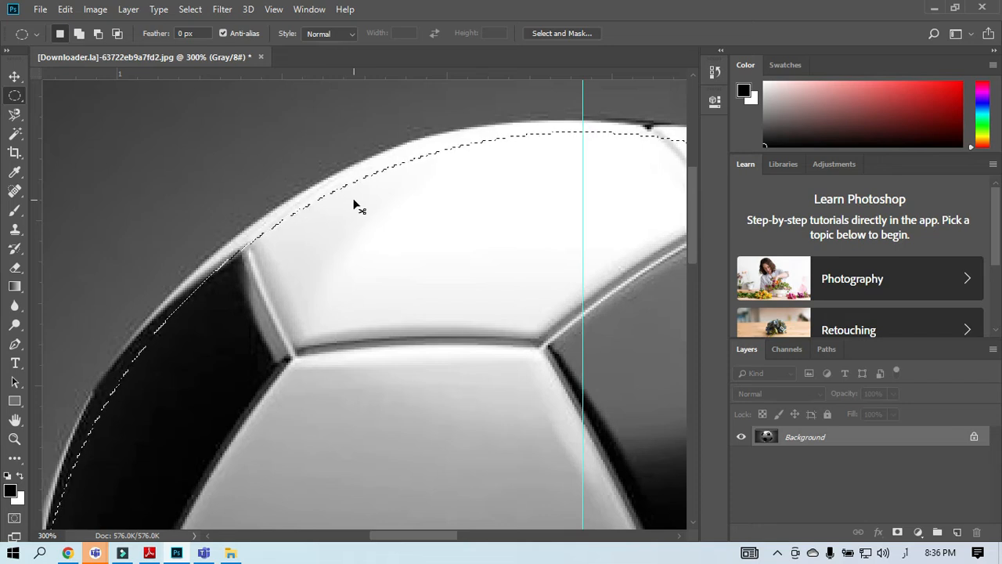
Try contracting the original circular selection around the ball by 2 pixels
left_click(201, 14)
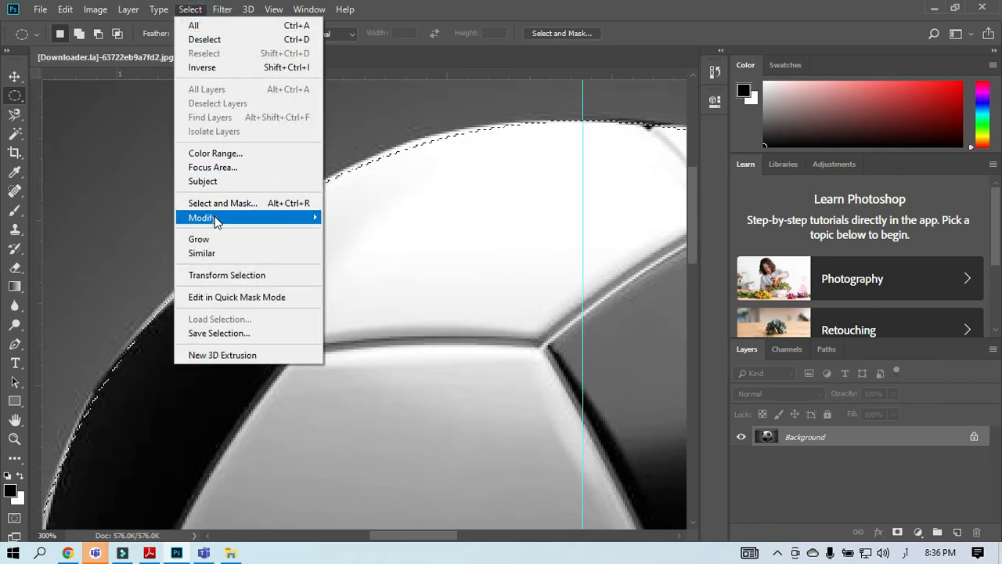
mouse_move(235, 218)
left_click(339, 257)
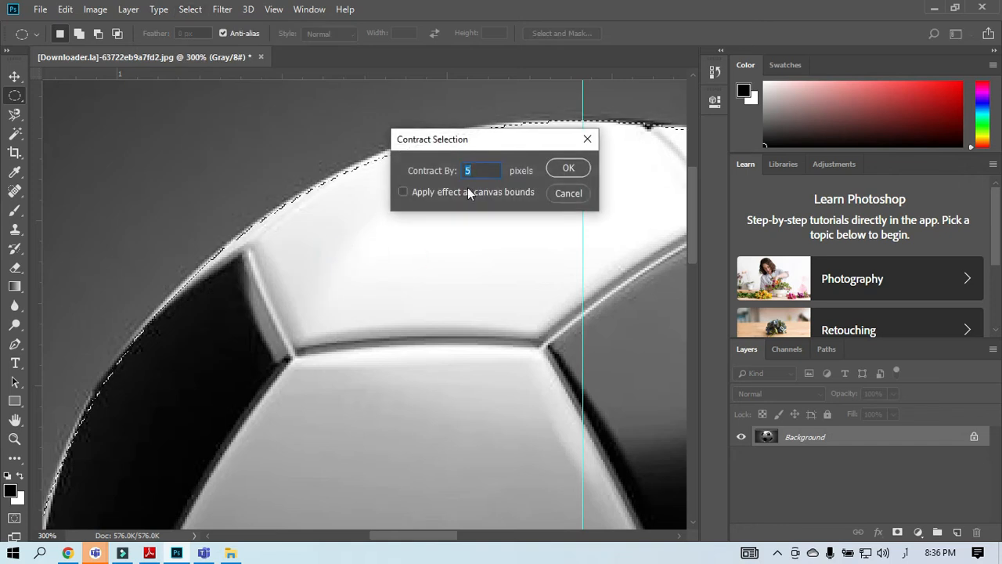
type("2")
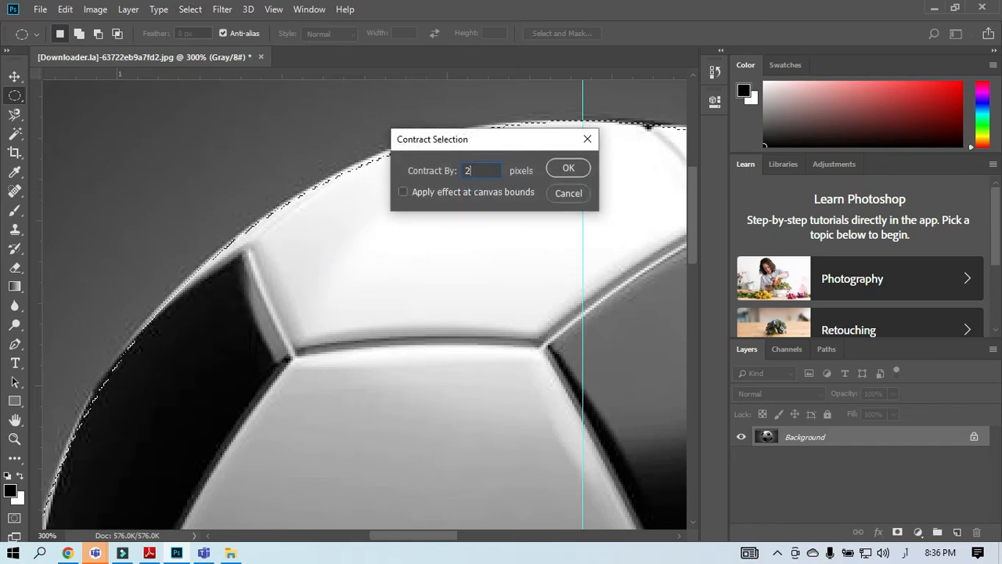
left_click(570, 167)
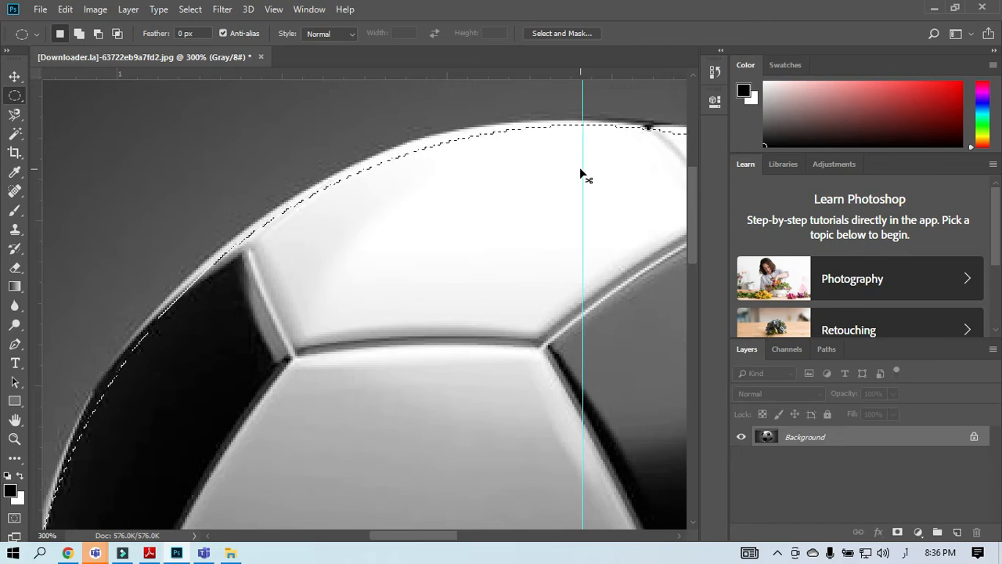
Contract the original circular selection around the ball by only 1 pixel
left_click(190, 9)
mouse_move(312, 219)
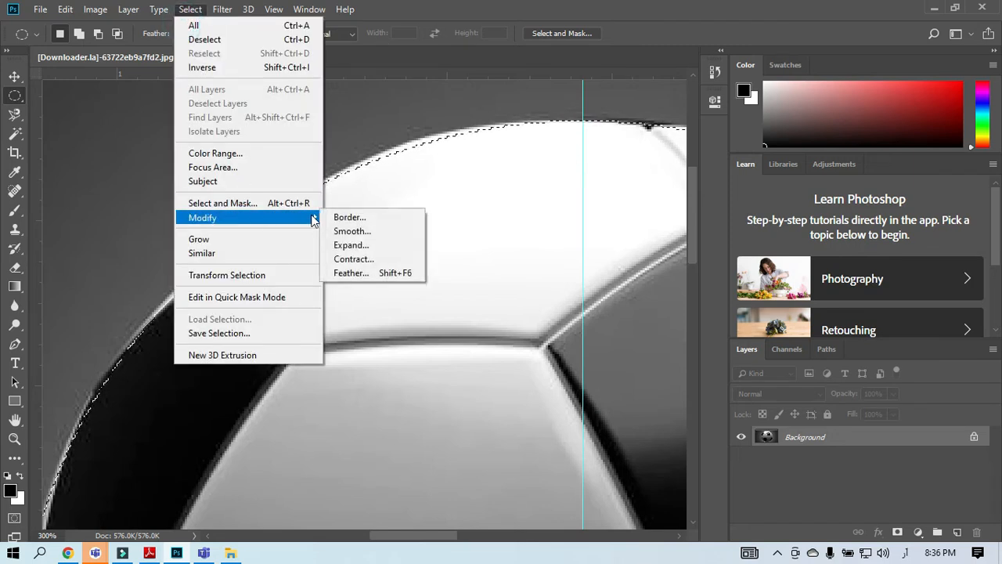
left_click(353, 258)
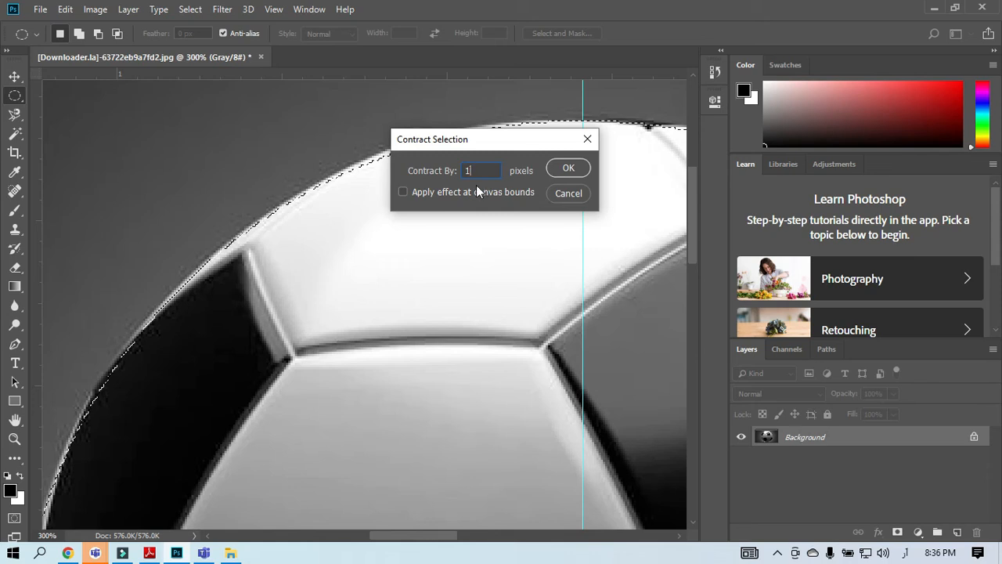
left_click(557, 168)
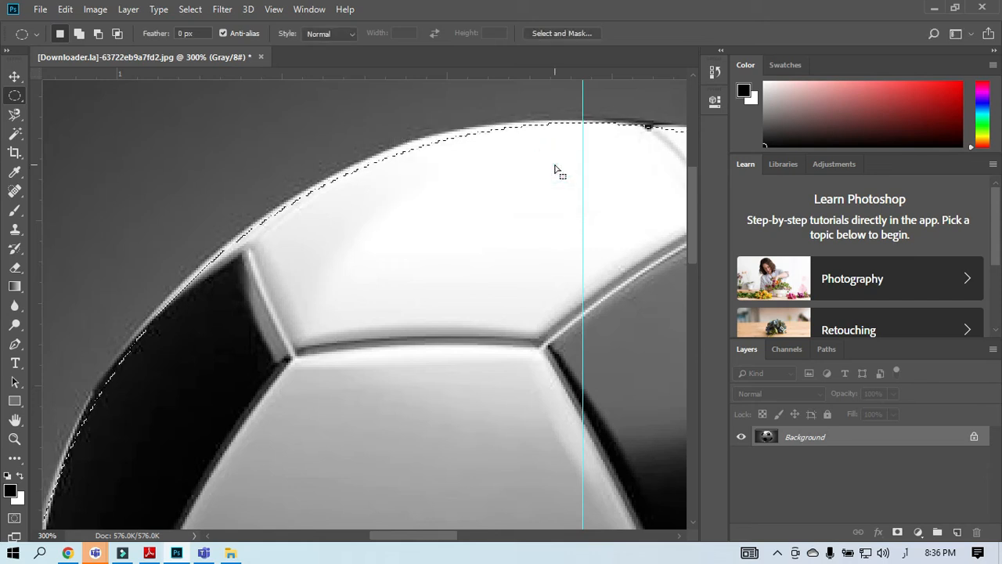
Feather the contracted ball selection with a radius of 2 pixels
left_click(188, 8)
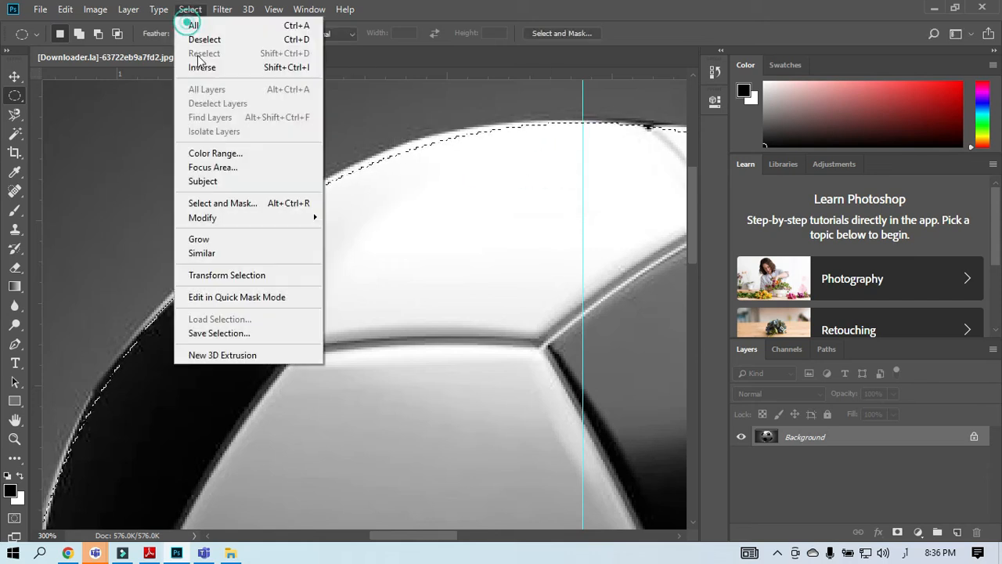
mouse_move(291, 217)
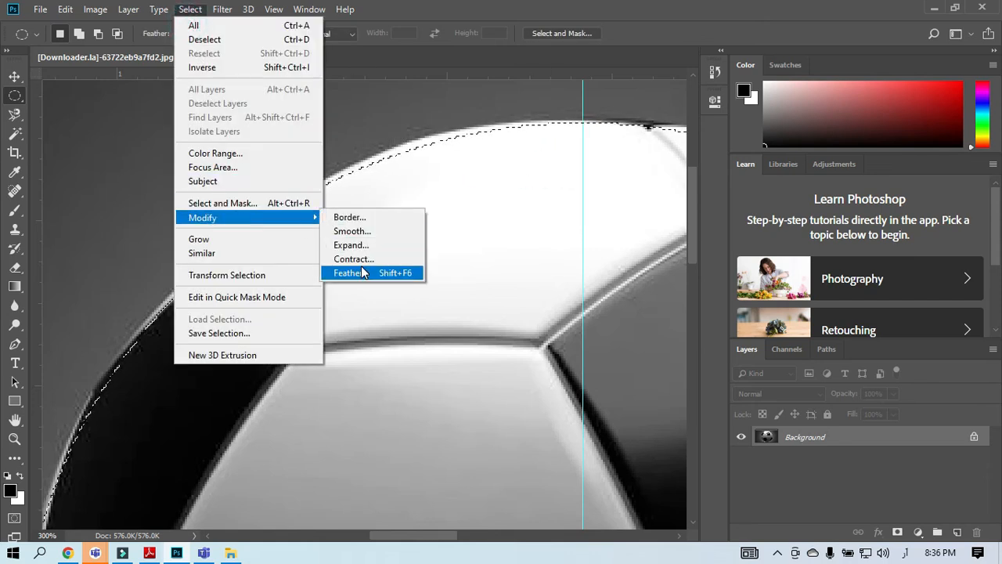
left_click(361, 270)
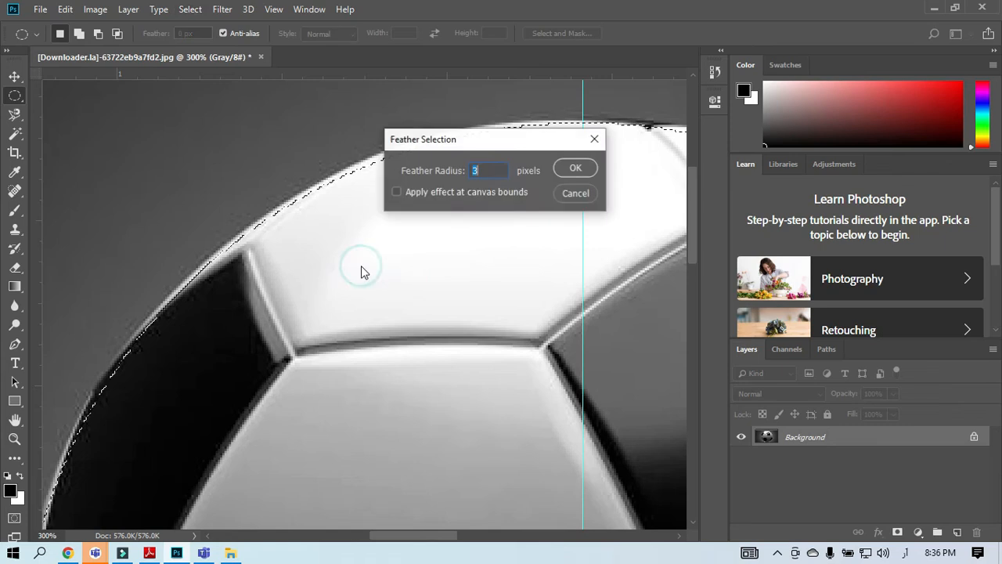
left_click(491, 171)
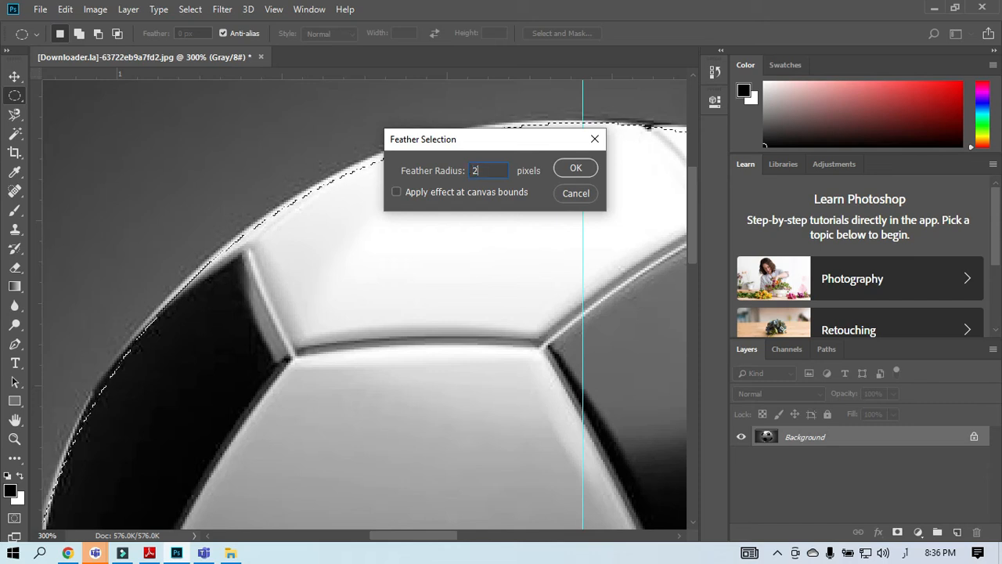
left_click(568, 169)
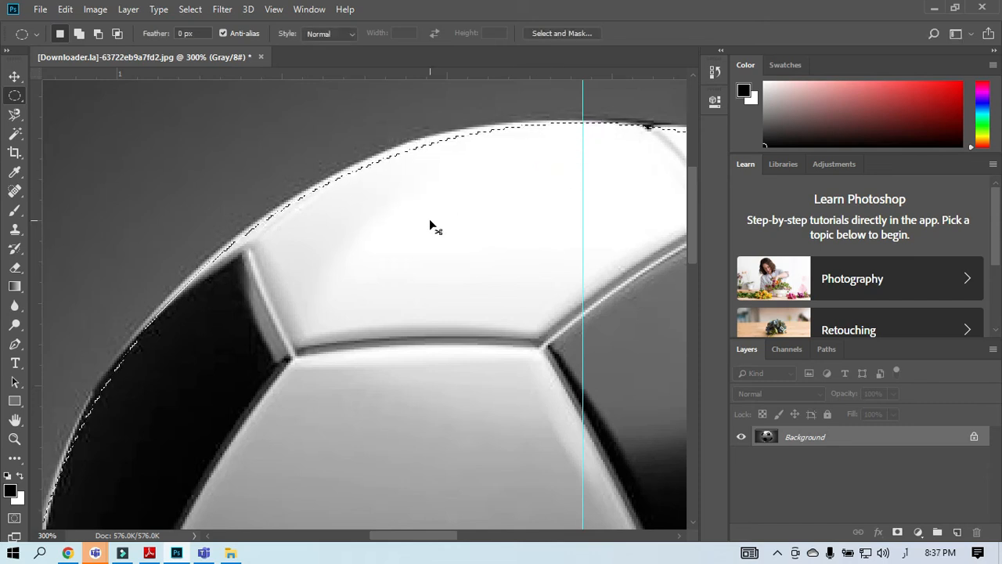
Move the selected ball a short distance left and slightly up with the Move tool
key("ctrl+minus")
key("ctrl+minus")
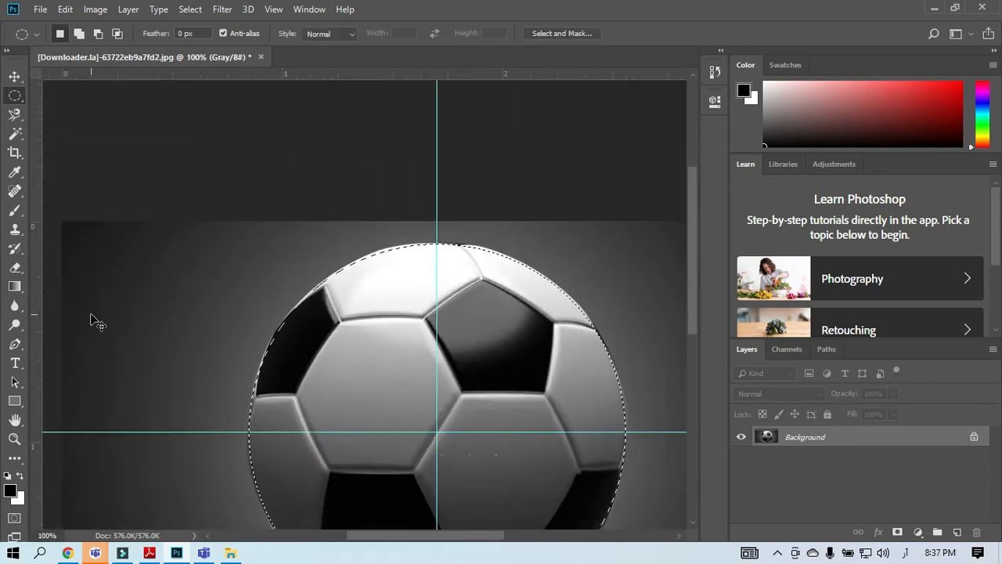
key("ctrl+plus")
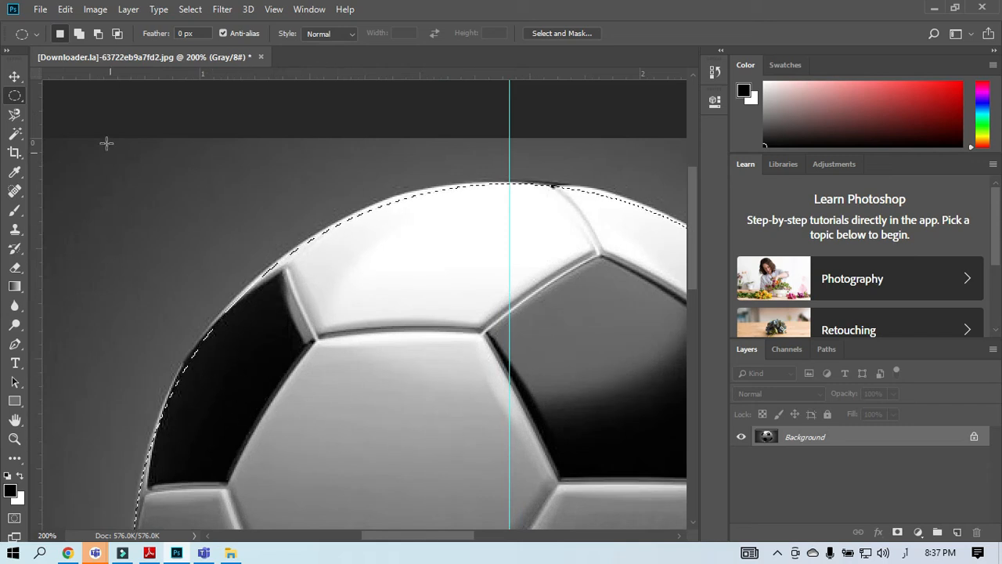
left_click(15, 76)
left_click_drag(392, 350, 314, 334)
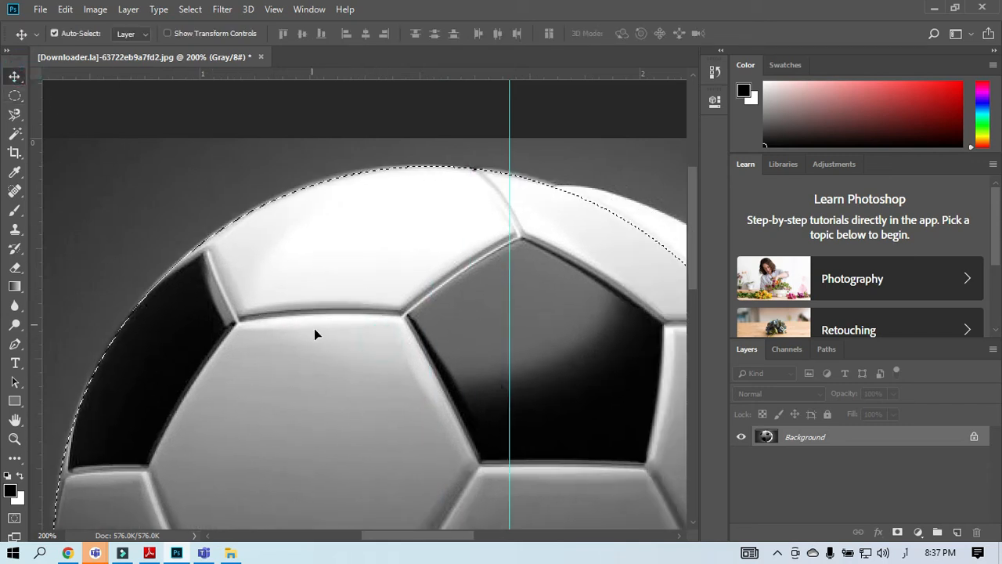
key("ctrl+minus")
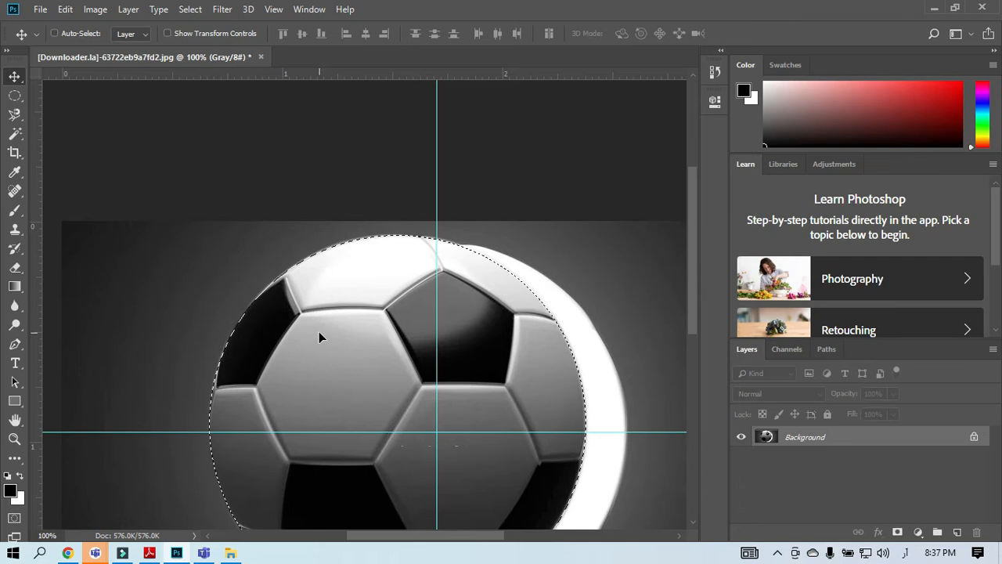
Deselect the moved ball and examine up close how softly its feathered left edge blends into the background
key("ctrl+d")
key("ctrl+plus")
key("ctrl+plus")
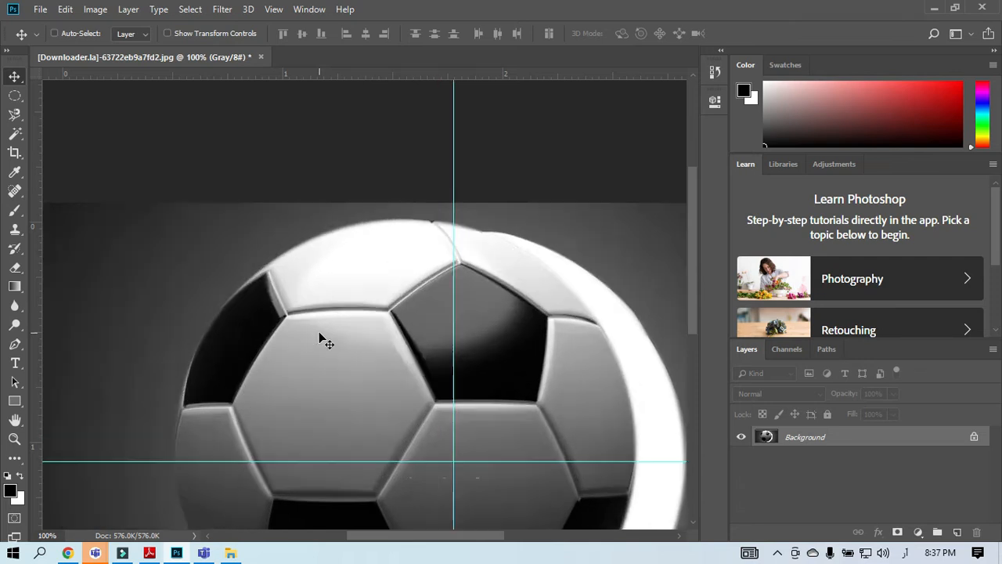
left_click_drag(197, 304, 428, 318)
mouse_move(275, 338)
left_mouse_down()
mouse_move(358, 290)
mouse_move(349, 208)
left_mouse_up()
mouse_move(246, 355)
left_mouse_down()
mouse_move(269, 358)
mouse_move(324, 135)
left_mouse_up()
left_click_drag(384, 326, 318, 311)
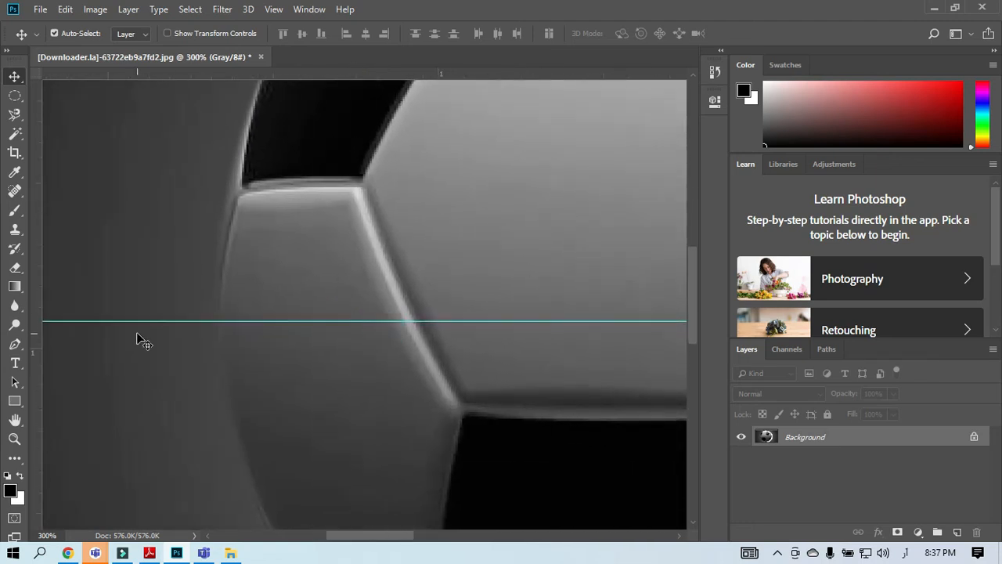
key("ctrl+minus")
key("ctrl+minus")
key("ctrl+minus")
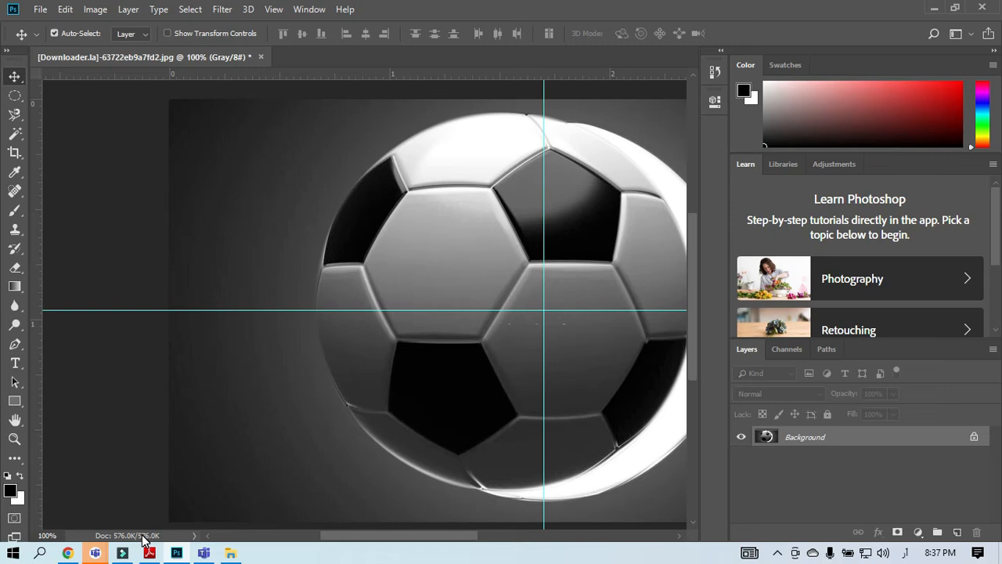
Switch to Lecture 3.pdf in Adobe Reader, view the Copy & Paste topic page, and return to Photoshop
mouse_move(149, 552)
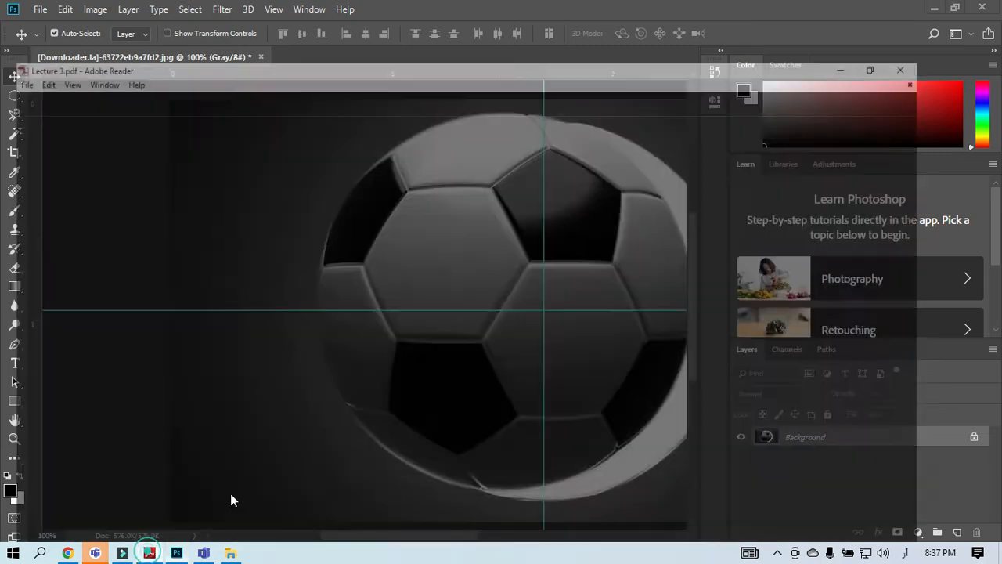
left_click(230, 499)
scroll(407, 270, "down", 1)
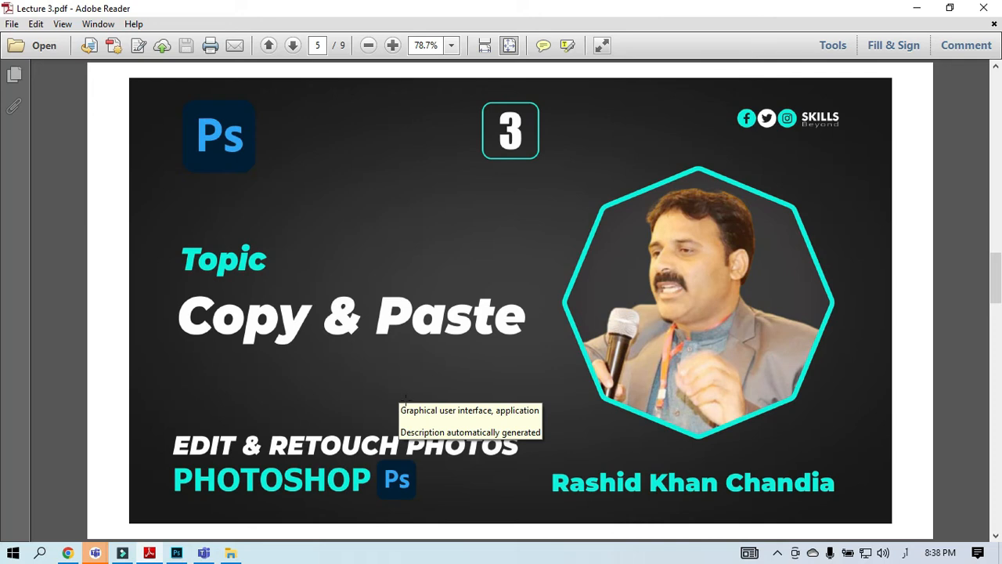
left_click(916, 8)
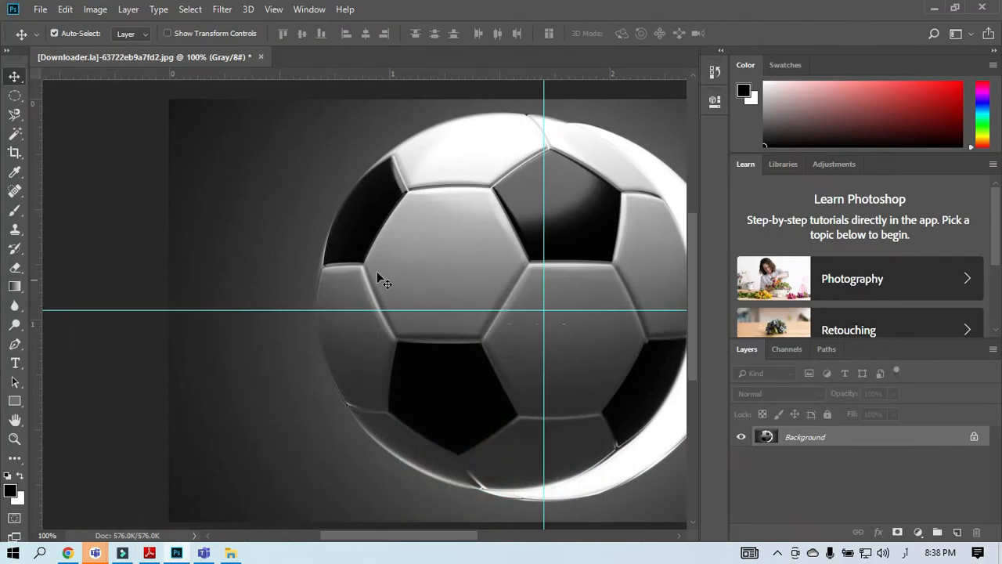
Undo the deselection so the moved ball is selected again, with the whole image in view
key("ctrl+minus")
key("ctrl+minus")
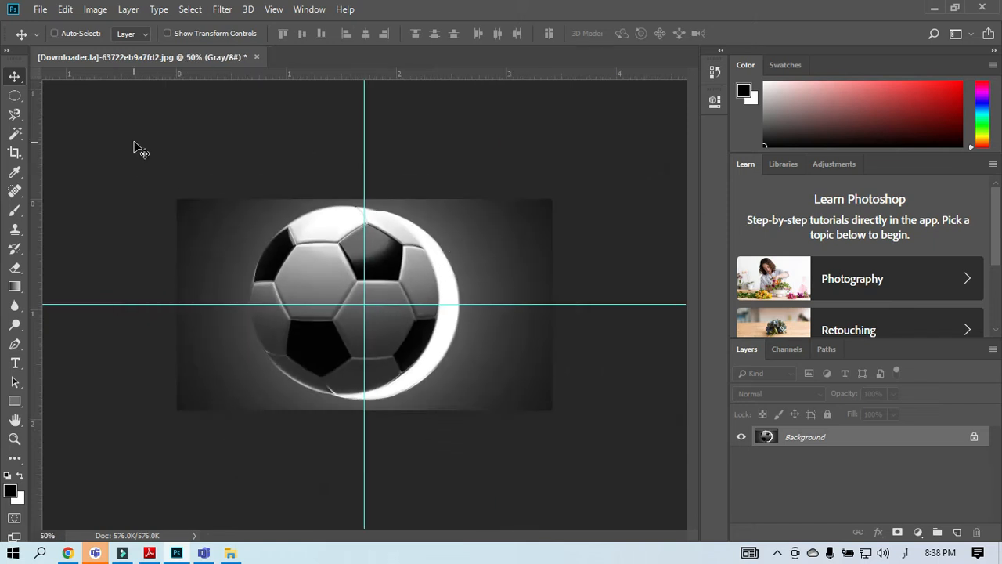
key("ctrl+z")
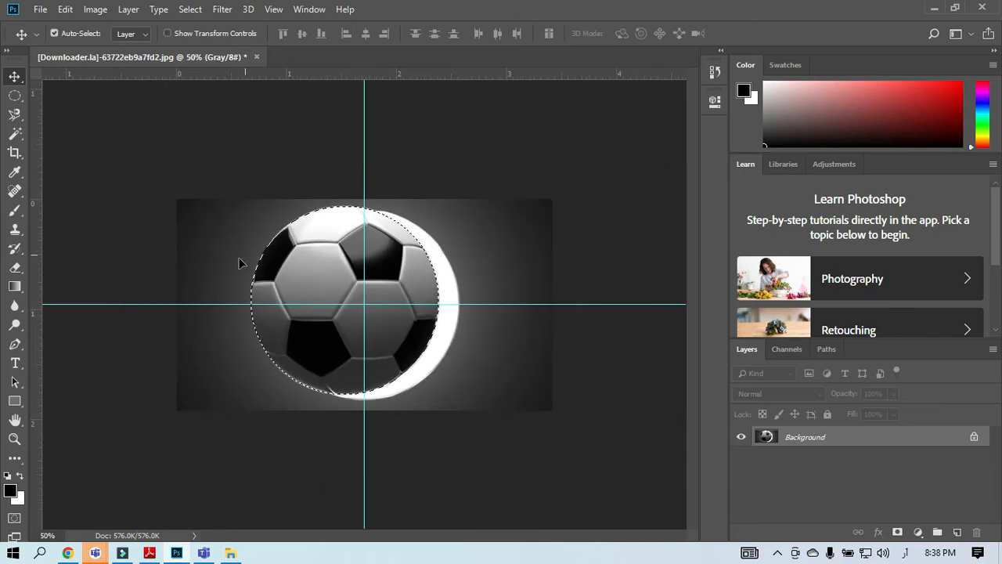
Open the stadium goal image [Downloader.la]-637230ddebfa9.jpg as a separate document and view it alternately with the ball image
left_click(932, 7)
left_click_drag(244, 184, 328, 63)
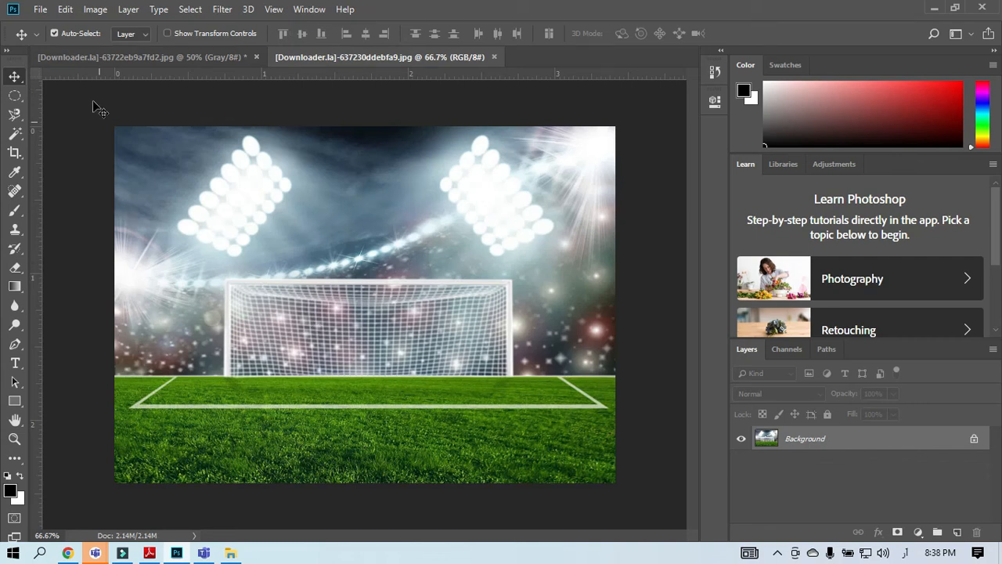
left_click(132, 54)
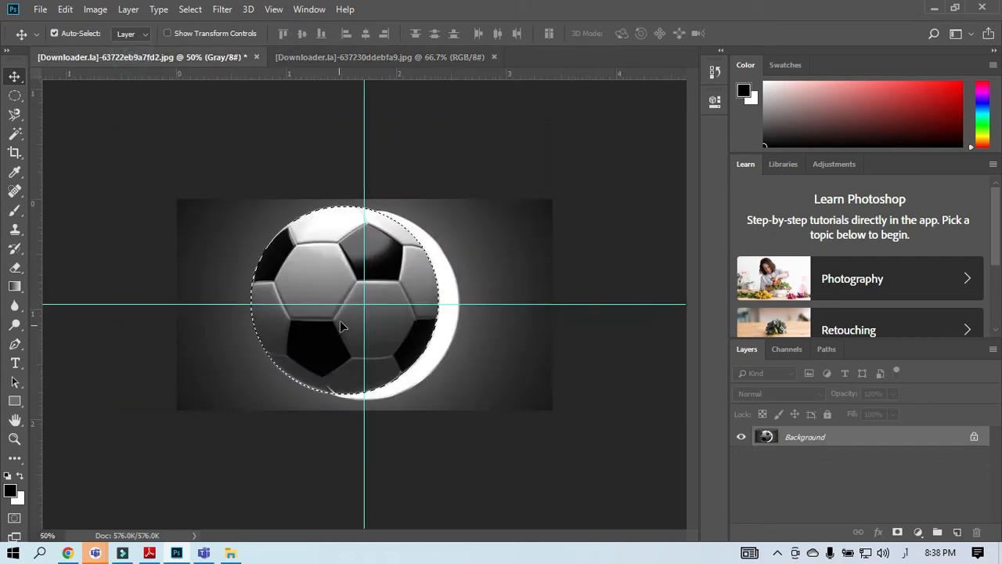
left_click(306, 59)
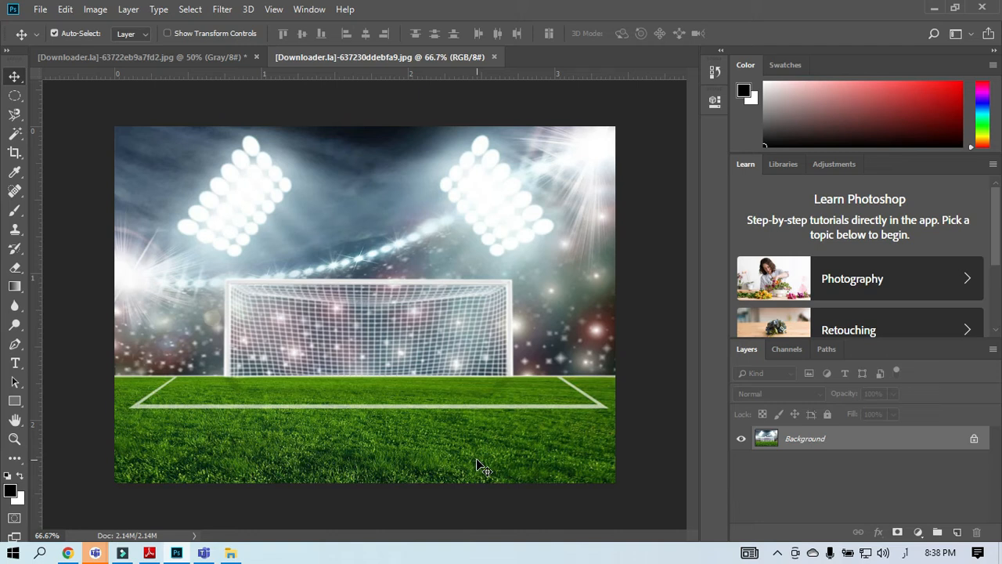
Copy the selected ball from the ball image and paste it into the stadium goal image
left_click(189, 62)
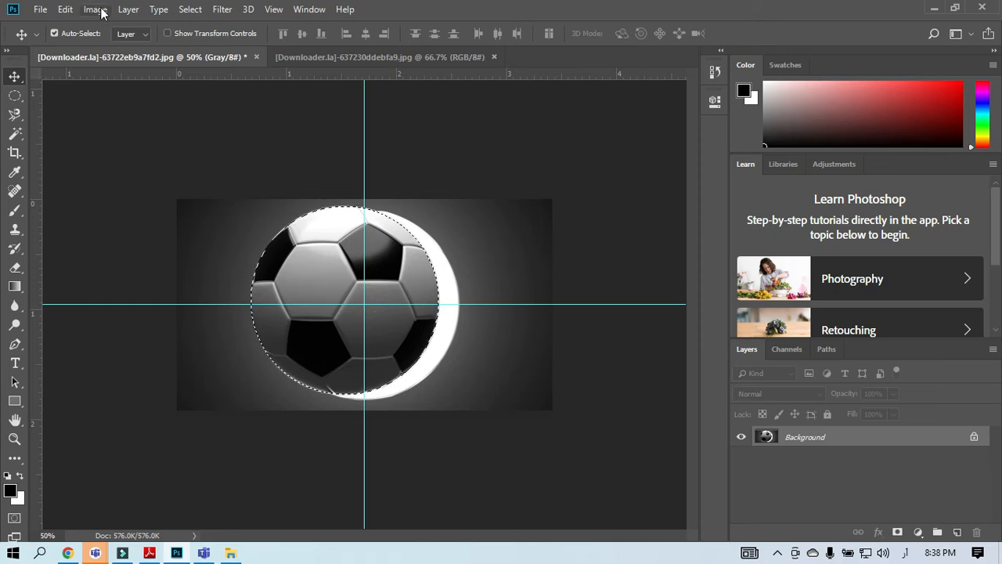
left_click(69, 10)
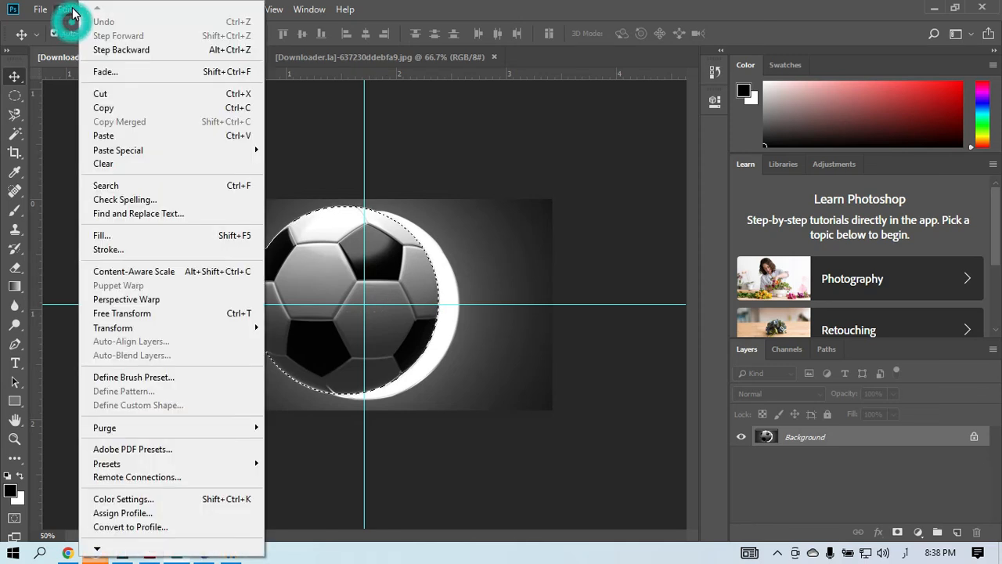
left_click(117, 109)
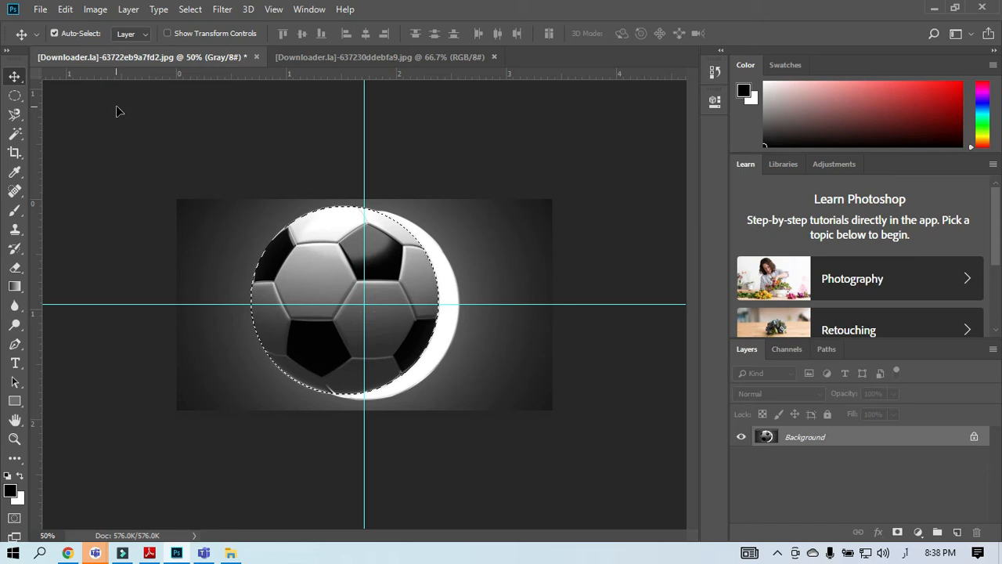
left_click(348, 60)
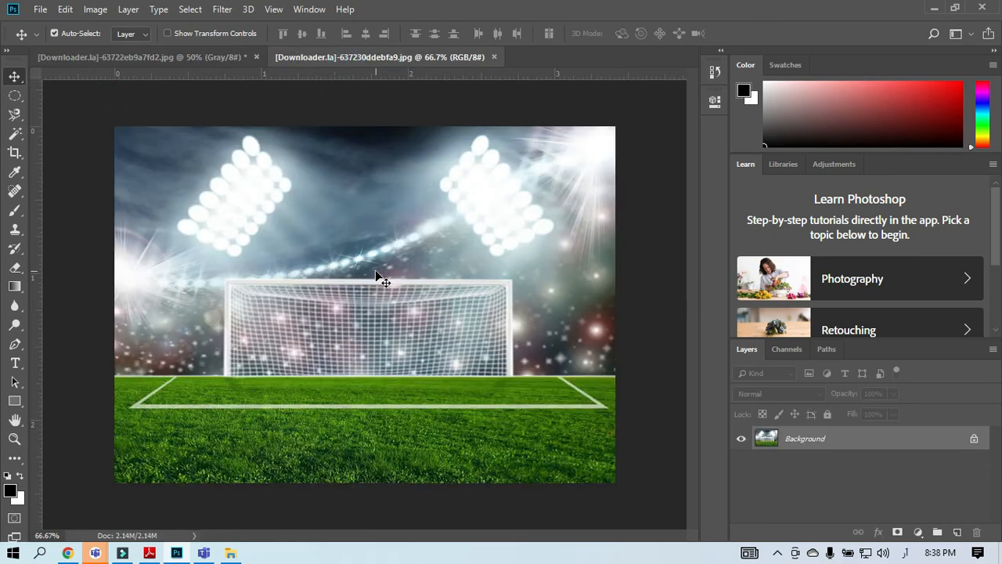
left_click(376, 271)
left_click(65, 11)
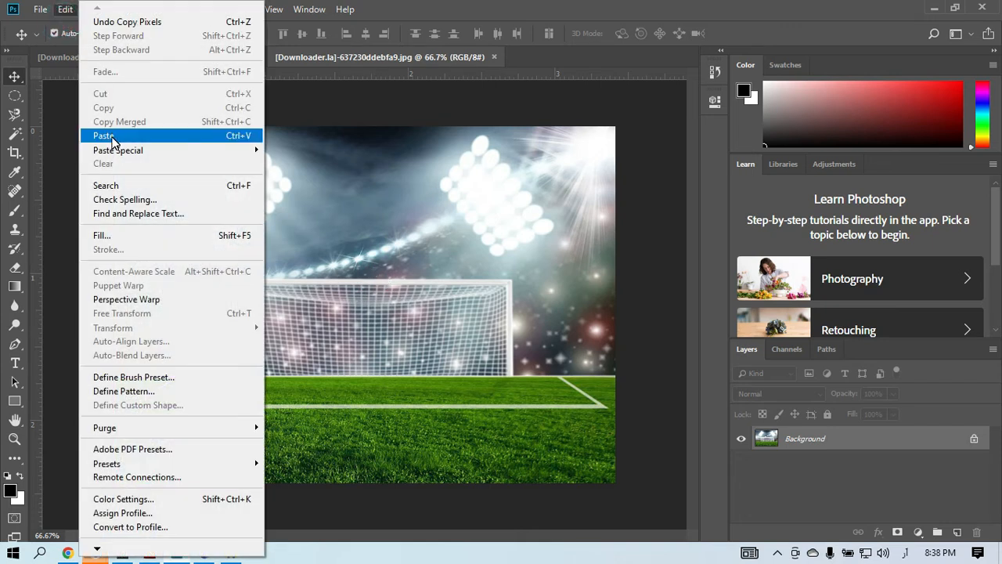
left_click(112, 140)
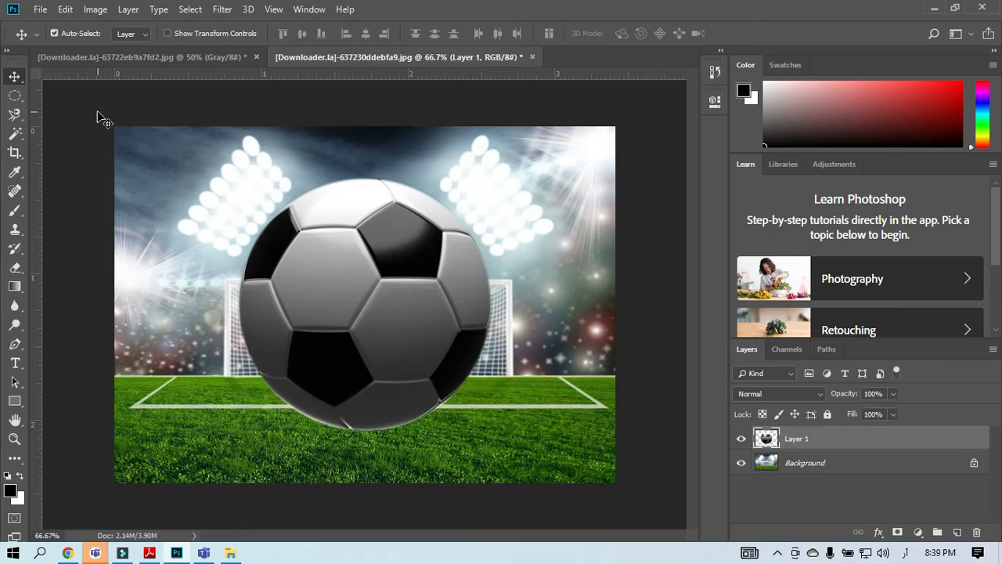
Delete the pasted ball layer from the stadium image and return to the ball image
key("Delete")
left_click(137, 54)
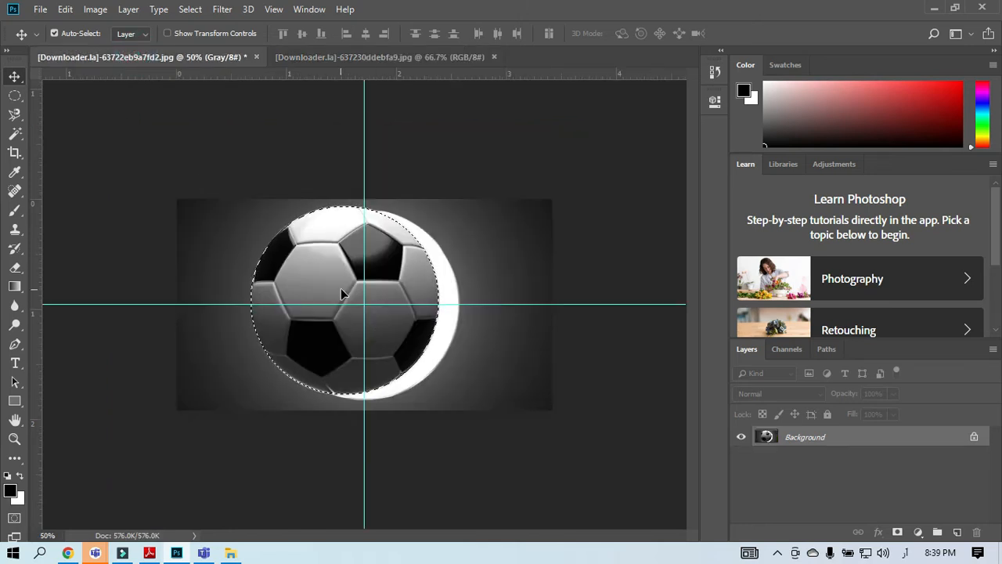
key("ctrl")
key("ctrl")
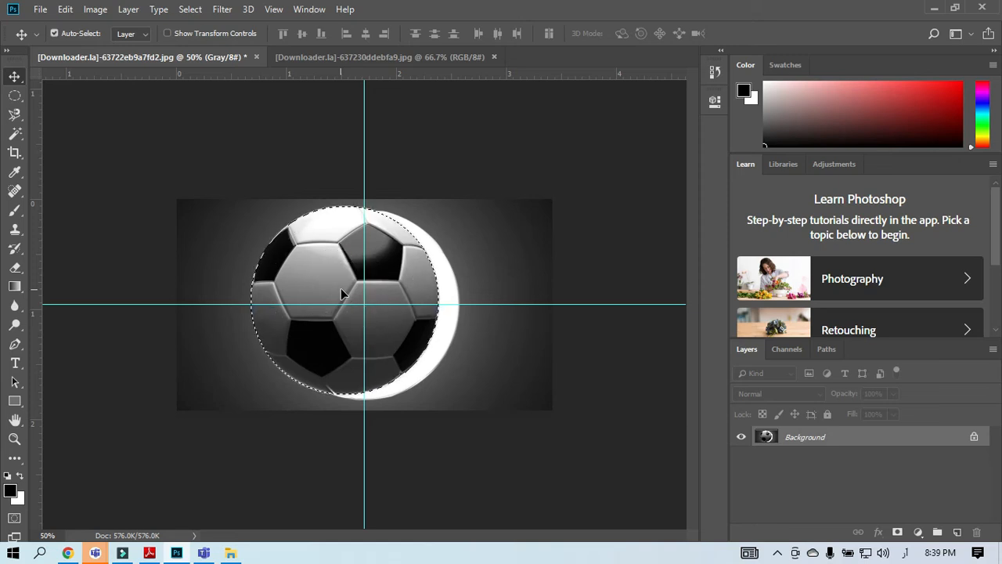
Paste the copied ball into the stadium goal image
left_click(399, 56)
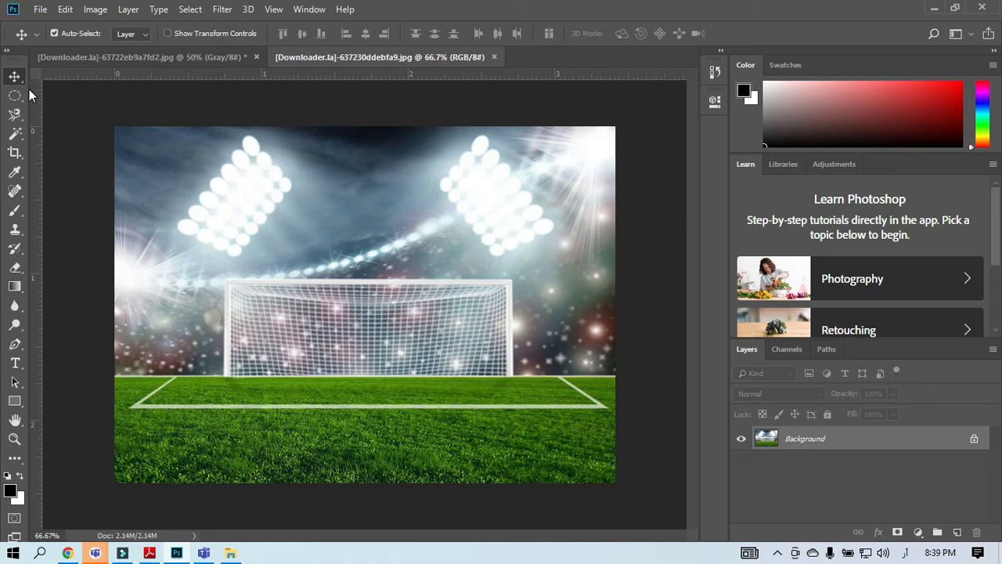
key("ctrl")
key("ctrl+v")
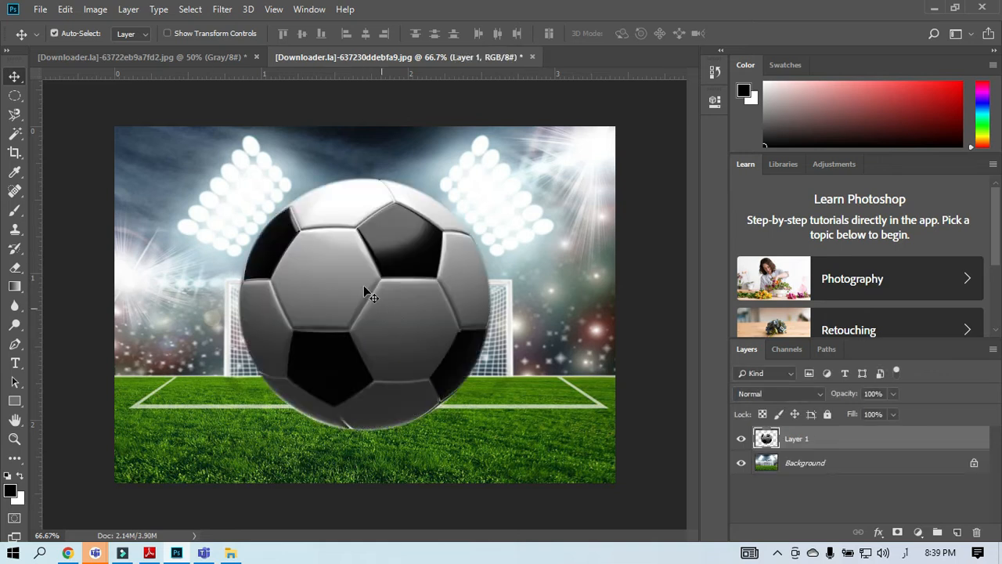
Delete the pasted ball layer so the stadium image keeps only its background
left_click(804, 442)
key("ctrl")
left_click(326, 229, "ctrl")
key("Delete")
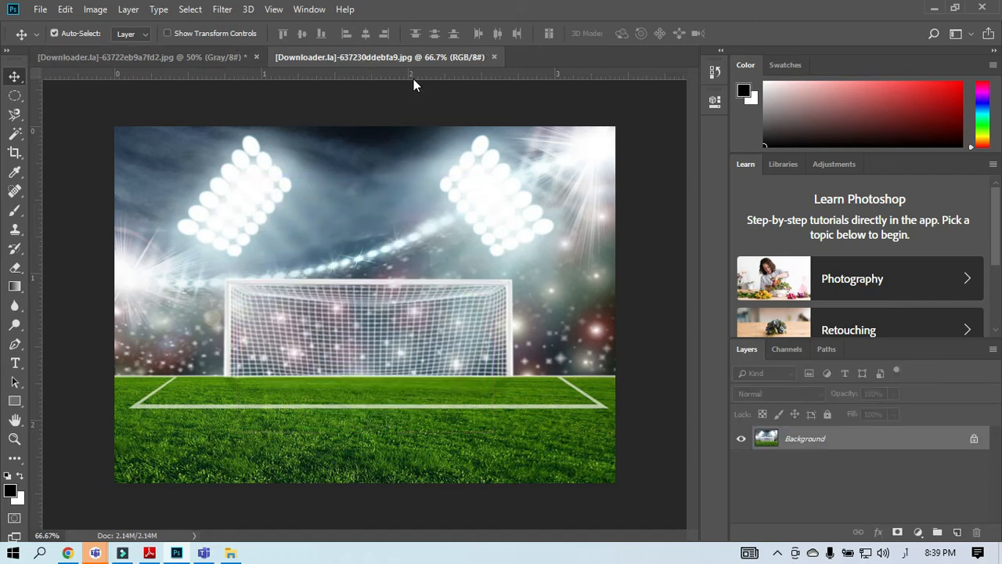
Tile both documents vertically side by side and move the selected ball from the ball image into the stadium image
left_click(311, 16)
mouse_move(364, 23)
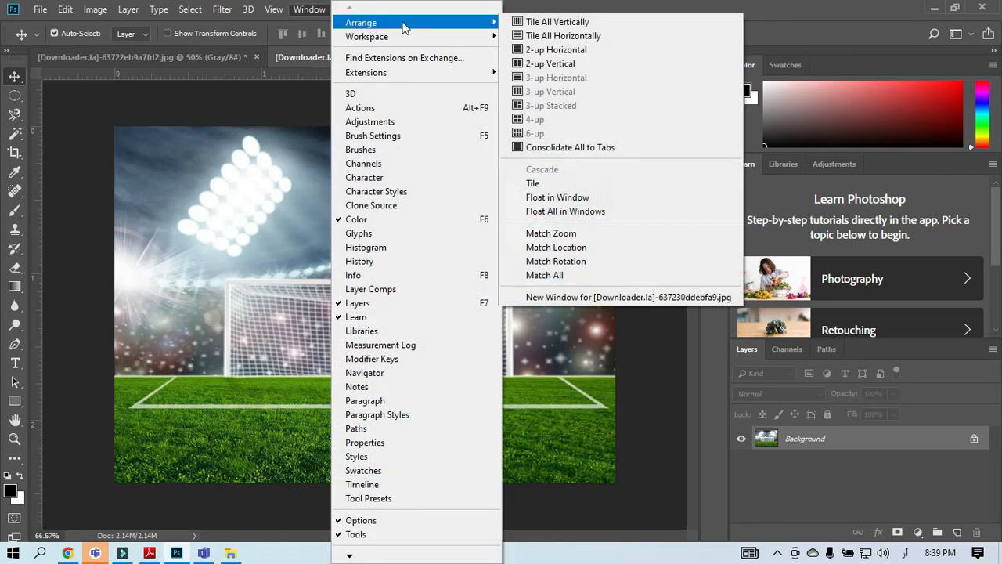
left_click(551, 26)
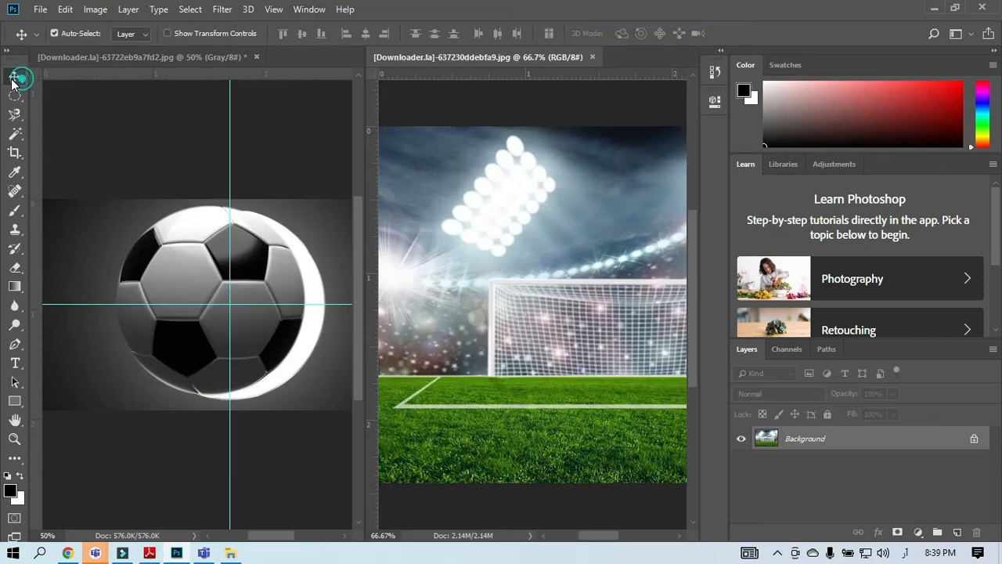
left_click(152, 279)
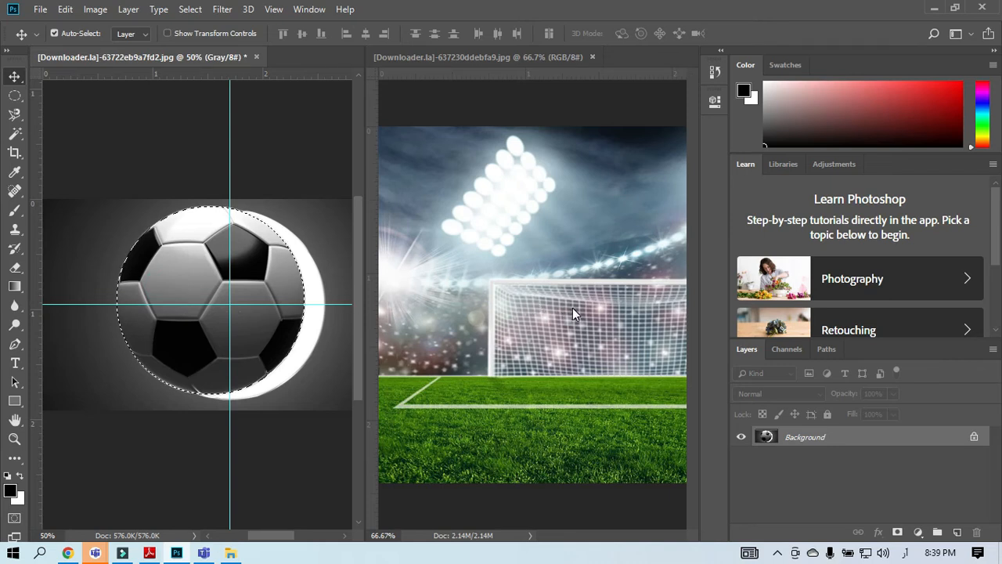
left_click_drag(158, 291, 592, 348)
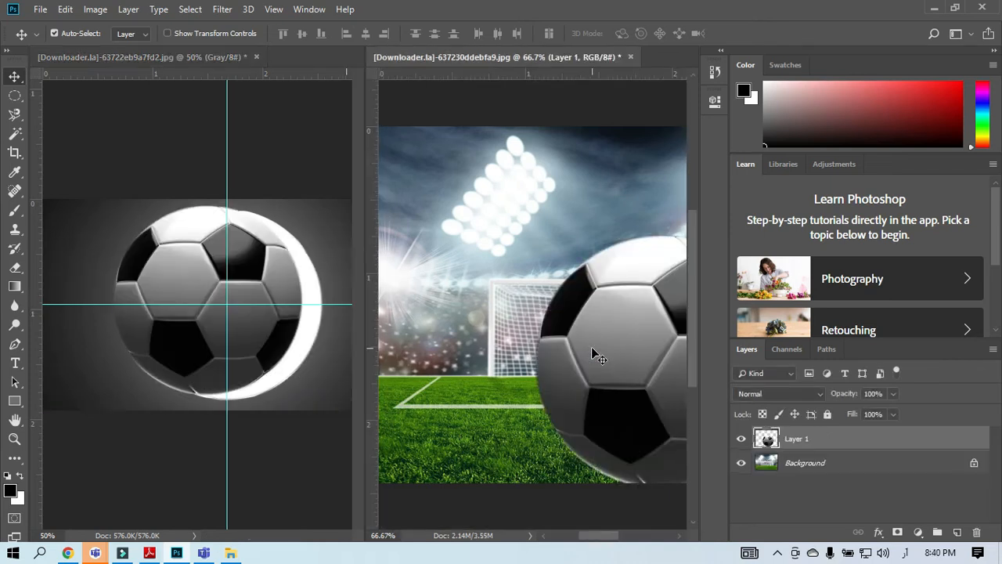
Consolidate both documents back into tabs and reposition the ball within the stadium image
left_click(307, 8)
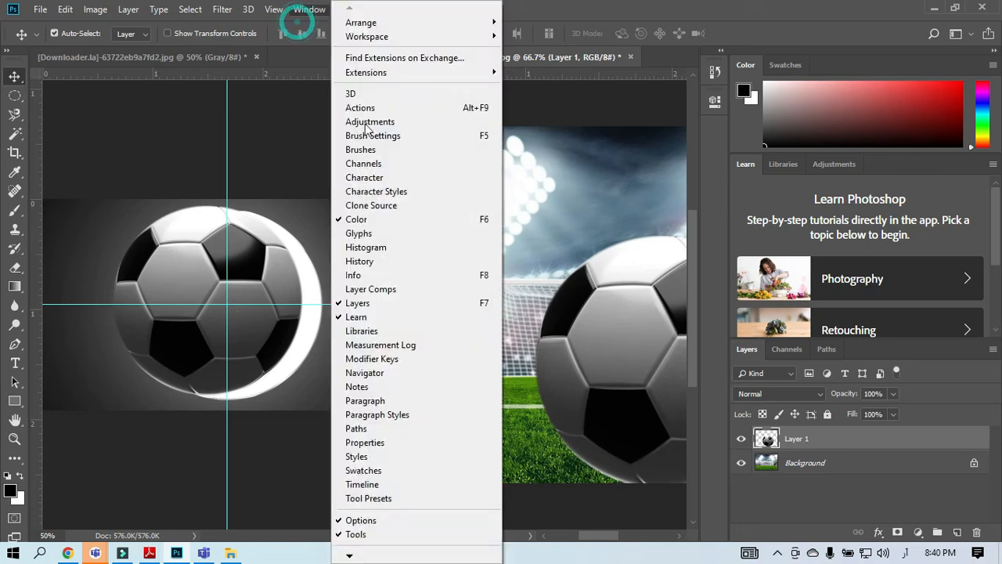
mouse_move(364, 24)
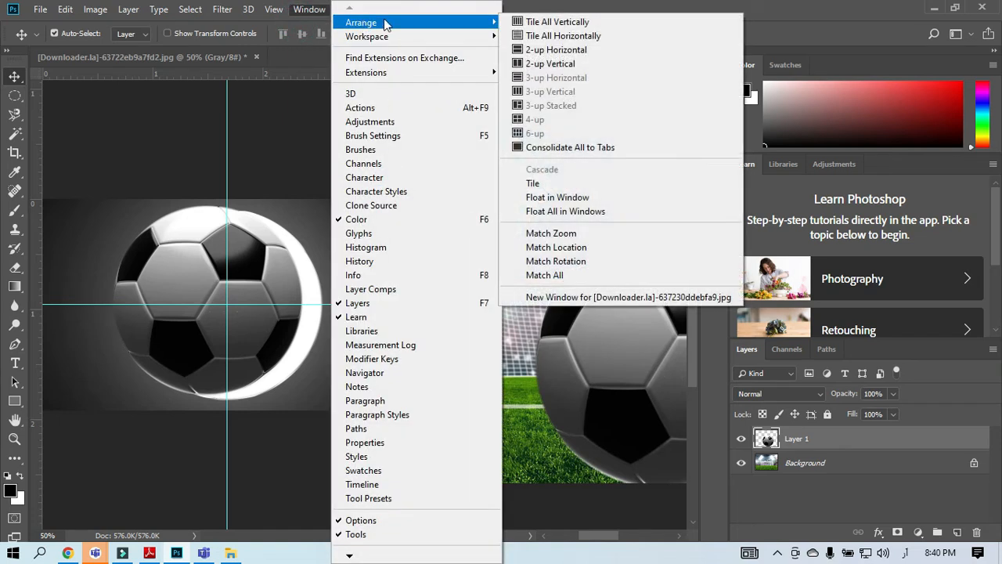
left_click(602, 150)
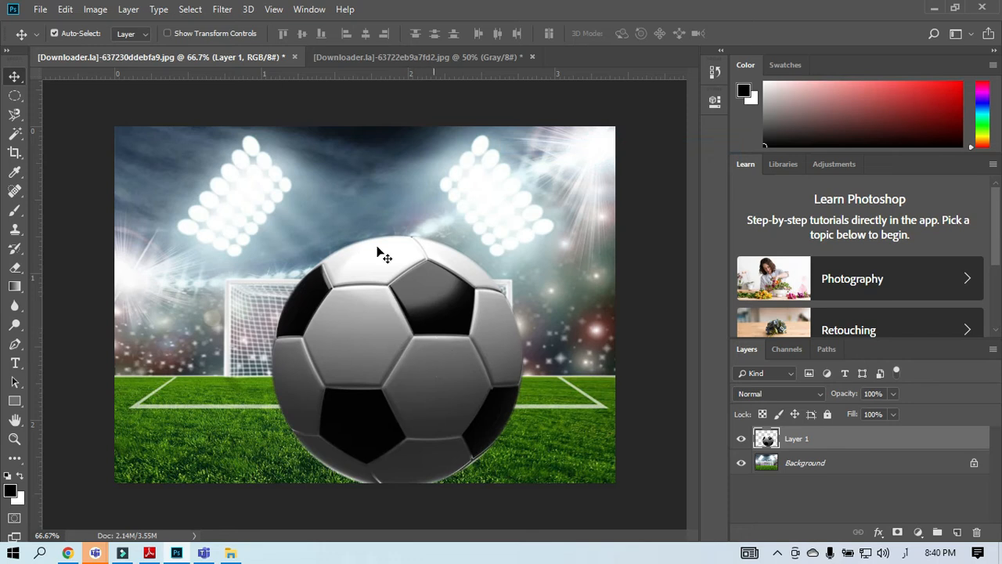
left_click_drag(435, 385, 463, 417)
Consult the "Scale the Image" page of Lecture 3.pdf in Adobe Reader, and move the ball up over the goal in Photoshop
left_click(149, 553)
scroll(385, 254, "down", 1)
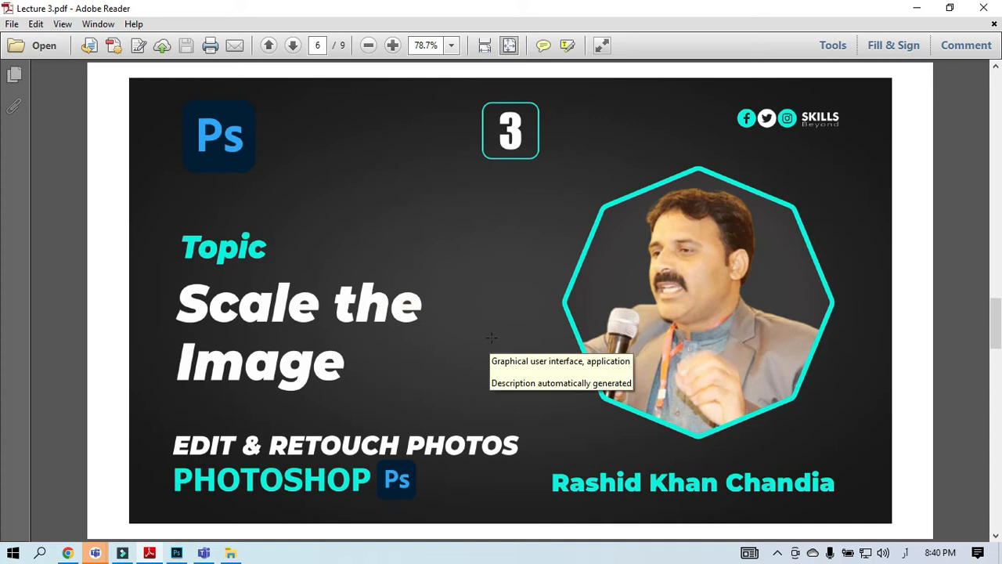
left_click(917, 9)
left_click_drag(439, 324, 426, 283)
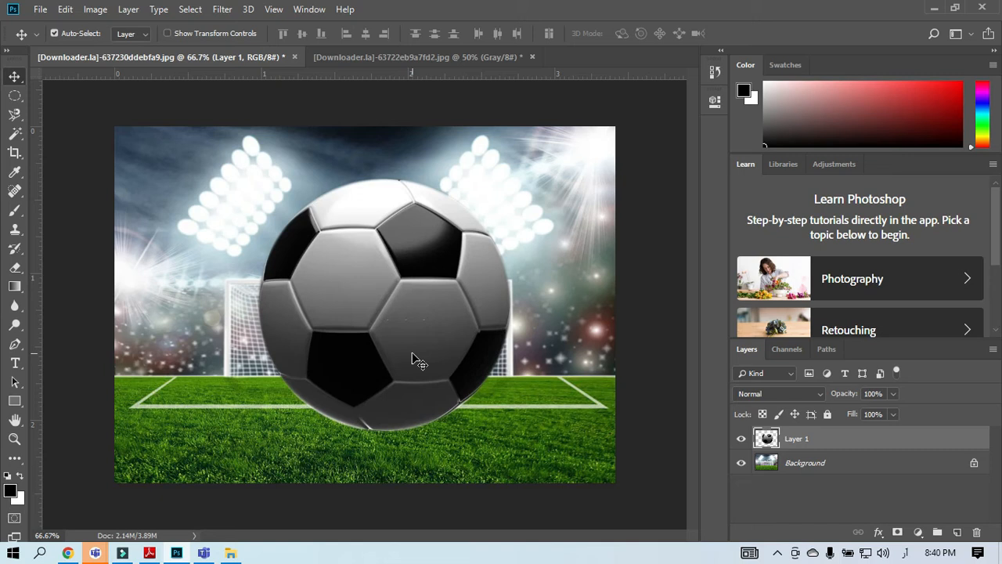
Use Free Transform on the ball layer to scale the ball down proportionally to about 19%
left_click(194, 10)
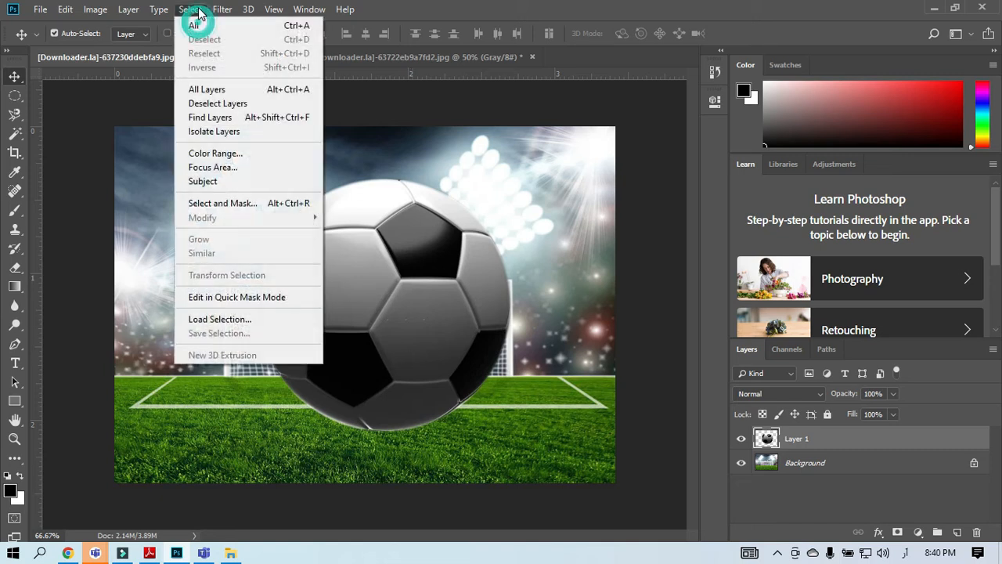
mouse_move(86, 19)
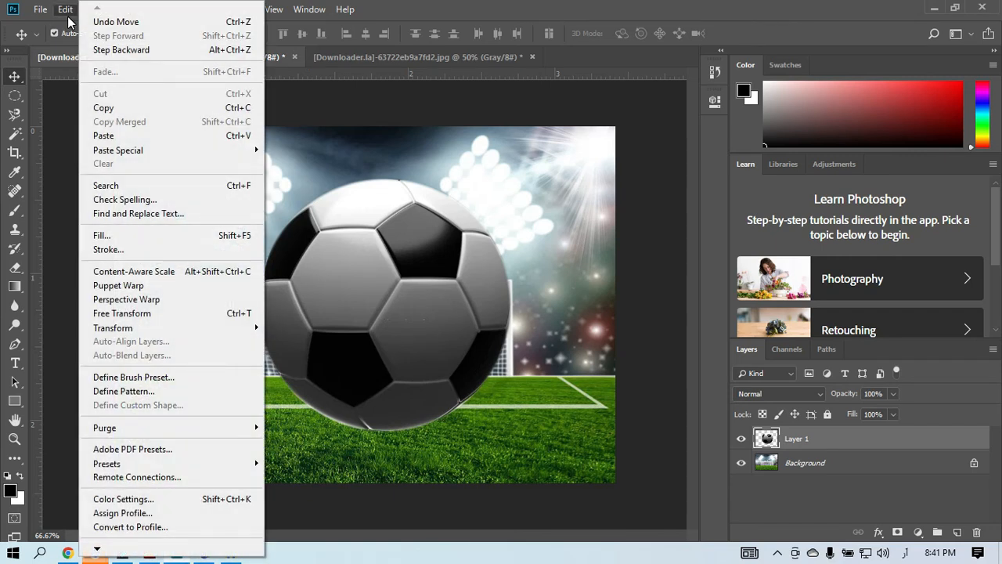
left_click(151, 314)
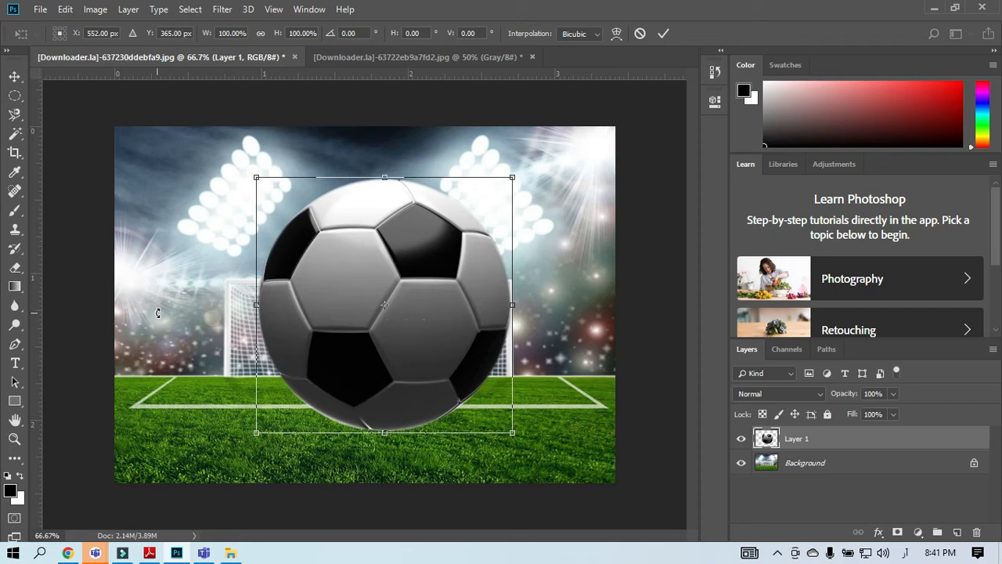
left_click(797, 443)
left_click(449, 226)
left_click_drag(511, 177, 516, 227)
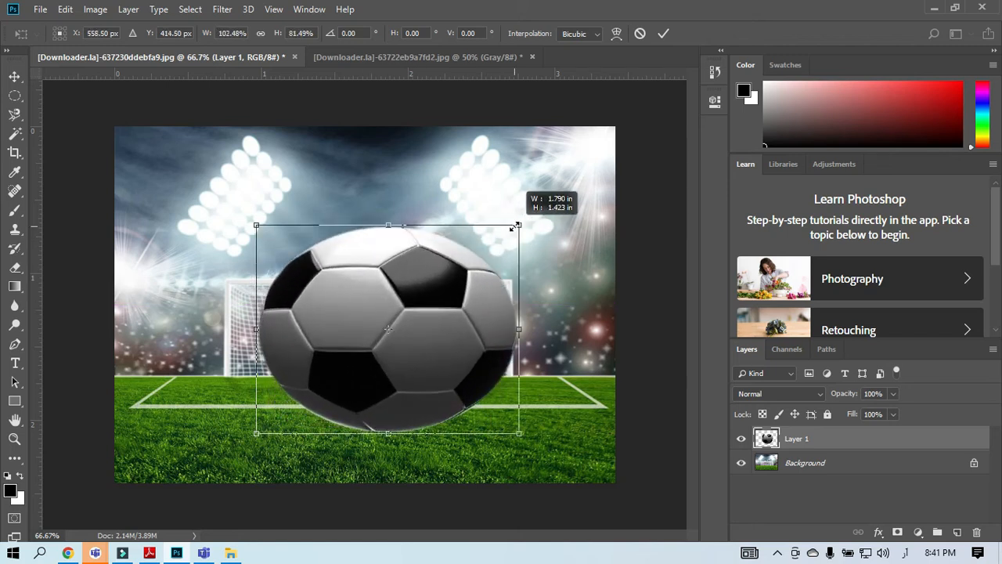
left_click_drag(517, 227, 369, 354)
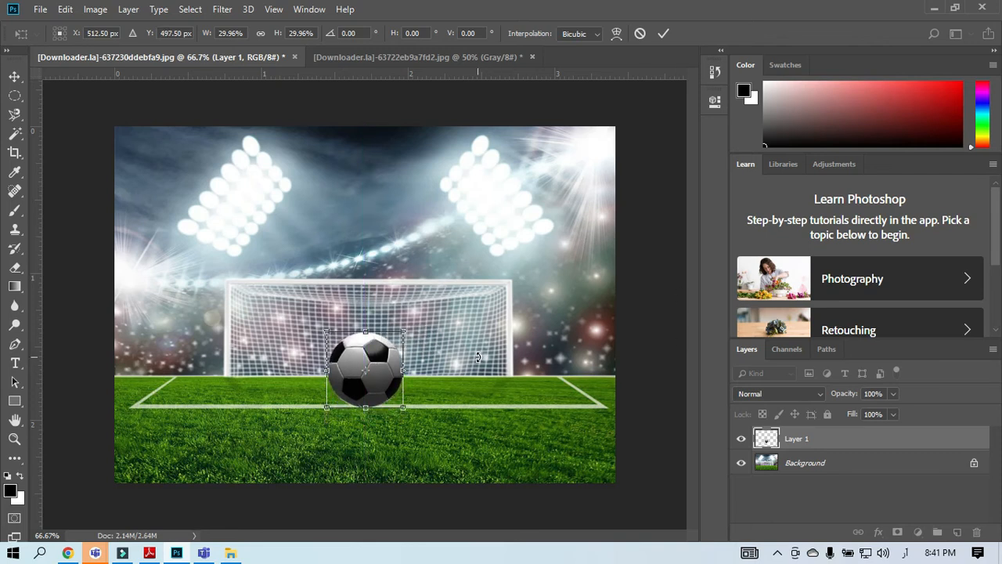
left_click_drag(403, 331, 384, 362)
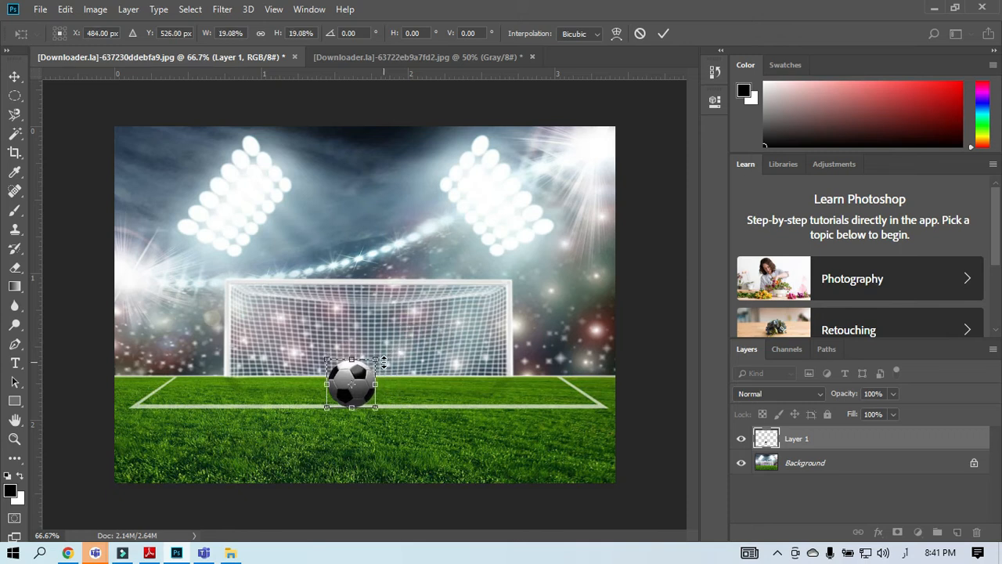
Nudge the small ball horizontally to X 523 px, near the middle of the goal
key("Right")
key("Right")
key("Right")
key("Right")
key("Right")
key("Right")
key("Right")
key("Right")
key("Right")
key("Right")
key("Right")
key("Right")
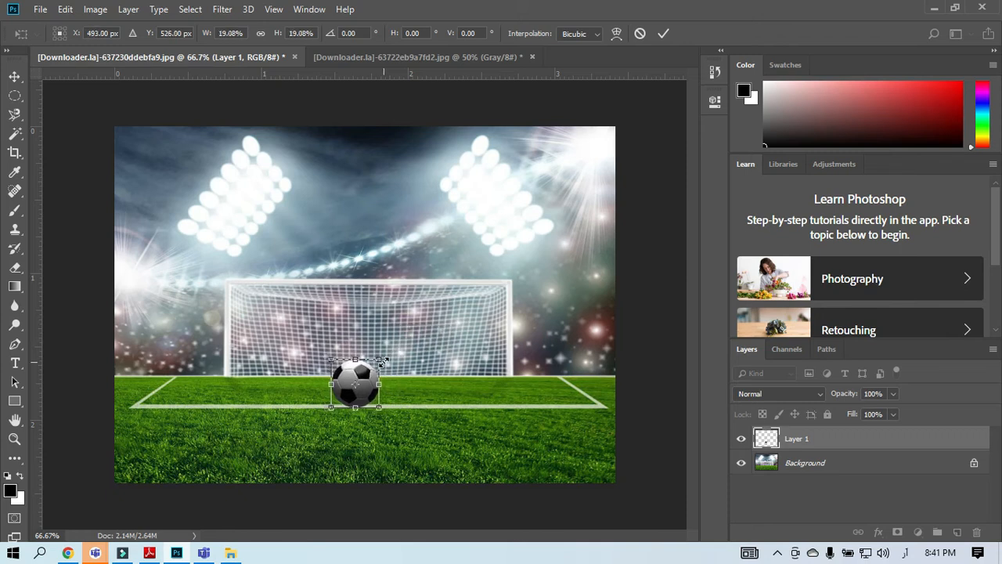
key("Right")
key("Right")
key("Right")
key("Right")
key("Right")
key("Right")
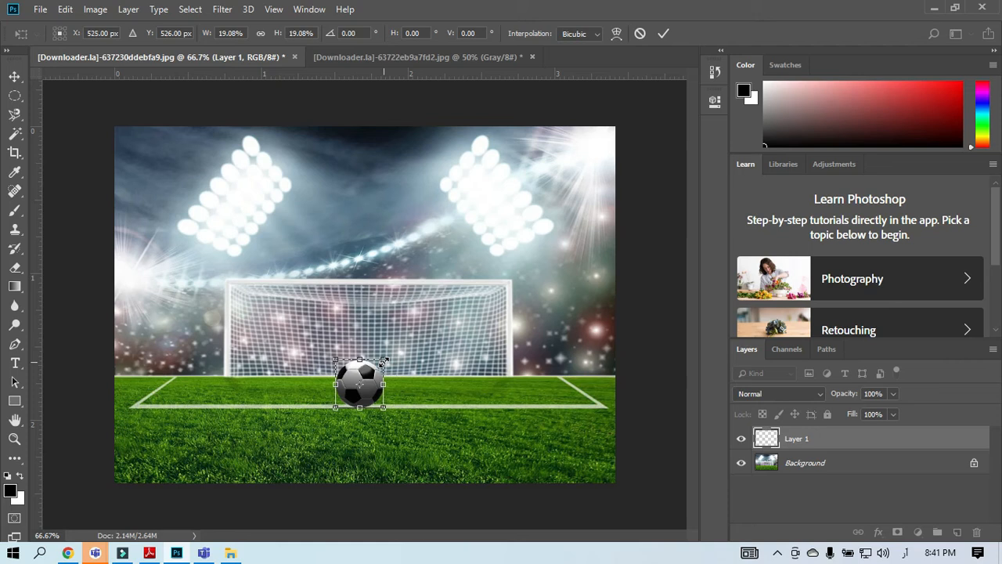
key("Right")
key("Right")
key("Right")
key("Left")
key("Left")
key("Left")
key("Left")
key("Left")
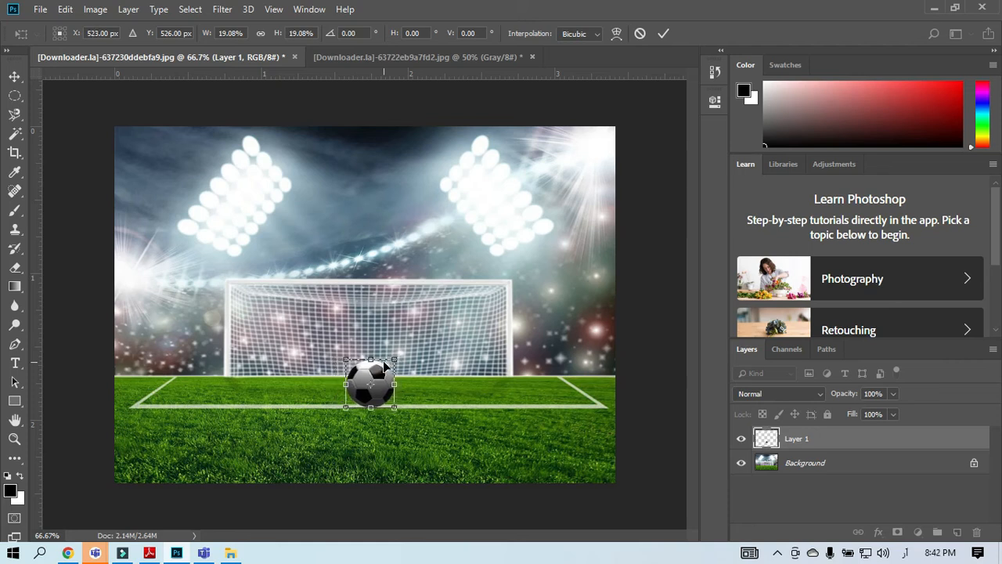
Enlarge the ball to about 97.5%, and shrink it to about 18.3% centred in front of the goal at X 512 px
left_click_drag(391, 357, 596, 160)
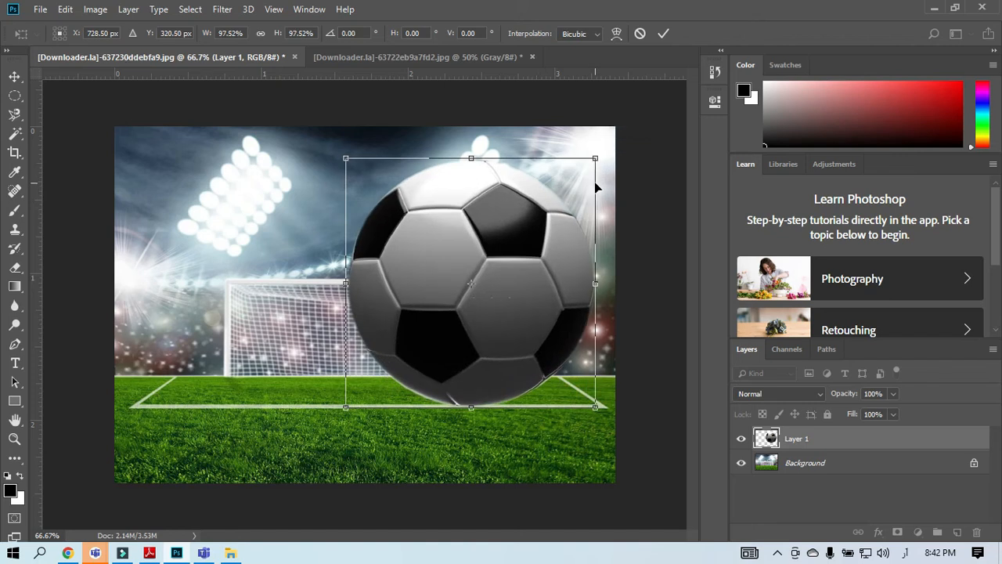
left_click_drag(596, 160, 511, 260)
left_click_drag(501, 271, 372, 374)
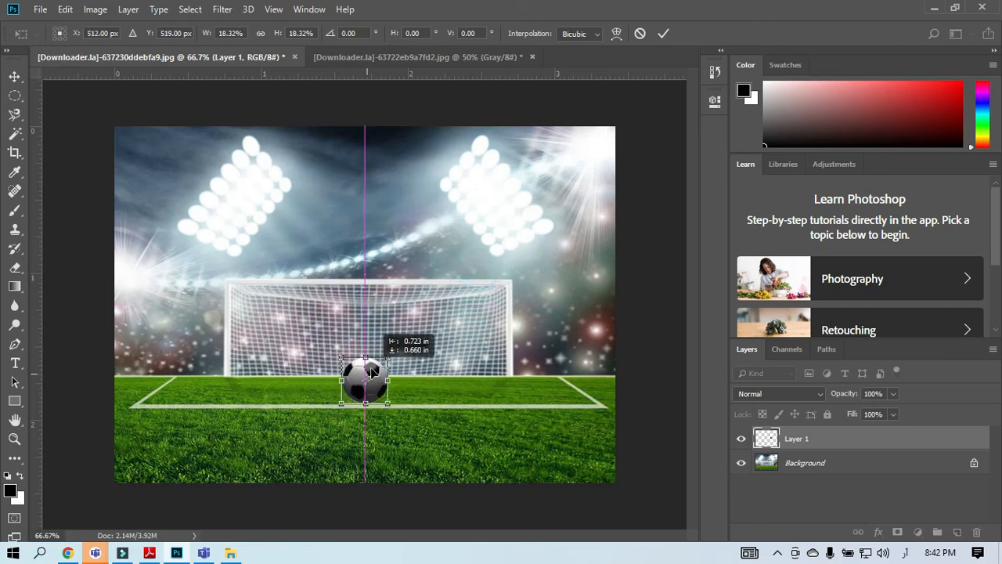
Apply the ball's Free Transform and undo it
left_click(671, 36)
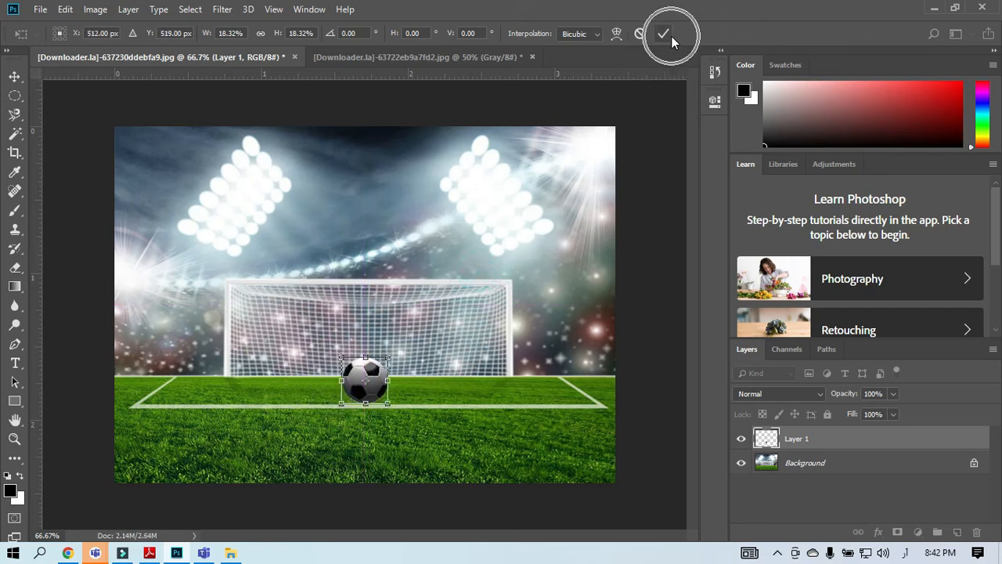
left_click(667, 33)
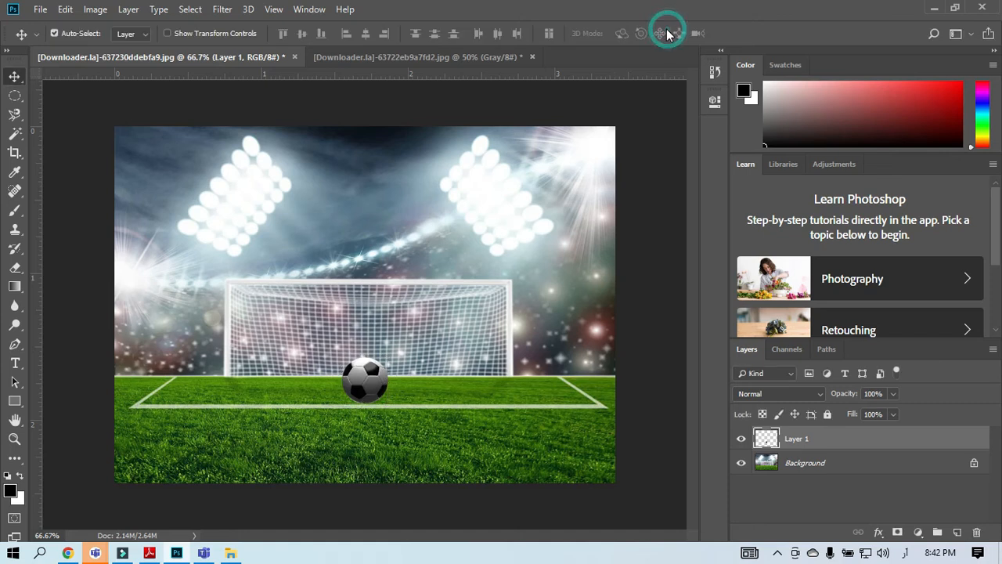
key("ctrl+z")
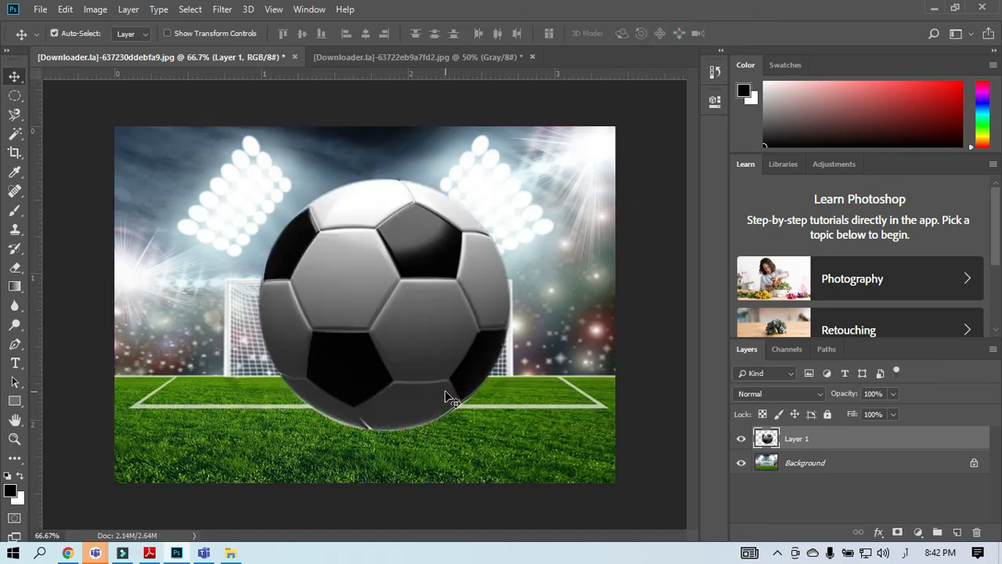
left_click(406, 327)
Scale the ball down moderately with Free Transform, apply the change and undo it
left_click(93, 11)
mouse_move(56, 11)
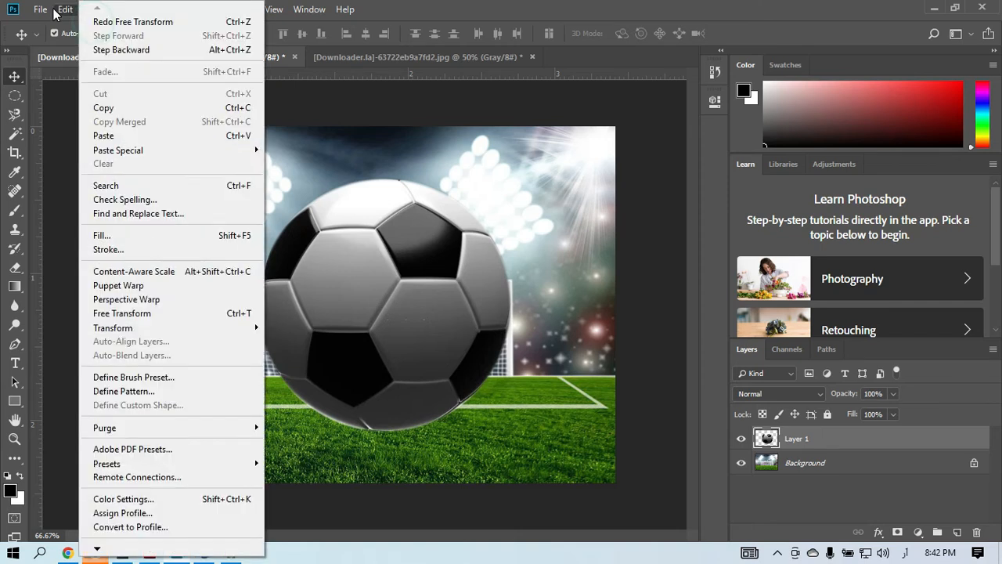
mouse_move(141, 329)
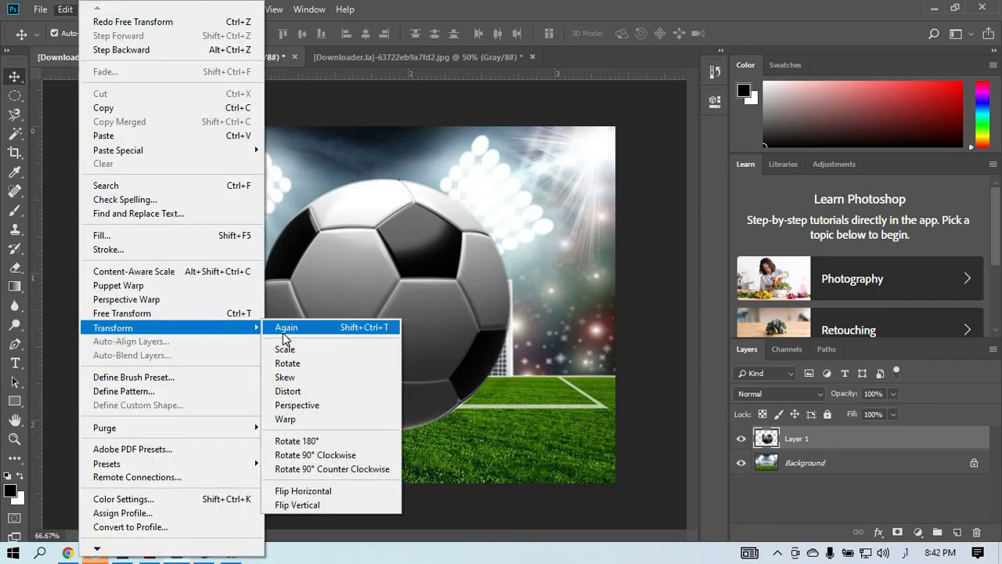
left_click(233, 314)
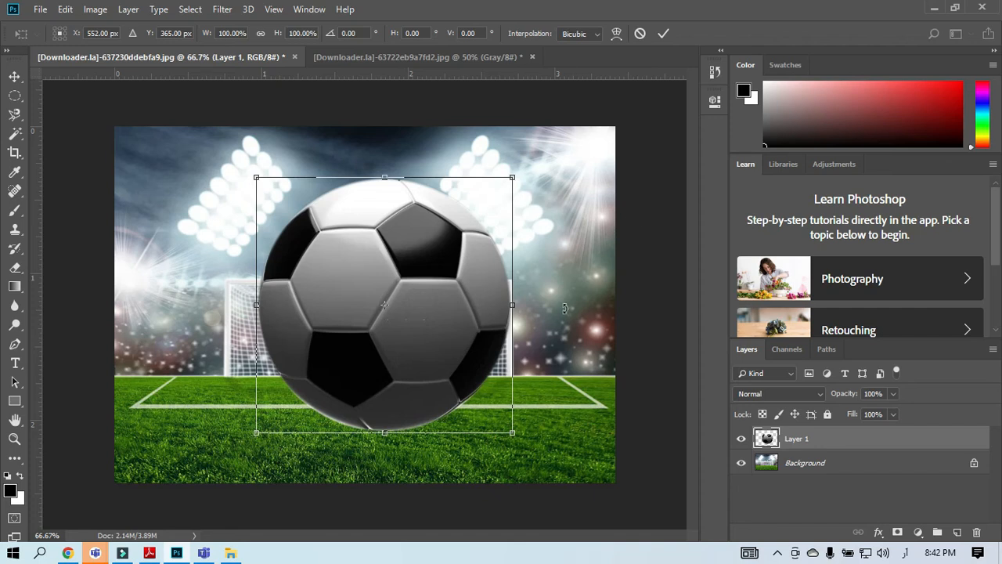
left_click_drag(499, 198, 452, 268)
key("Return")
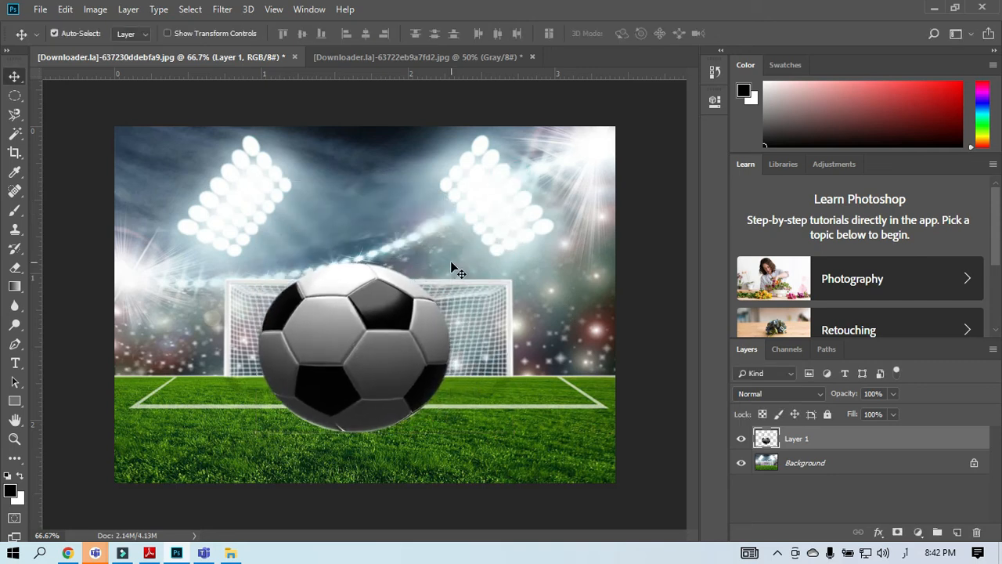
key("ctrl+z")
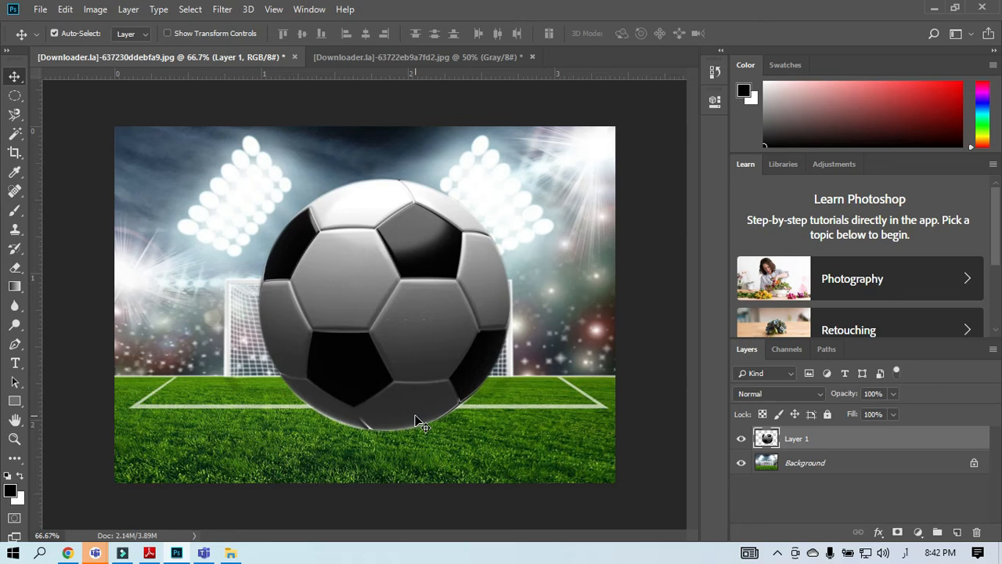
Scale the ball proportionally to about 80% with Free Transform and apply it
key("ctrl+t")
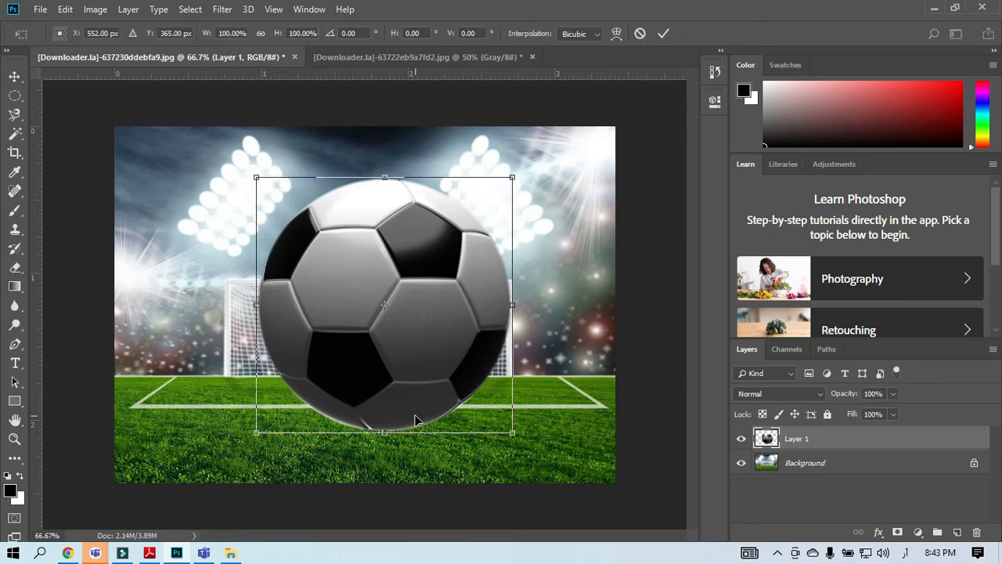
left_click_drag(513, 177, 483, 254)
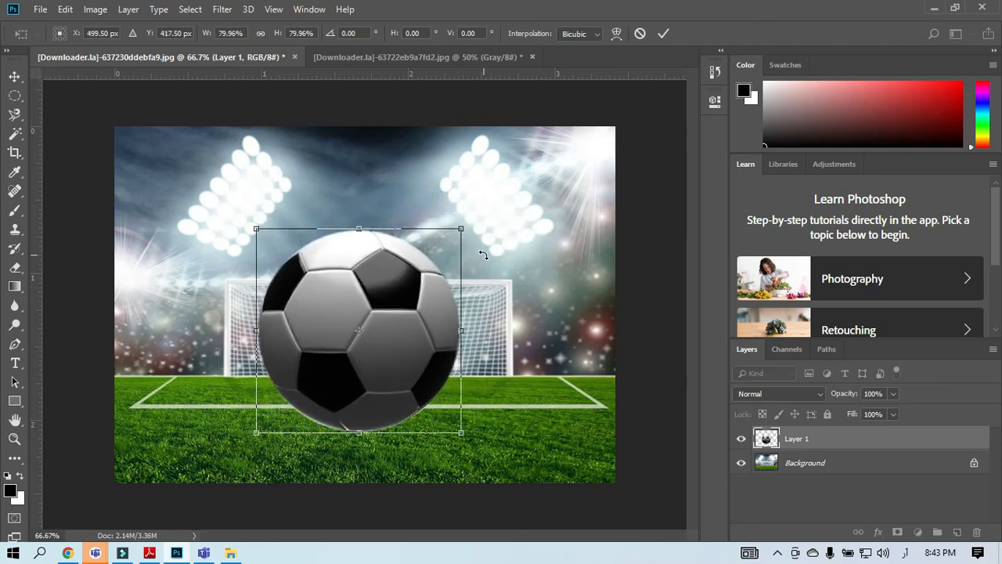
key("Return")
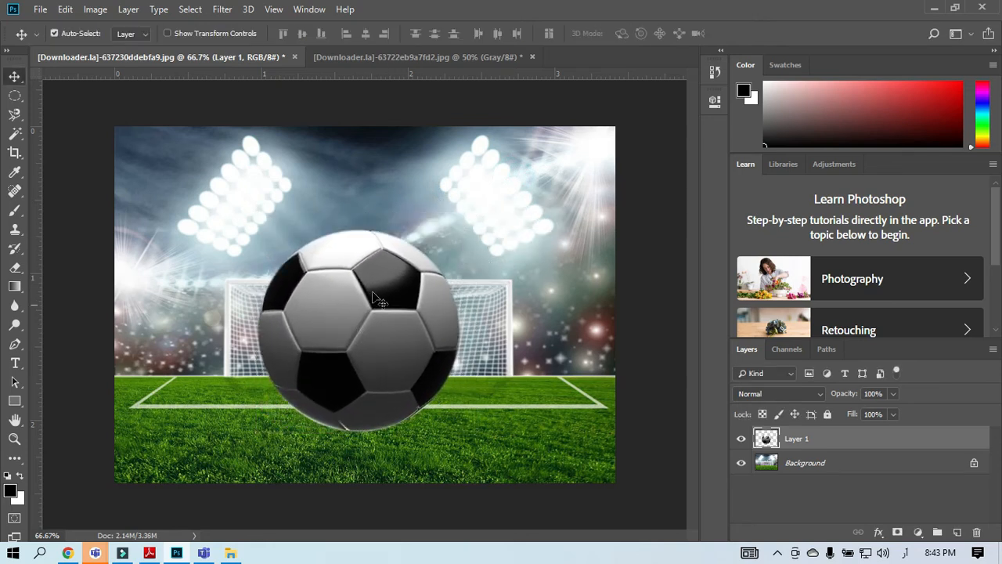
left_click(390, 344)
key("ctrl")
key("ctrl")
key("ctrl")
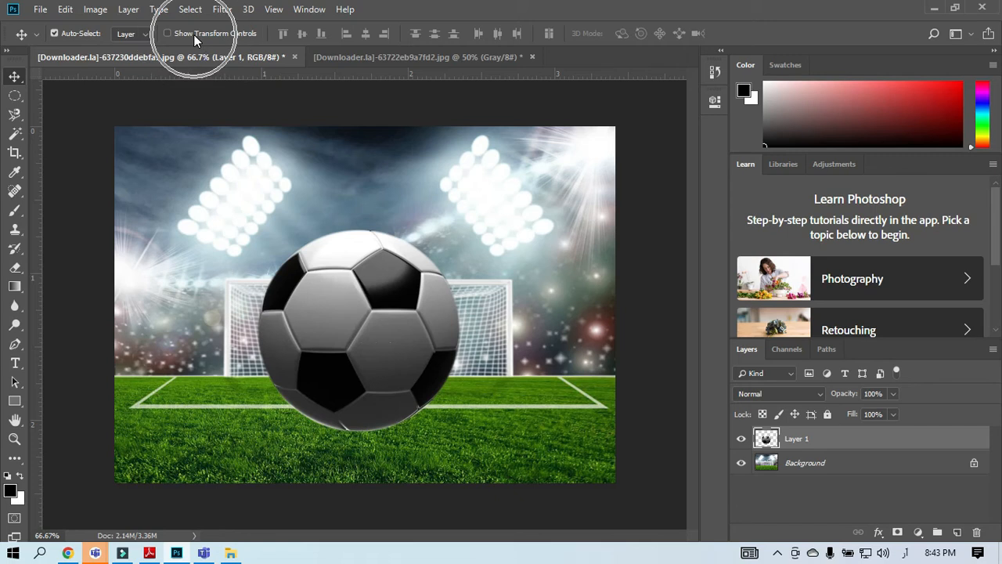
Shrink the ball about its centre with Show Transform Controls and move it slightly to the right in front of the goal
key("ctrl")
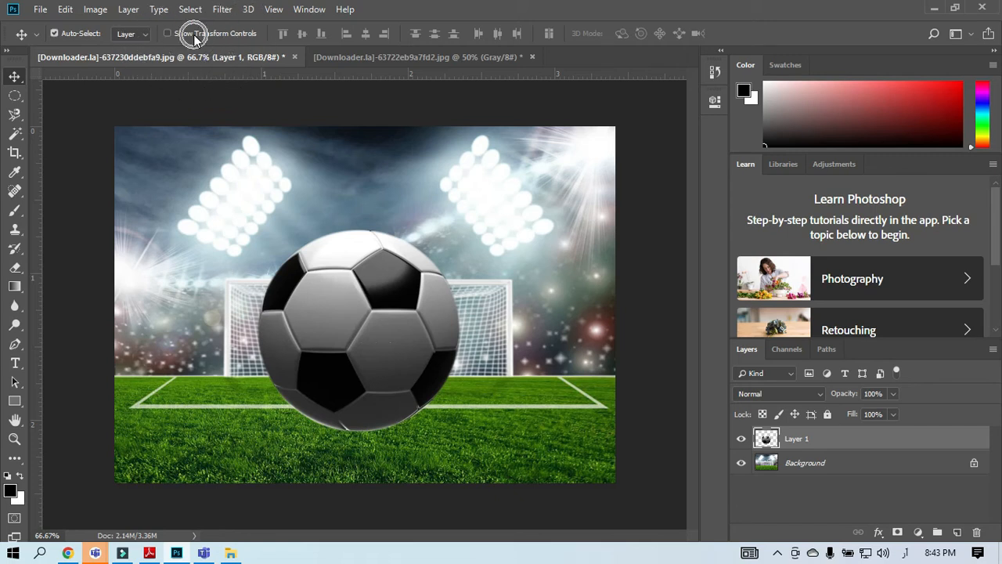
left_click(194, 34)
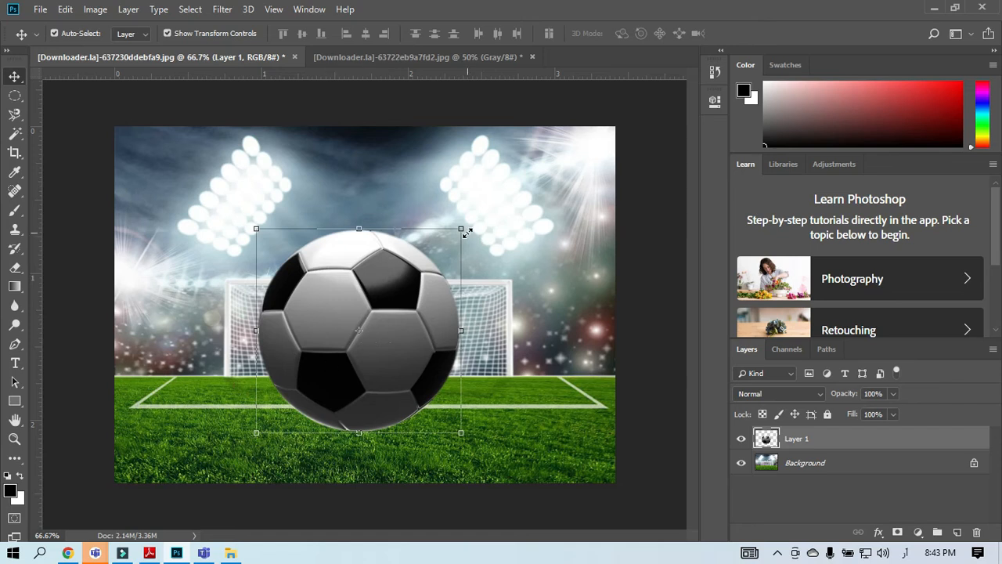
left_click_drag(466, 231, 365, 375)
key("Return")
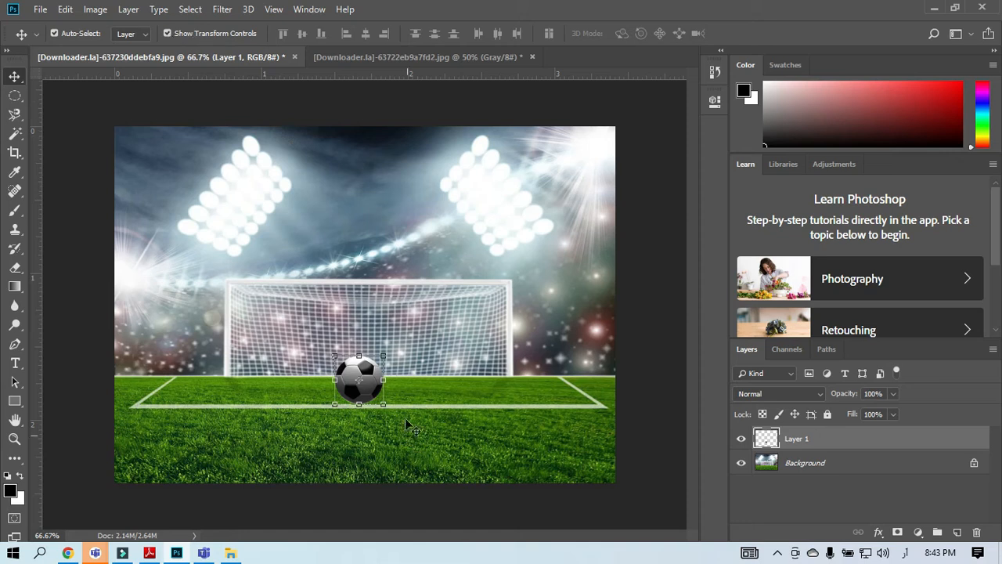
left_click(184, 32)
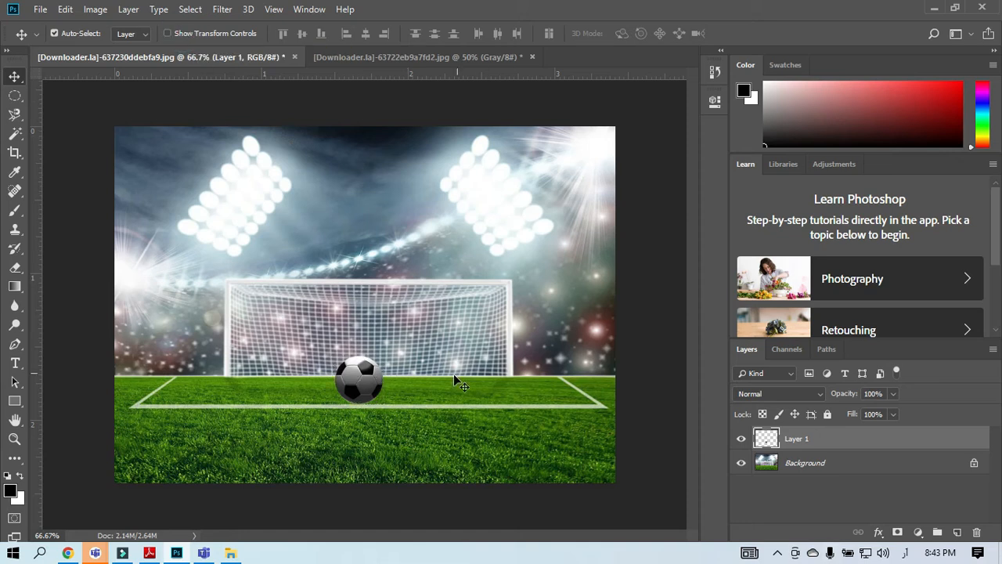
mouse_move(358, 384)
left_mouse_down()
mouse_move(351, 407)
mouse_move(357, 389)
mouse_move(364, 394)
left_mouse_up()
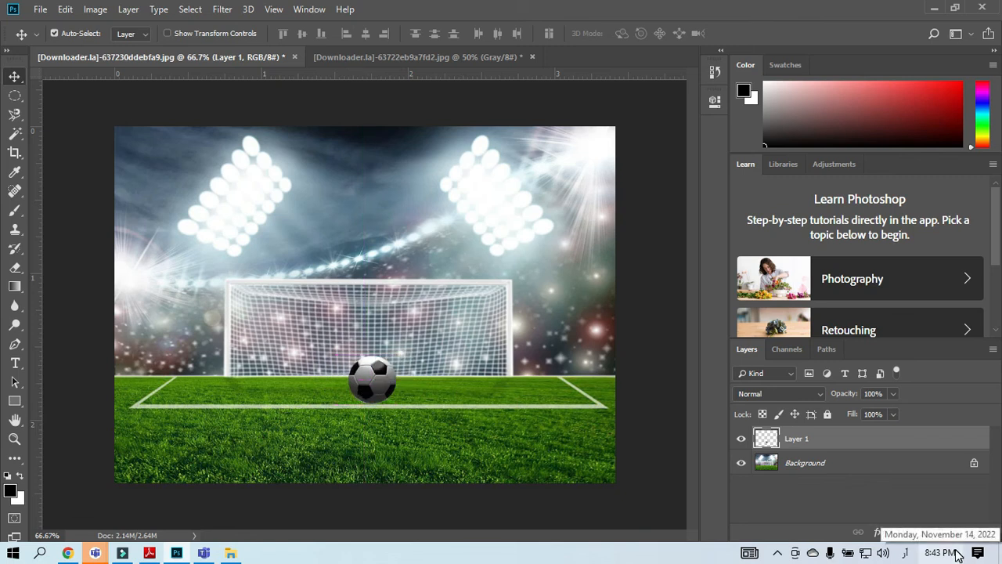
Switch to Adobe Reader to view the Modify Selection topic page in Lecture 3.pdf, and return to Photoshop
left_click(150, 554)
scroll(797, 300, "down", 2)
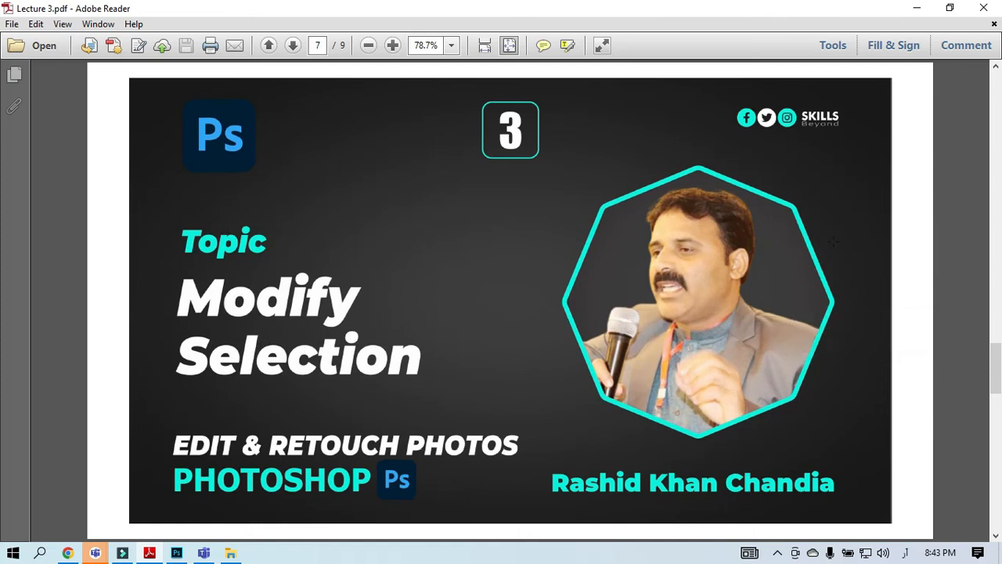
left_click(919, 7)
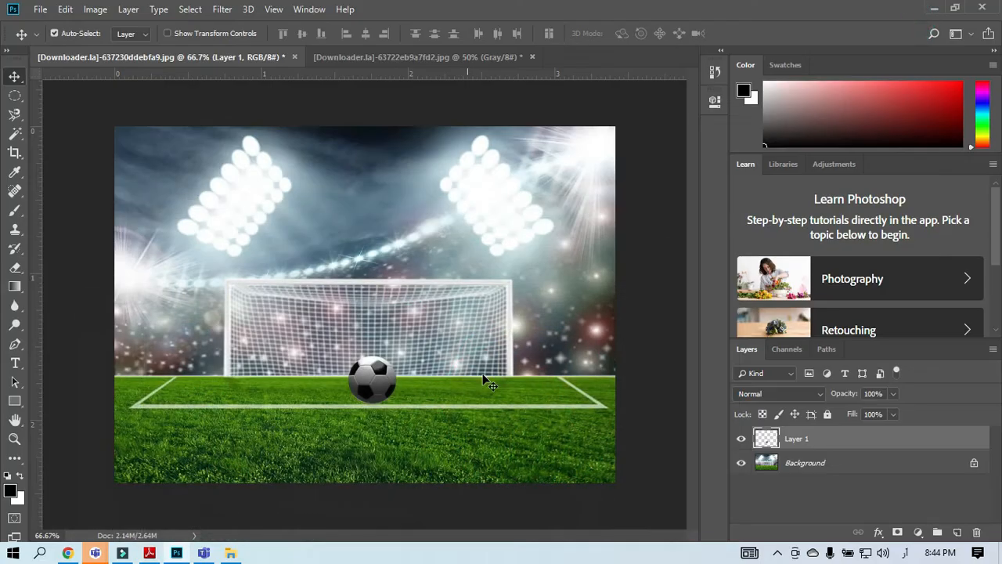
Close the soccer ball and stadium images without saving changes and open wooden_car.jpg
left_click(532, 57)
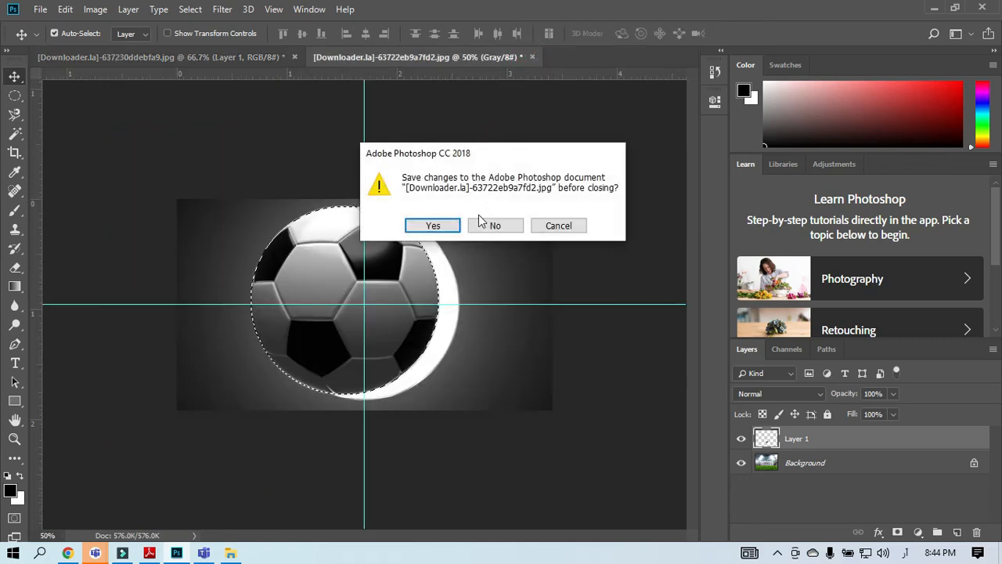
left_click(482, 222)
left_click(295, 58)
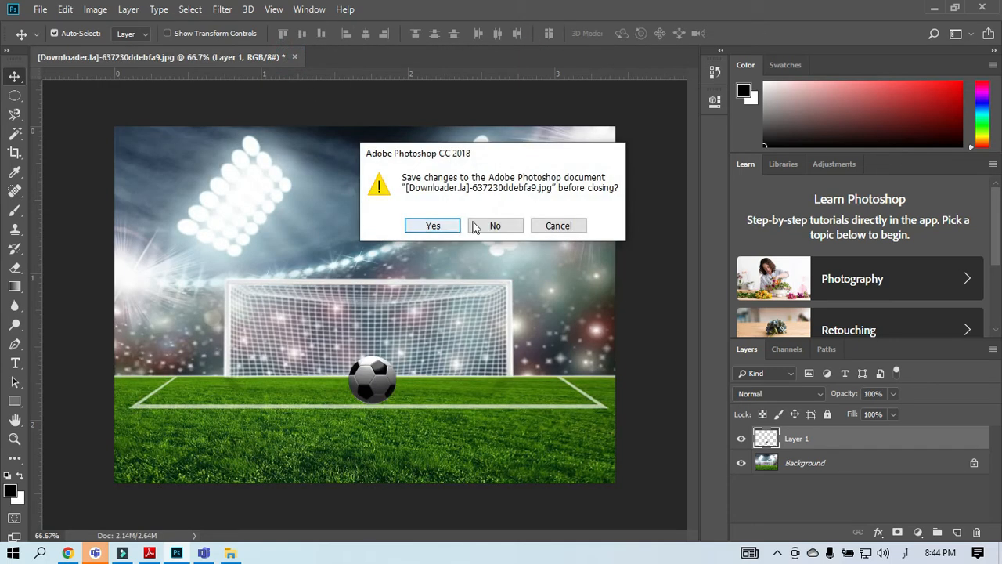
left_click(474, 226)
left_click(926, 9)
left_click_drag(484, 278, 399, 383)
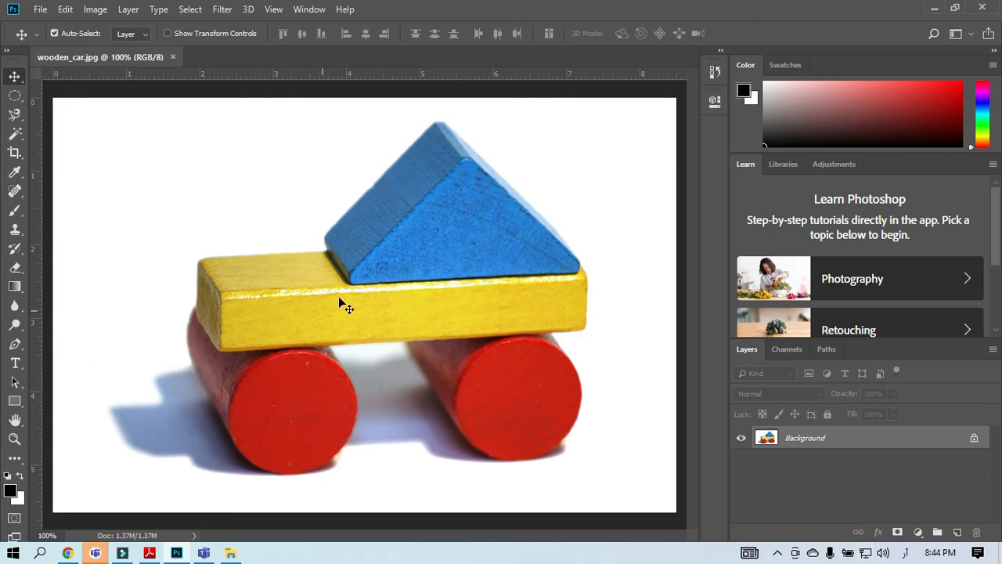
Draw a circular selection outward from the centre of the left wheel's face with the Elliptical Marquee Tool
left_click(15, 95)
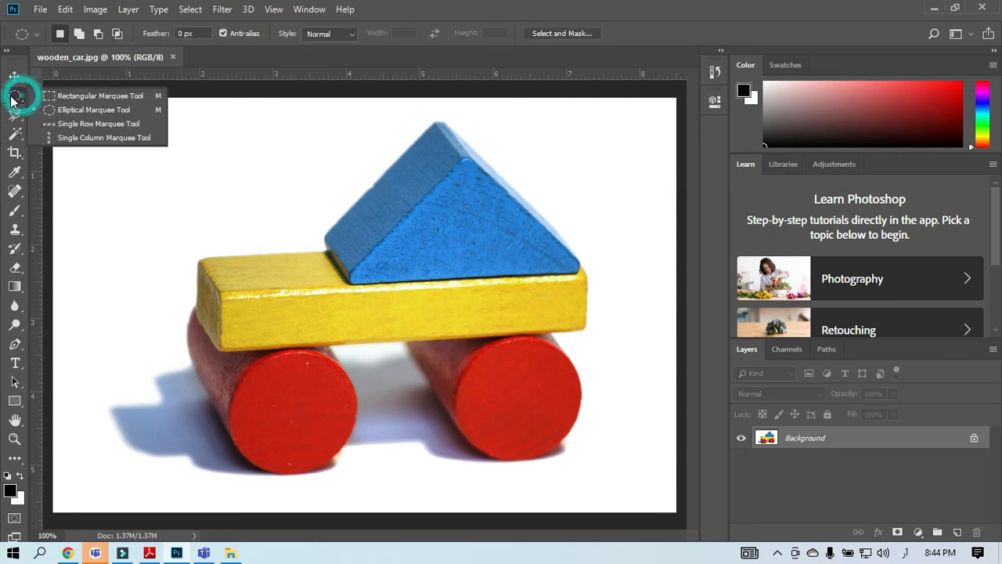
left_click(57, 110)
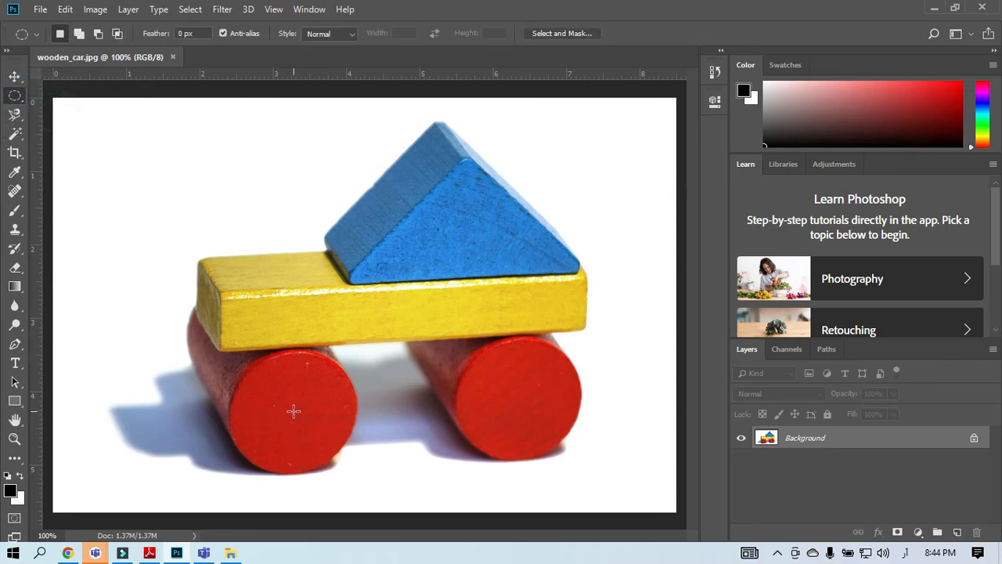
key("alt+shift")
left_click_drag(292, 413, 348, 485)
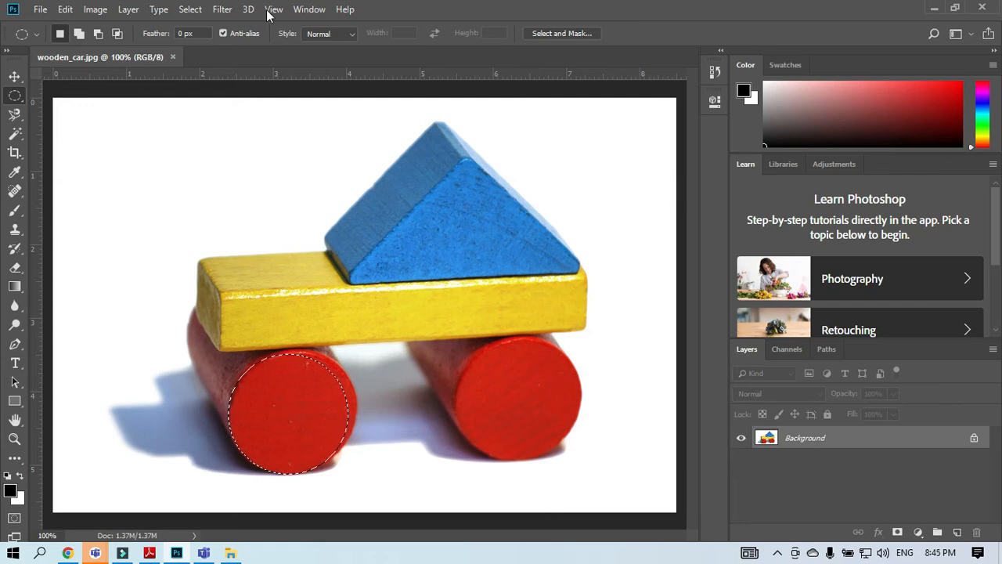
Nudge the circular selection right, up and back left to align it with the left wheel's face
key("Right")
key("Right")
key("Right")
key("Right")
key("Right")
key("Right")
key("Right")
key("Right")
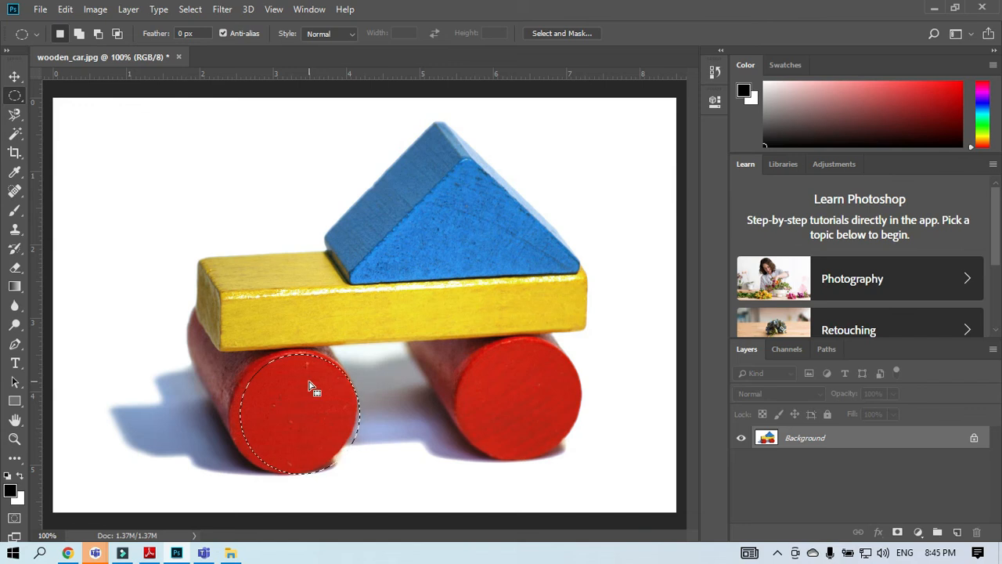
key("Up")
key("Up")
key("Up")
key("Left")
key("Left")
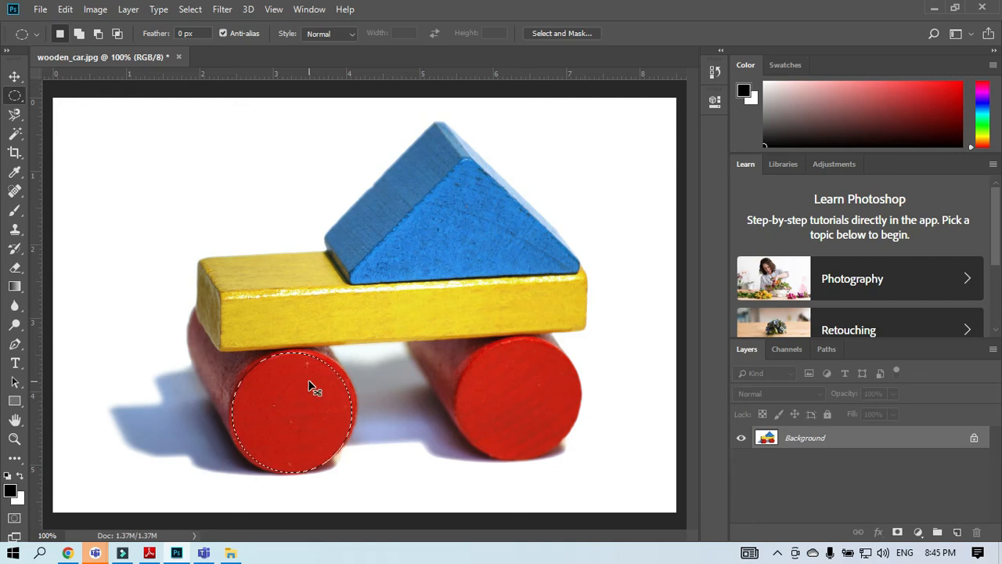
Try enlarging the selected wheel face to about 110.37% wide and 107.32% high with Free Transform, and undo the scaling
key("ctrl+t")
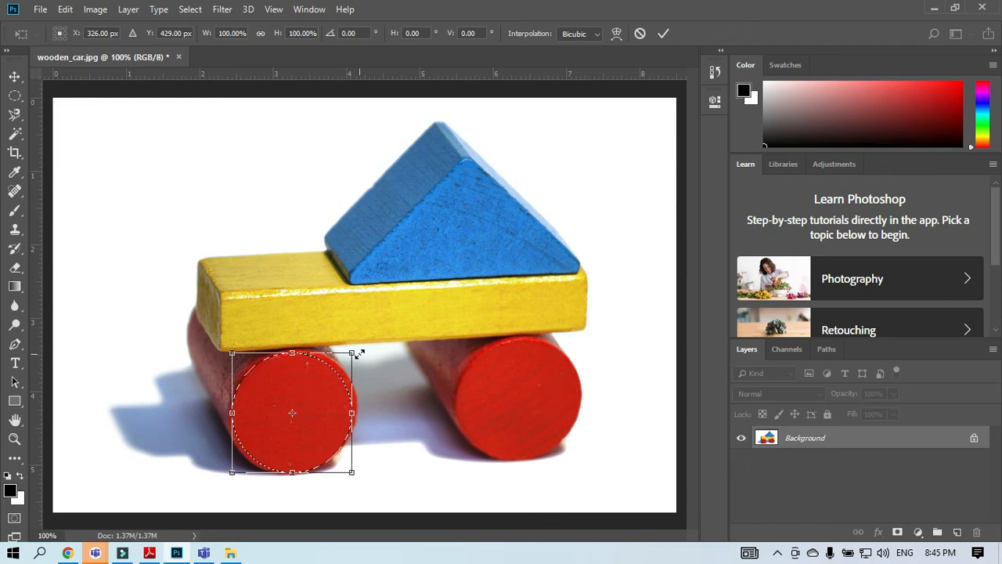
mouse_move(359, 355)
left_mouse_down()
mouse_move(355, 342)
mouse_move(353, 399)
mouse_move(379, 342)
mouse_move(368, 352)
mouse_move(376, 321)
mouse_move(357, 356)
mouse_move(368, 340)
left_mouse_up()
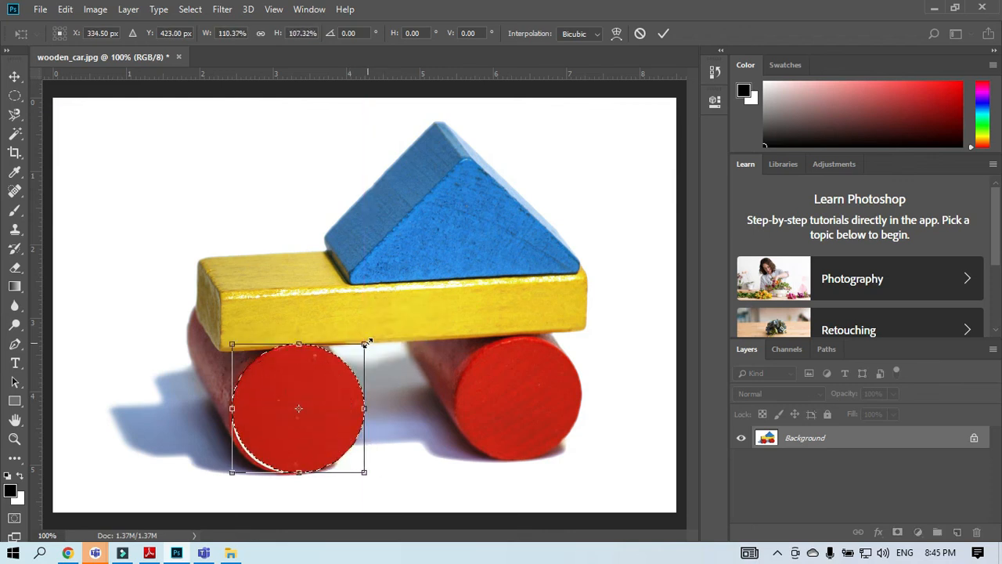
key("ctrl+z")
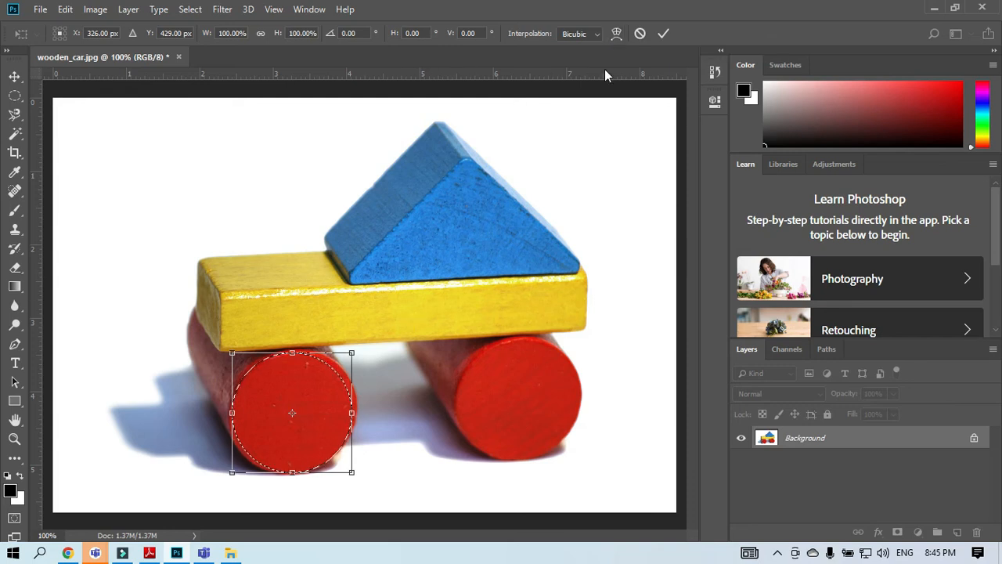
Warp the selected wheel face with a Custom warp, pulling its inner mesh and left edge outward, and apply the transform
left_click(614, 33)
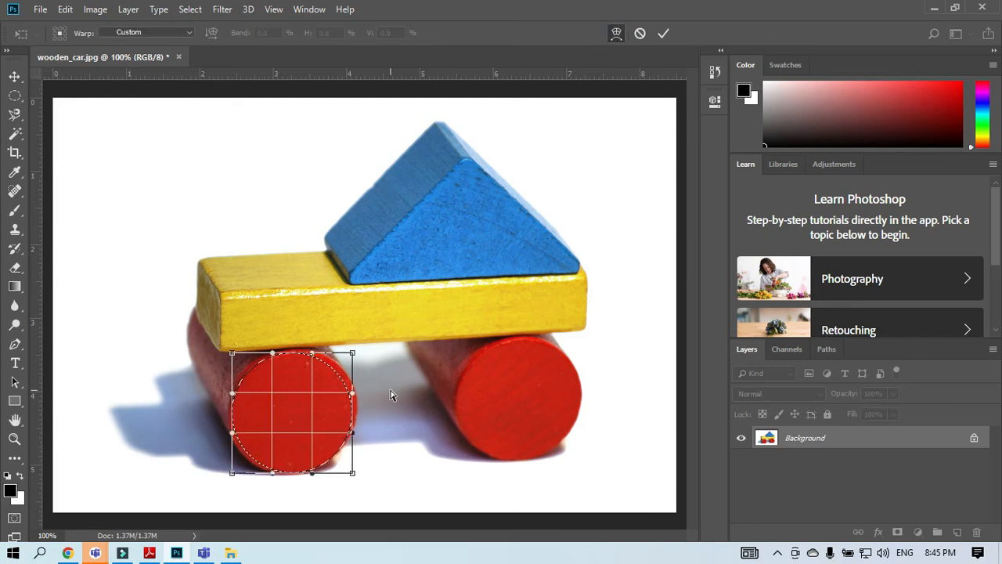
key("ctrl+plus")
left_click_drag(387, 465, 392, 333)
left_click_drag(366, 393, 372, 349)
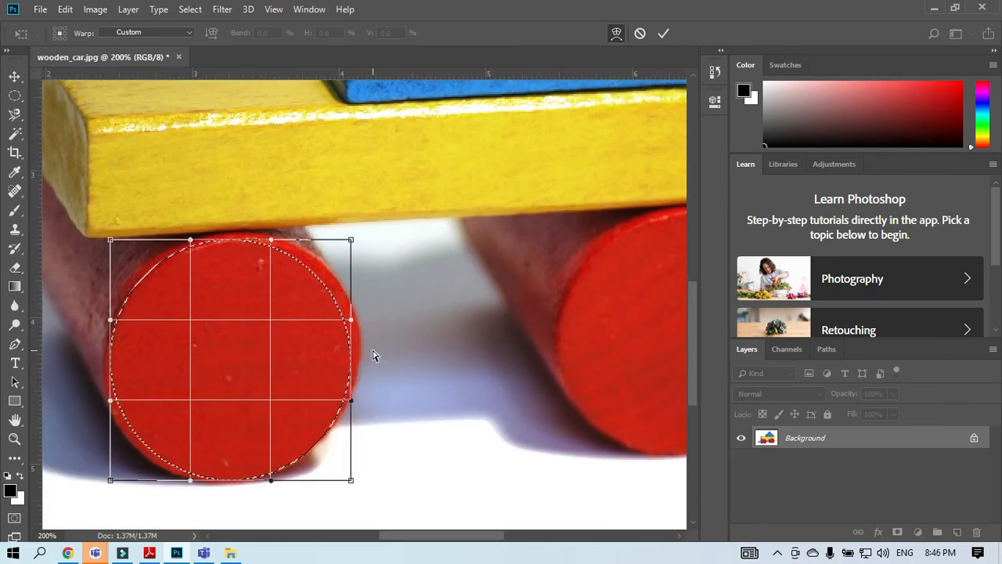
left_click(271, 319)
left_click_drag(271, 319, 281, 314)
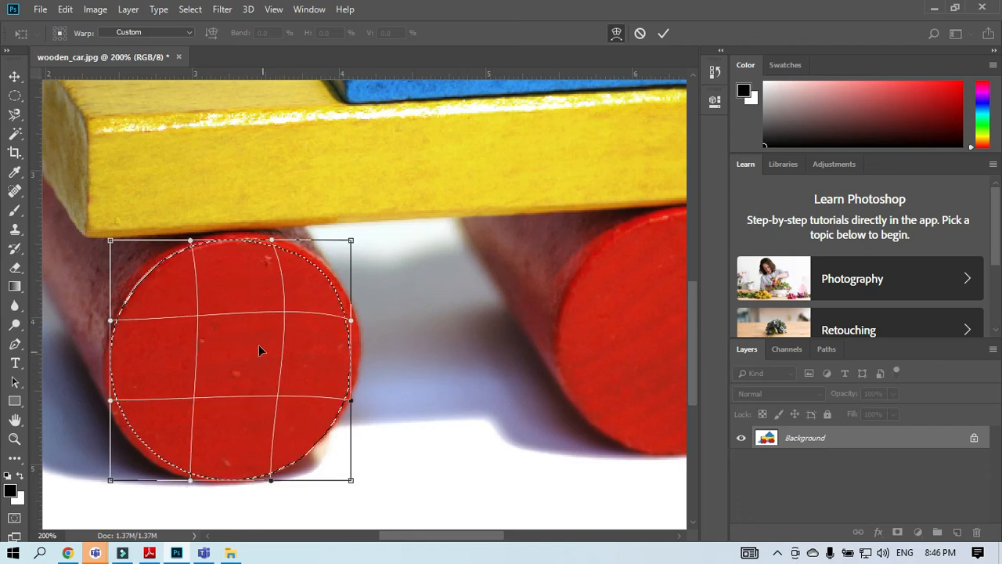
mouse_move(193, 400)
left_mouse_down()
mouse_move(174, 415)
mouse_move(175, 406)
left_mouse_up()
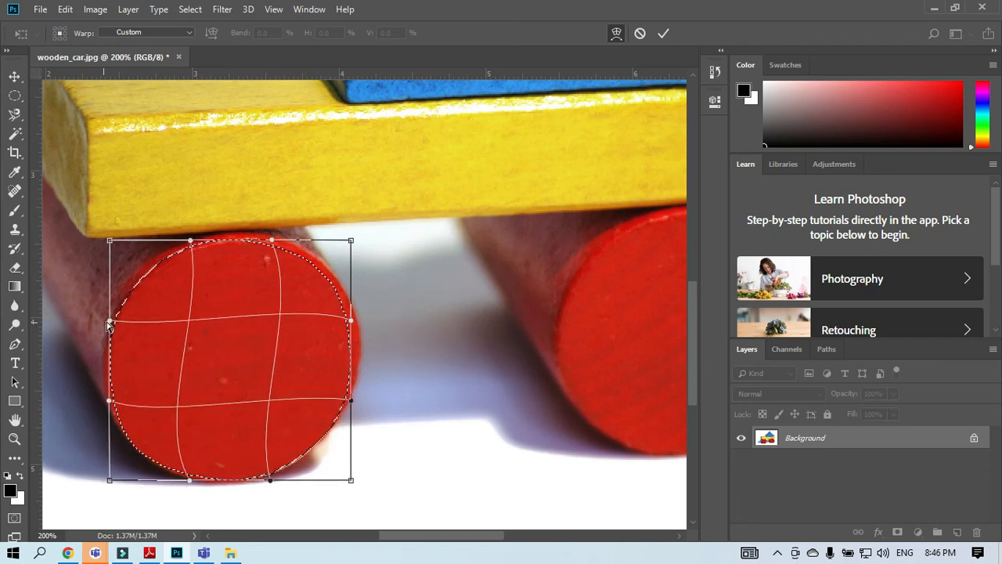
left_click_drag(108, 321, 104, 324)
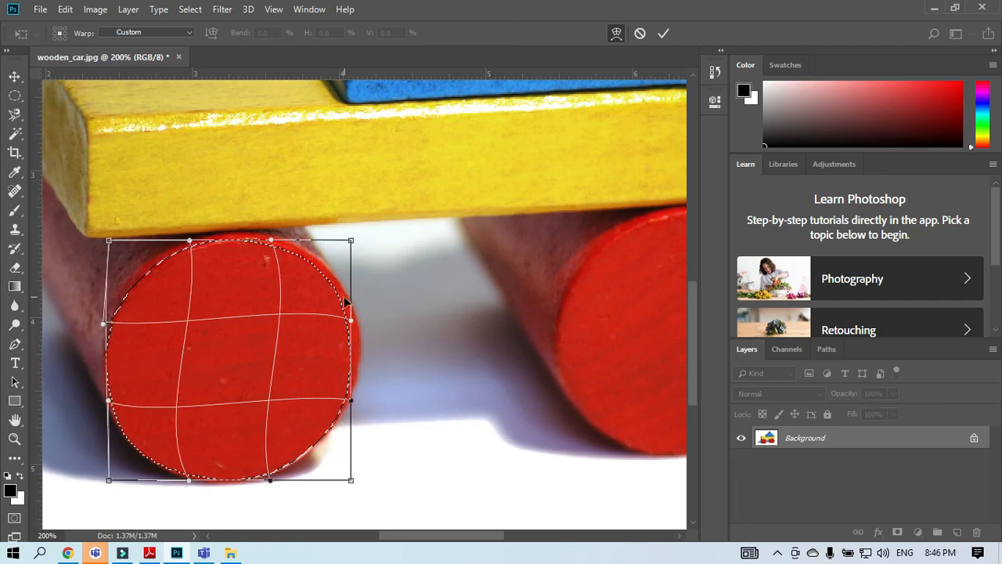
left_click_drag(263, 409, 283, 398)
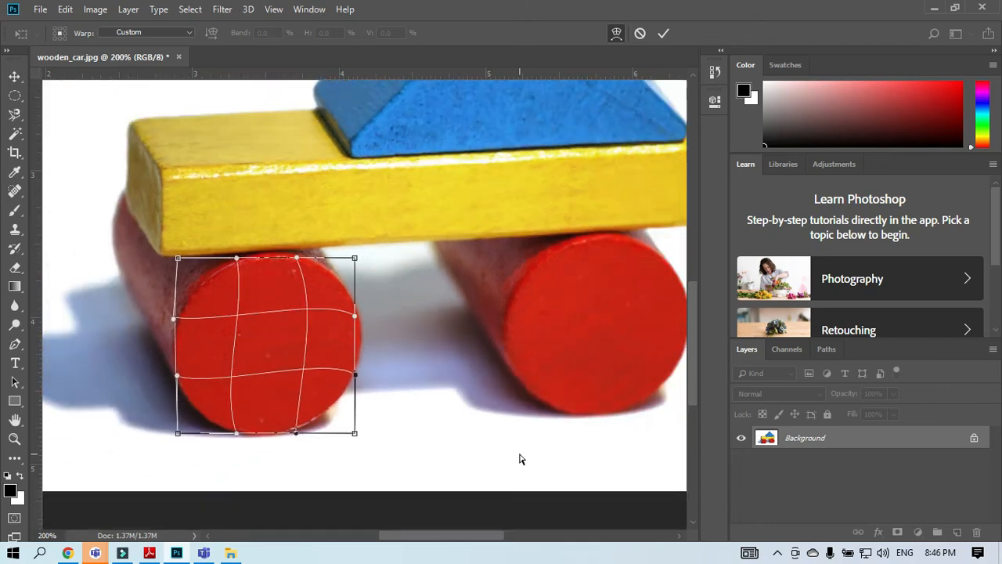
key("ctrl+minus")
key("ctrl+minus")
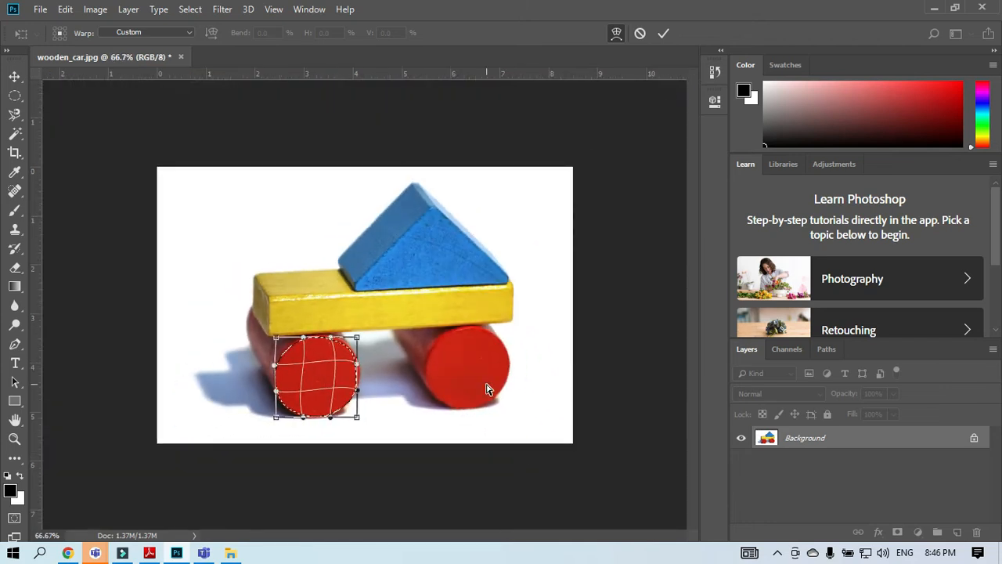
left_click(664, 34)
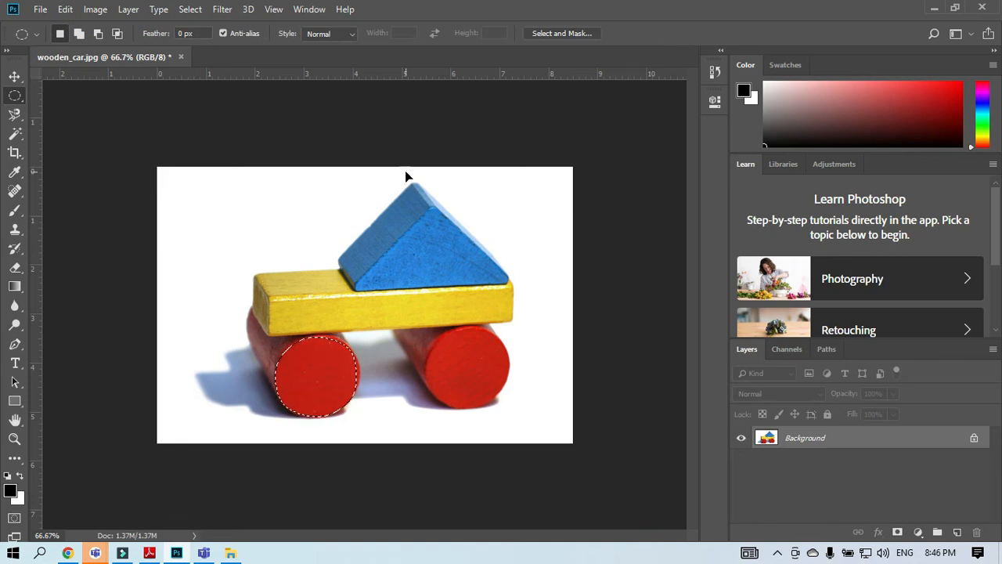
Deselect the warped wheel face and draw a small elliptical selection inside the left wheel
key("ctrl+plus")
key("ctrl+plus")
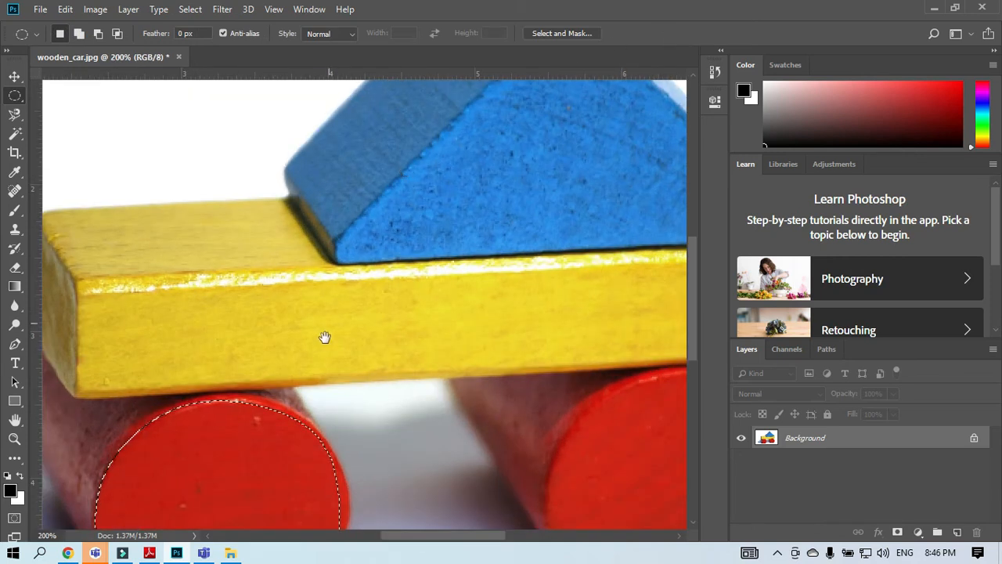
left_click_drag(313, 358, 324, 246)
key("ctrl+minus")
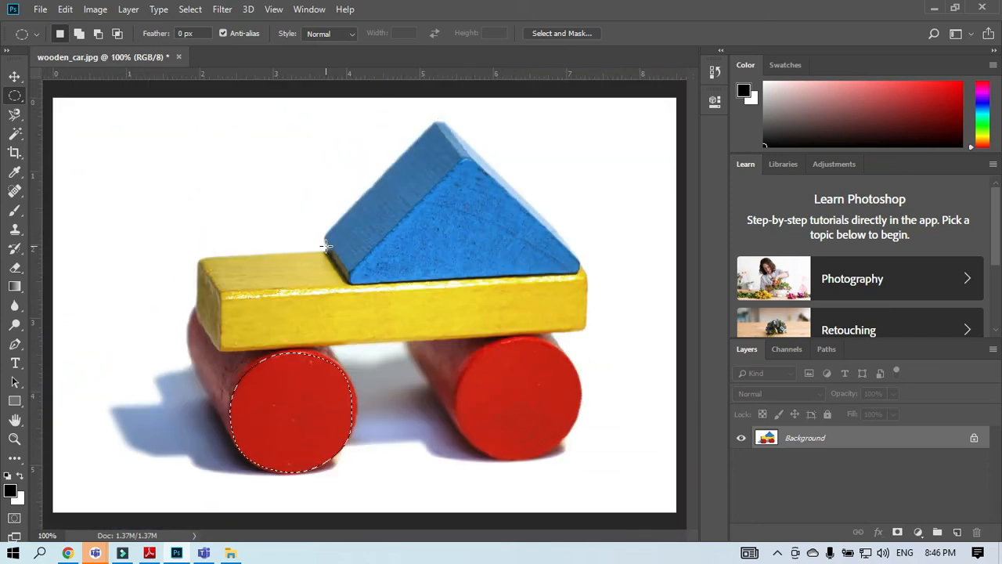
key("ctrl+d")
left_click_drag(277, 400, 322, 443)
Expand the small wheel selection with the Grow command and undo the expansion
left_click(190, 9)
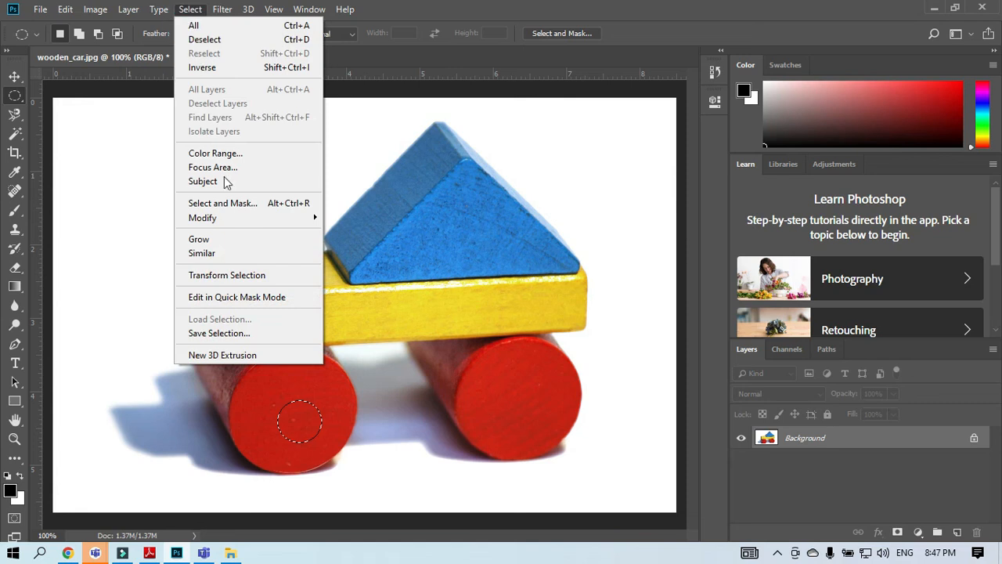
left_click(228, 240)
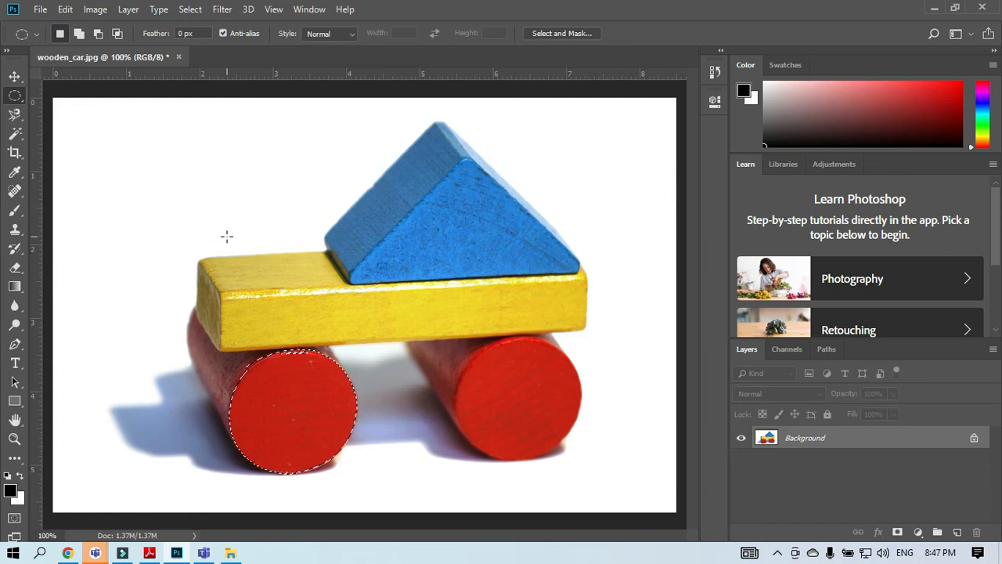
key("ctrl+z")
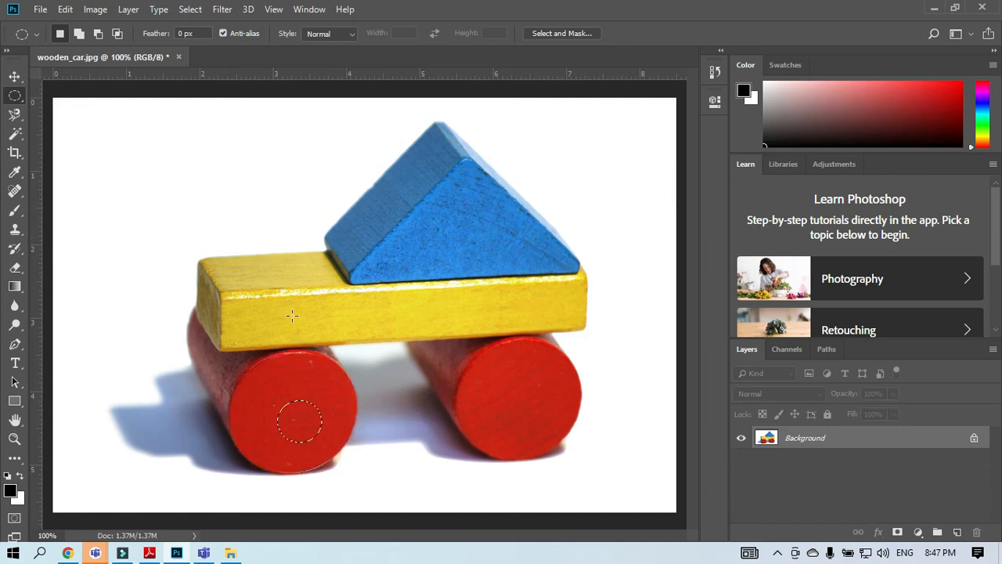
key("ctrl+z")
Deselect, draw a new small elliptical selection inside the left wheel's face, and expand it with Grow
key("ctrl+d")
left_click_drag(288, 404, 328, 449)
left_click(192, 9)
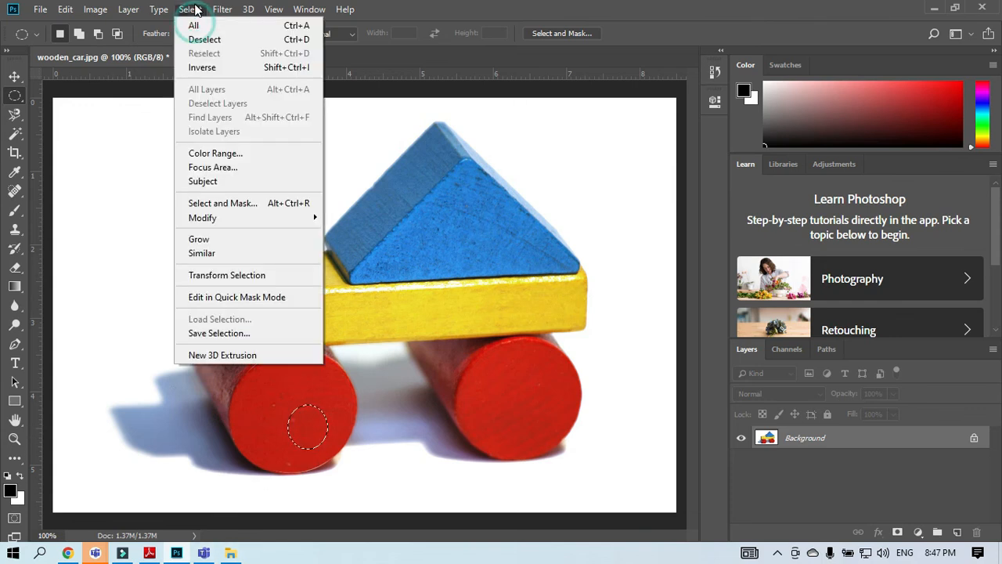
left_click(224, 238)
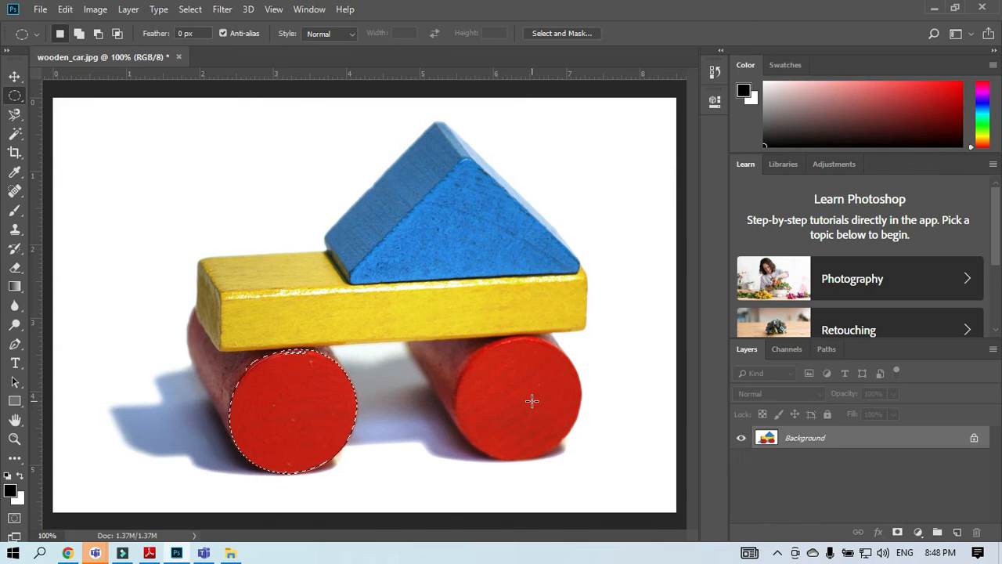
Extend the left wheel's selection to matching red areas elsewhere in the image with the Similar command
left_click(190, 10)
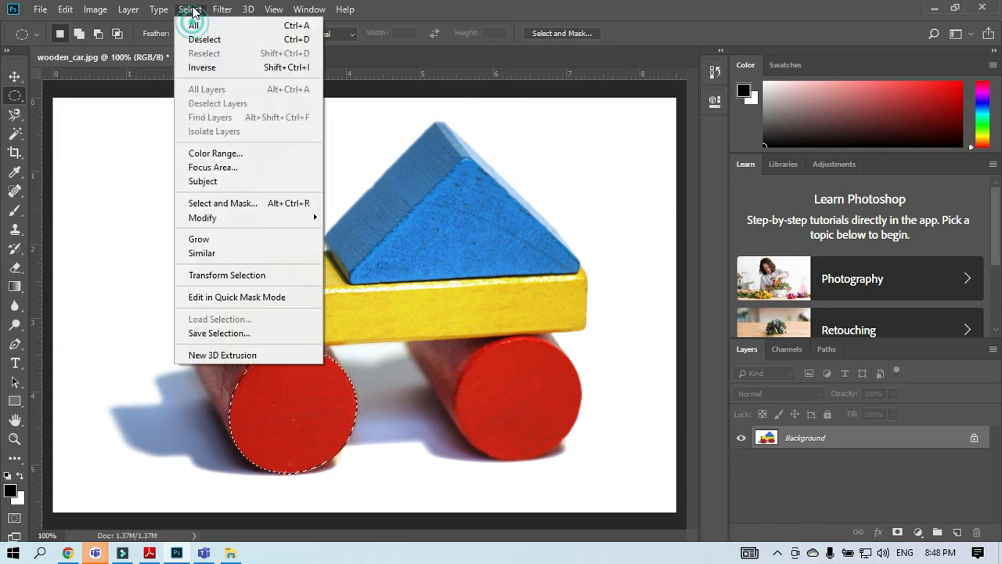
left_click(197, 253)
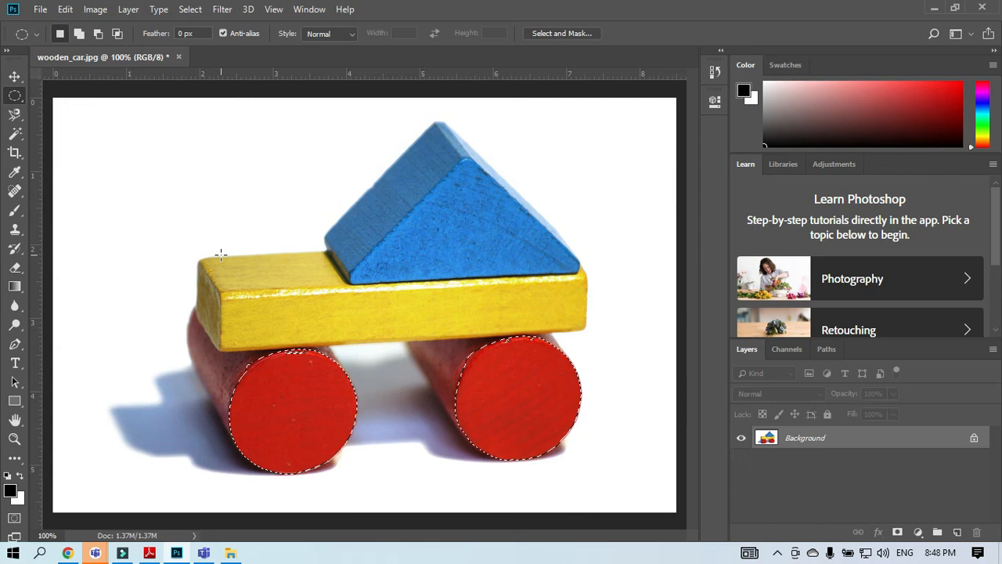
Add the unselected highlight gaps near the left wheel's upper edge to the selection with two elliptical marquees
key("ctrl+plus")
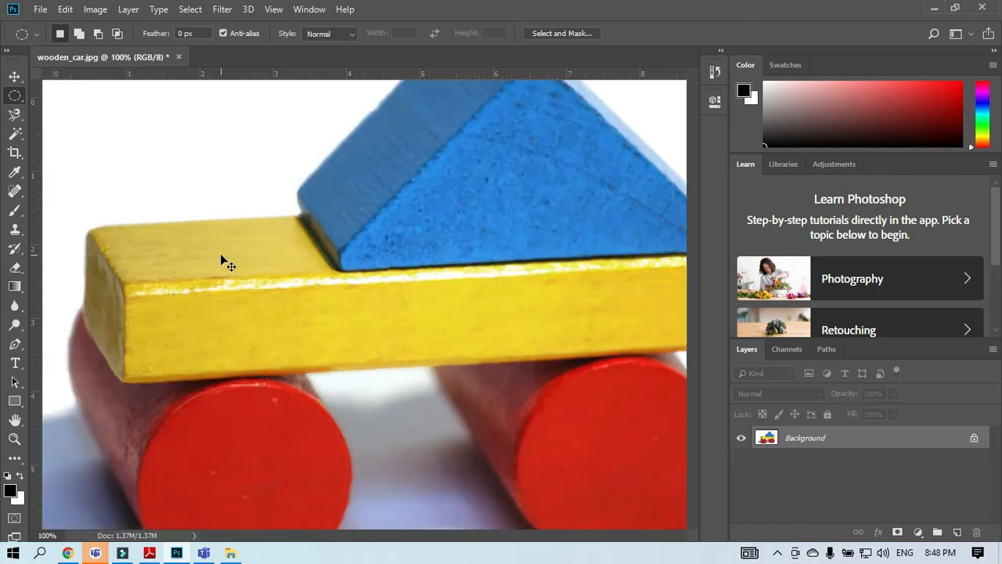
key("ctrl+plus")
key("ctrl+plus")
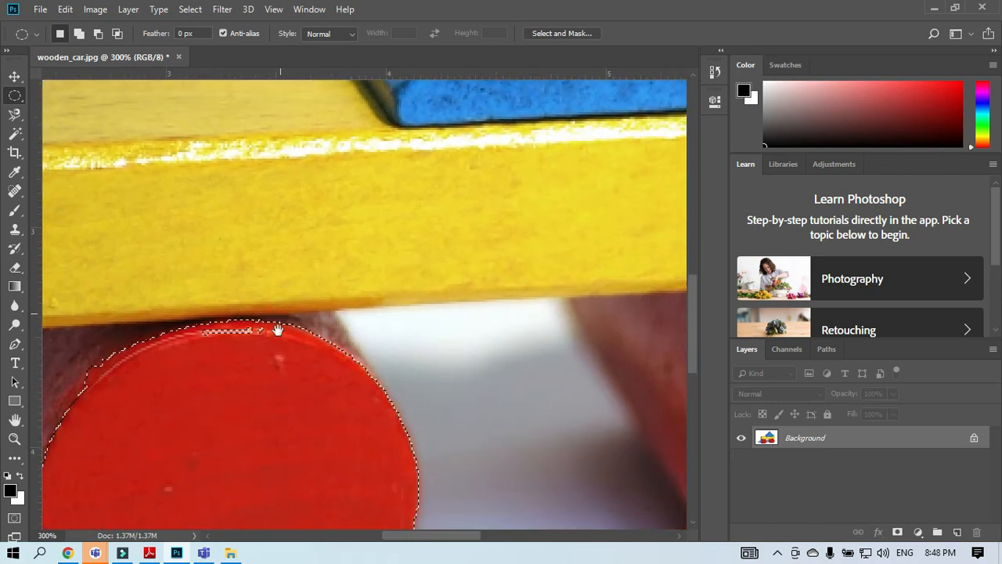
key("shift")
left_click_drag(202, 383, 278, 323)
key("shift")
left_click_drag(178, 378, 247, 317)
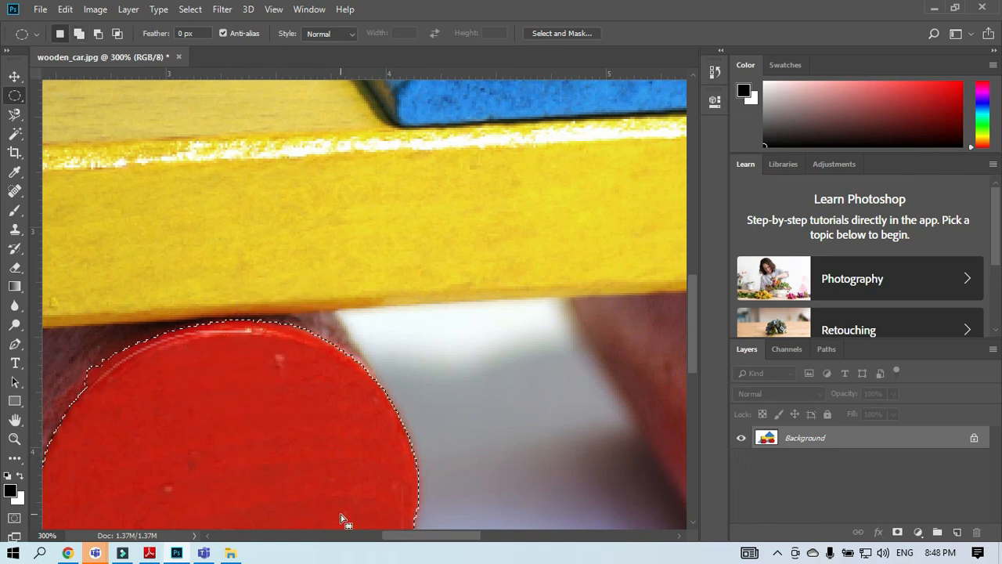
key("ctrl+minus")
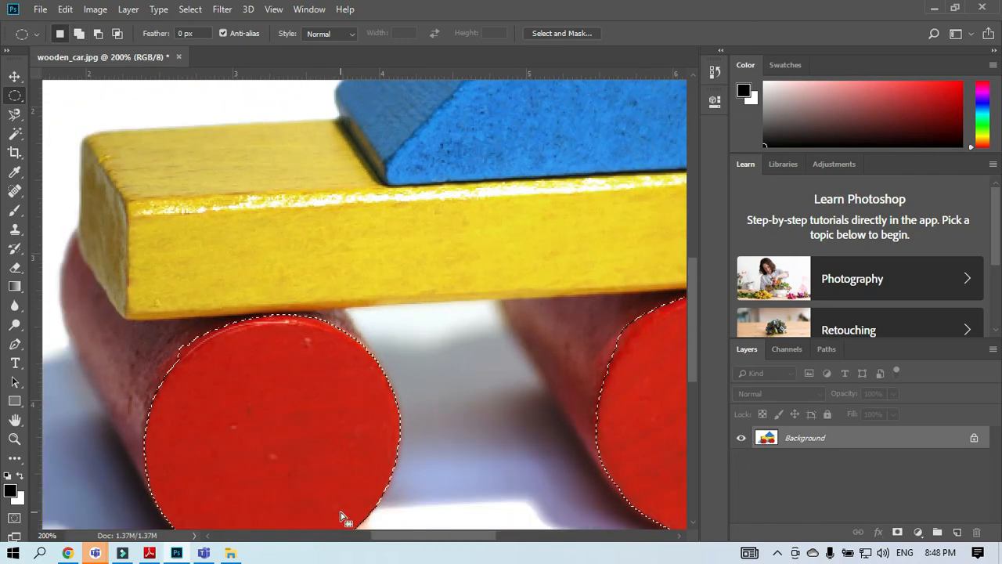
key("ctrl+minus")
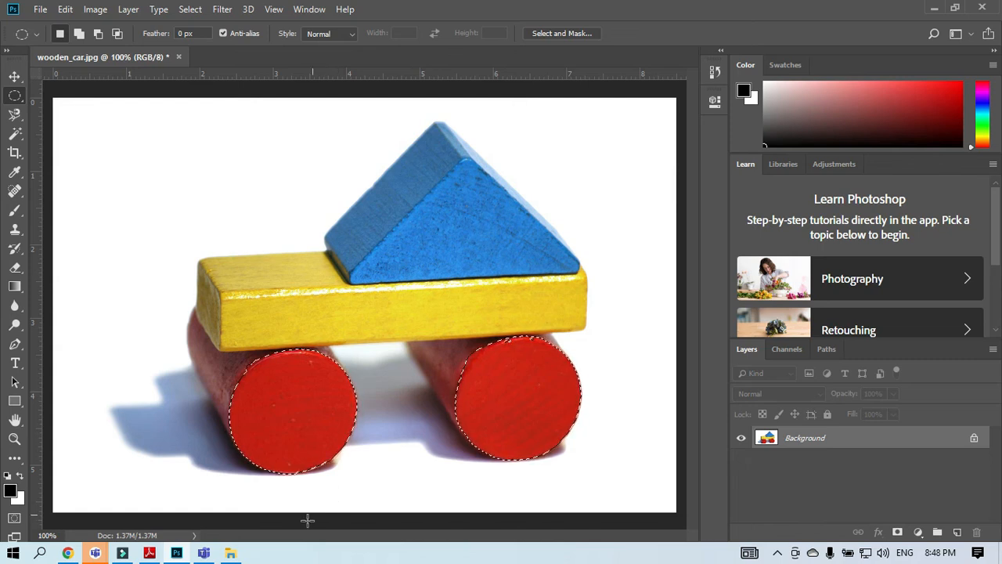
Switch to Lecture 3.pdf in Adobe Reader, view the Quick Selection and Magic Wand topic slide, and return to Photoshop
left_click(149, 553)
scroll(207, 510, "down", 1)
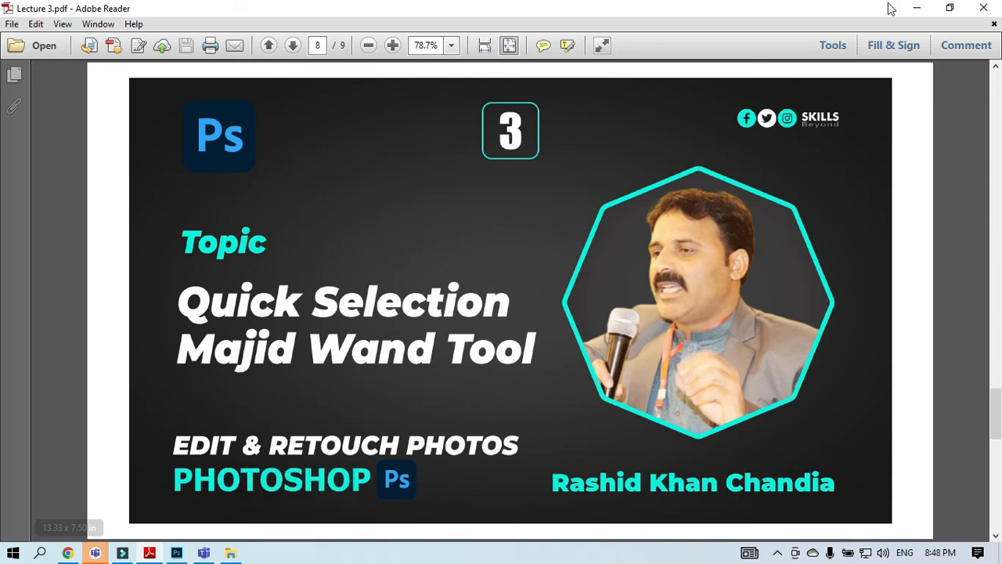
left_click(915, 11)
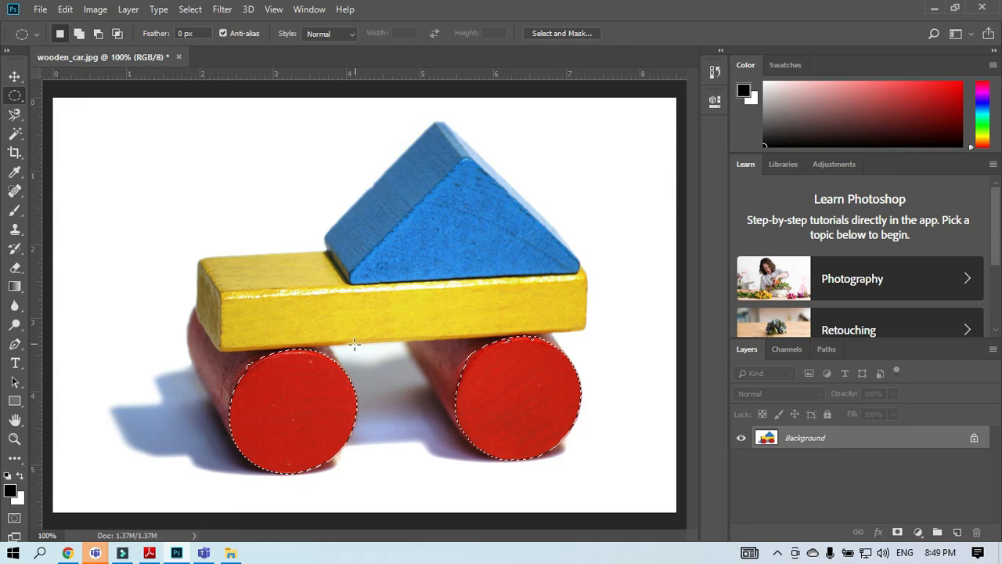
Deselect the wheels and select the white background around the car with the Magic Wand tool
left_click(360, 432)
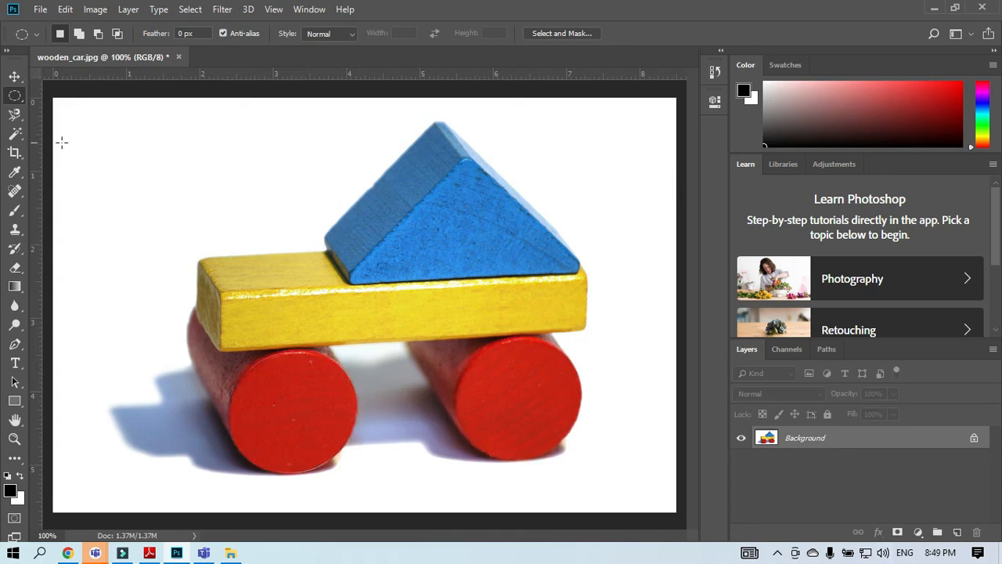
left_click(14, 133)
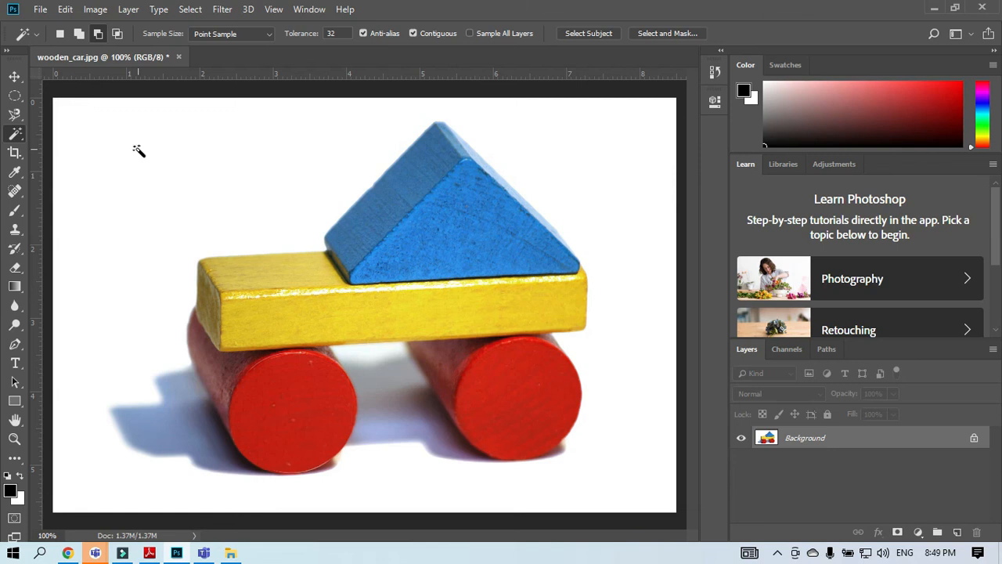
right_click(11, 135)
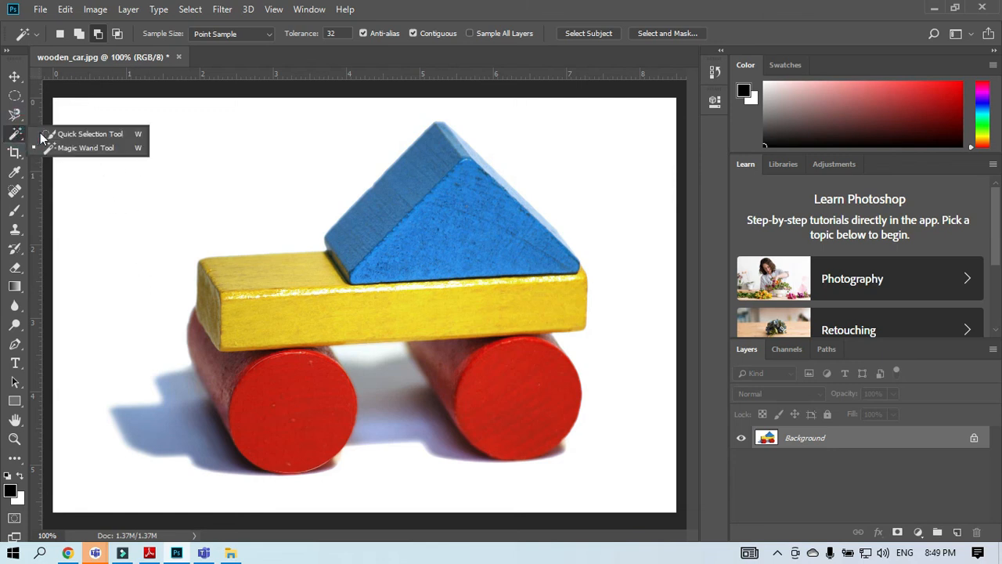
left_click(53, 144)
left_click(106, 148)
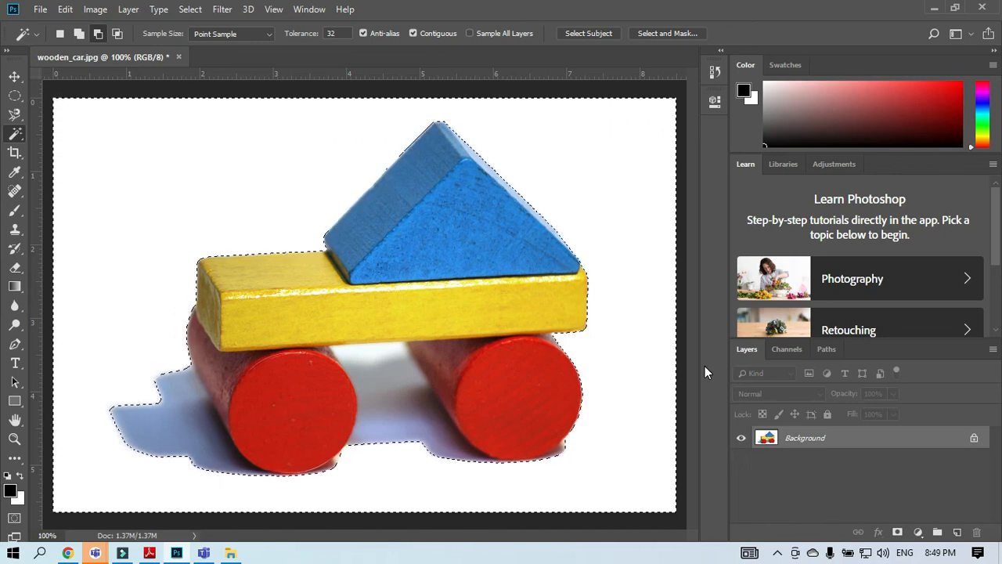
Clear the background selection and select the right wheel's red face and the yellow block's front face in turn with the Magic Wand
key("ctrl+d")
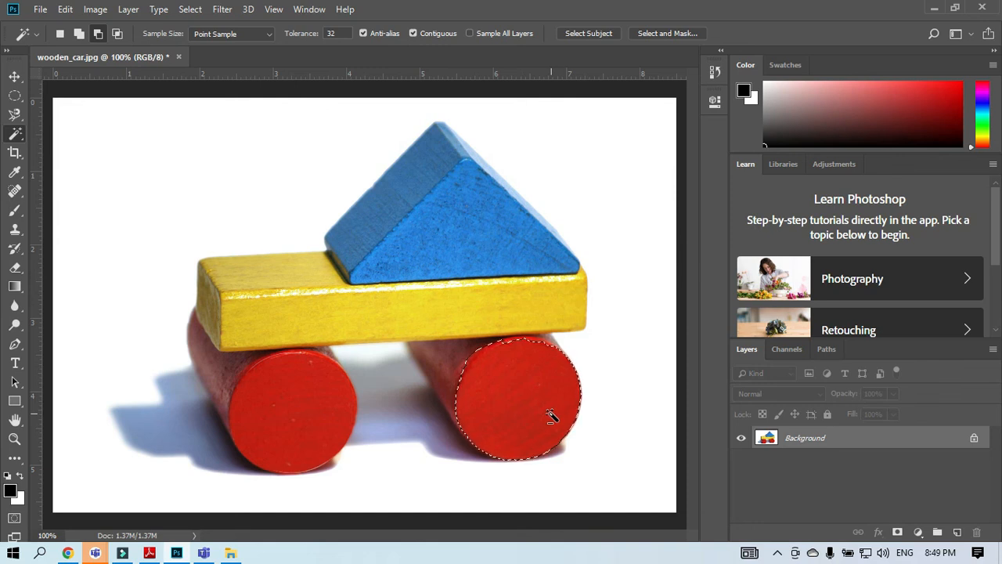
key("ctrl+d")
left_click(395, 323)
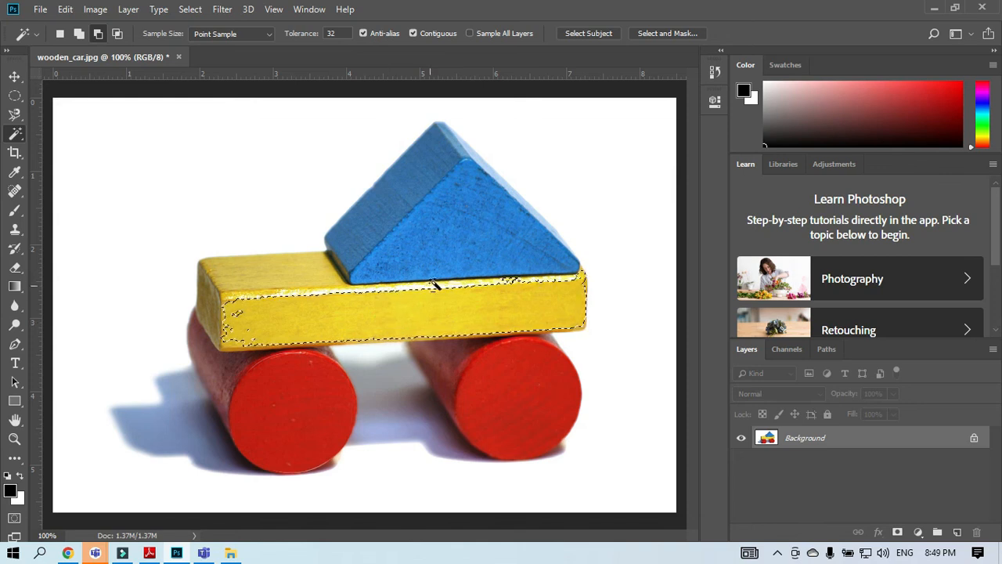
Select the blue triangle's front face and the white background in turn with the Magic Wand, clearing each selection
key("ctrl+d")
left_click(462, 247)
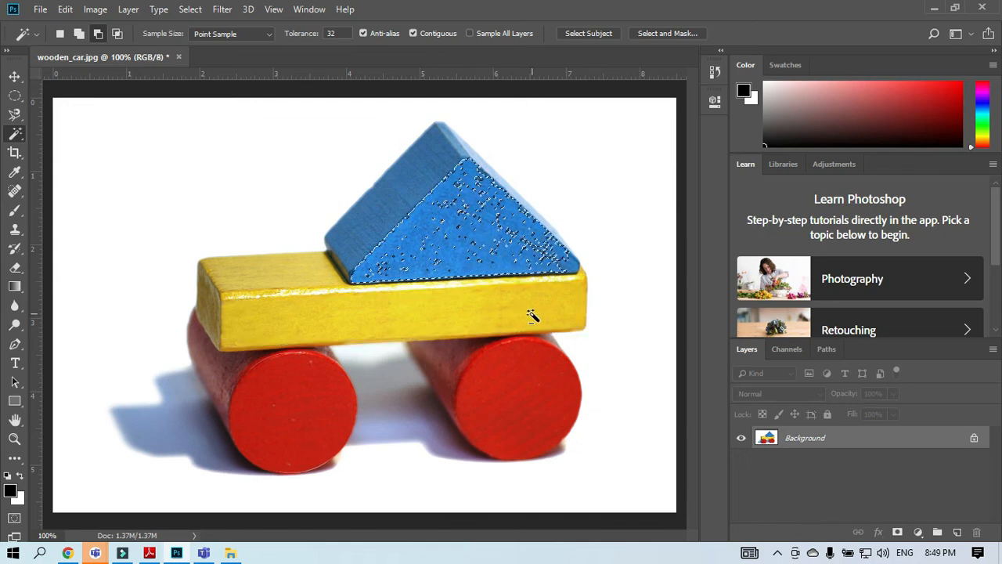
left_click(441, 261)
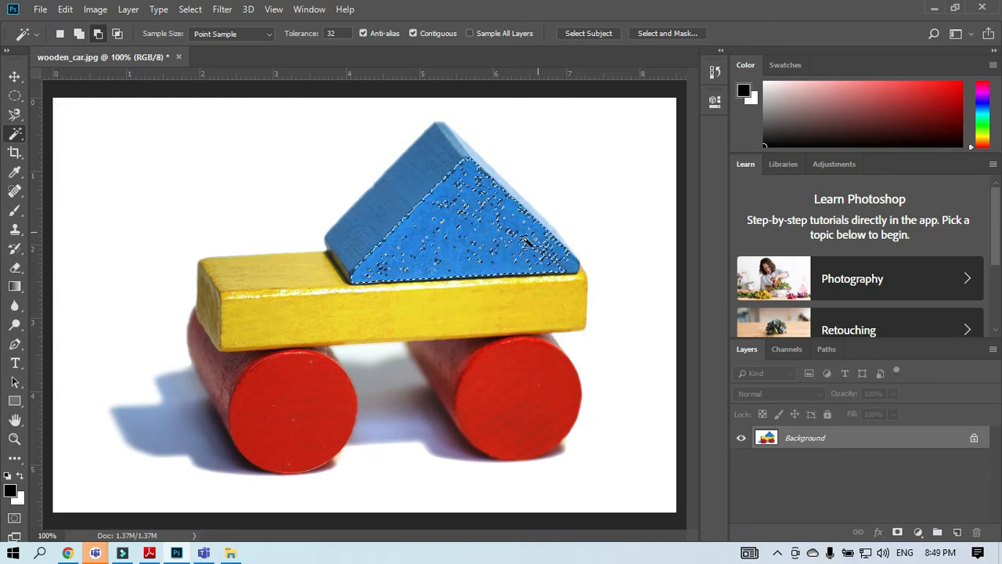
key("ctrl+d")
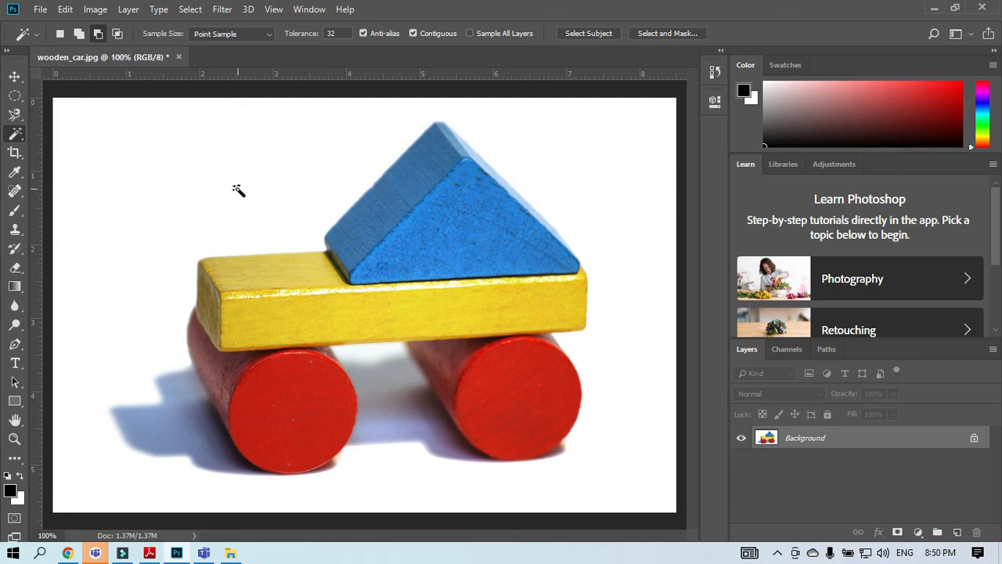
left_click(157, 181)
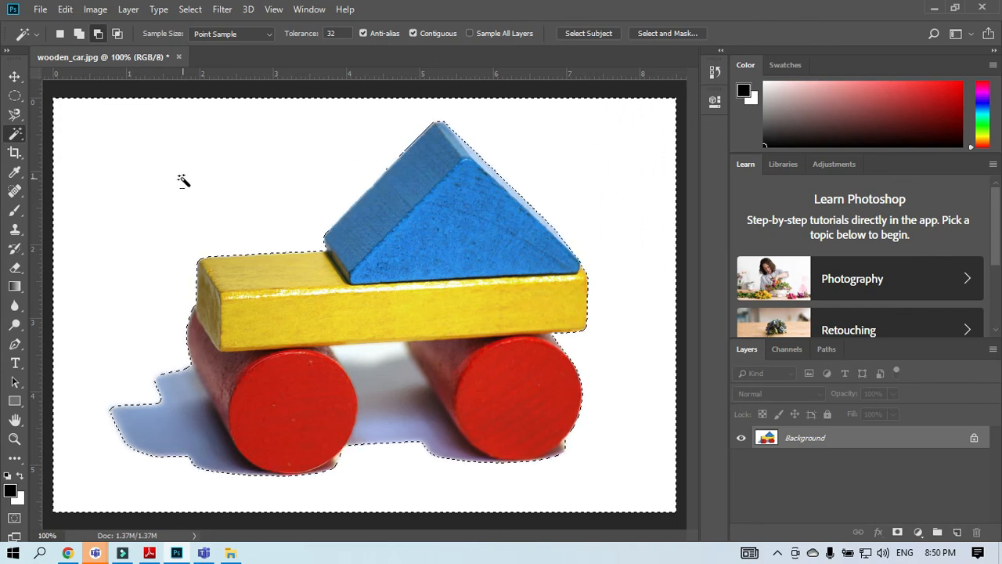
key("ctrl+d")
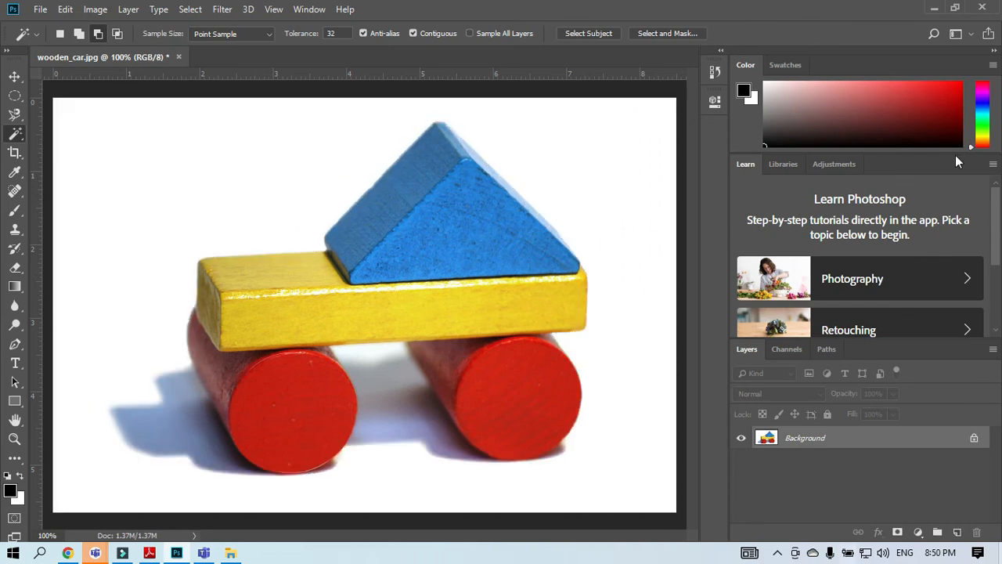
Select the white background around the car by brushing over it with the Quick Selection tool
right_click(14, 133)
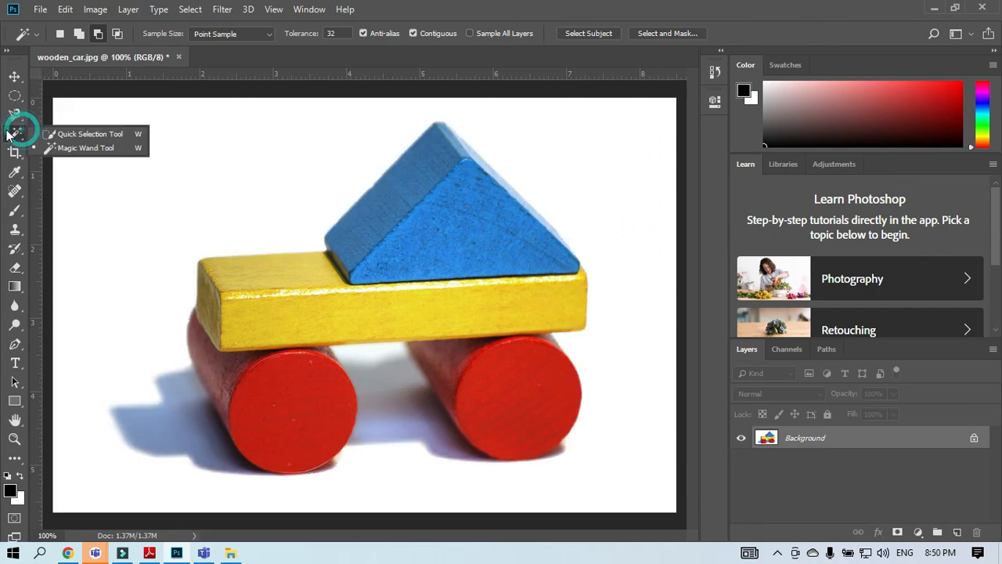
left_click(90, 134)
left_click_drag(115, 269, 142, 185)
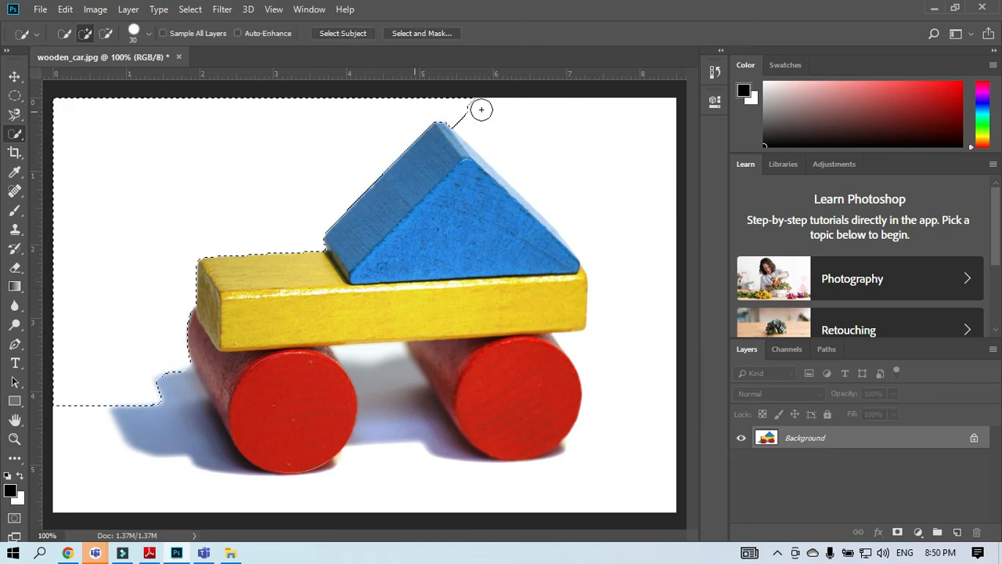
left_click_drag(642, 215, 631, 417)
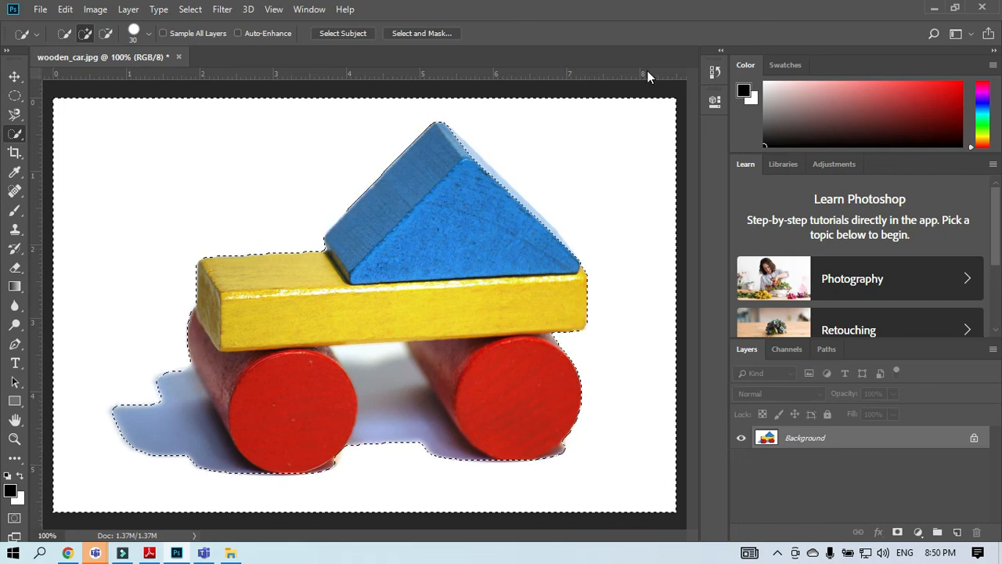
key("ctrl")
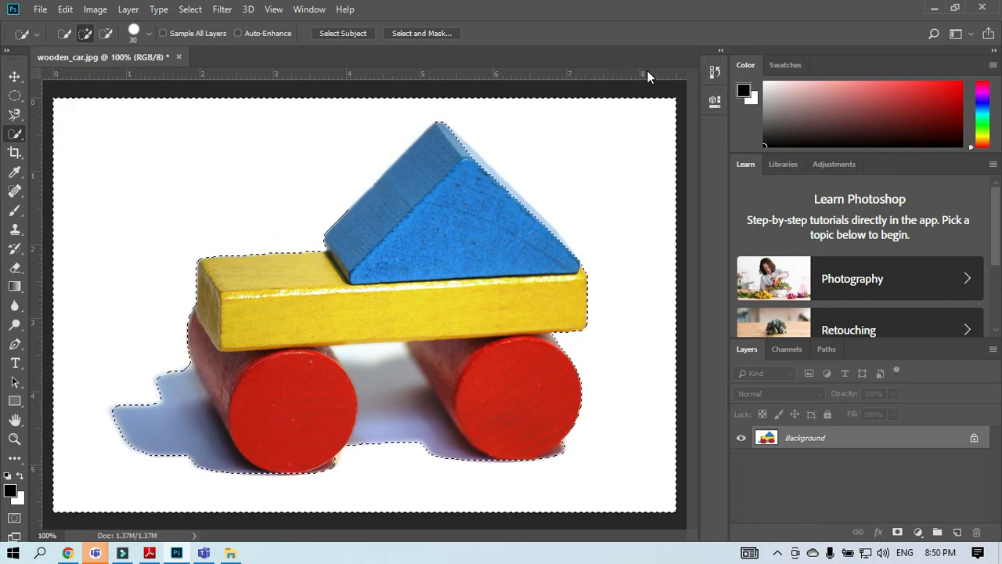
key("ctrl")
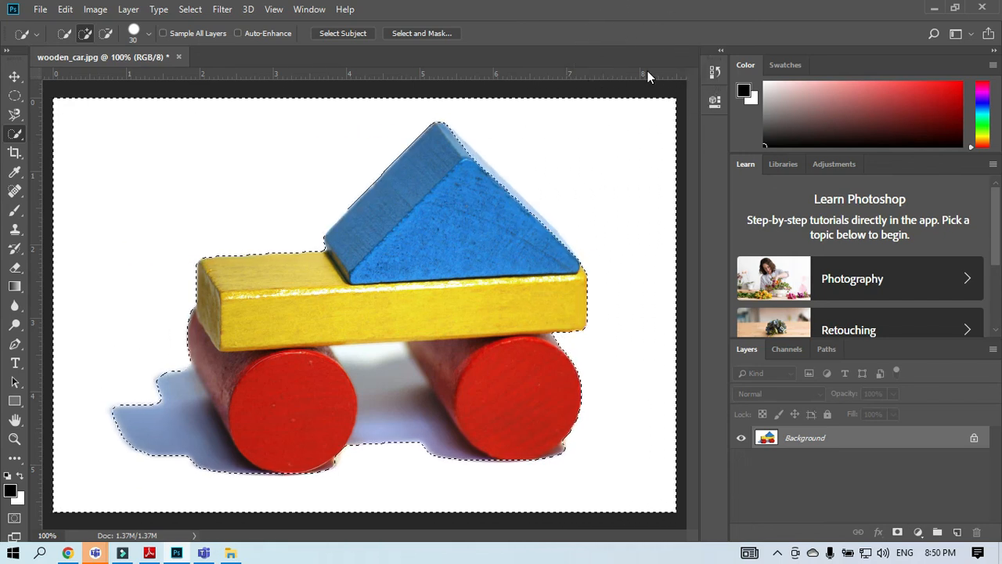
Try to add a polygonal area covering the blue triangle's right edge to the selection with the Polygonal Lasso tool
key("ctrl+plus")
scroll(512, 224, "up", 5)
scroll(512, 224, "right", 7)
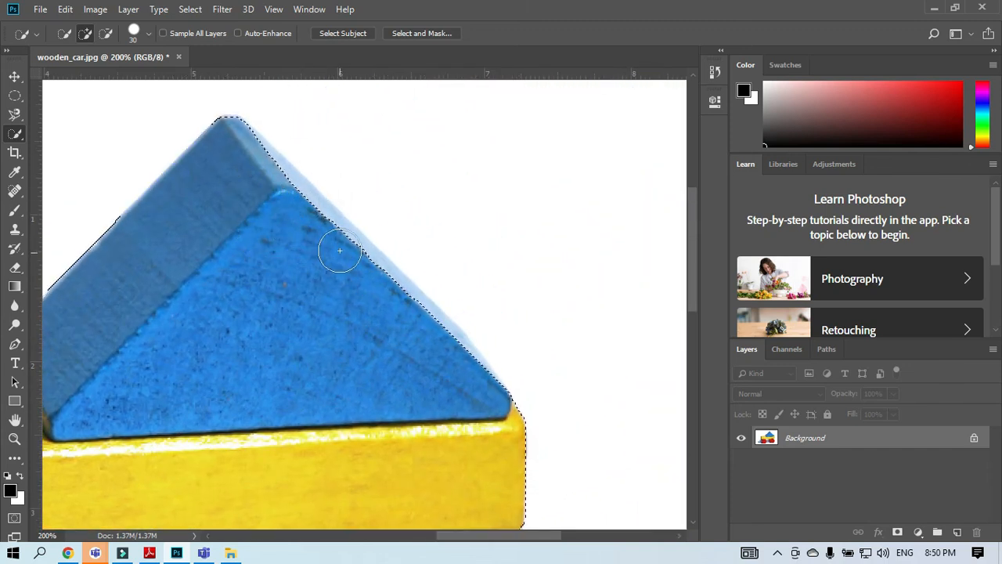
key("ctrl")
left_click(15, 114)
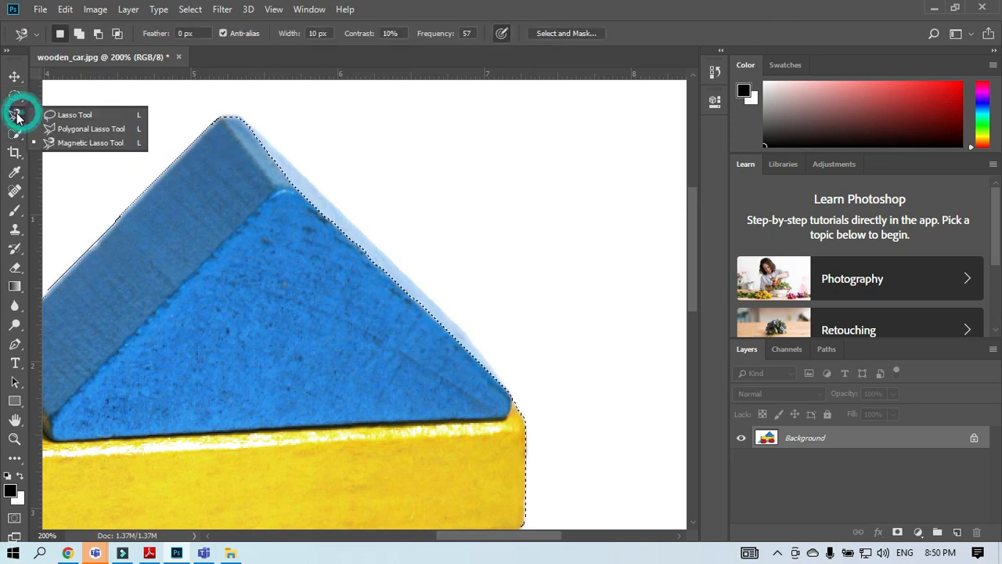
left_click(70, 128)
key("shift")
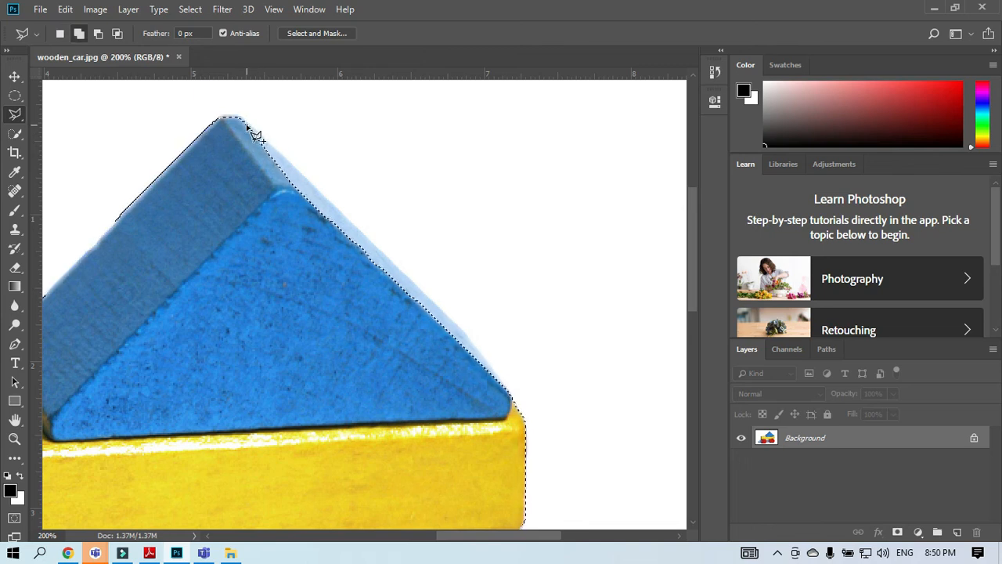
left_click(492, 366)
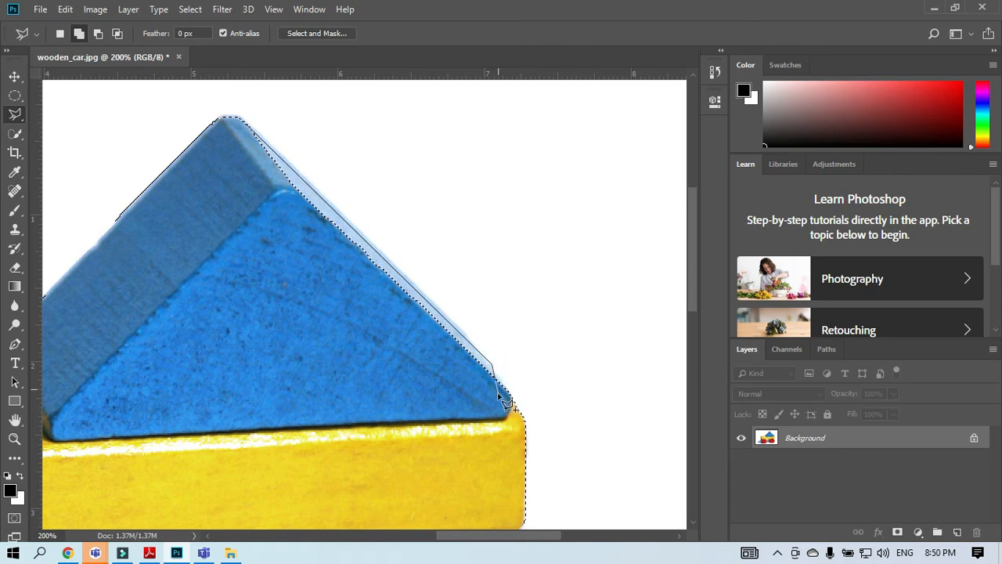
left_click(497, 394)
left_click(423, 384)
left_click(317, 300)
left_click(231, 211)
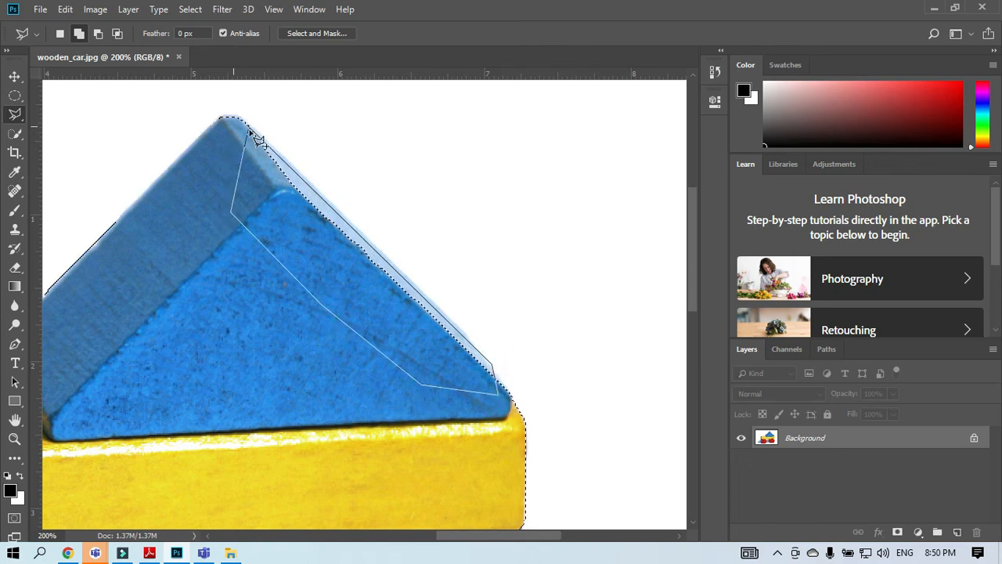
left_click(245, 125)
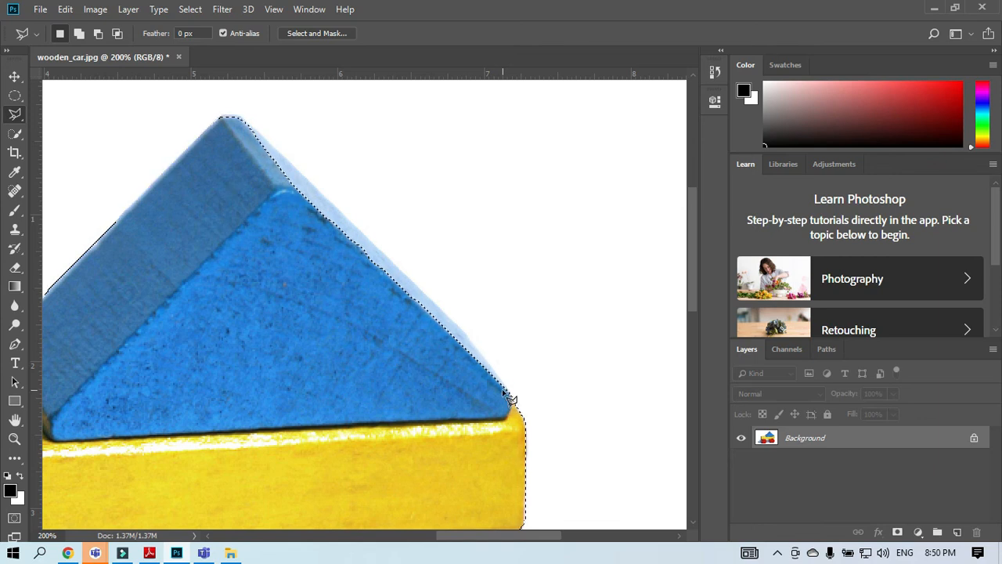
Add a polygonal area running along the outside of the blue triangle's pale right edge to the background selection
left_click(251, 126)
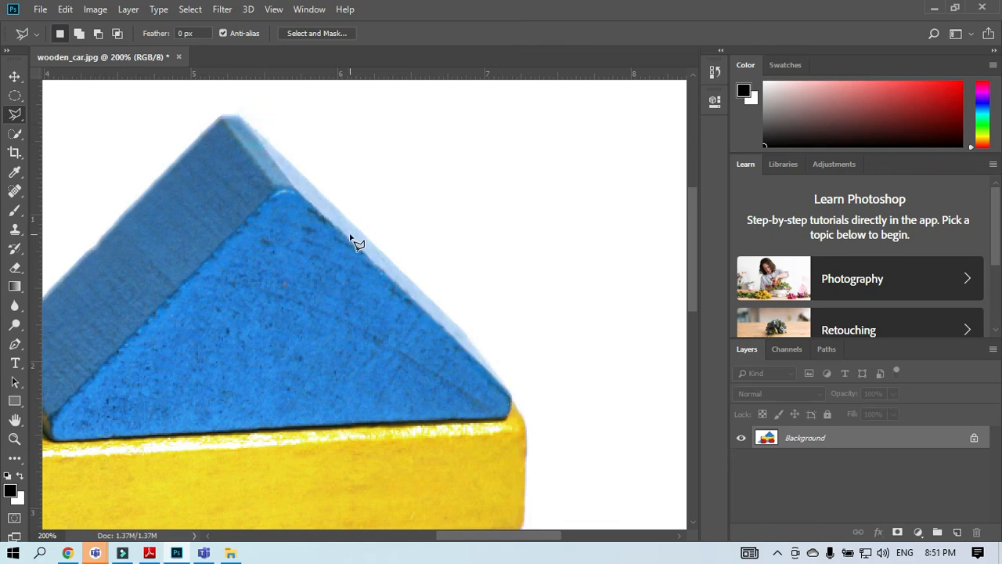
key("shift")
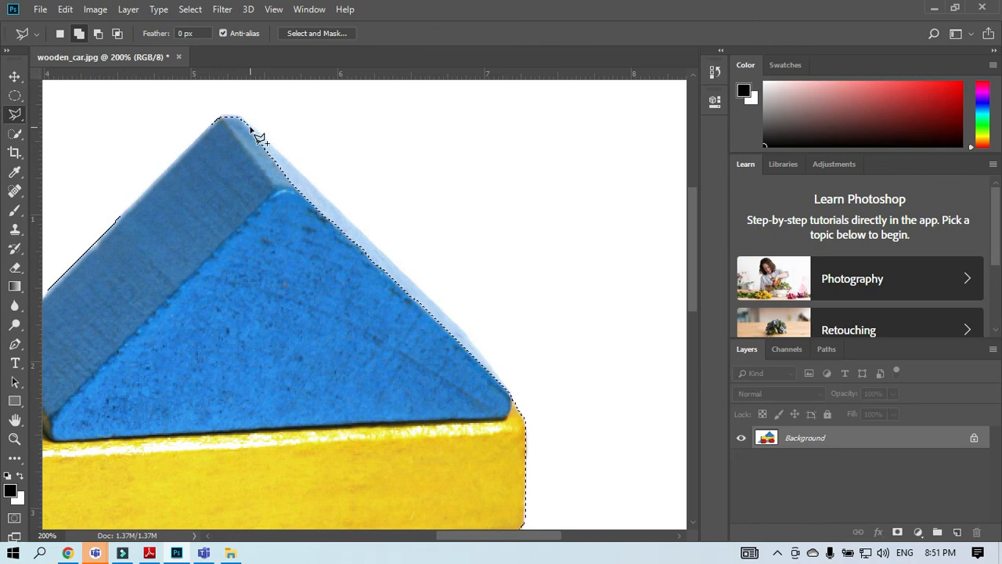
left_click(251, 127, "shift")
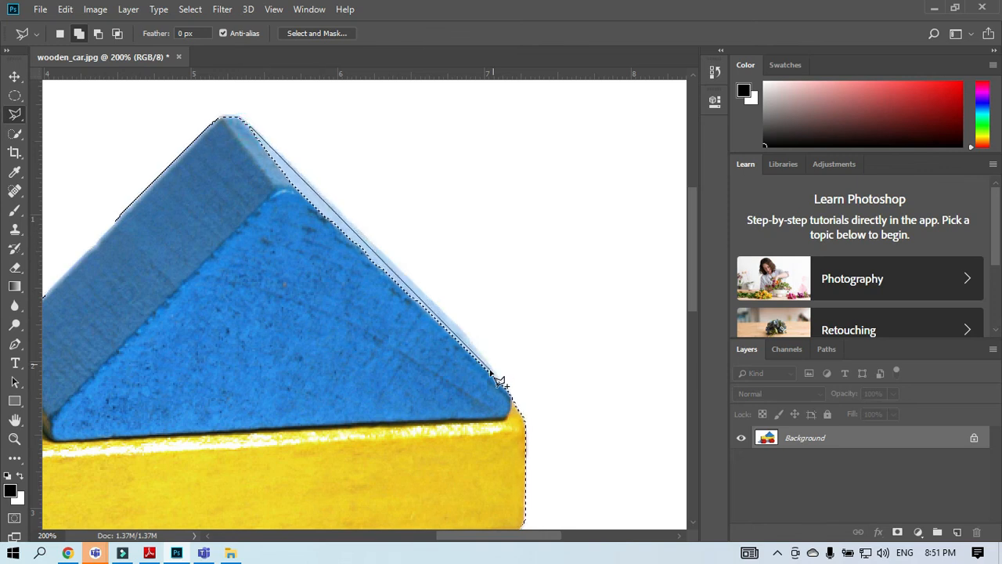
left_click(454, 325, "shift")
left_click(490, 361, "shift")
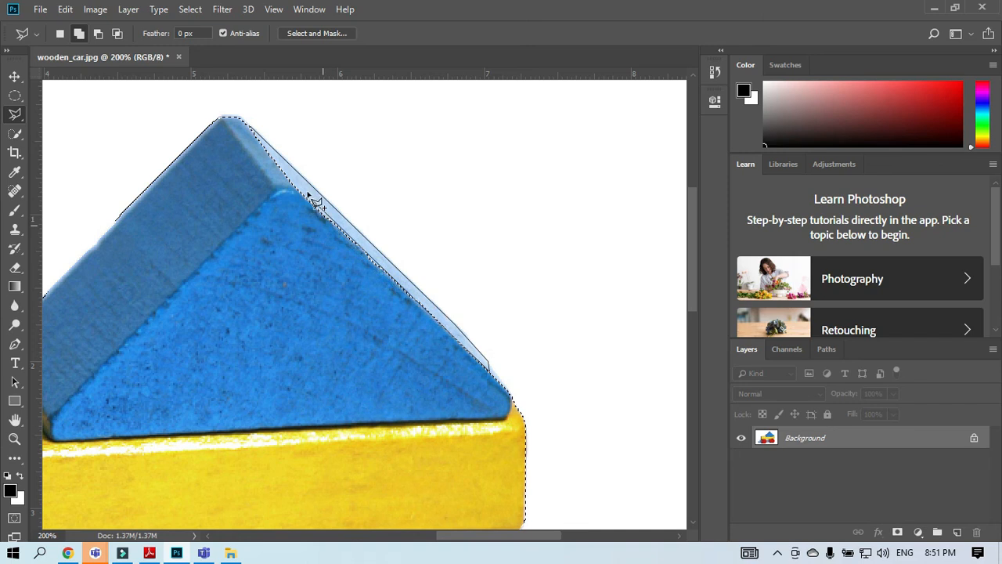
left_click(524, 210)
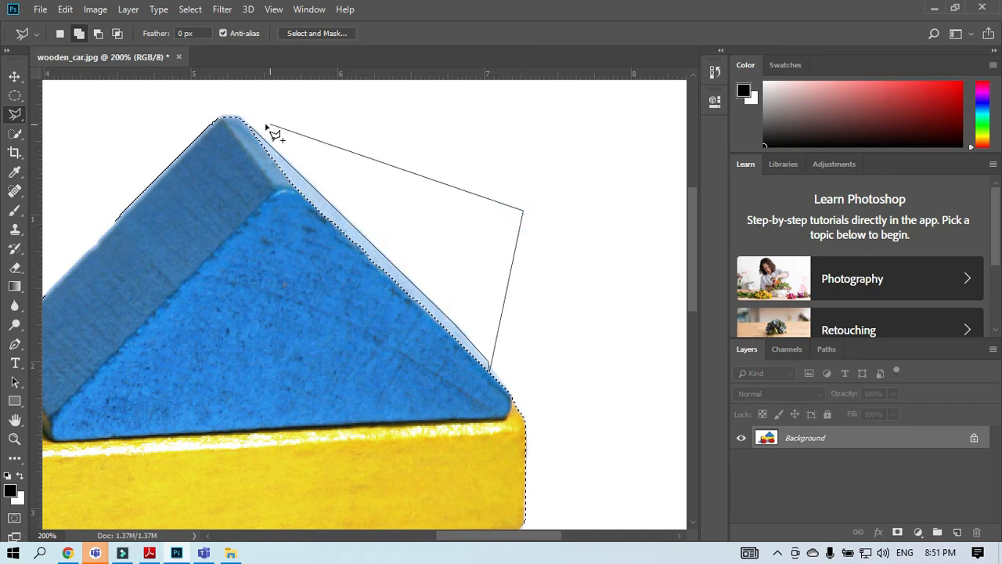
left_click(253, 133)
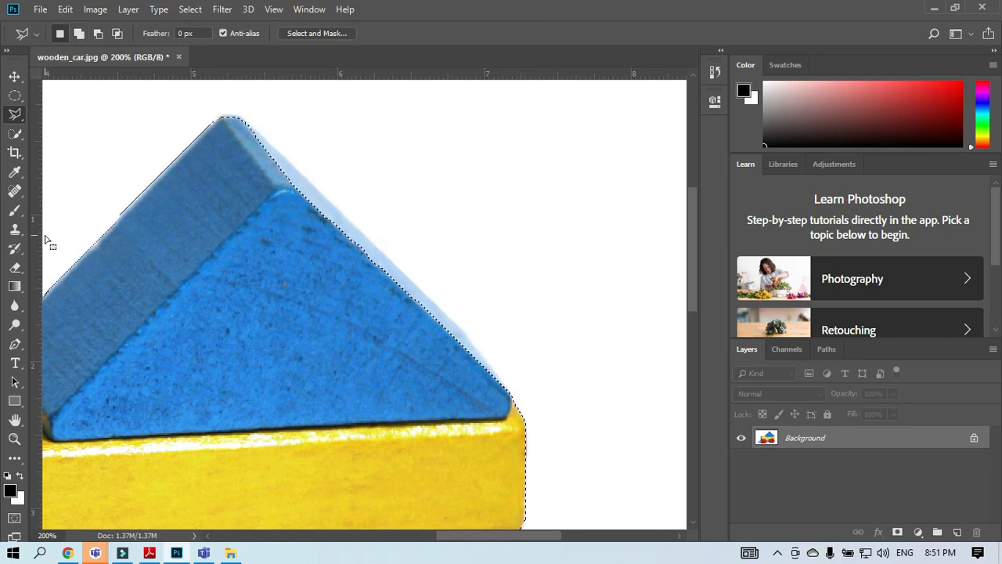
Remove the blue triangle's pale right edge from the background selection with the Quick Selection tool at brush size 10
left_click(14, 133)
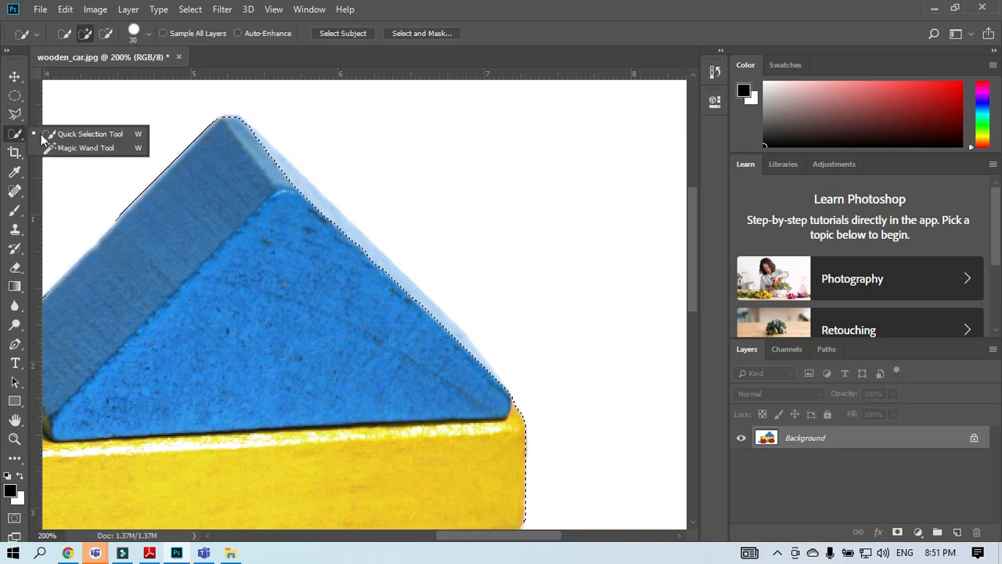
left_click(76, 130)
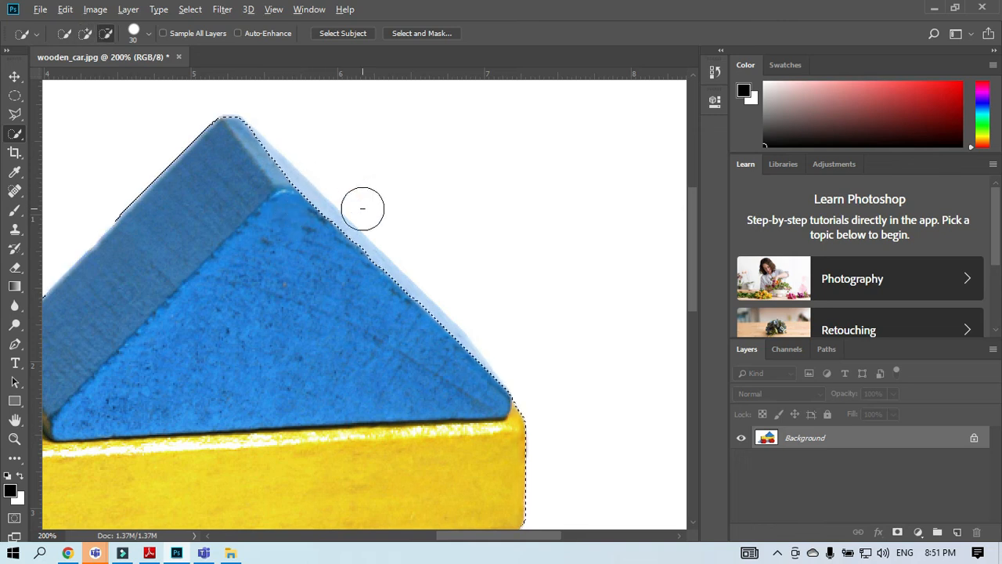
key("alt+bracketleft")
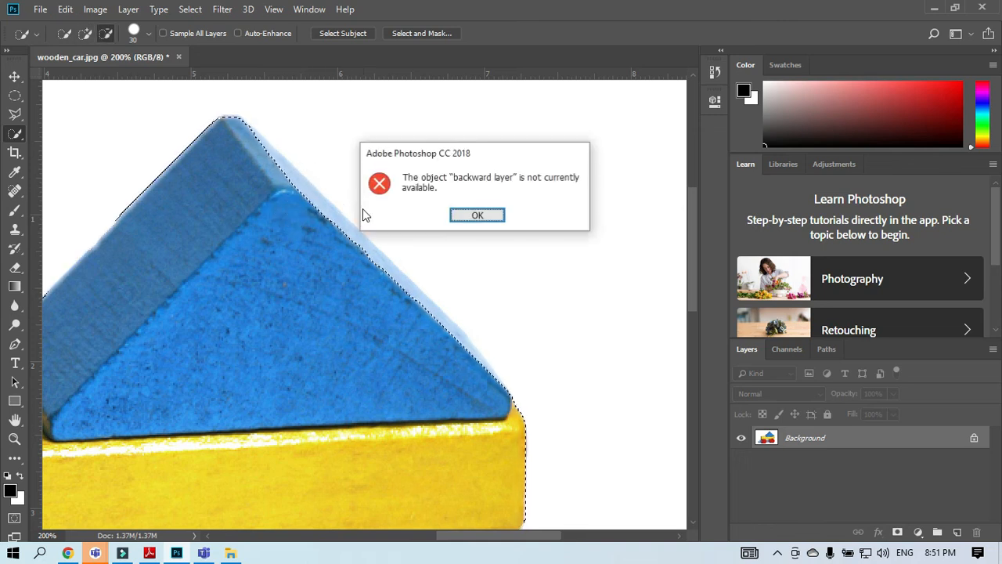
left_click(484, 218)
key("bracketleft")
key("bracketleft")
key("bracketleft")
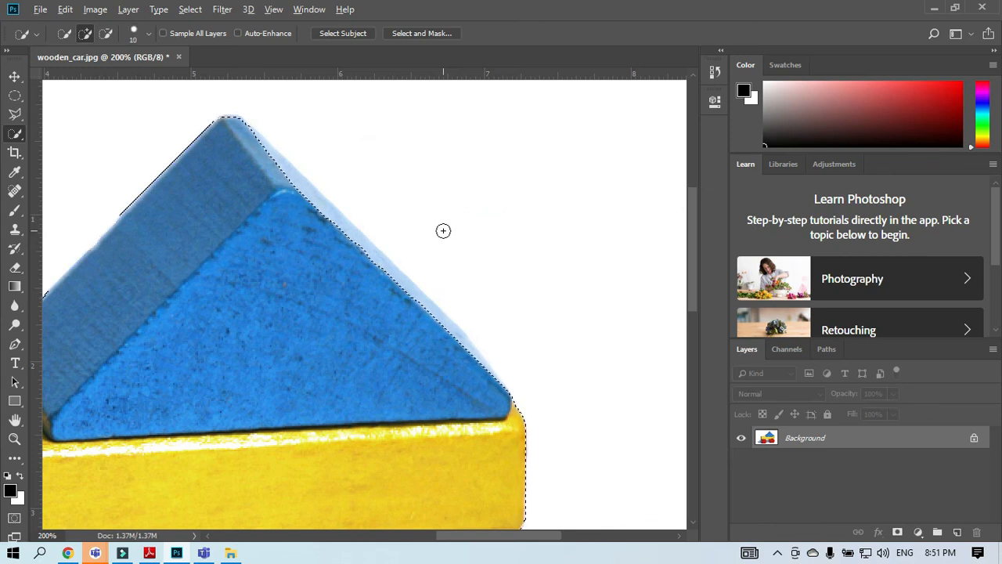
left_click(303, 202, "alt")
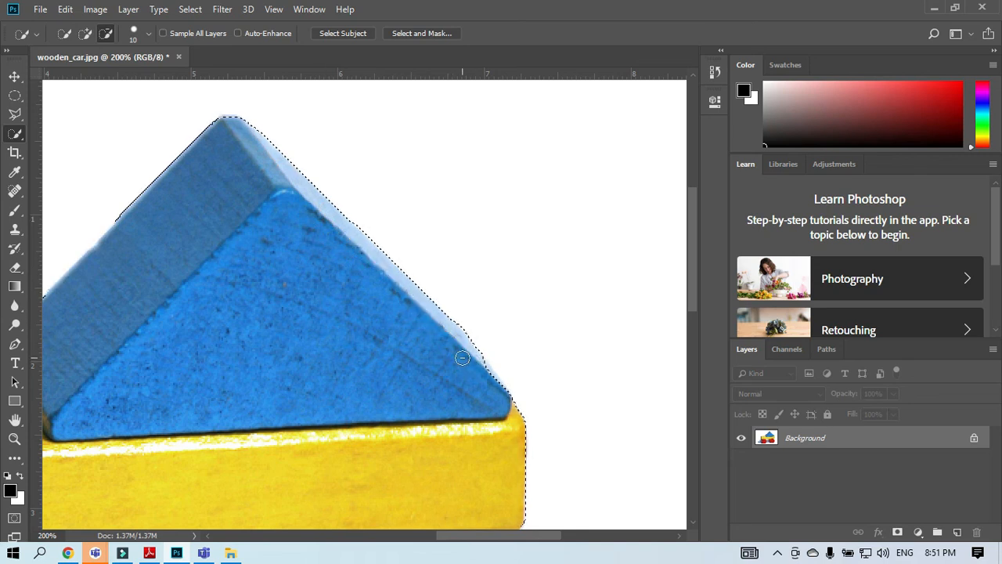
left_click(474, 366, "alt")
left_click(493, 375, "alt")
Add the shadow beside the rear wheel and the shaded gap between the wheels to the background selection
key("ctrl+0")
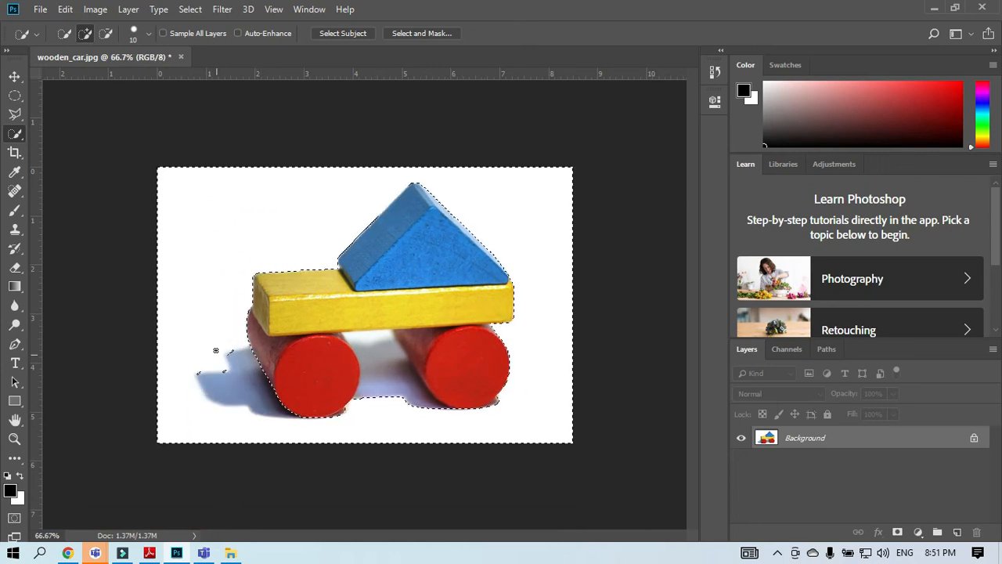
left_click(229, 349)
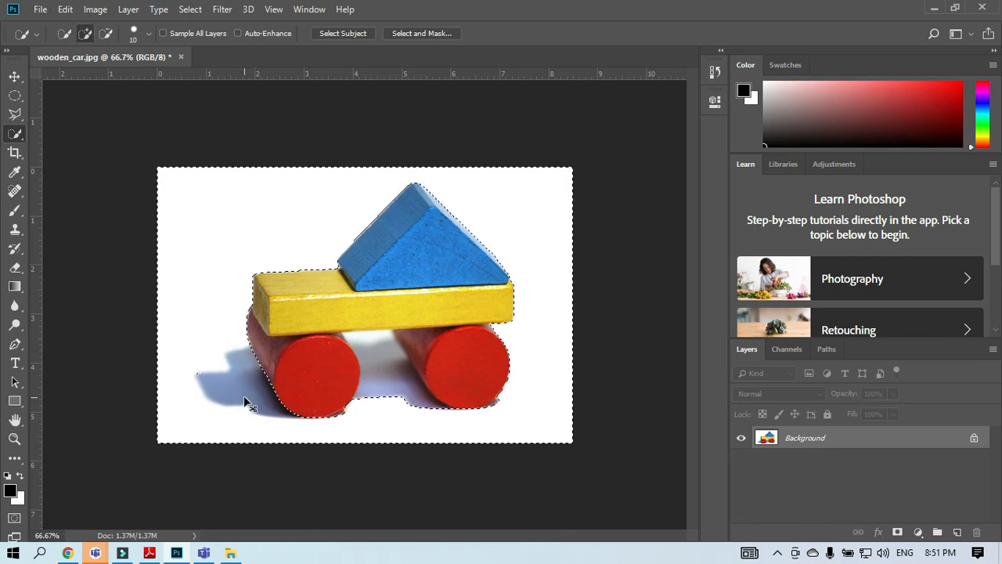
key("ctrl+plus")
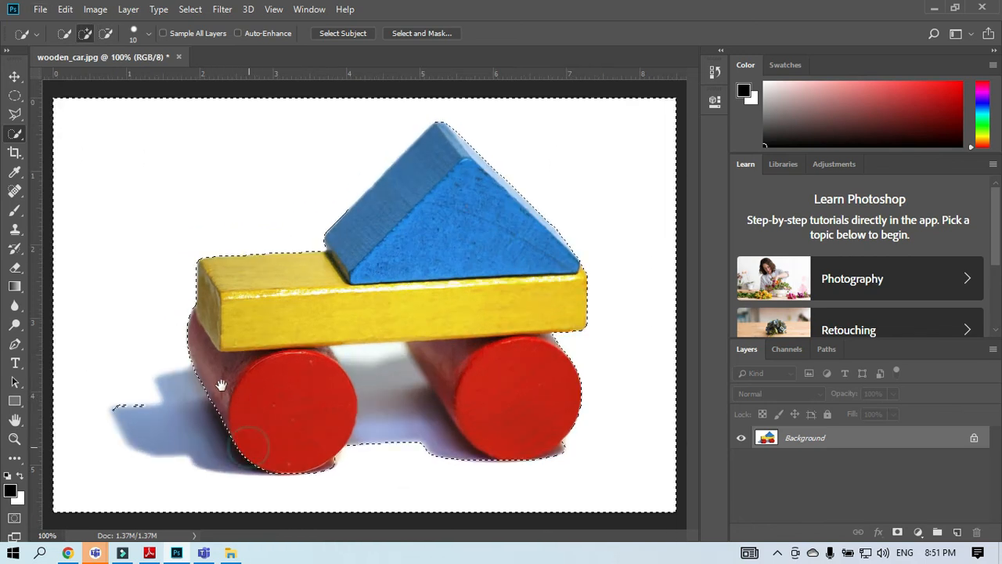
left_click(113, 406, "alt")
left_click(325, 475)
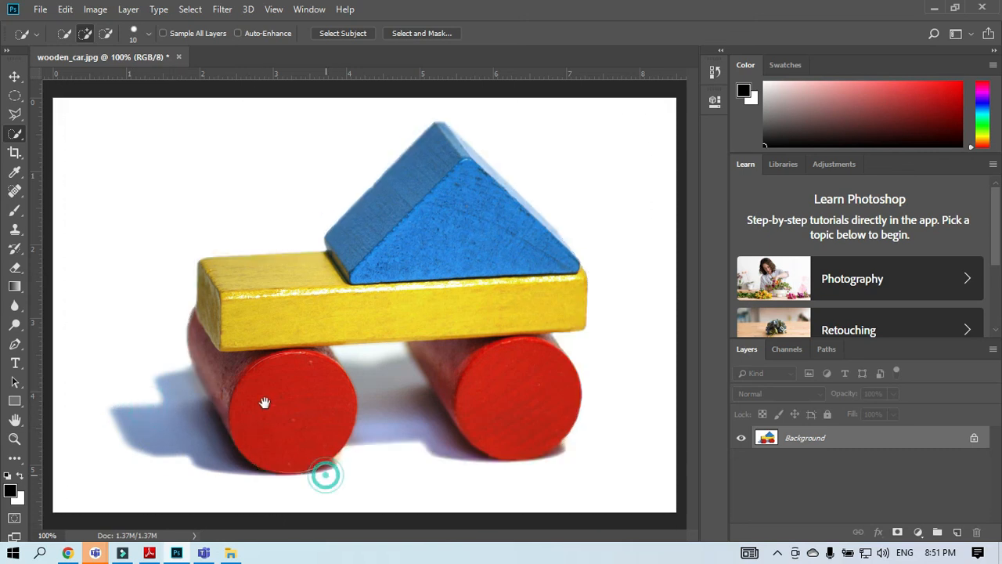
left_click_drag(375, 369, 380, 387)
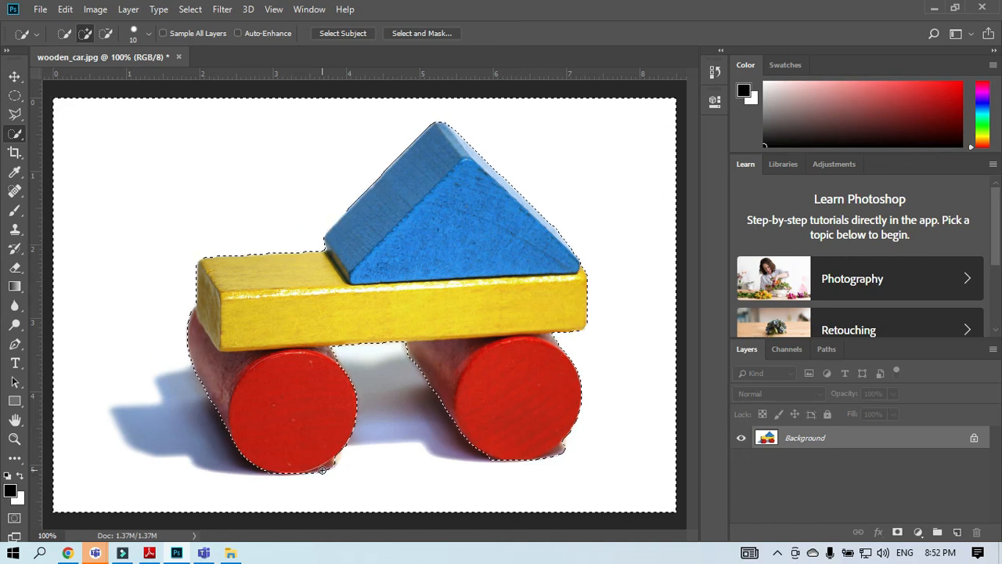
Refine the selection edge along the lower right of the left red wheel by adding and subtracting small areas
key("ctrl+plus")
left_click_drag(314, 479, 293, 130)
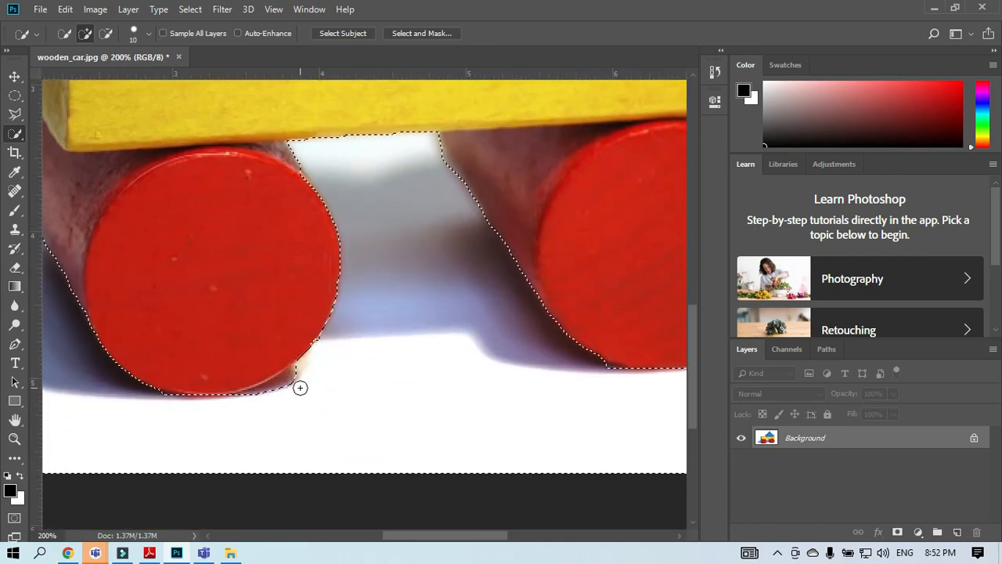
left_click(297, 379)
left_click(253, 394, "alt")
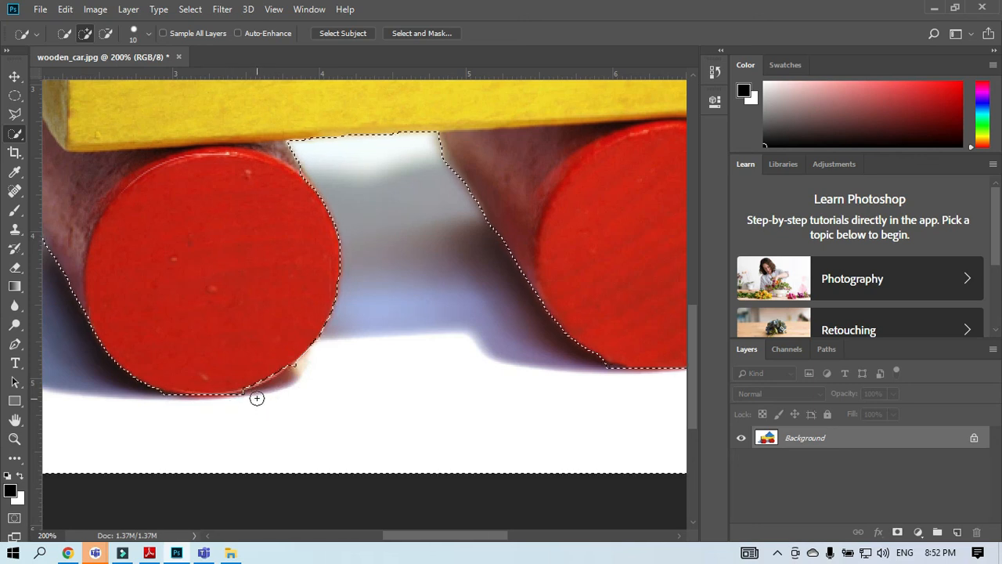
left_click(298, 385)
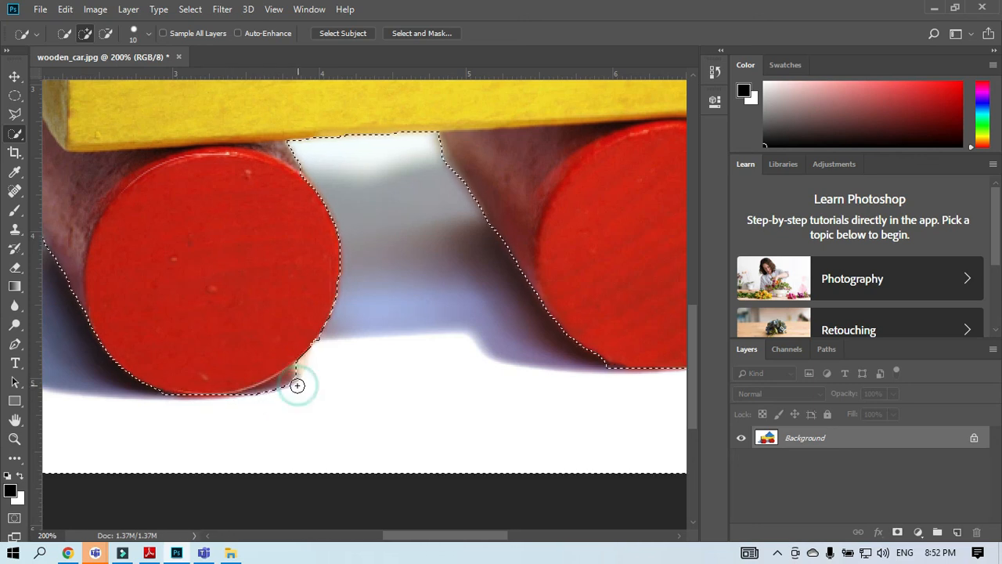
left_click(284, 384, "alt")
left_click(297, 376)
key("ctrl+minus")
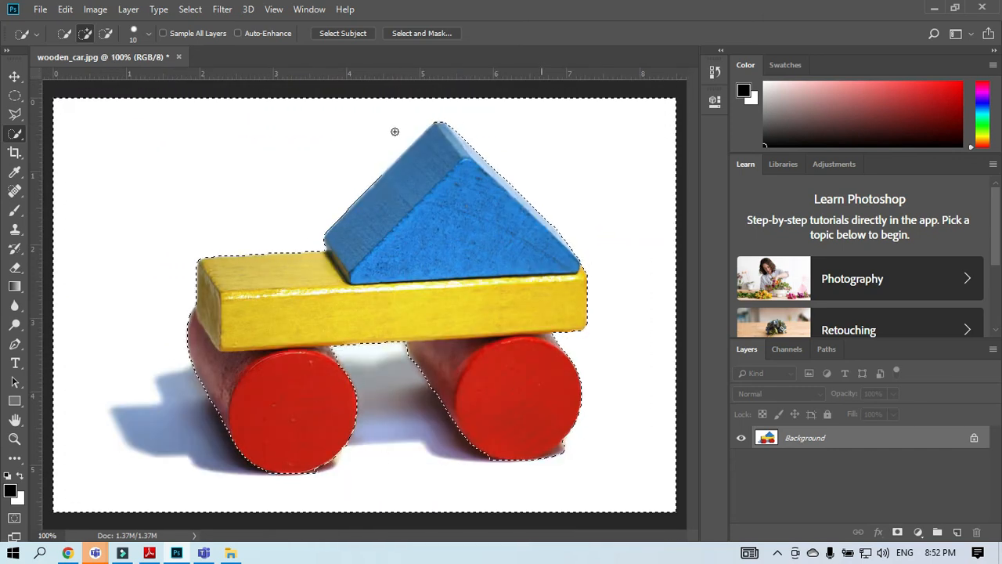
Feather the background selection with a radius of 3 pixels
left_click(190, 9)
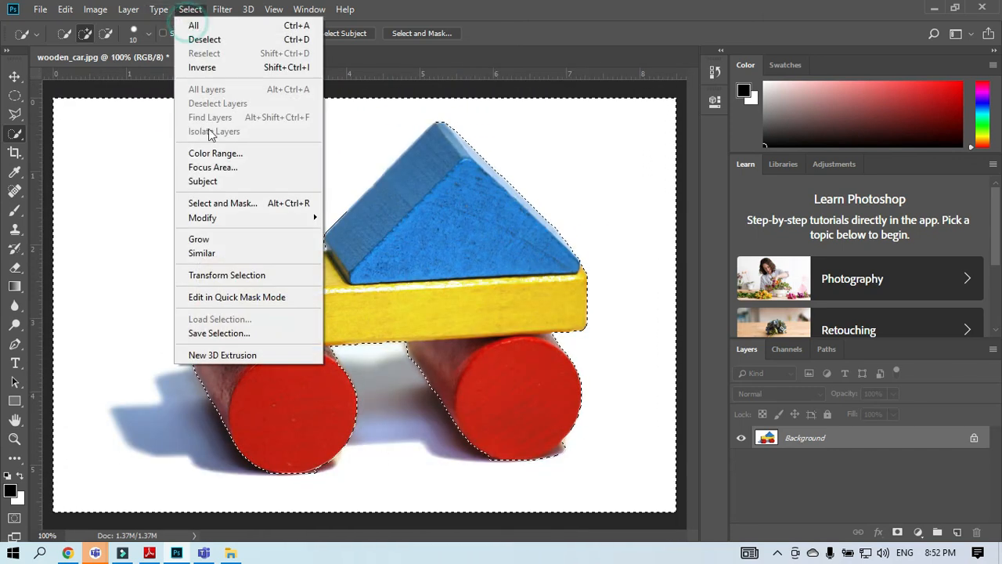
mouse_move(314, 217)
left_click(336, 269)
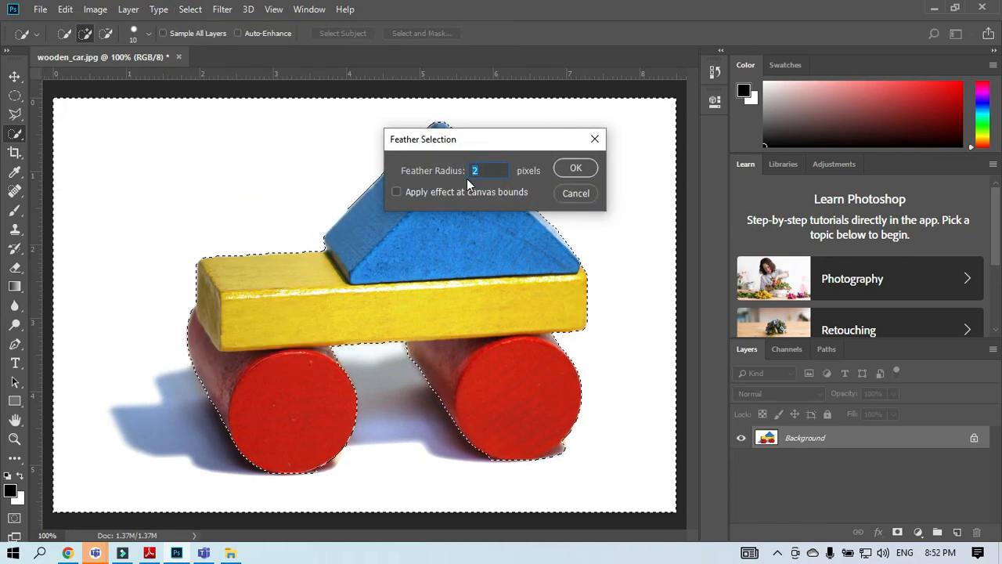
type("3")
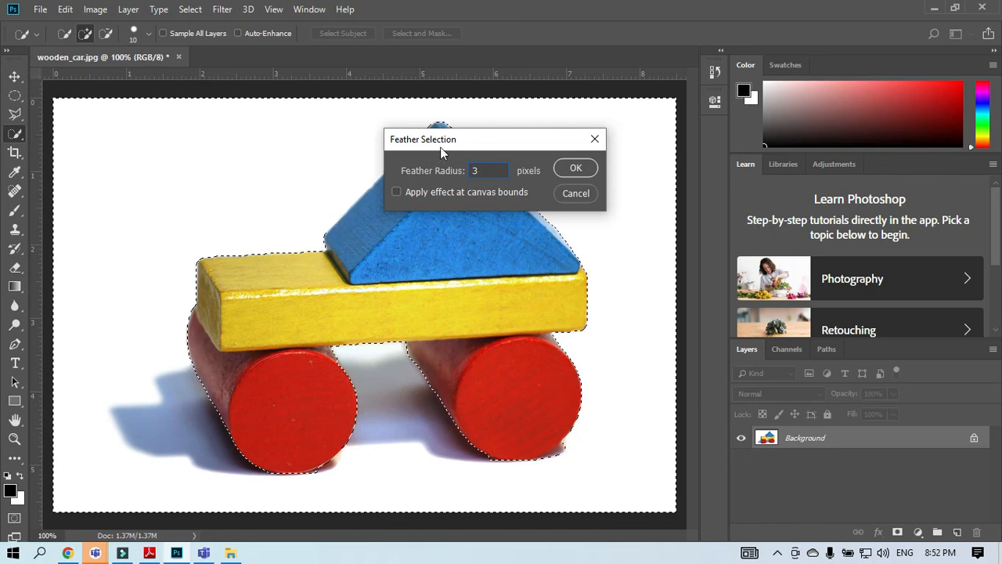
left_click(571, 169)
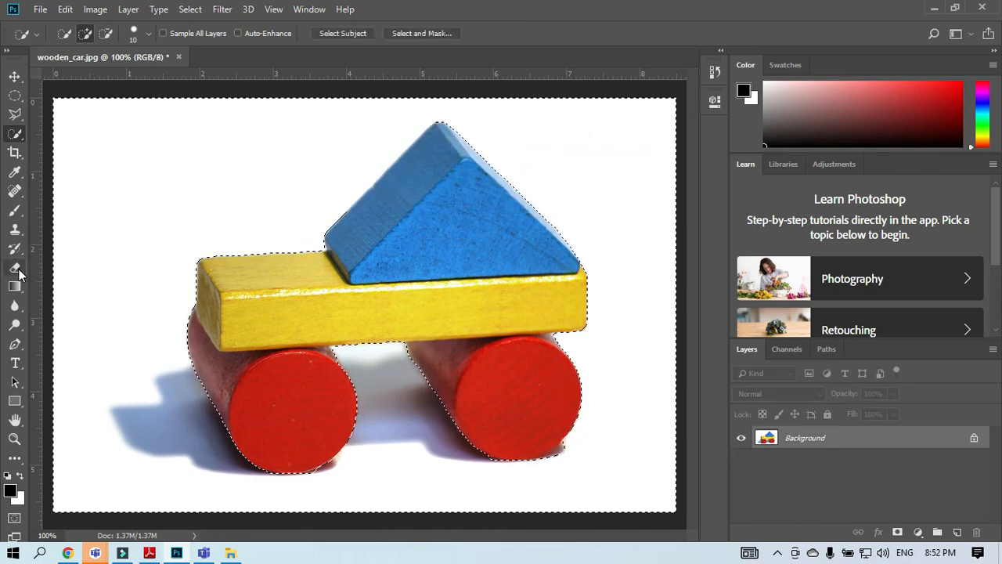
Erase the upper-left part of the white background with the Background Eraser, enlarging the brush from 20 to 100
left_click(20, 272)
left_click(84, 264)
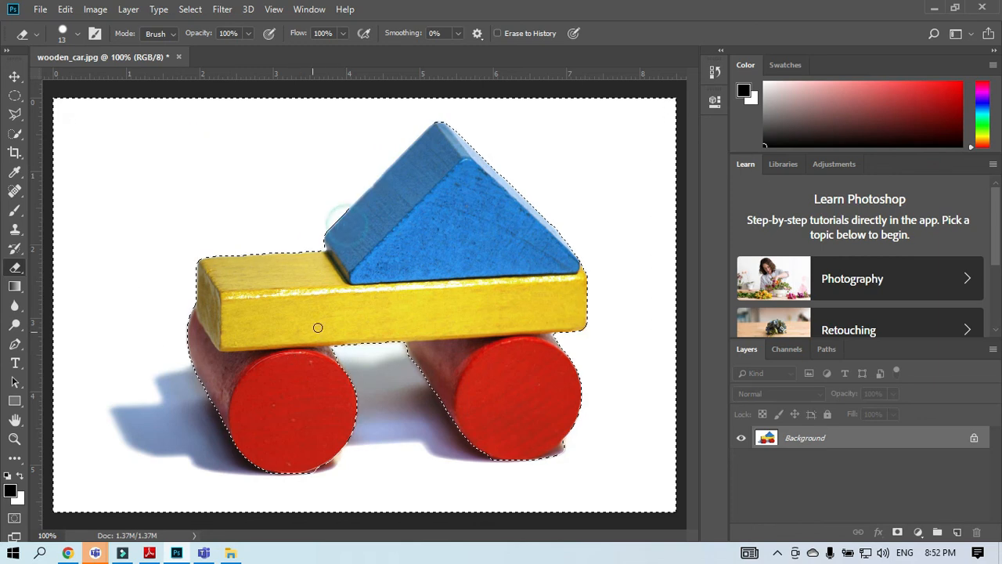
left_click(246, 177)
left_click(13, 272)
left_click(55, 279)
left_click_drag(156, 192, 116, 286)
left_click_drag(186, 188, 124, 294)
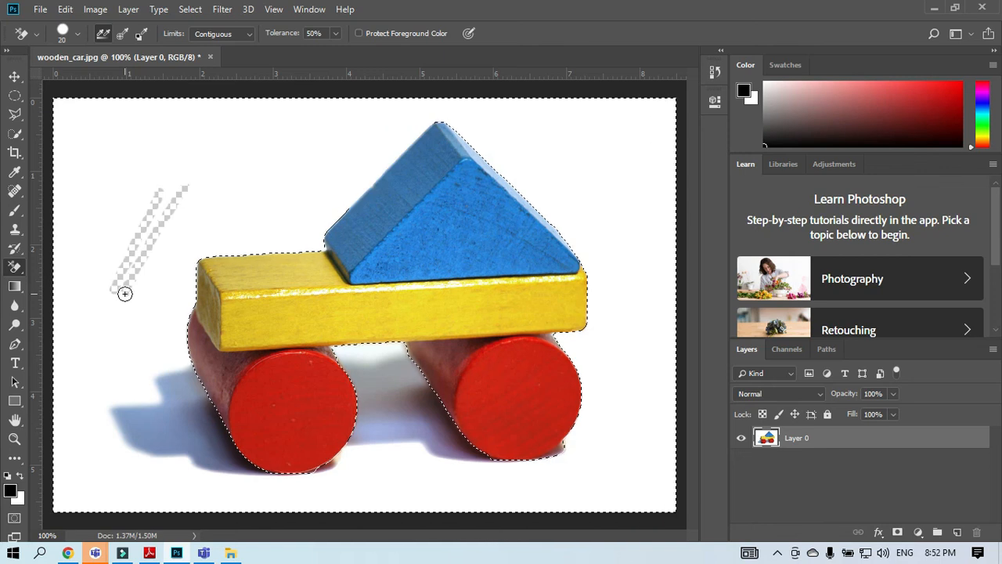
mouse_move(101, 130)
left_mouse_down()
mouse_move(157, 161)
mouse_move(63, 107)
mouse_move(145, 189)
left_mouse_up()
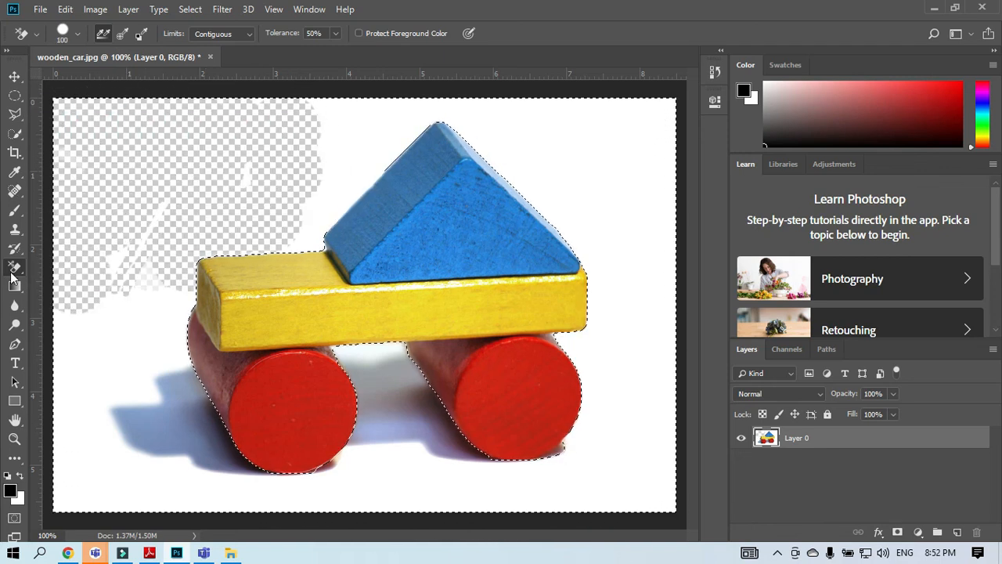
Erase the rest of the selected background and shadows around the car with the regular Eraser, enlarging its brush to 70
left_click(13, 270)
left_click(76, 270)
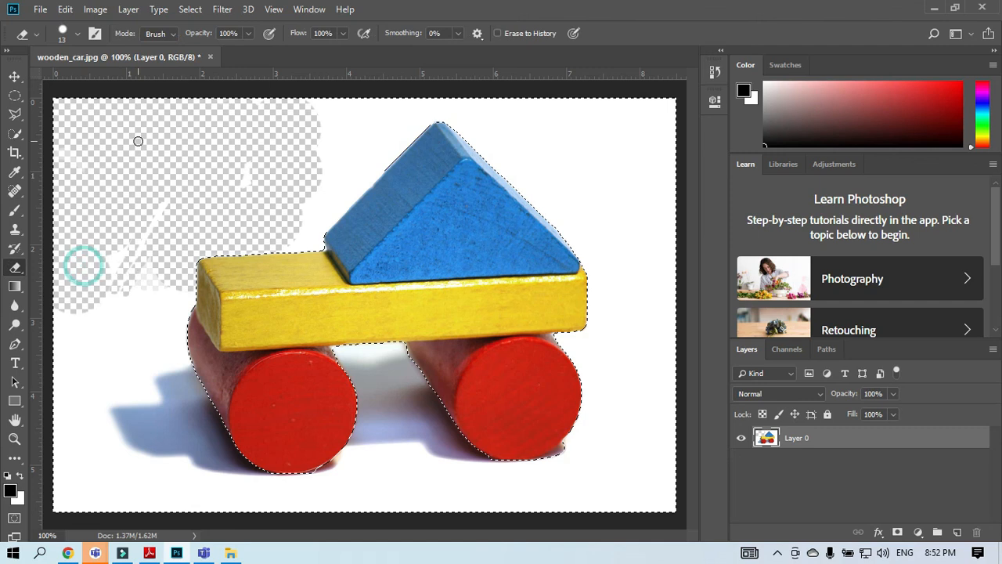
key("bracketright")
key("bracketright")
key("bracketright")
key("bracketright")
key("bracketright")
left_click_drag(313, 110, 436, 98)
key("bracketright")
key("bracketright")
key("bracketright")
key("bracketright")
mouse_move(437, 145)
left_mouse_down()
mouse_move(325, 201)
mouse_move(342, 141)
mouse_move(246, 230)
mouse_move(119, 274)
mouse_move(162, 191)
mouse_move(81, 290)
mouse_move(164, 427)
mouse_move(138, 414)
mouse_move(74, 436)
mouse_move(71, 516)
mouse_move(587, 474)
mouse_move(389, 475)
mouse_move(327, 392)
mouse_move(351, 397)
left_mouse_up()
mouse_move(595, 415)
left_mouse_down()
mouse_move(638, 438)
mouse_move(622, 290)
mouse_move(603, 283)
mouse_move(704, 258)
left_mouse_up()
mouse_move(538, 229)
left_mouse_down()
mouse_move(635, 190)
mouse_move(667, 140)
mouse_move(621, 144)
mouse_move(667, 154)
mouse_move(713, 107)
left_mouse_up()
left_click_drag(538, 161, 385, 114)
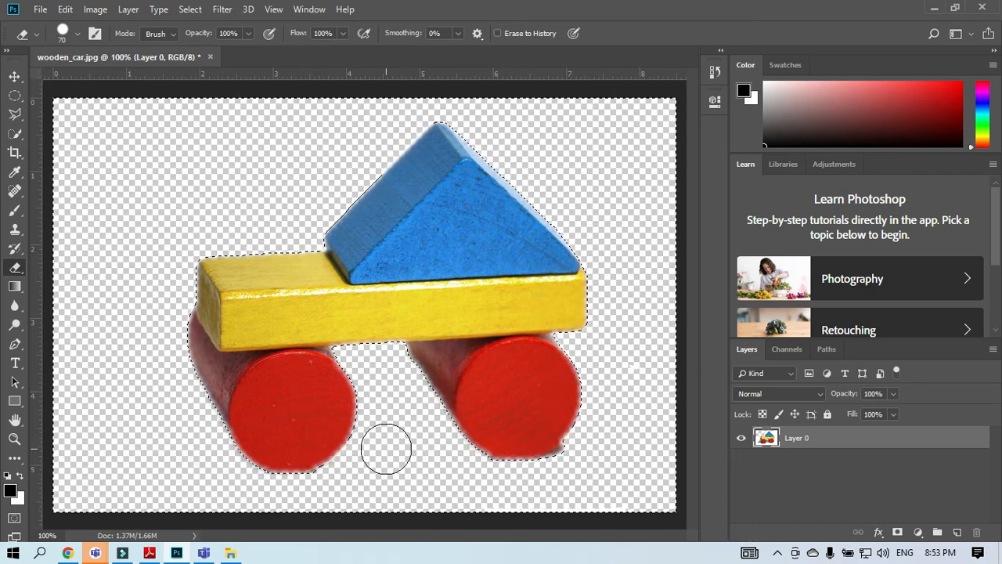
key("ctrl+minus")
key("ctrl+minus")
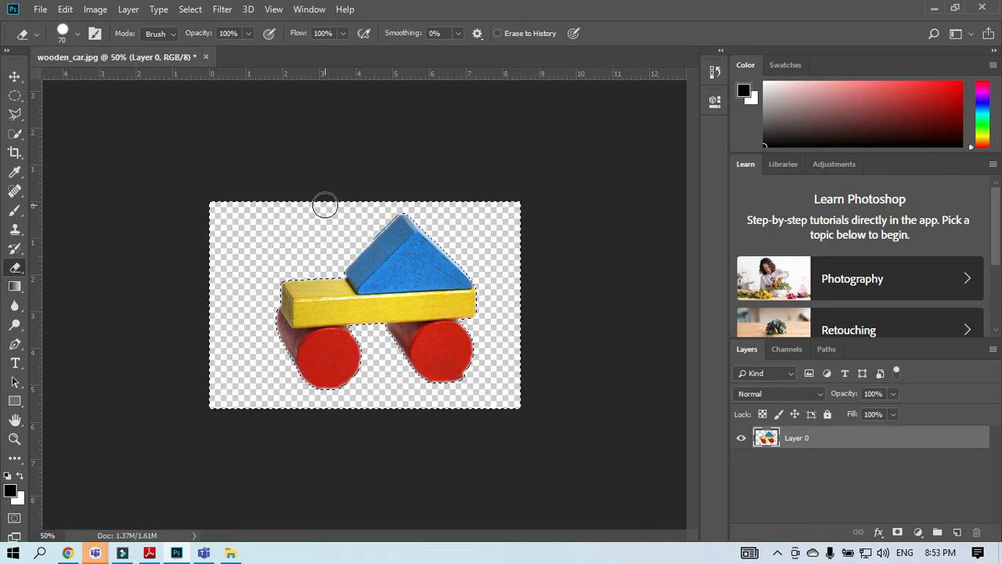
Switch to Lecture 3.pdf in Adobe Reader and show its closing slide on page 9
left_click(150, 553)
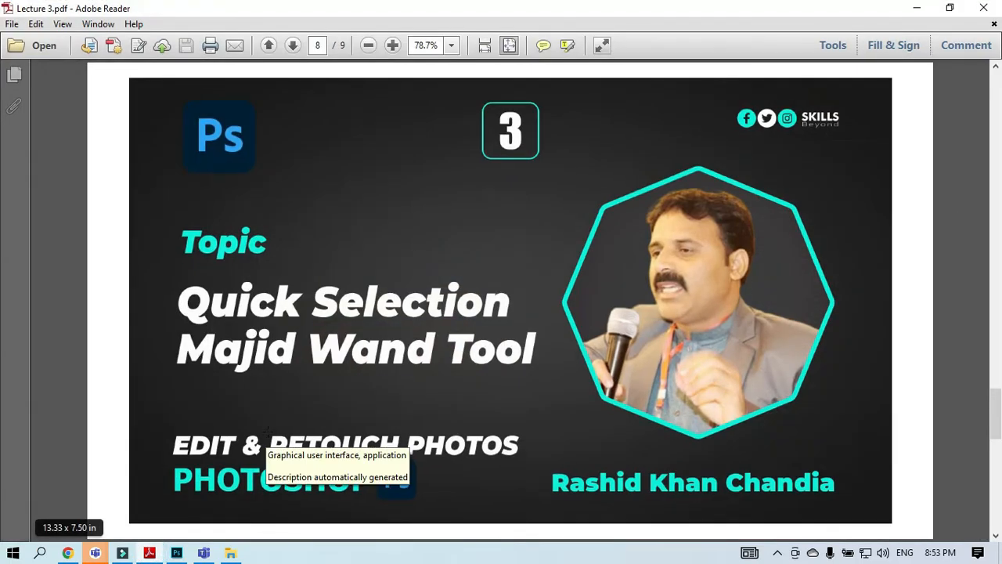
scroll(266, 431, "down", 1)
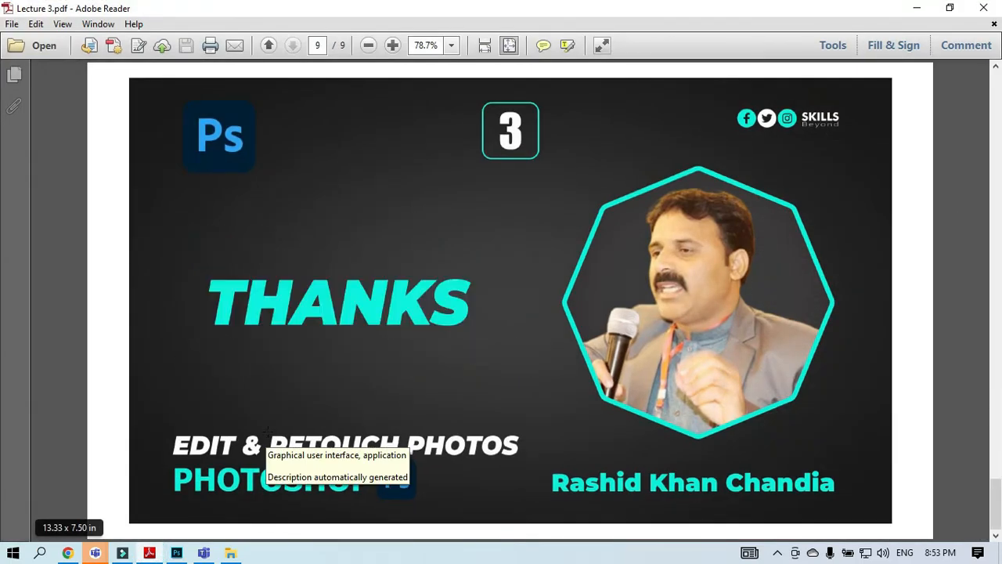